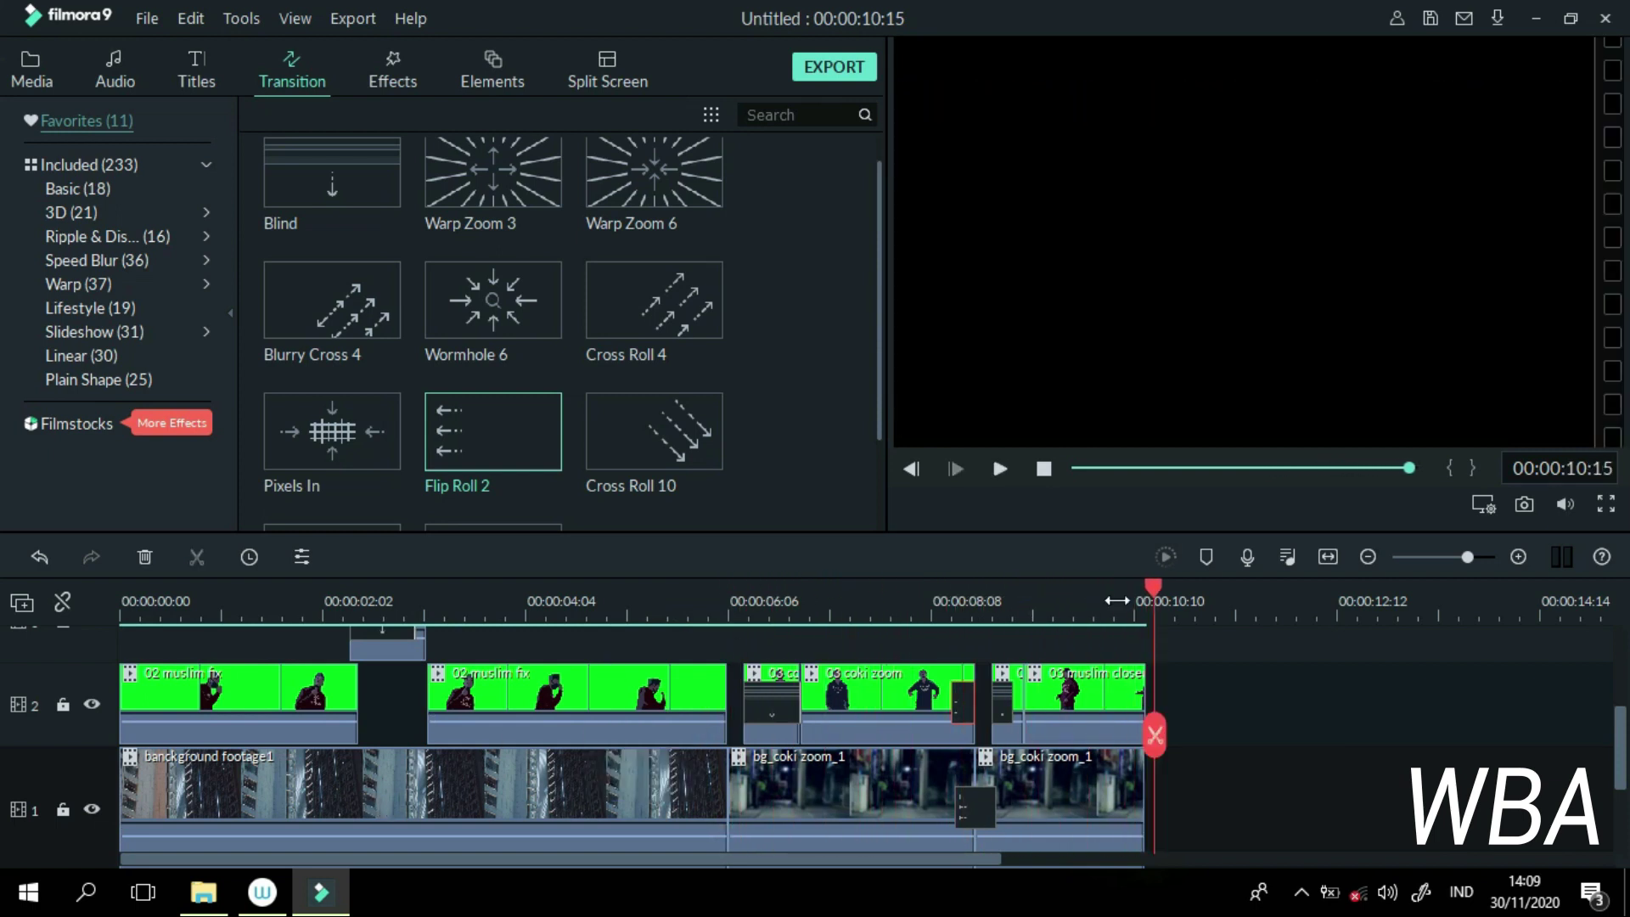
key(space)
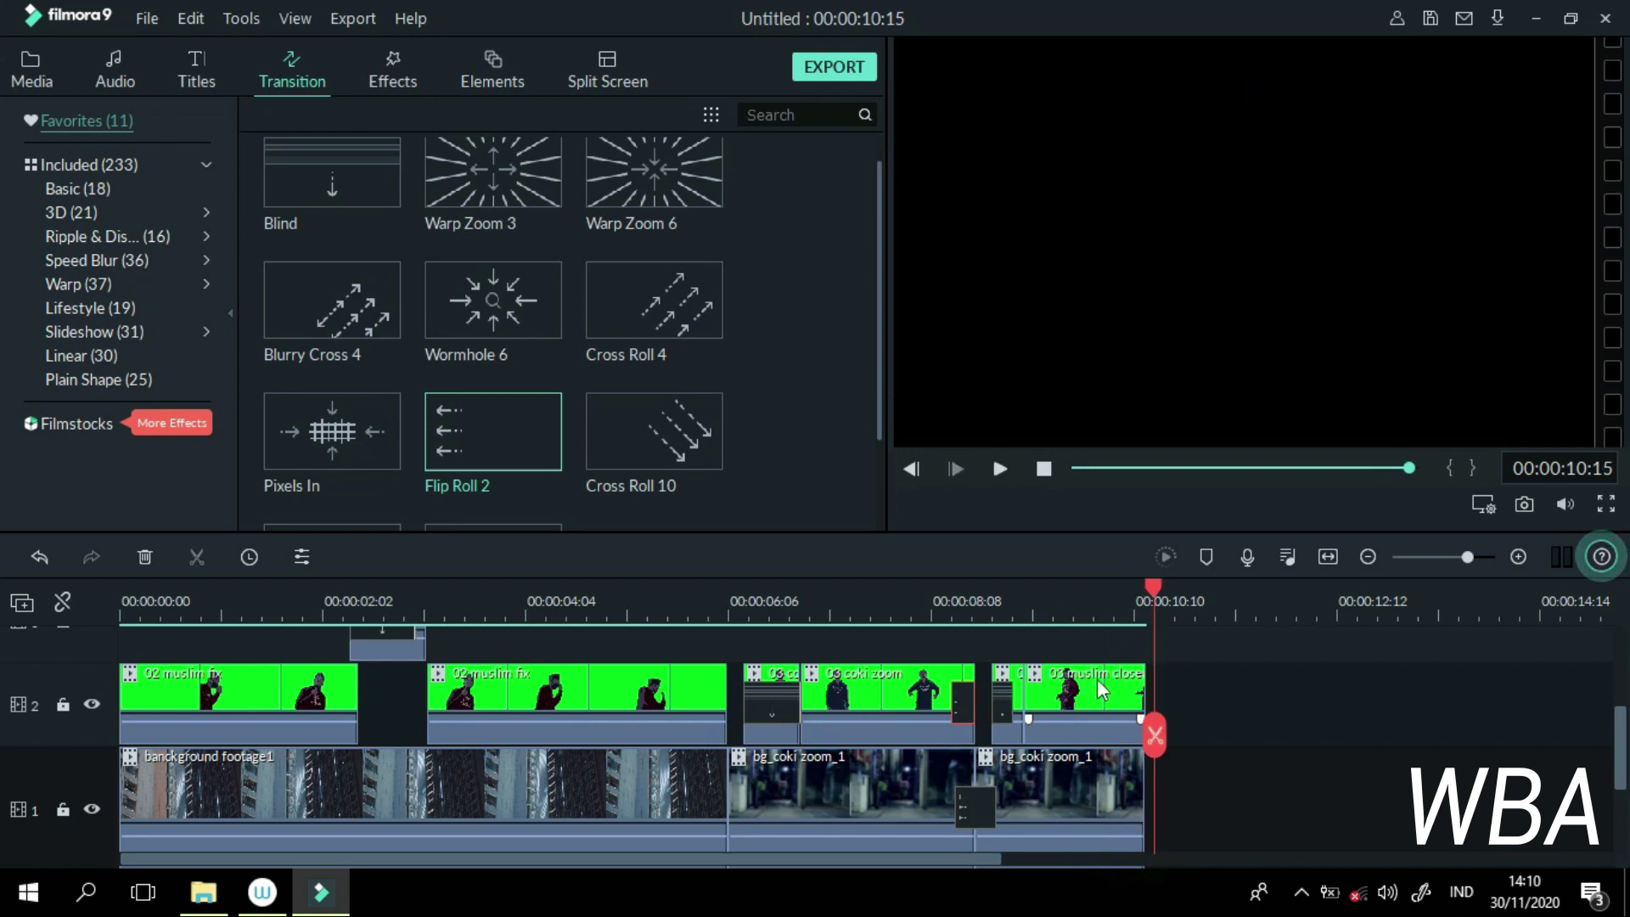
click(1300, 890)
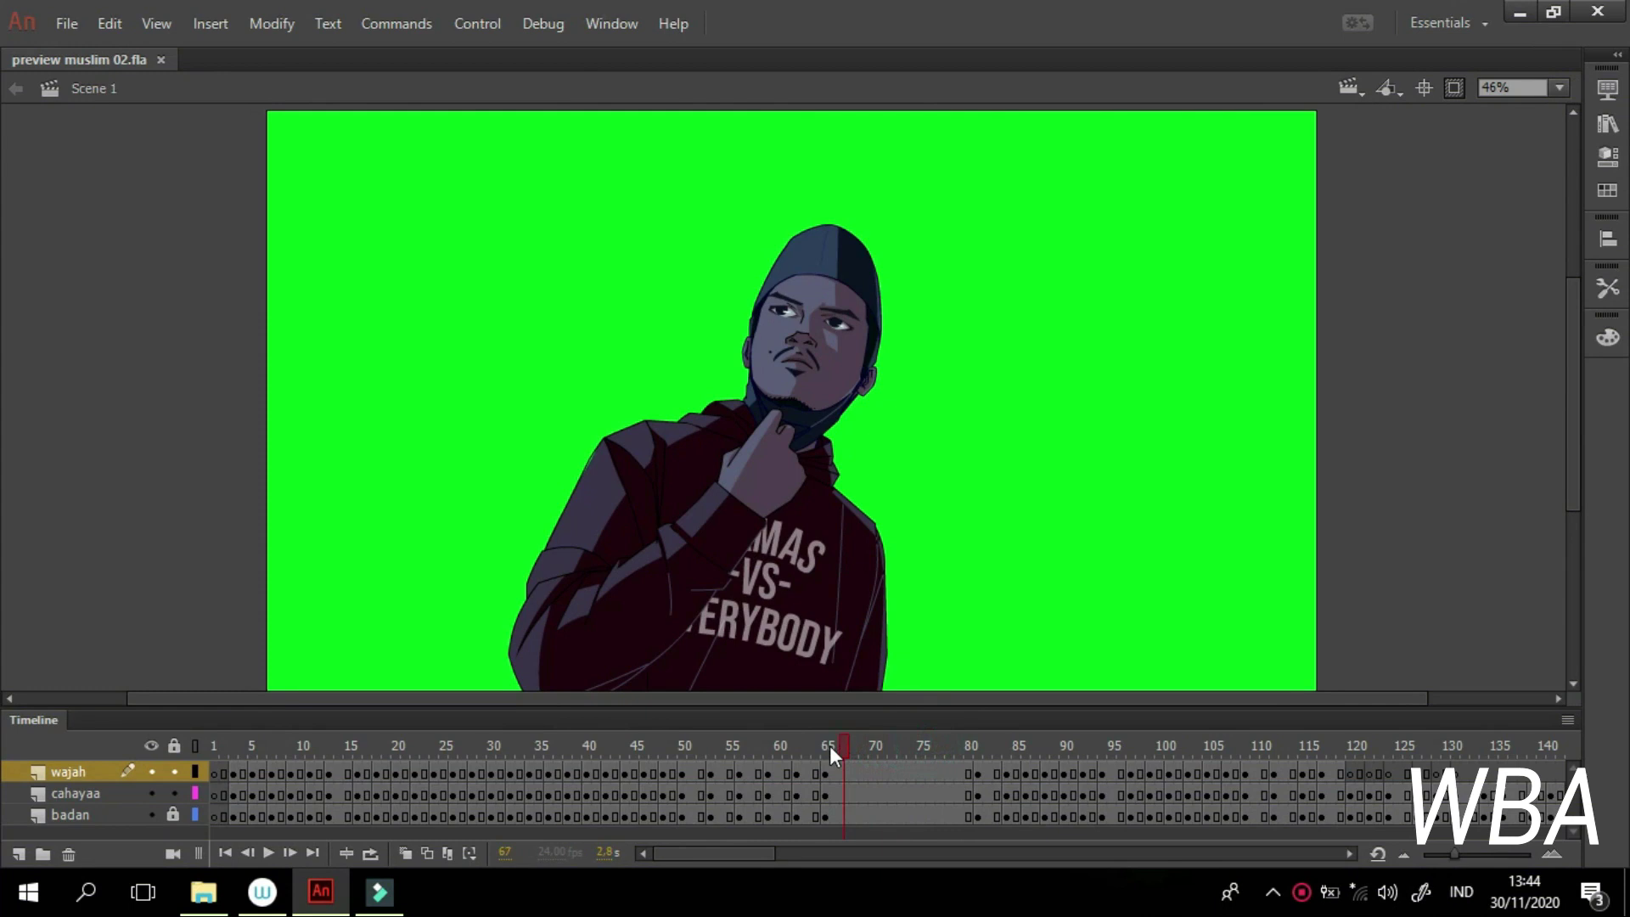
Step: In Adobe Animate, scrub through the character animation and set the document's stage colour to green
drag(830, 747, 258, 762)
drag(125, 790, 852, 776)
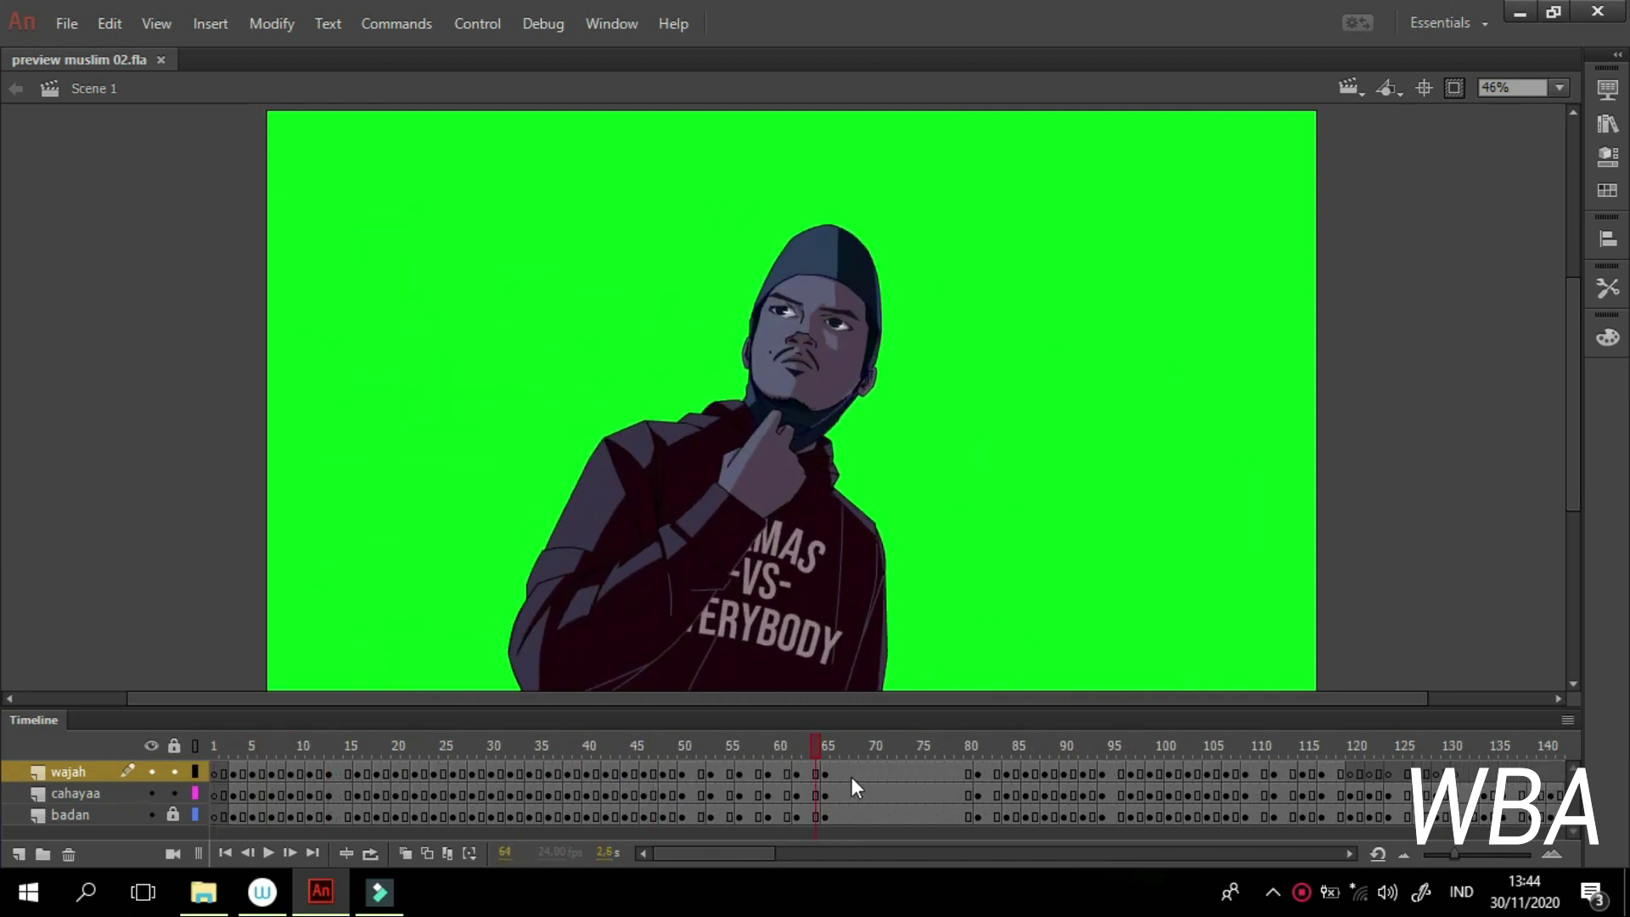
click(1596, 163)
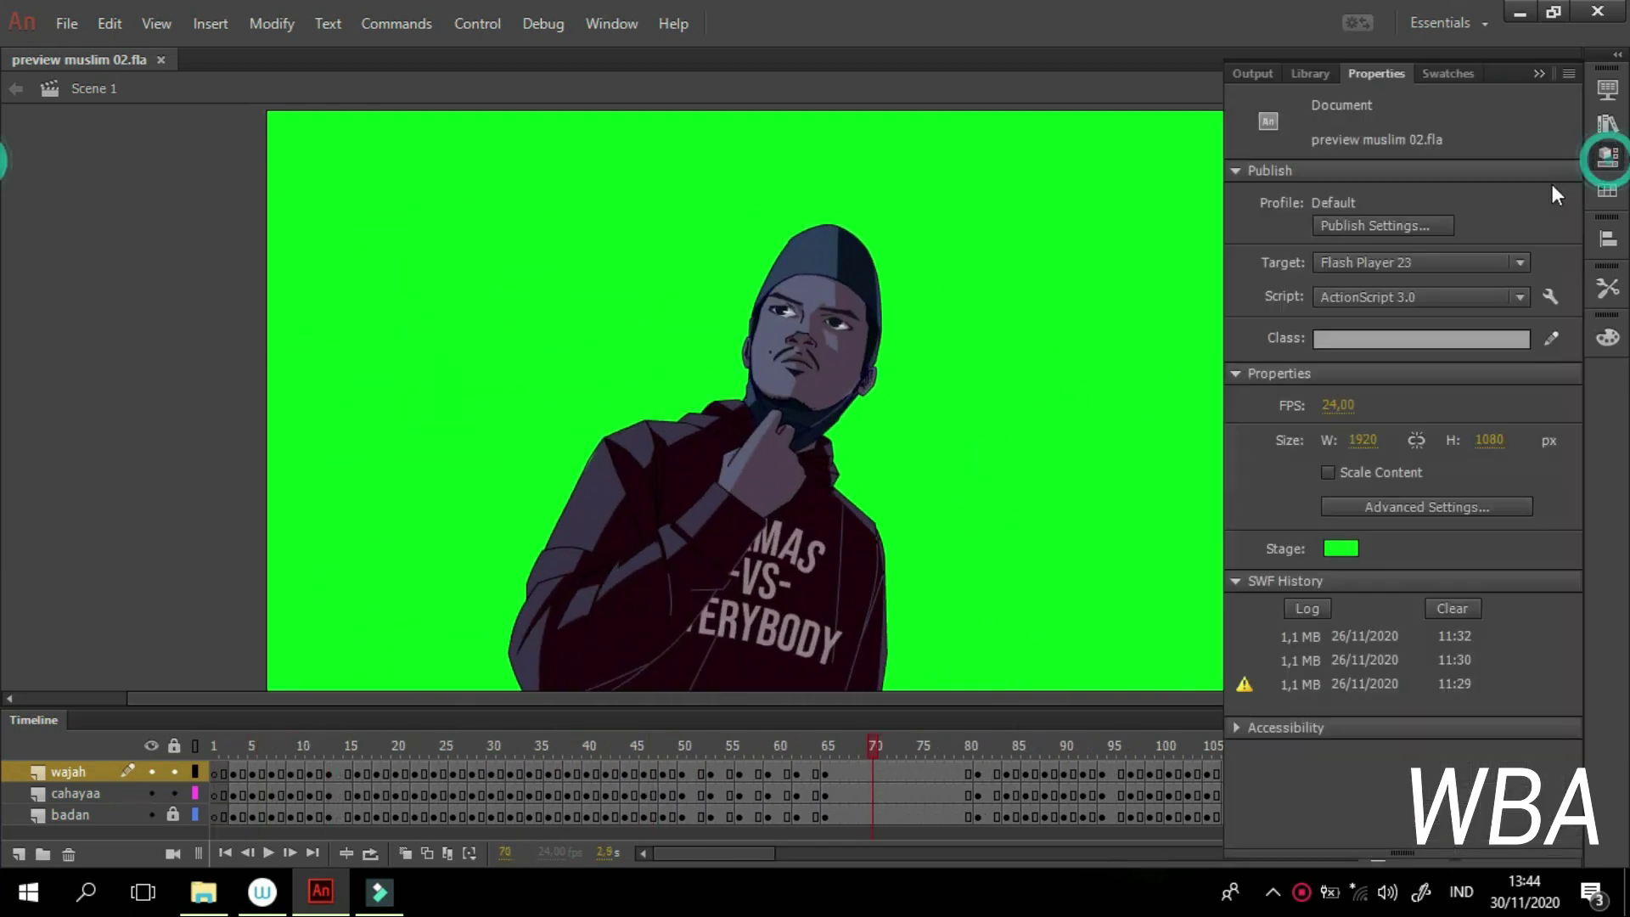
click(1341, 549)
click(989, 738)
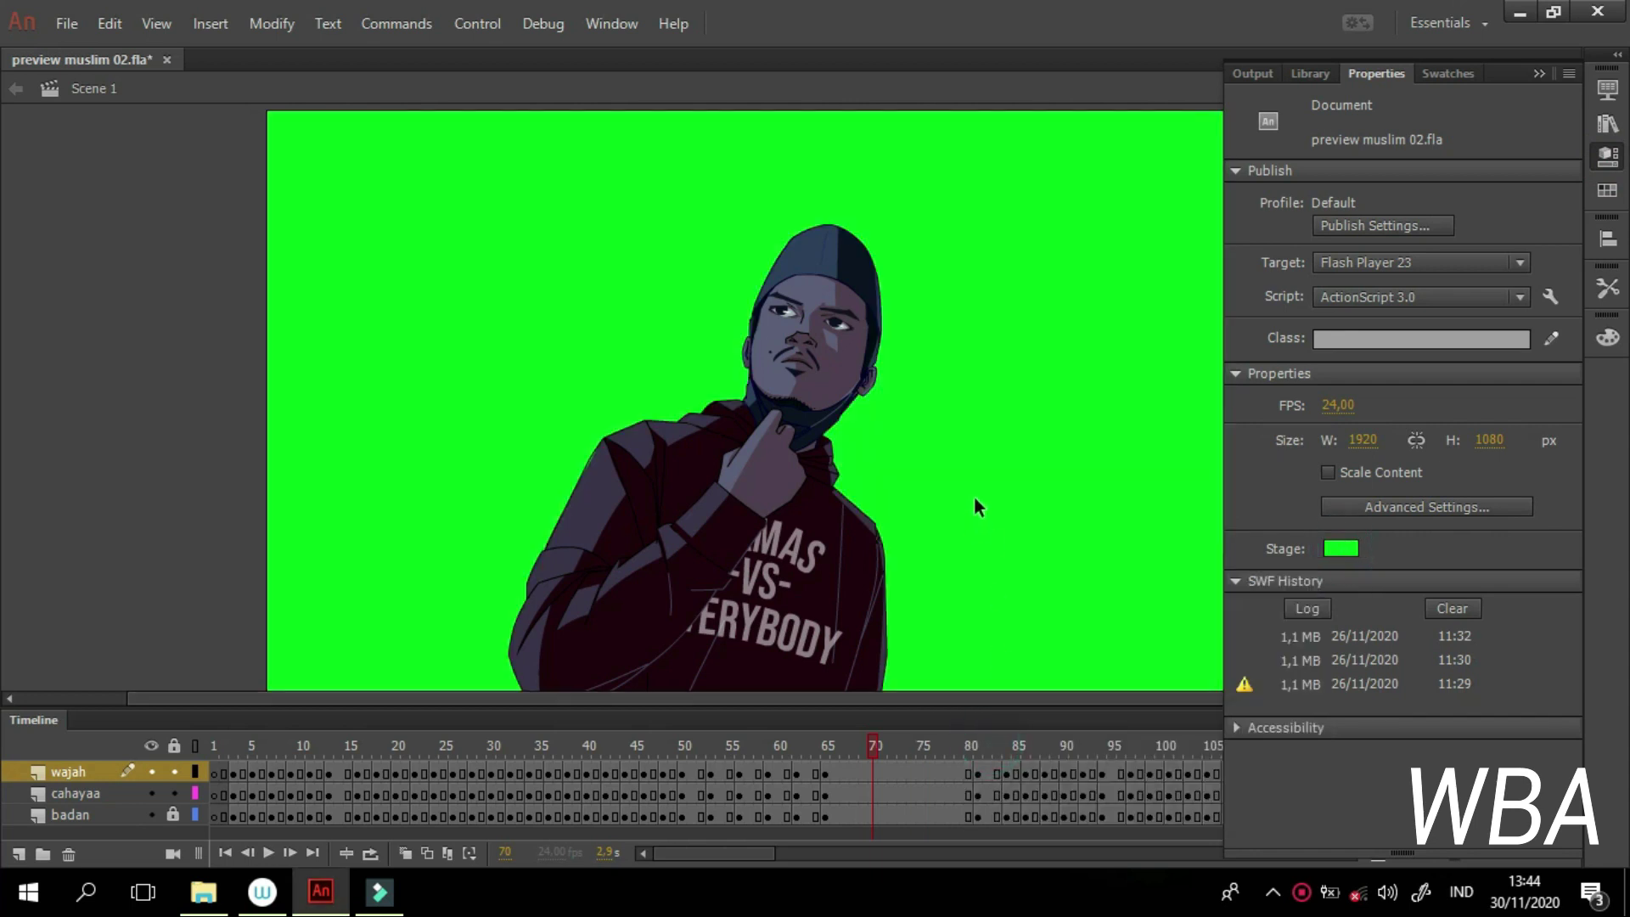
drag(872, 753, 798, 657)
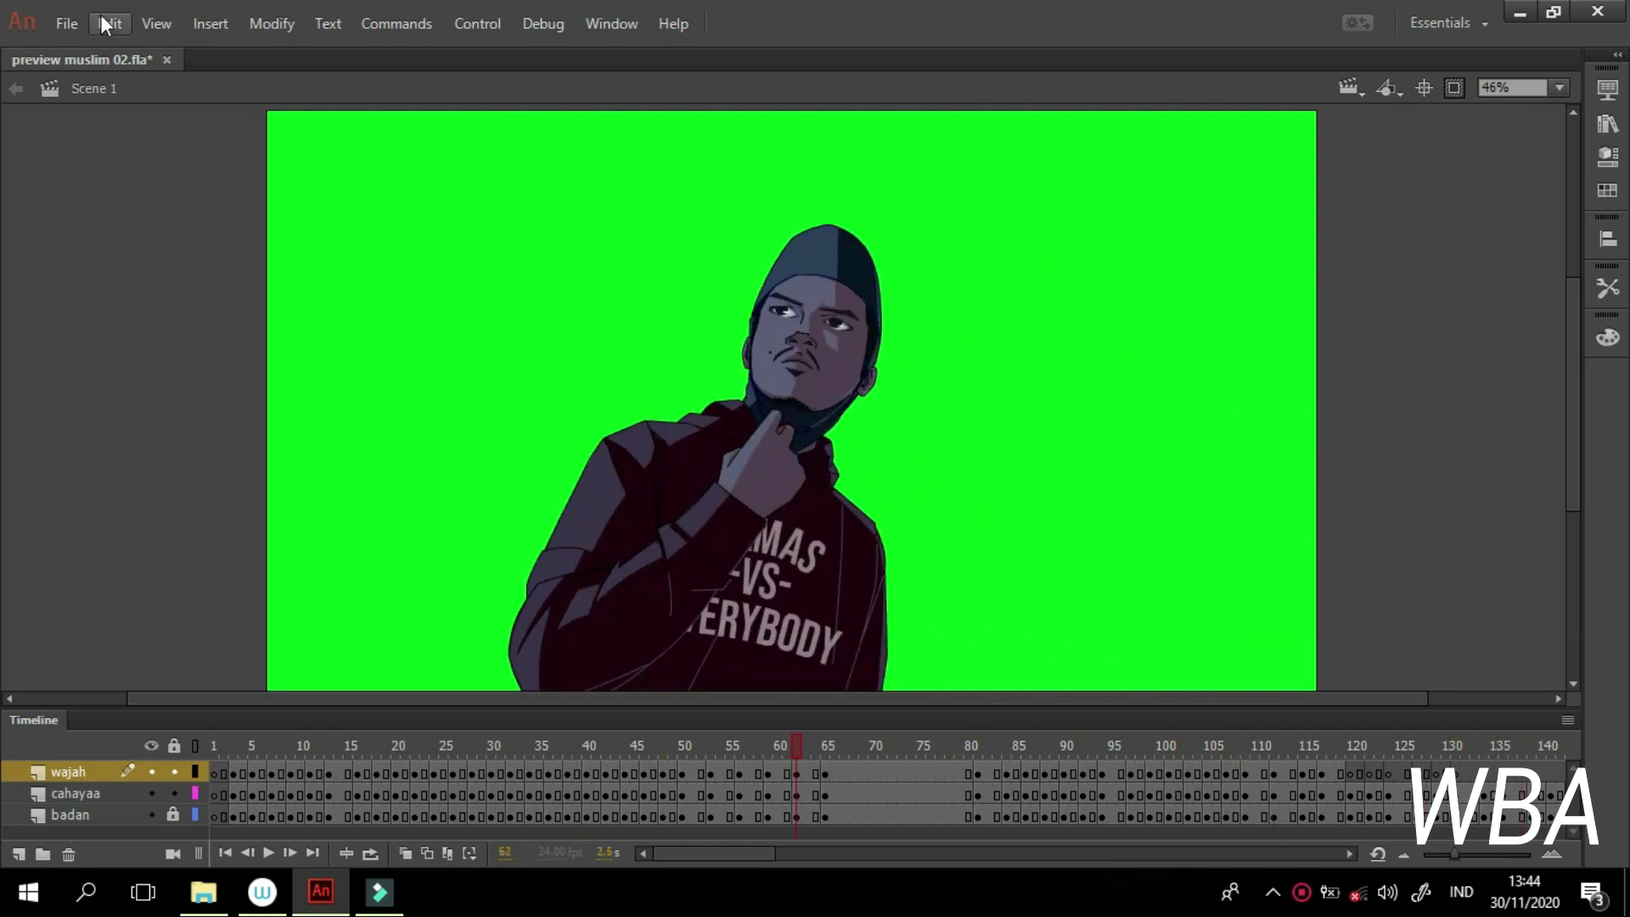
Step: Review the Export Video settings for the animation and close them without exporting
click(68, 24)
mouse_move(250, 411)
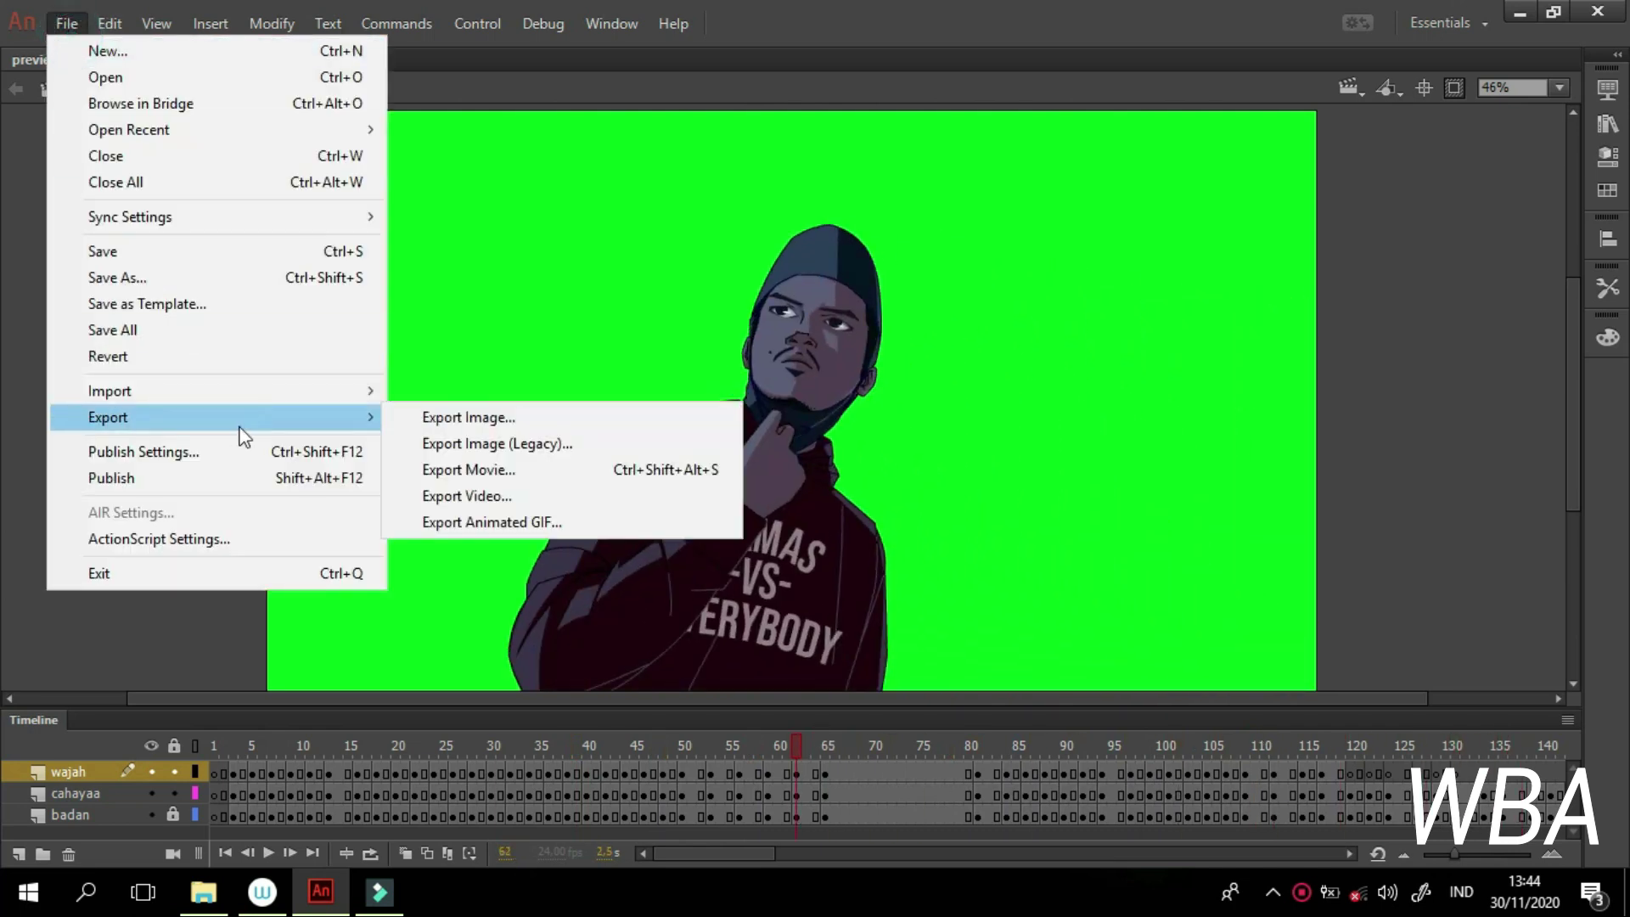
click(463, 496)
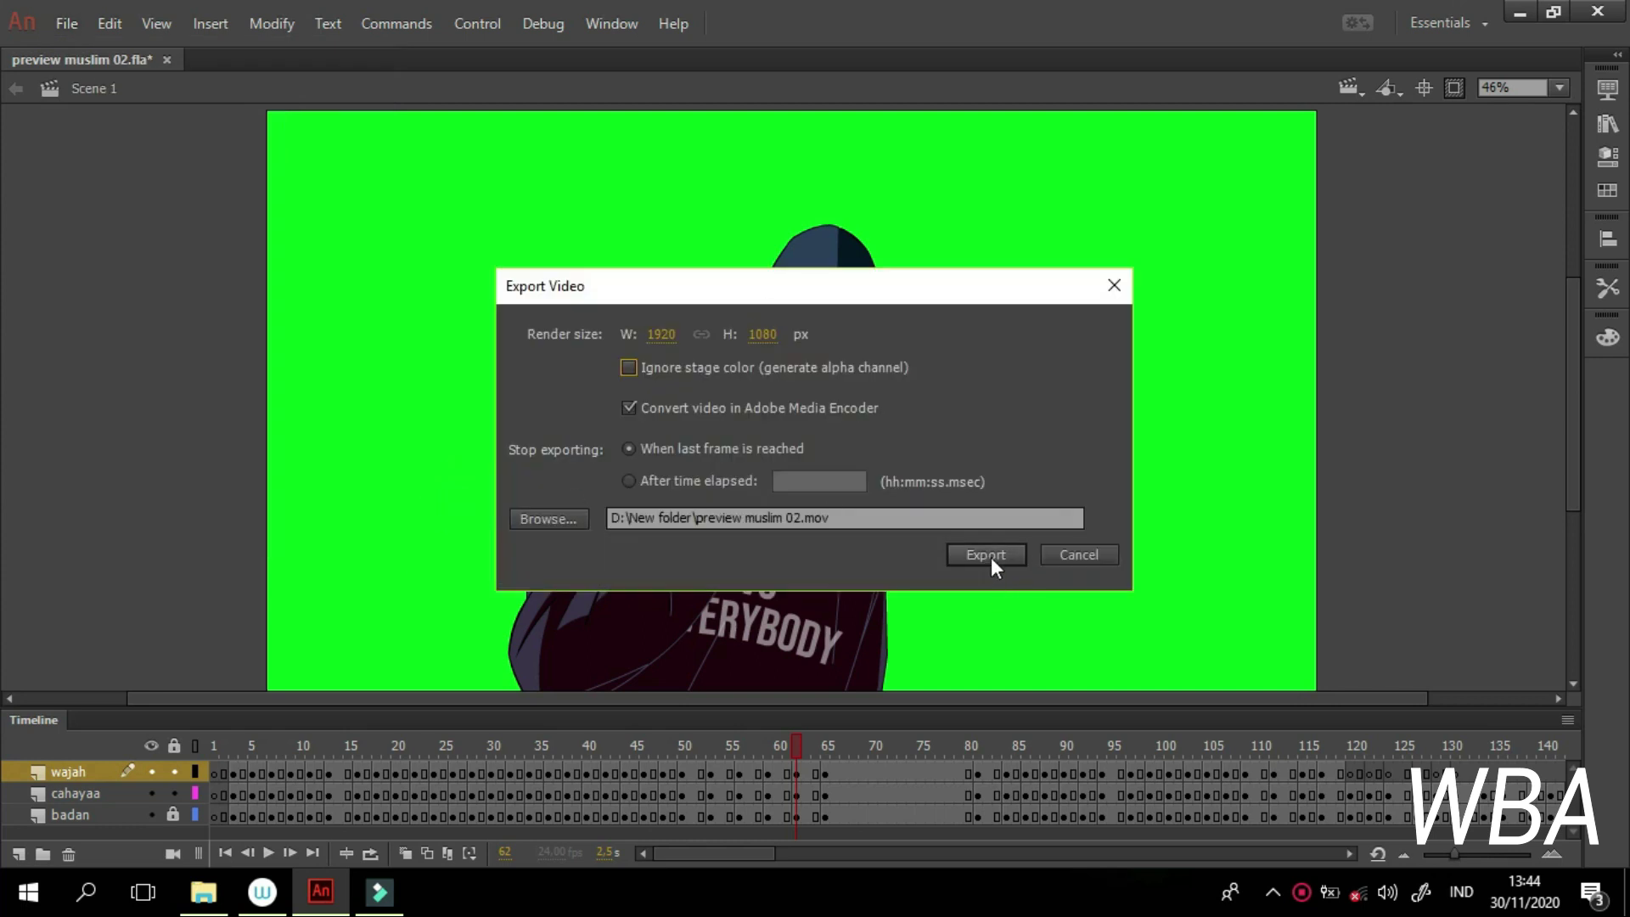
click(1113, 287)
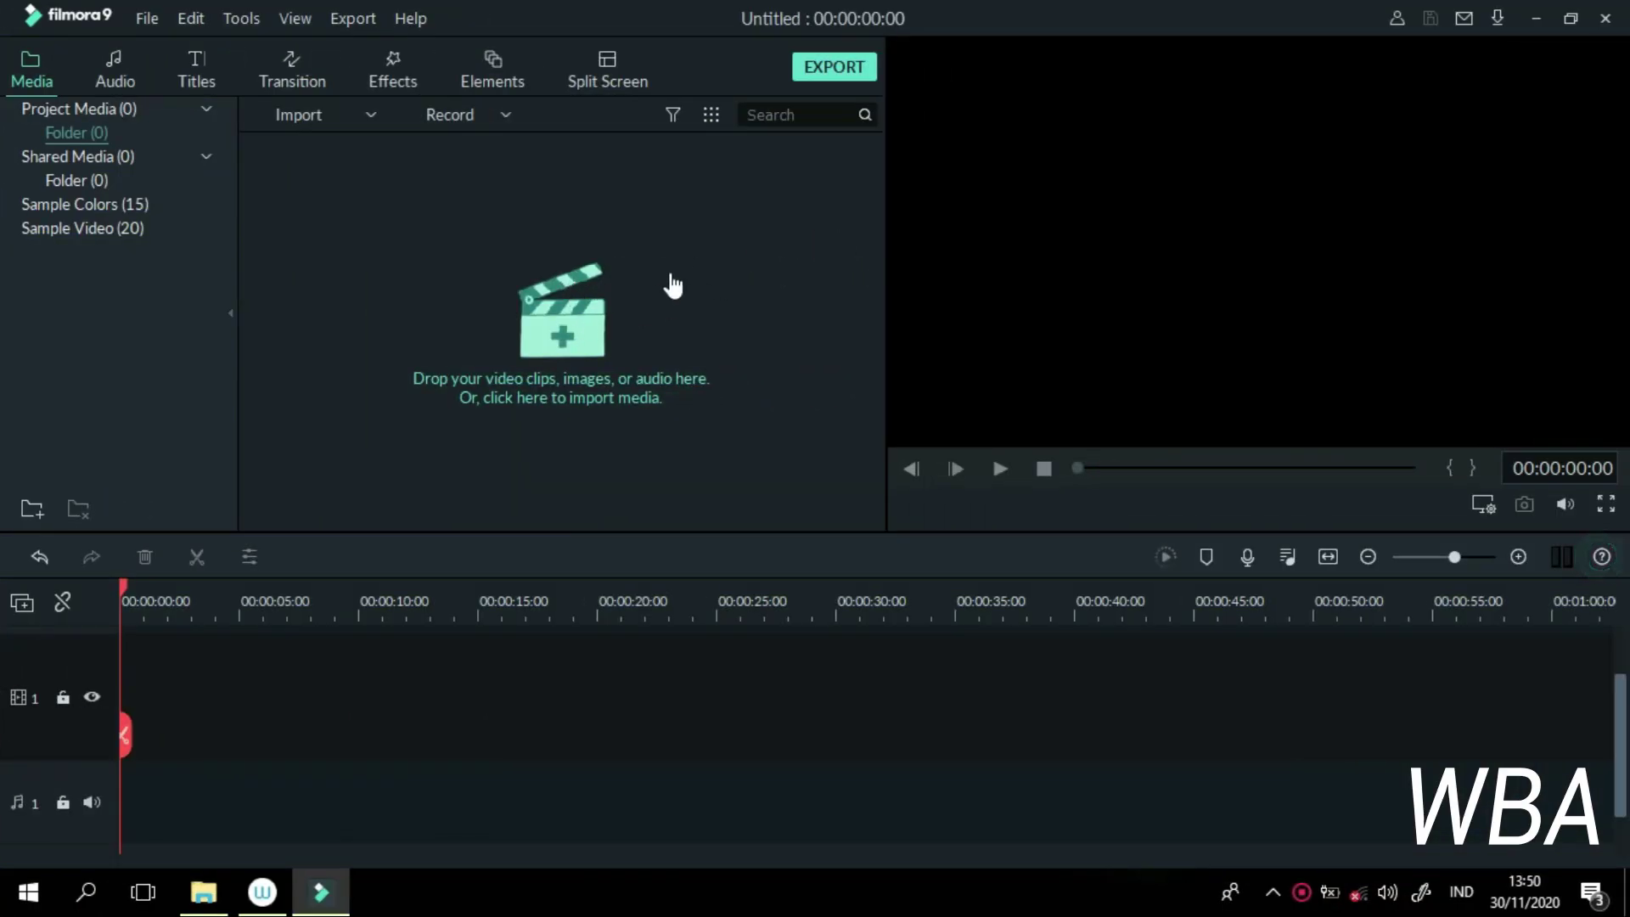
Step: In Filmora, import the six MP4 clips from New folder on drive D into the project media
click(568, 330)
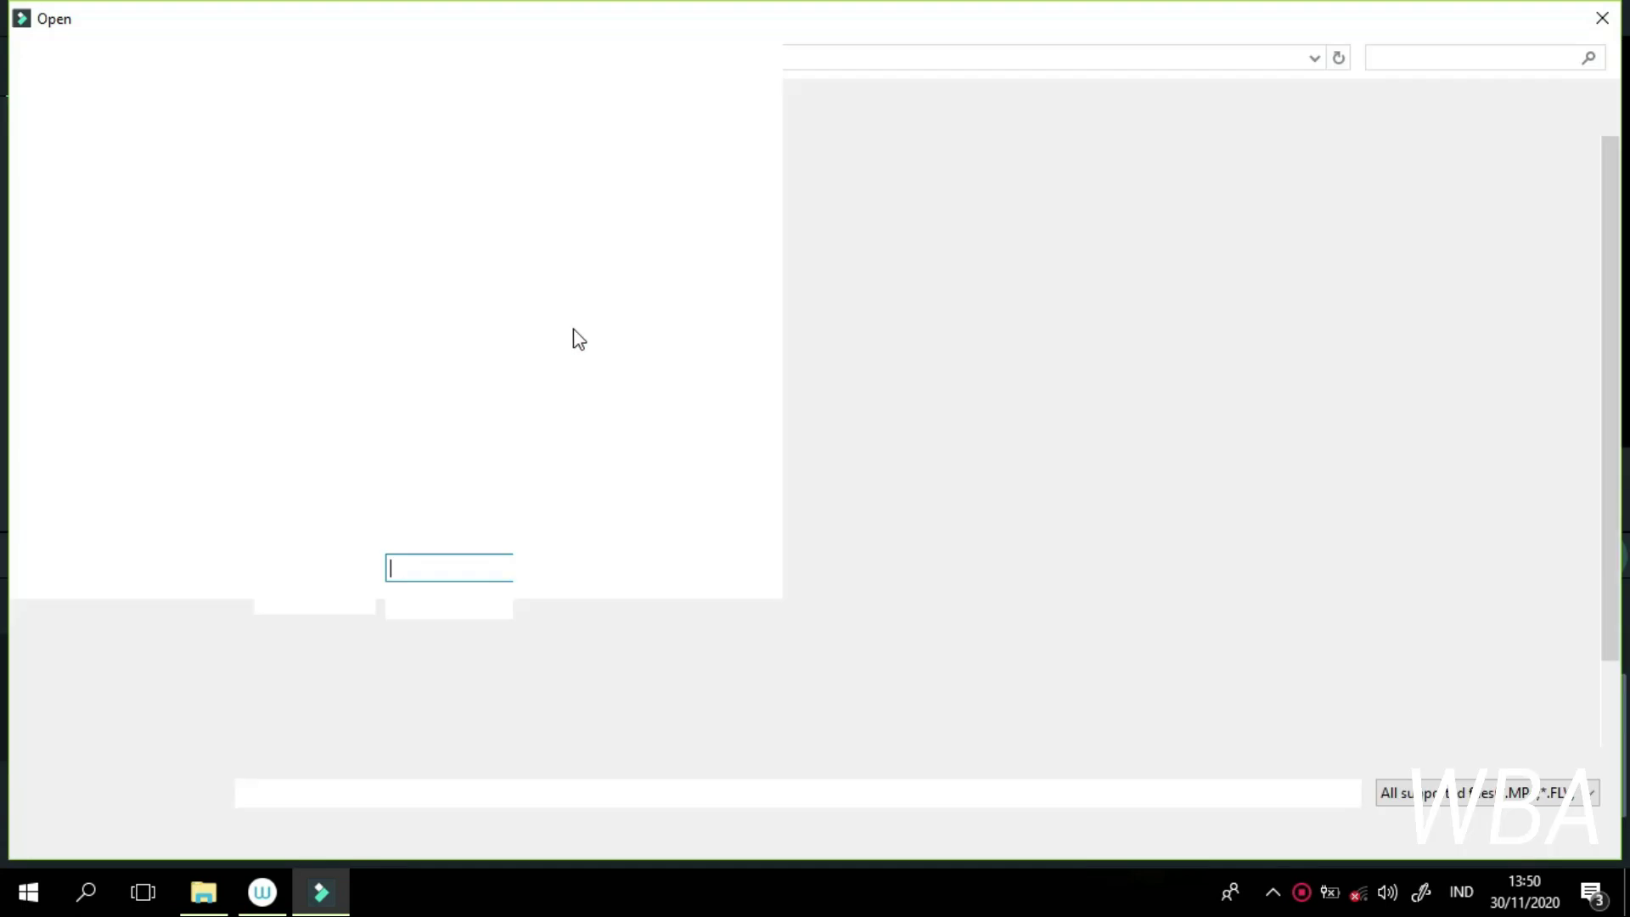
double_click(830, 191)
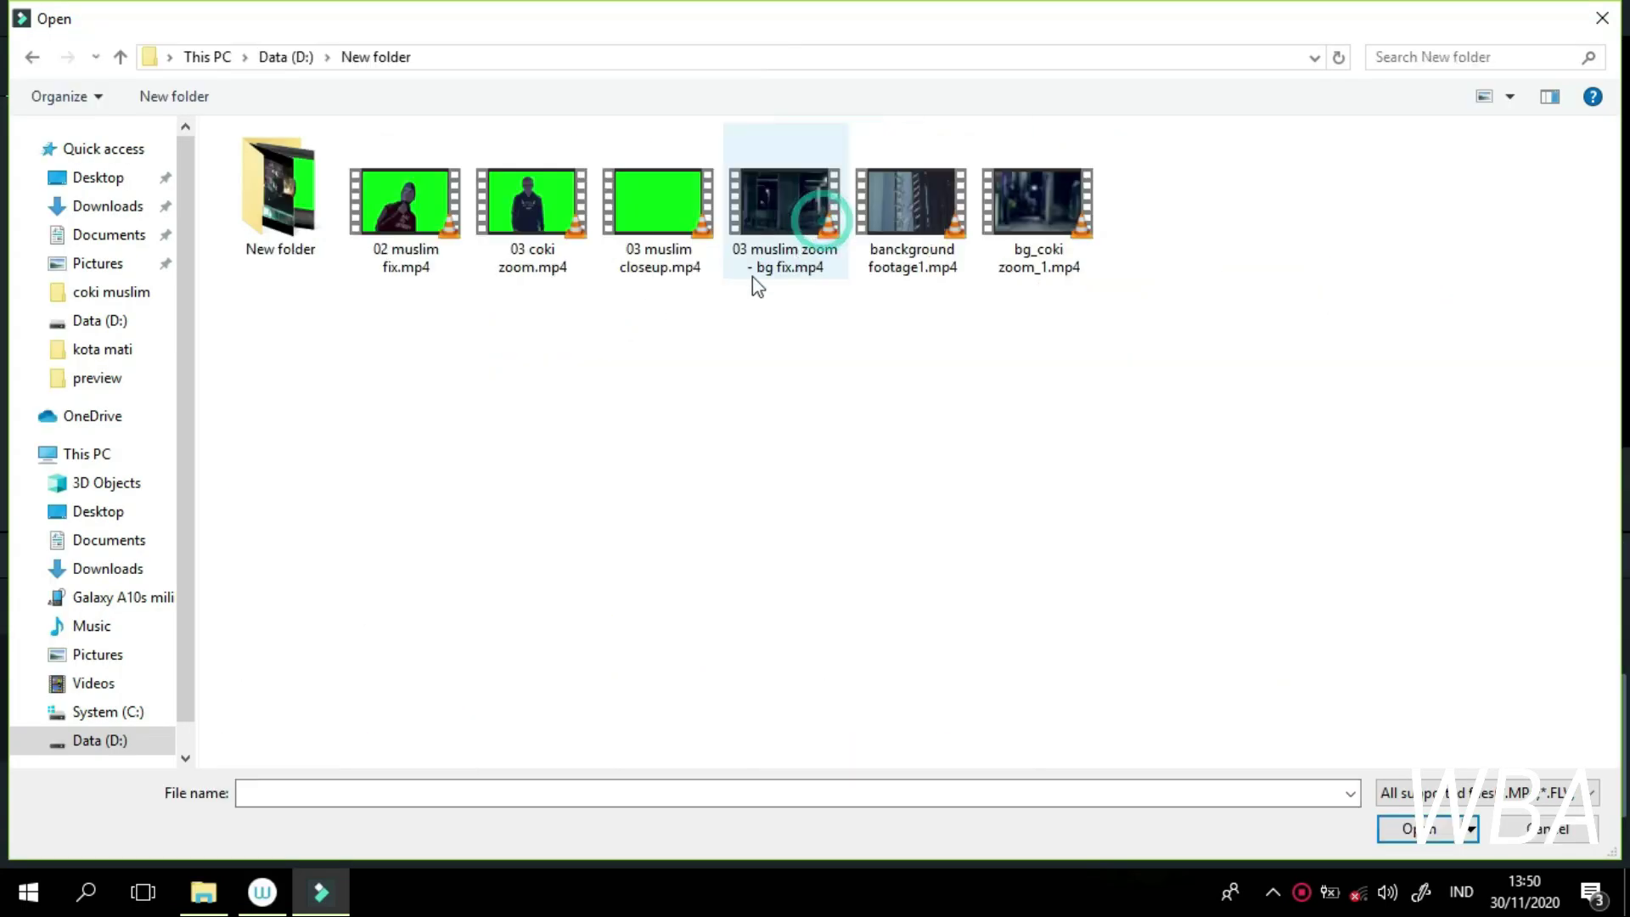
drag(1151, 506, 416, 228)
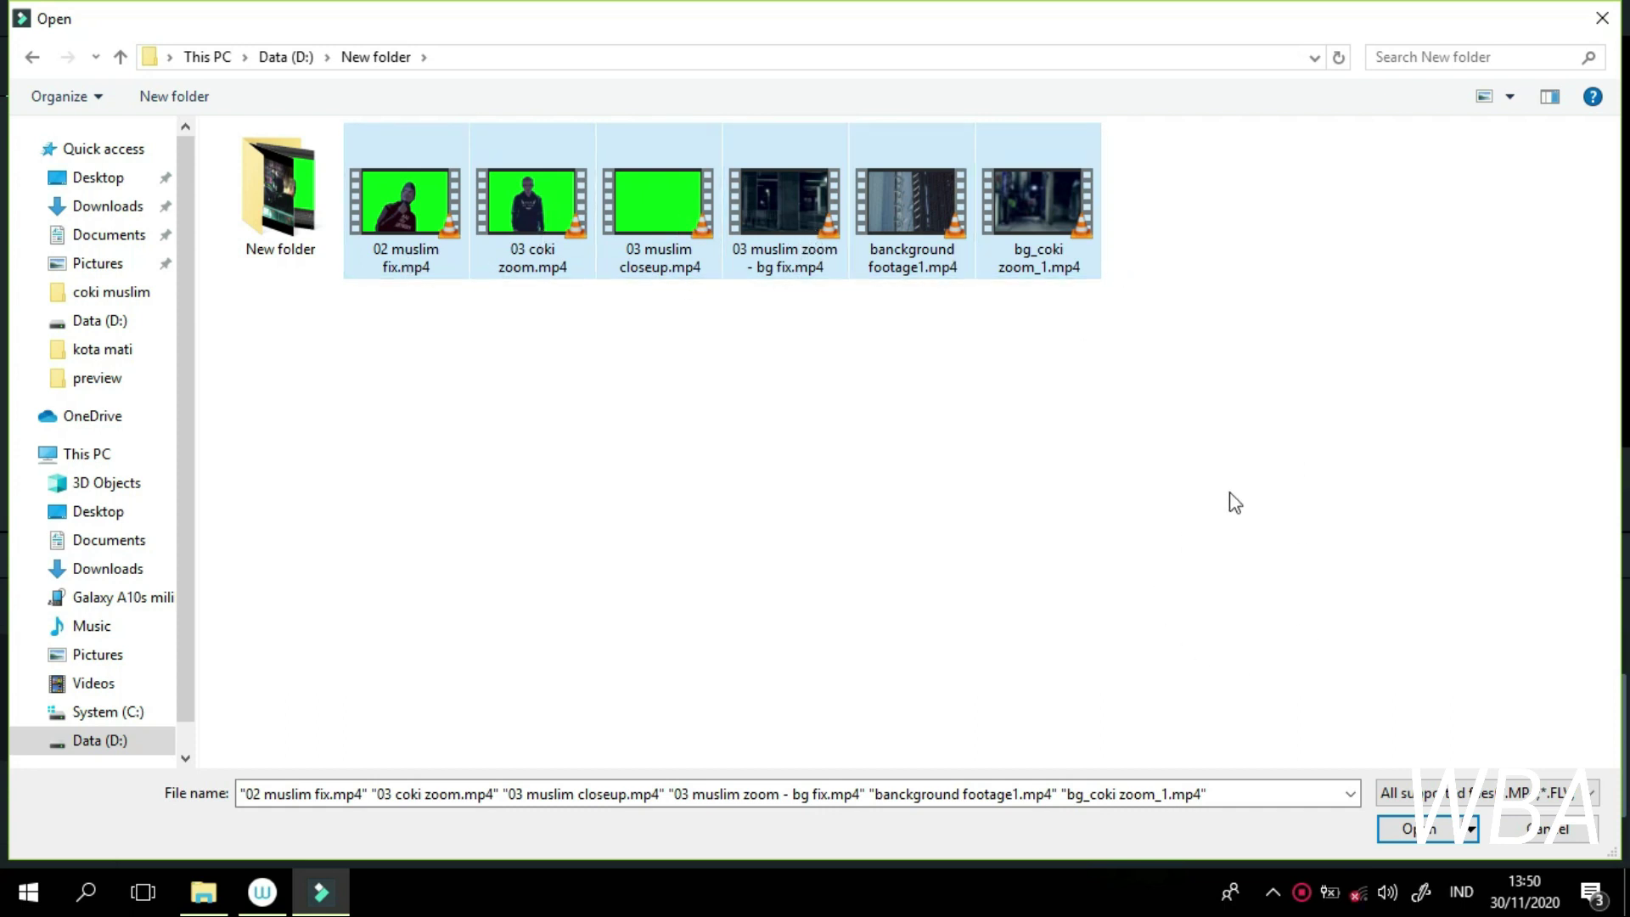
click(1424, 836)
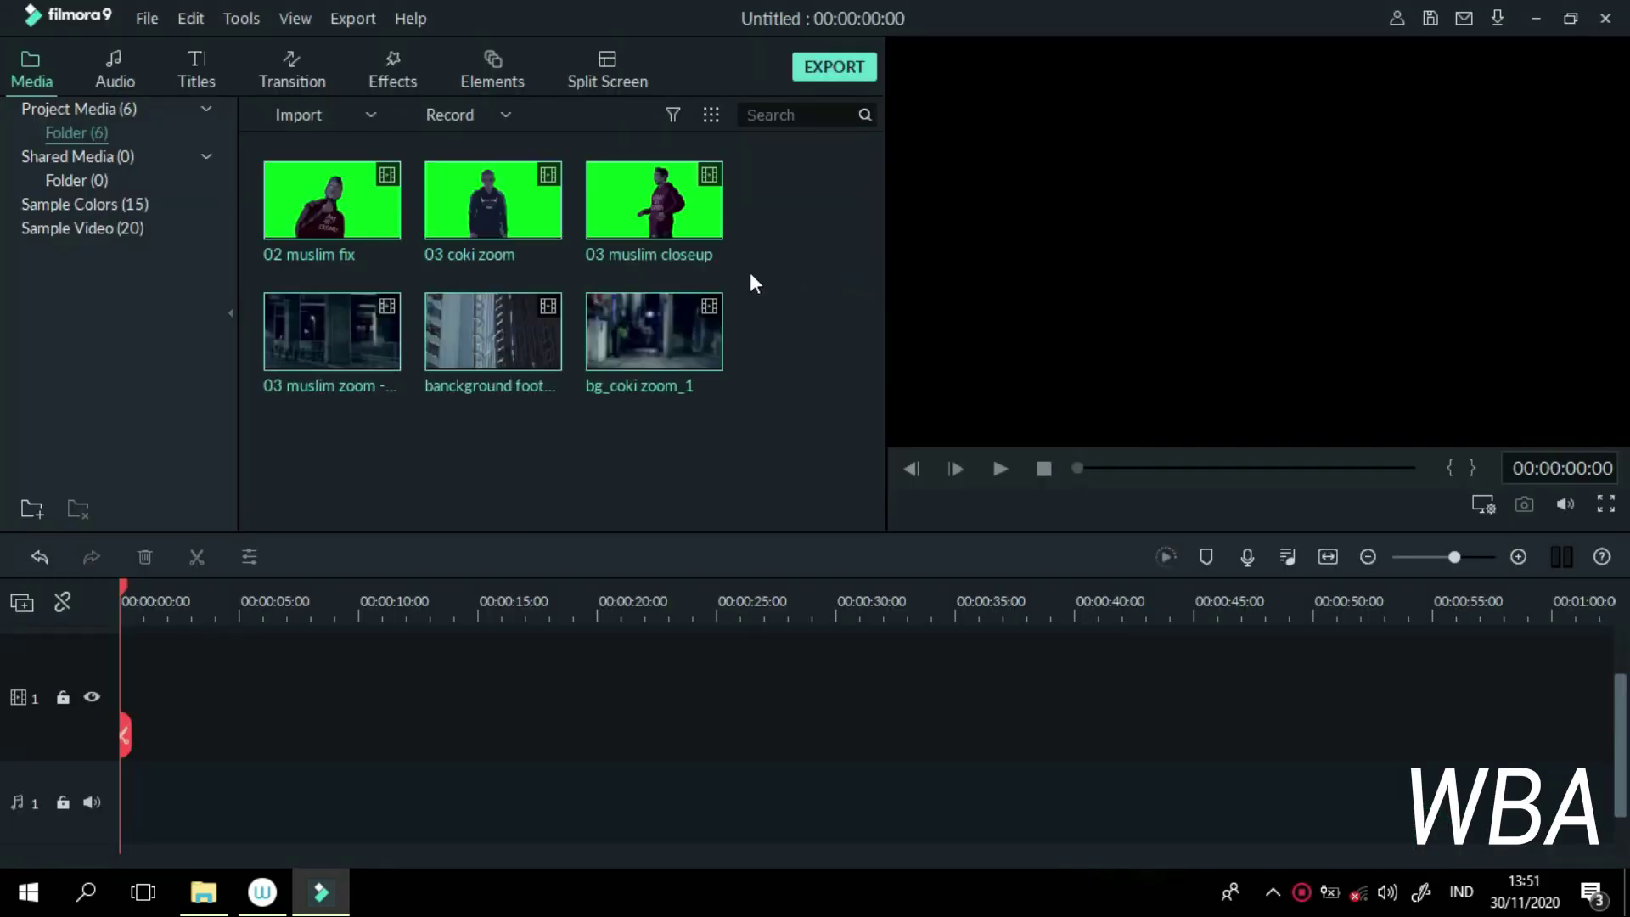
Step: Place the 02 muslim fix clip at the timeline's start and match the project to the media at 1920 x 1080, 24 fps
drag(350, 225, 301, 419)
drag(129, 645, 325, 415)
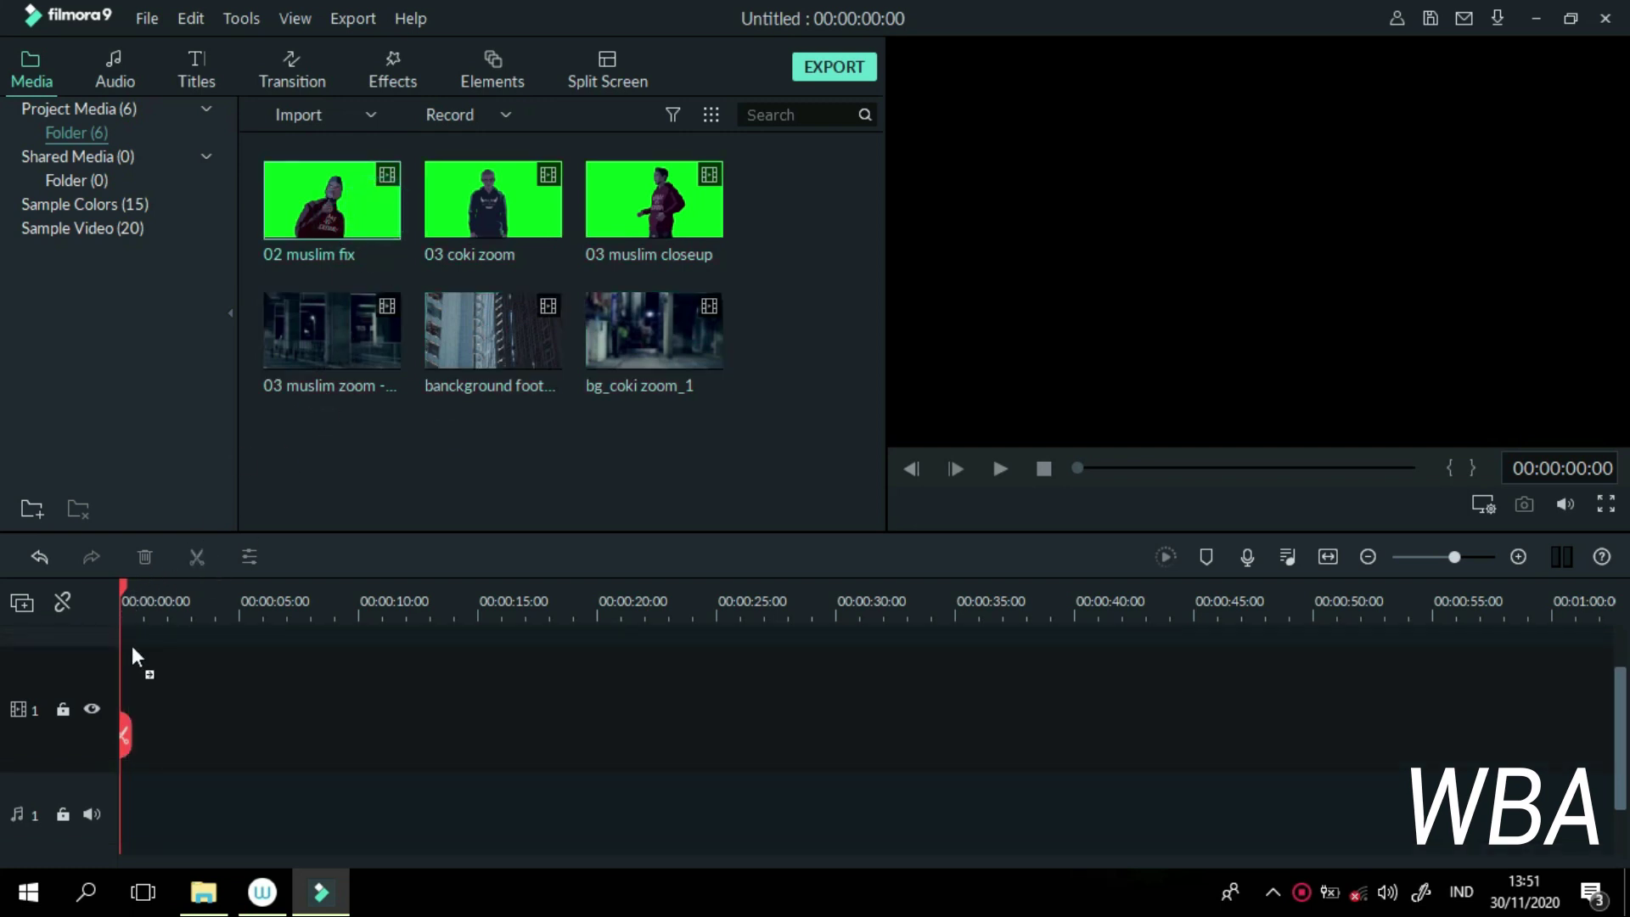
drag(131, 647, 119, 654)
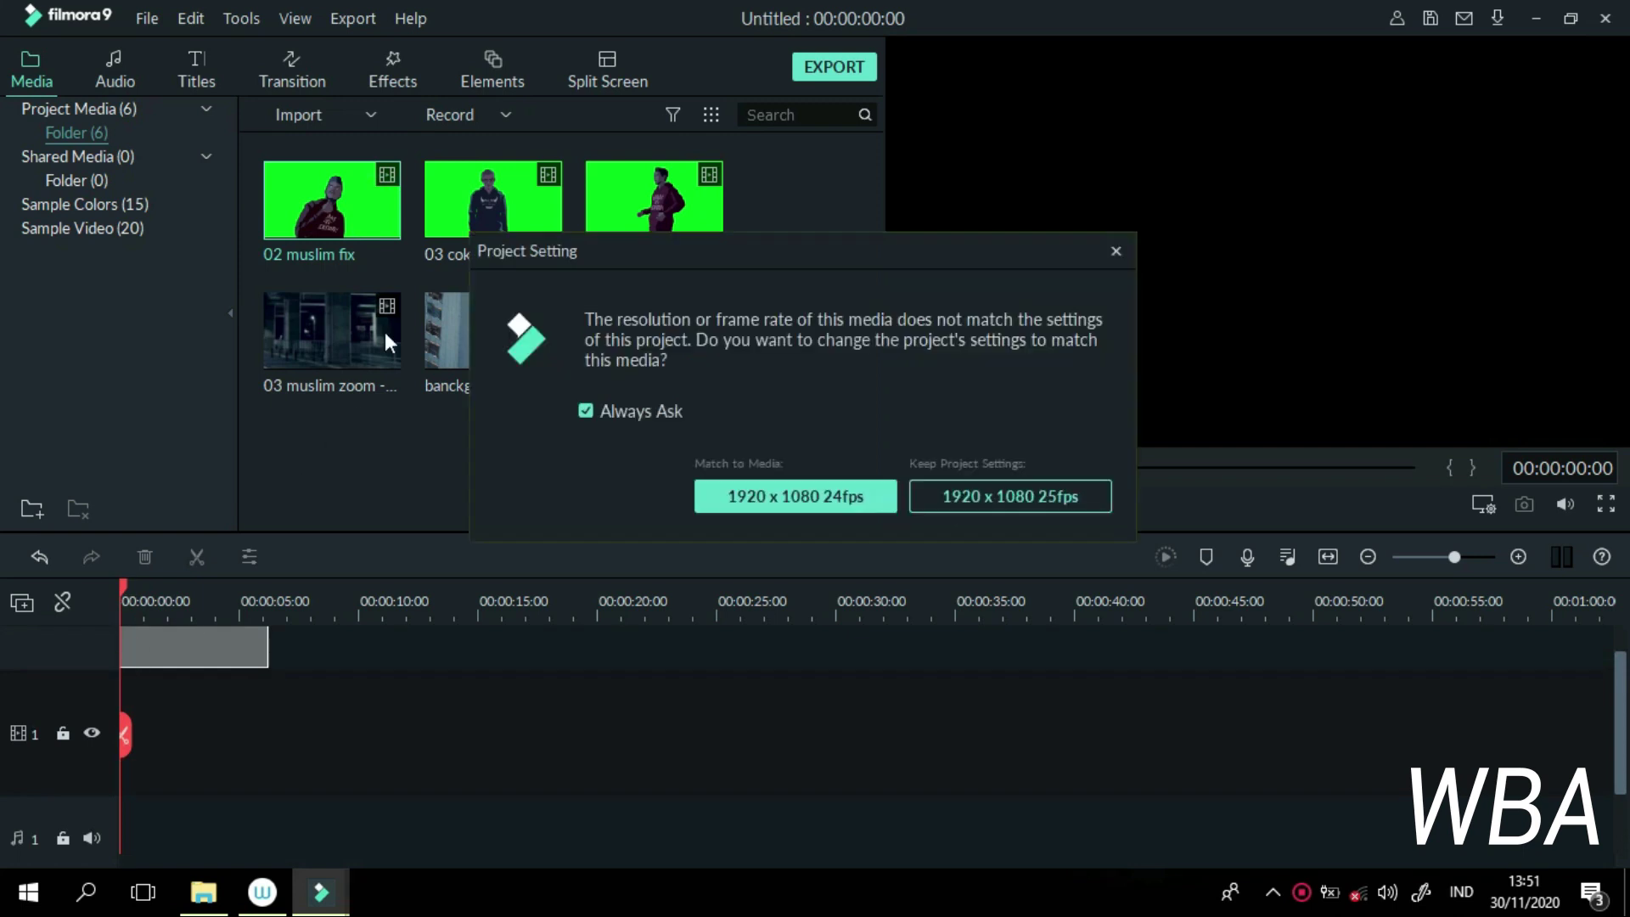
click(820, 496)
Step: Add the bankground footage1 clip beneath the character clip from the timeline's start and trim its end to the character clip's end
drag(503, 358, 146, 752)
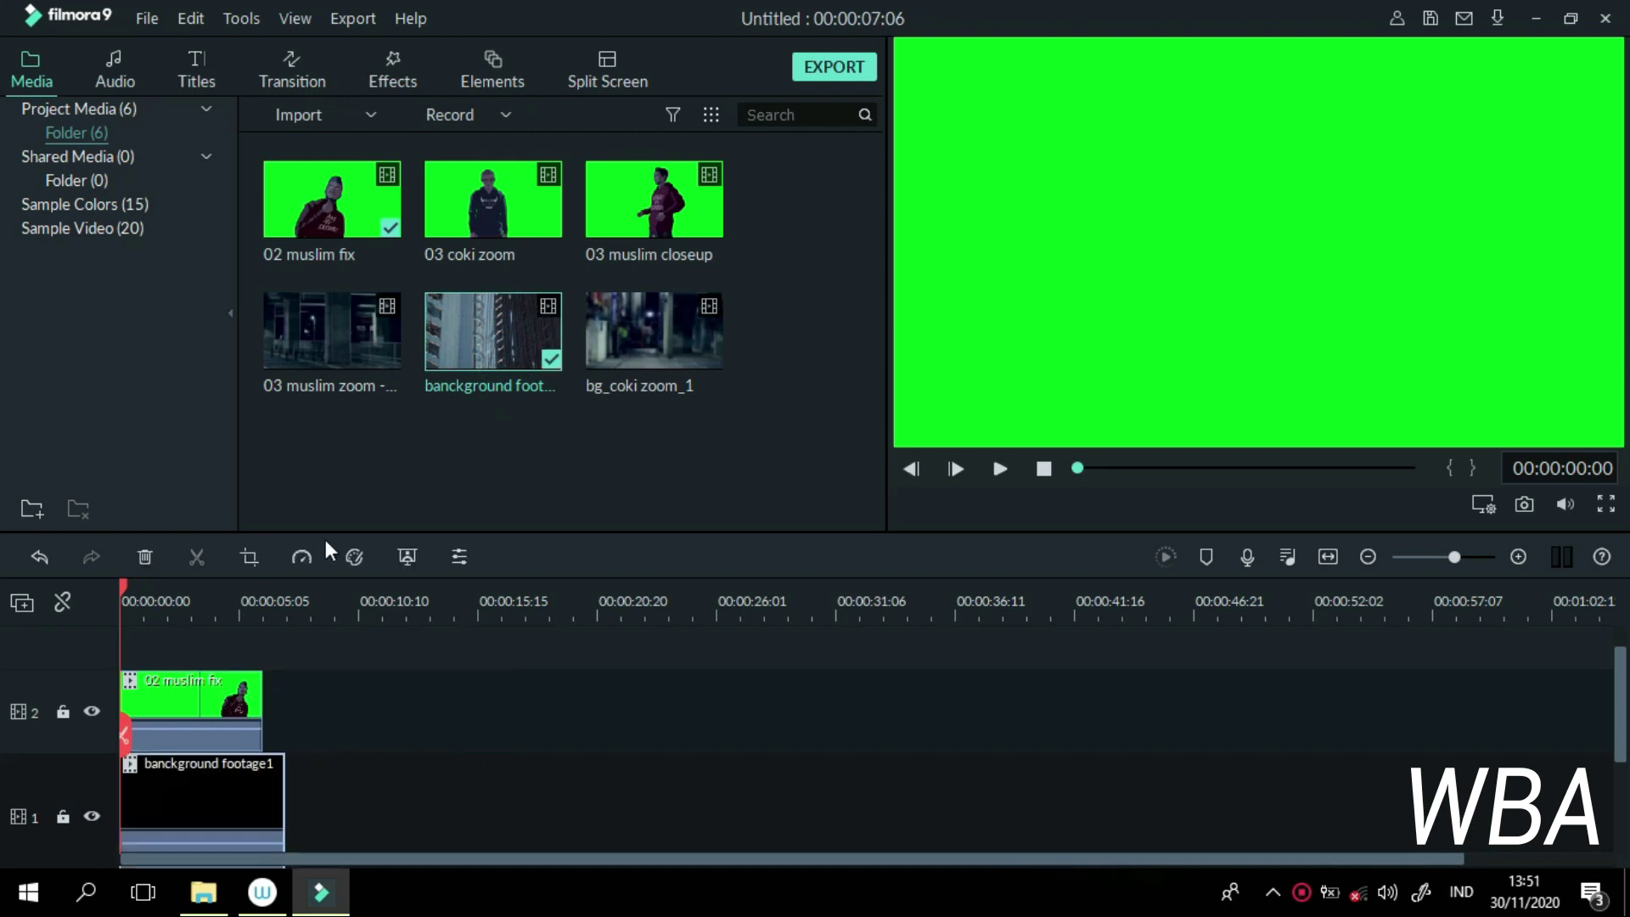
drag(286, 780, 263, 774)
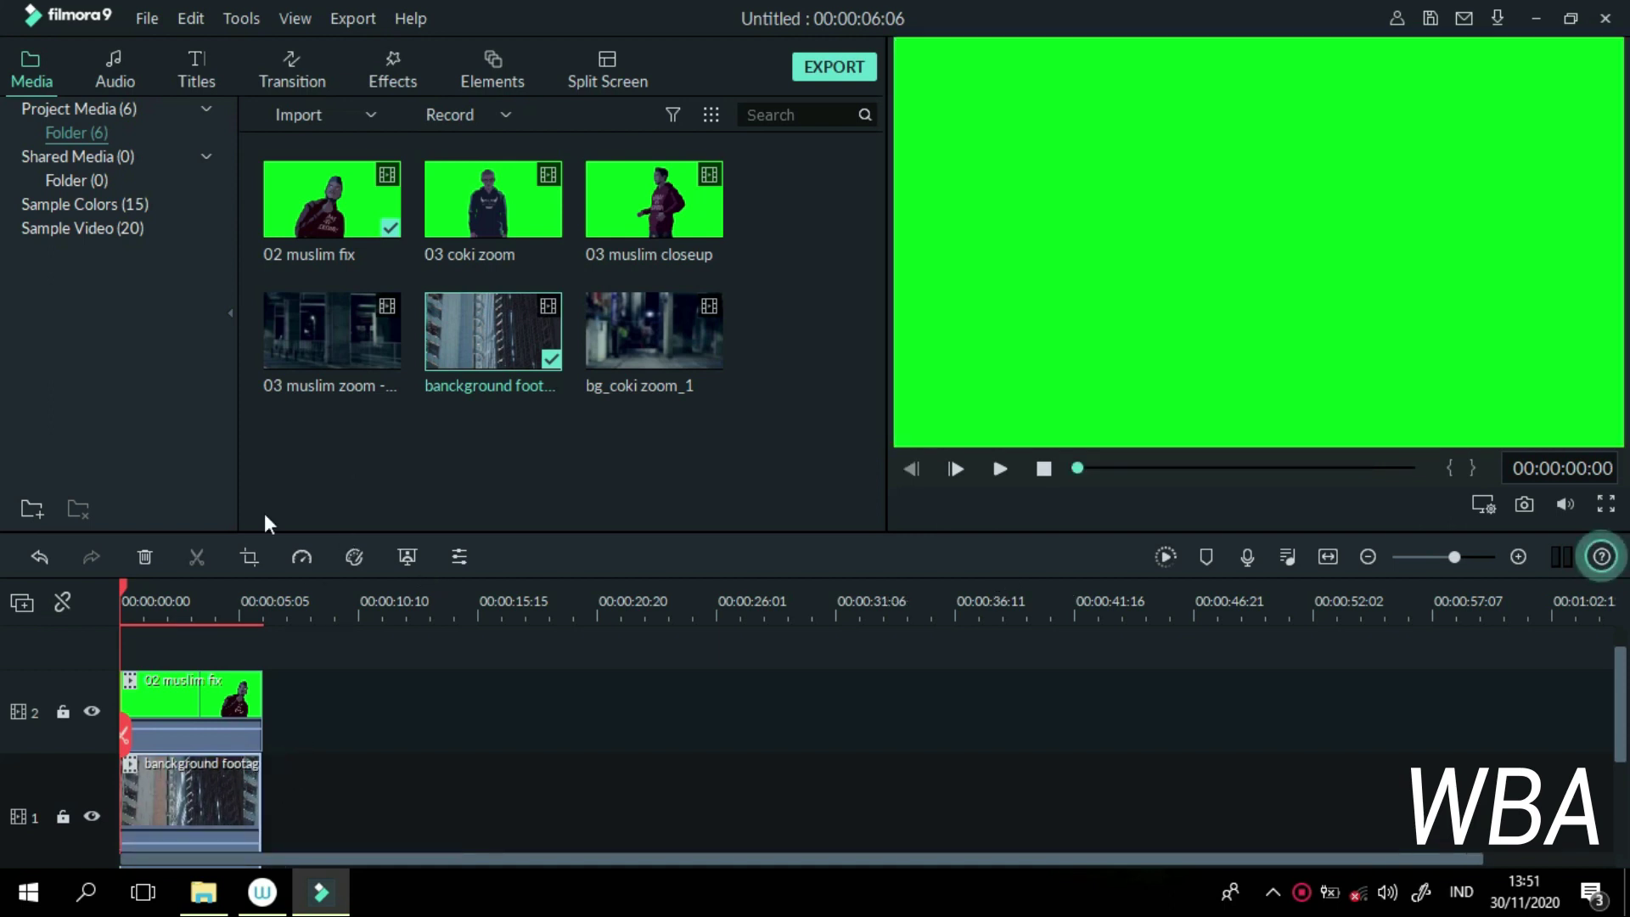
Step: Key out the green behind the 02 muslim fix character with Chroma Key, using edge thickness 0, edge feather 0 and an adjusted offset
mouse_move(191, 610)
mouse_down()
mouse_move(185, 586)
mouse_move(207, 608)
mouse_move(155, 608)
mouse_move(187, 625)
mouse_up()
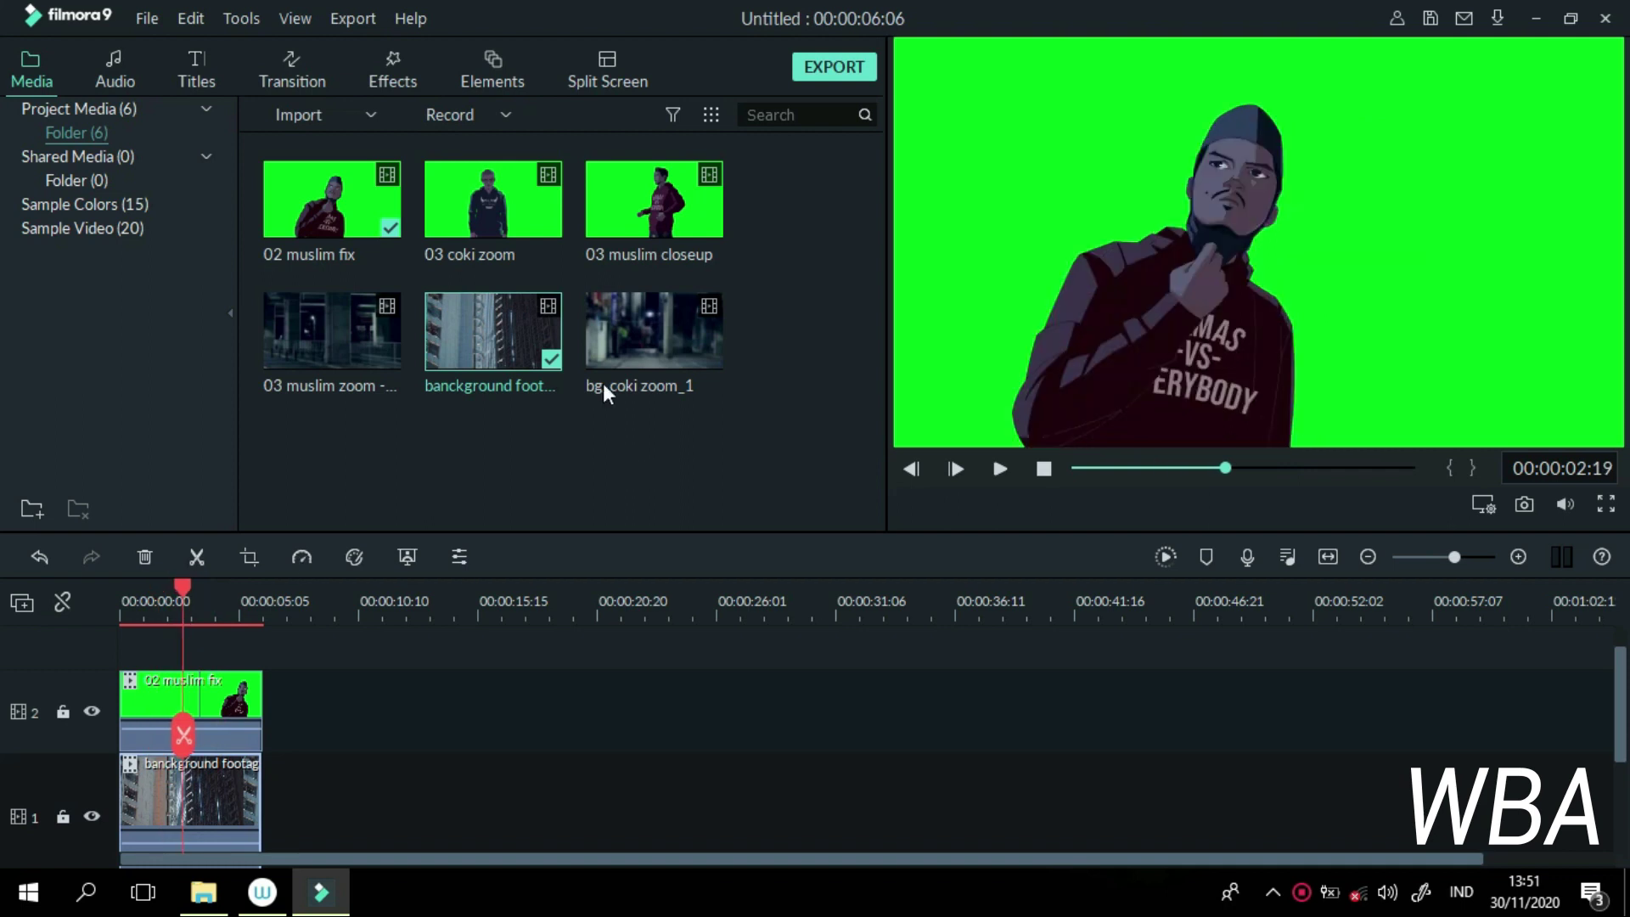
double_click(222, 689)
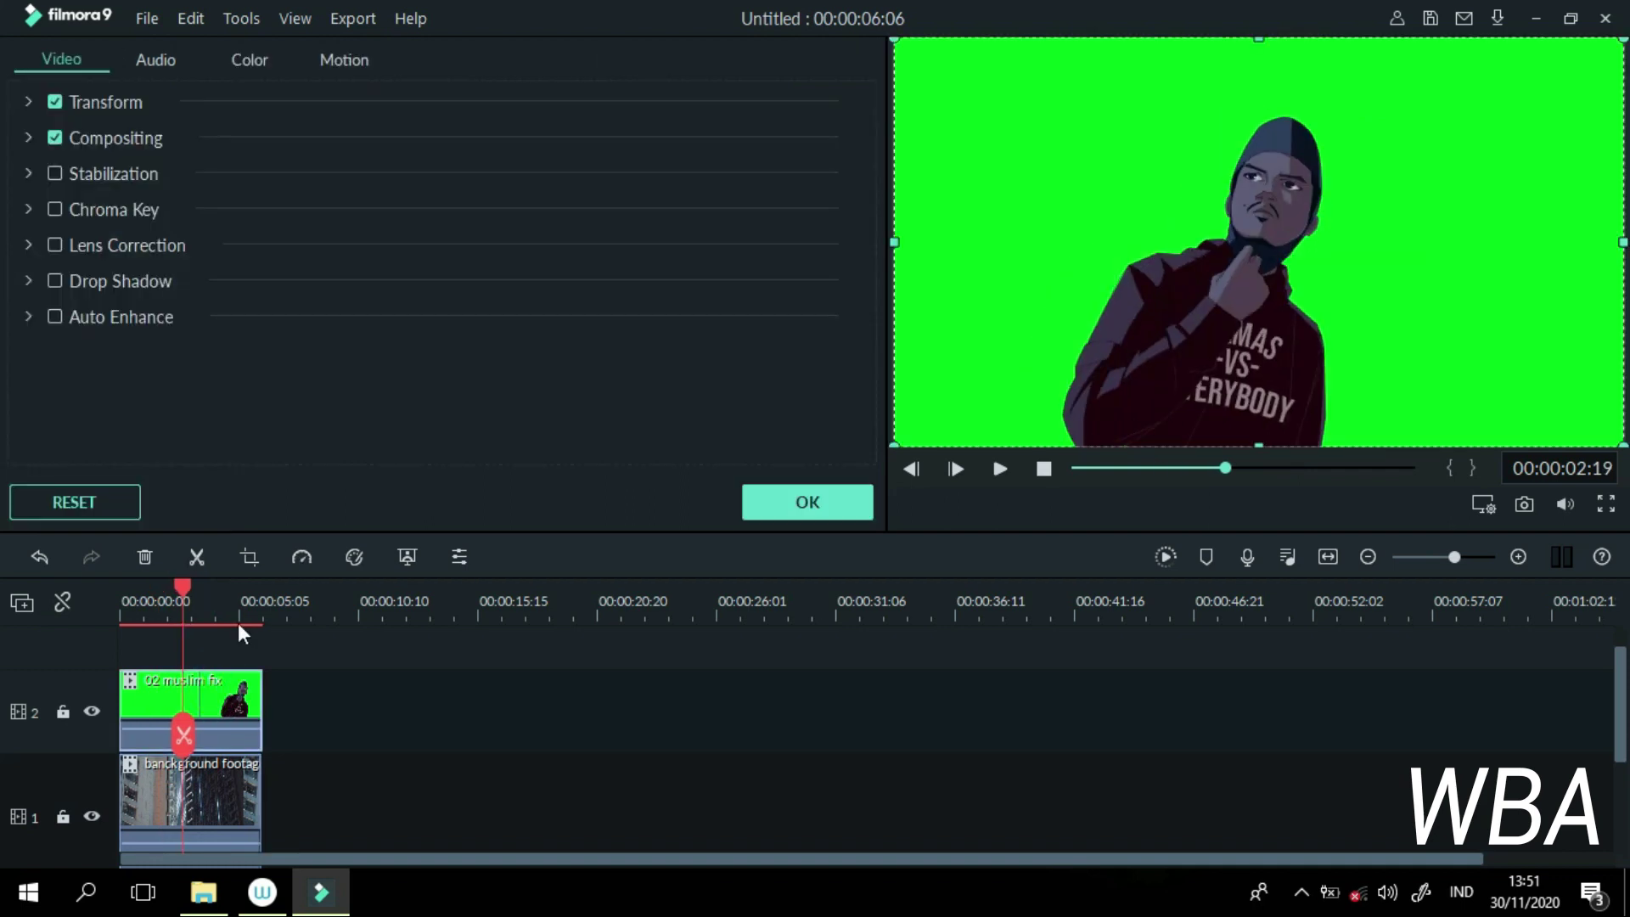
click(53, 209)
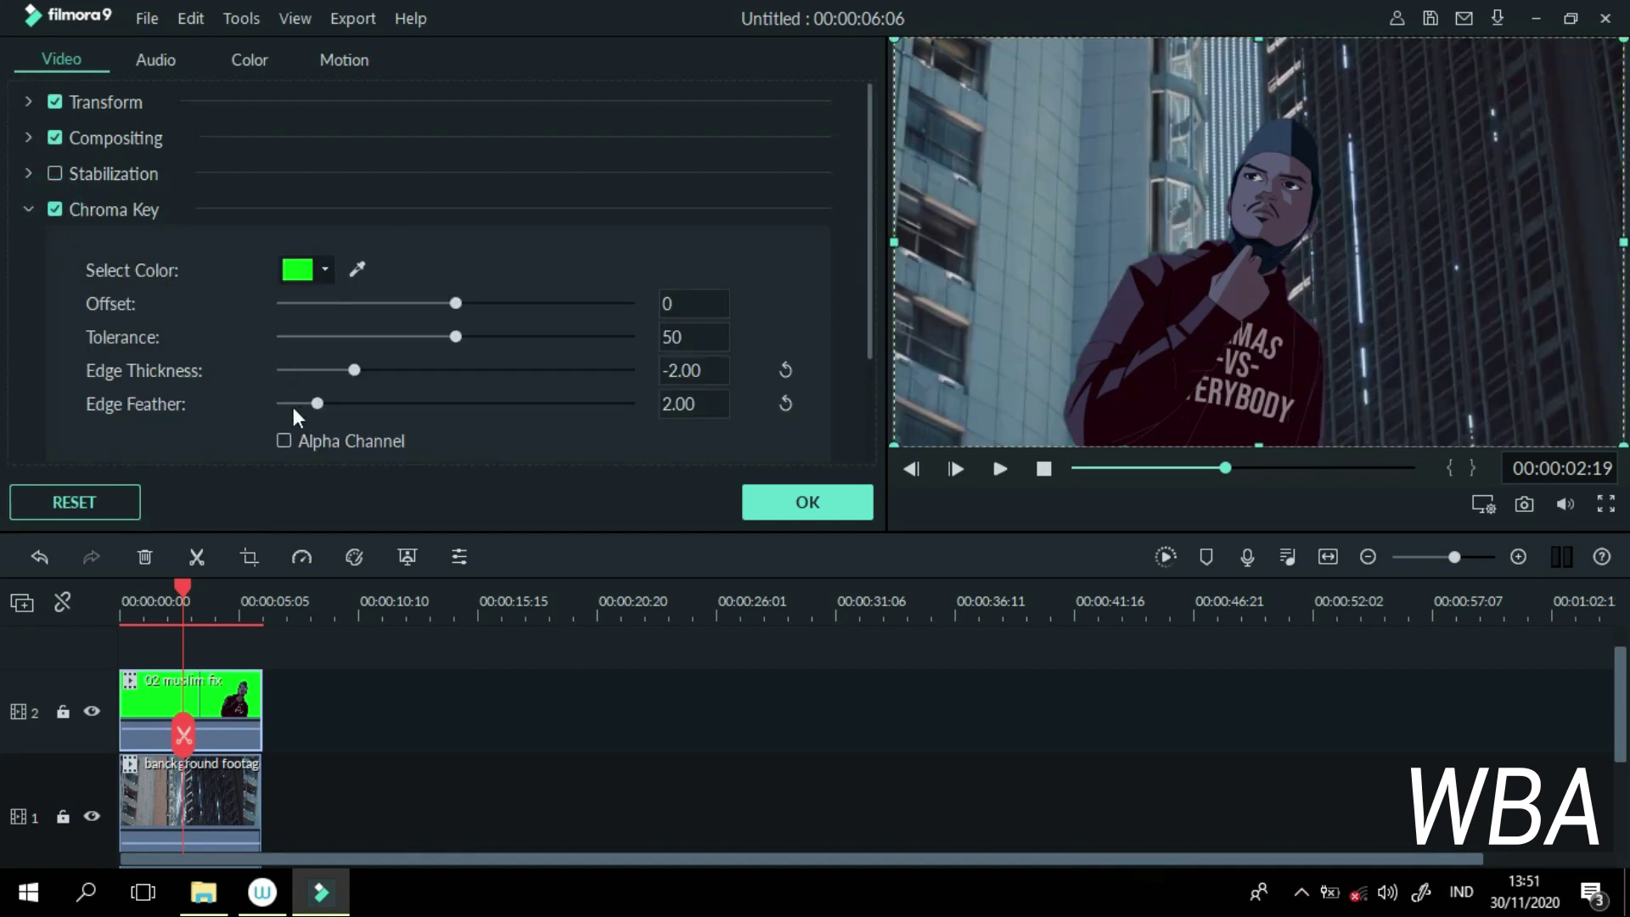
drag(312, 404, 297, 405)
click(786, 371)
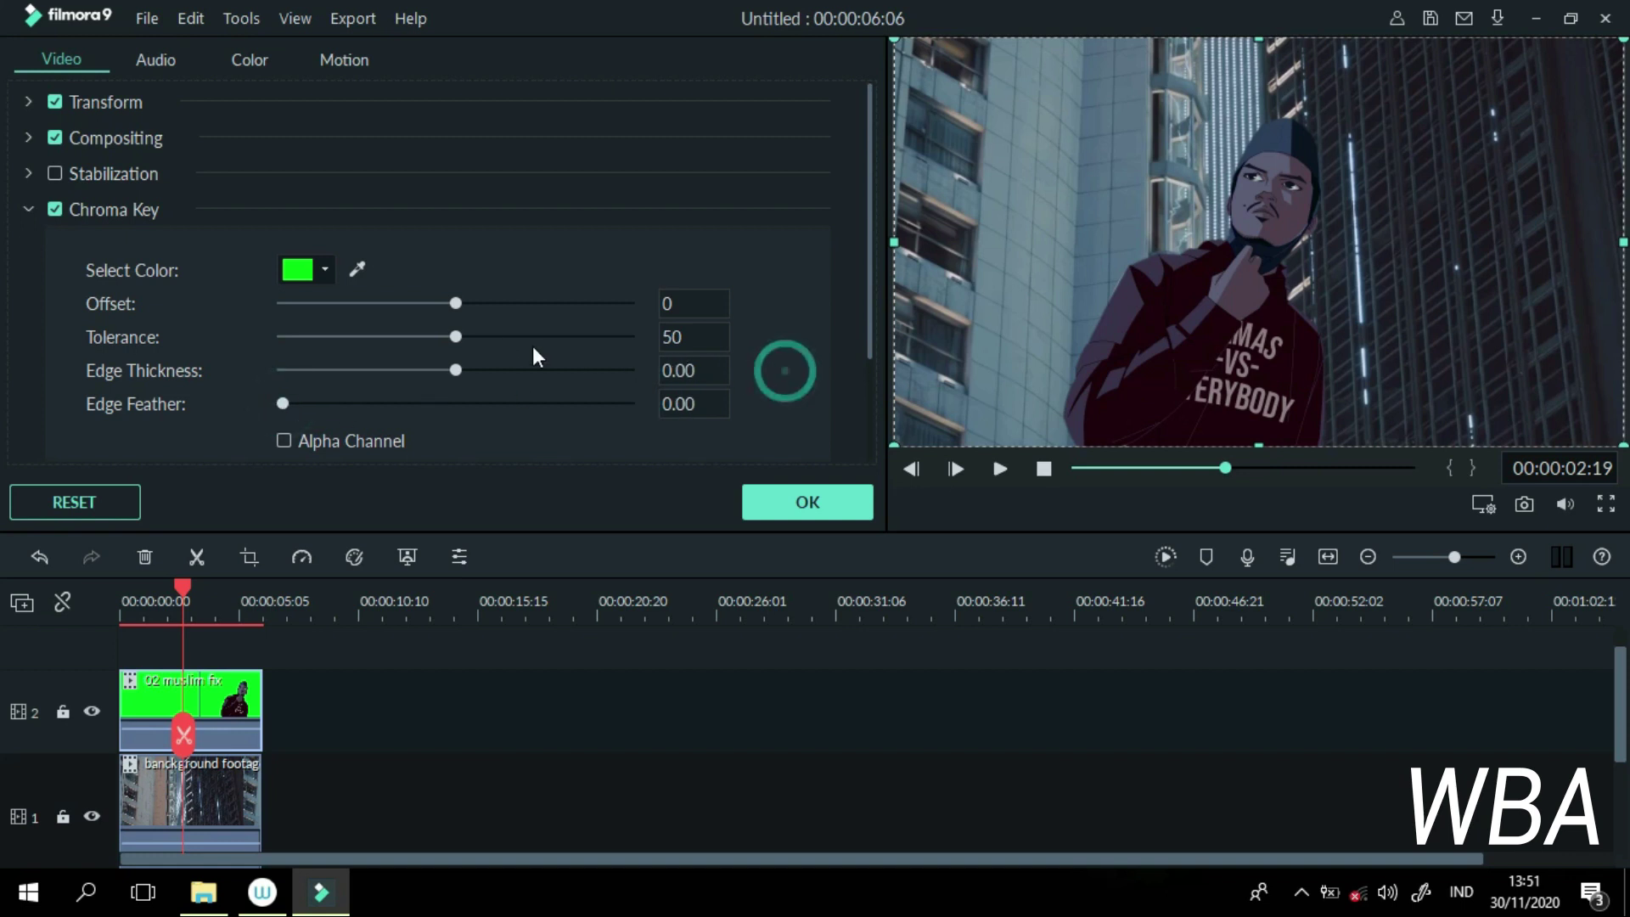
click(457, 304)
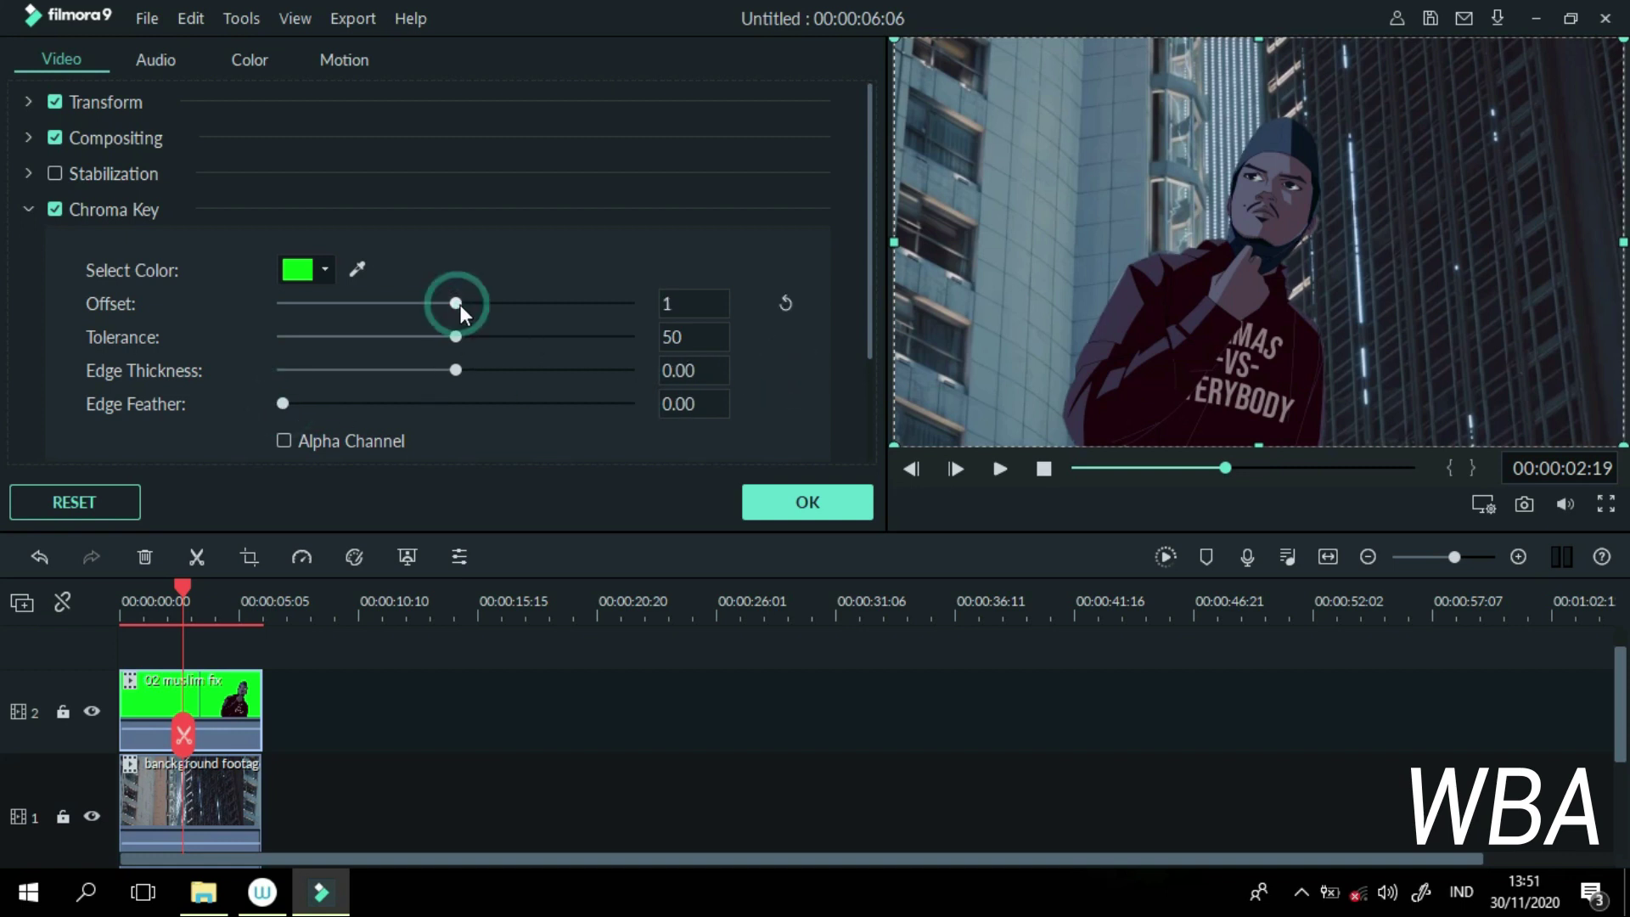
drag(460, 304, 492, 317)
click(791, 506)
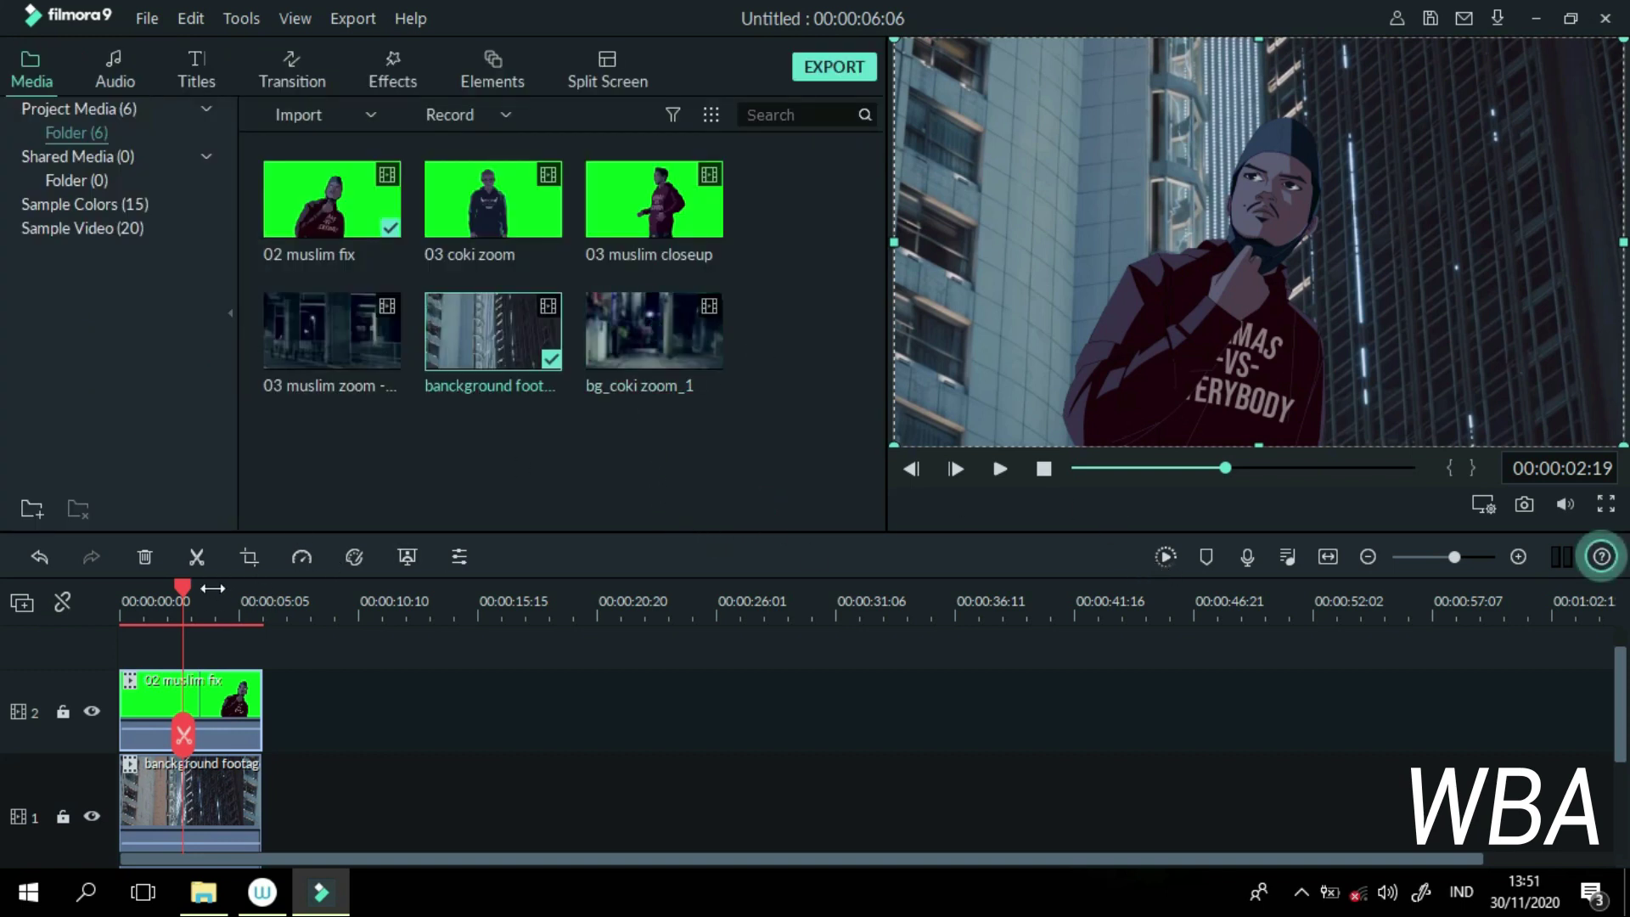
Step: Play the keyed composite from the start of the timeline to check the character over the background
drag(182, 589, 110, 579)
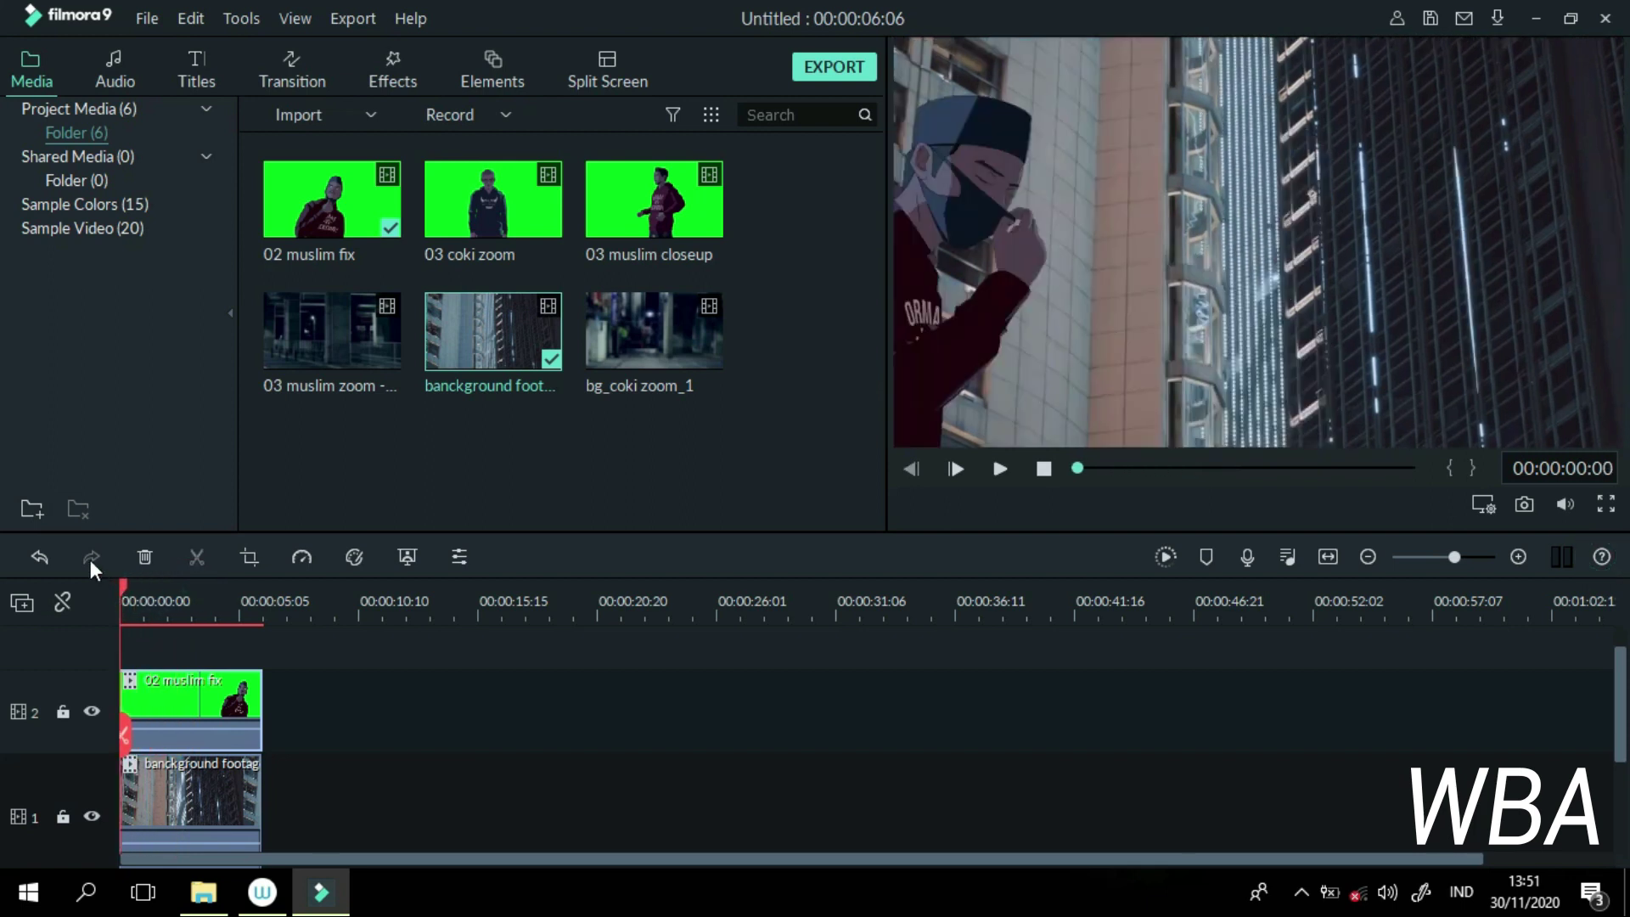
key(space)
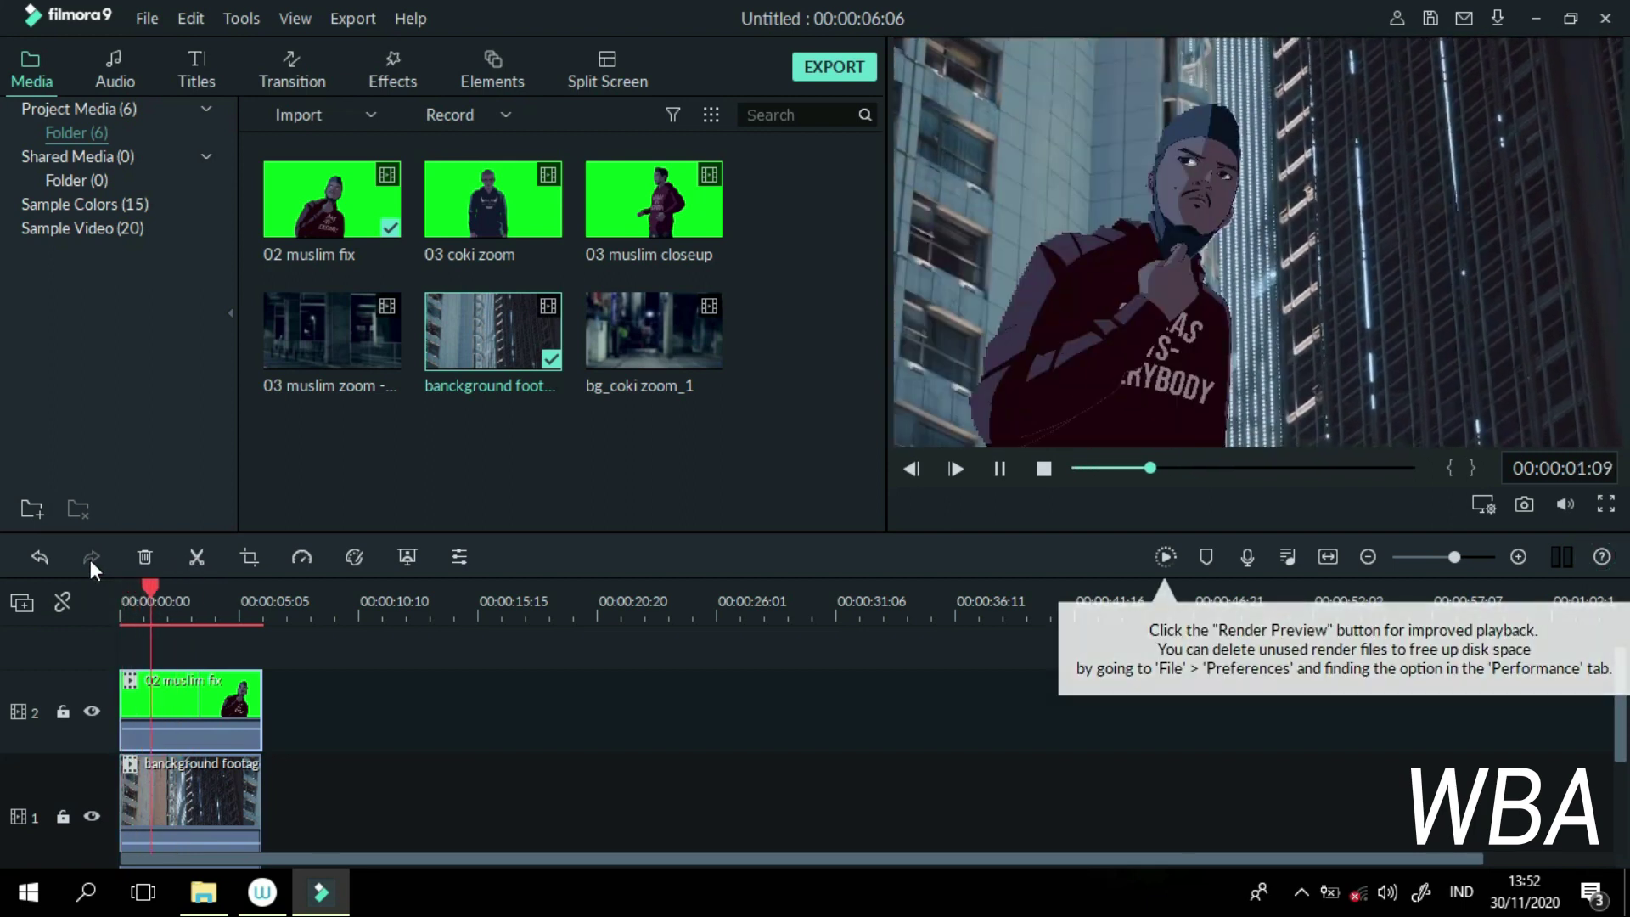
key(space)
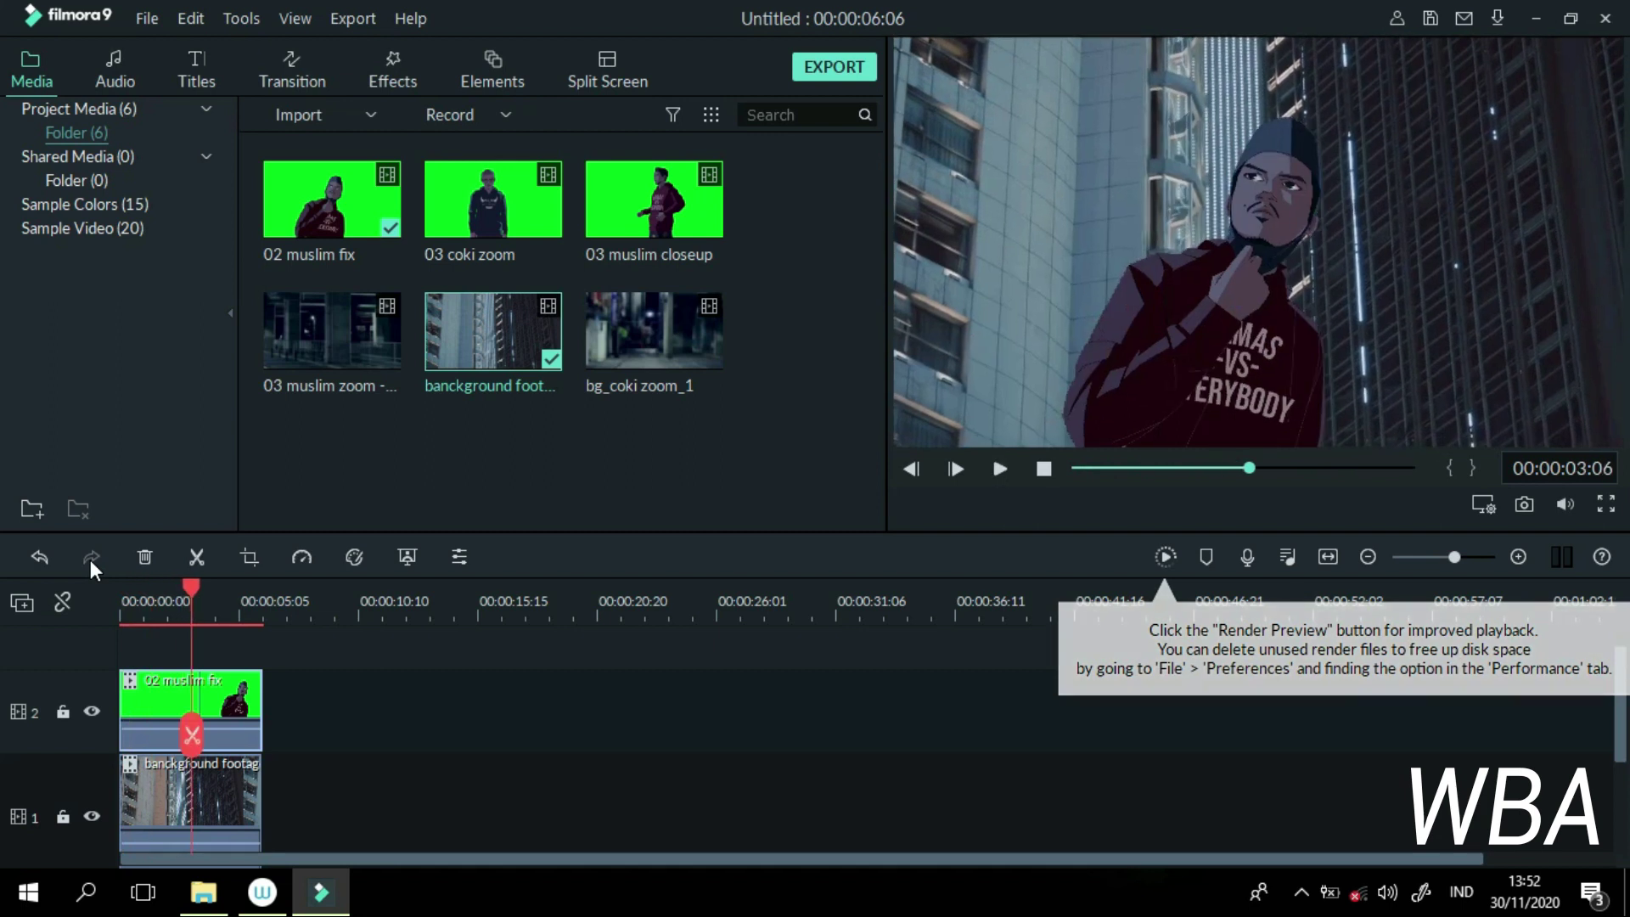
click(185, 587)
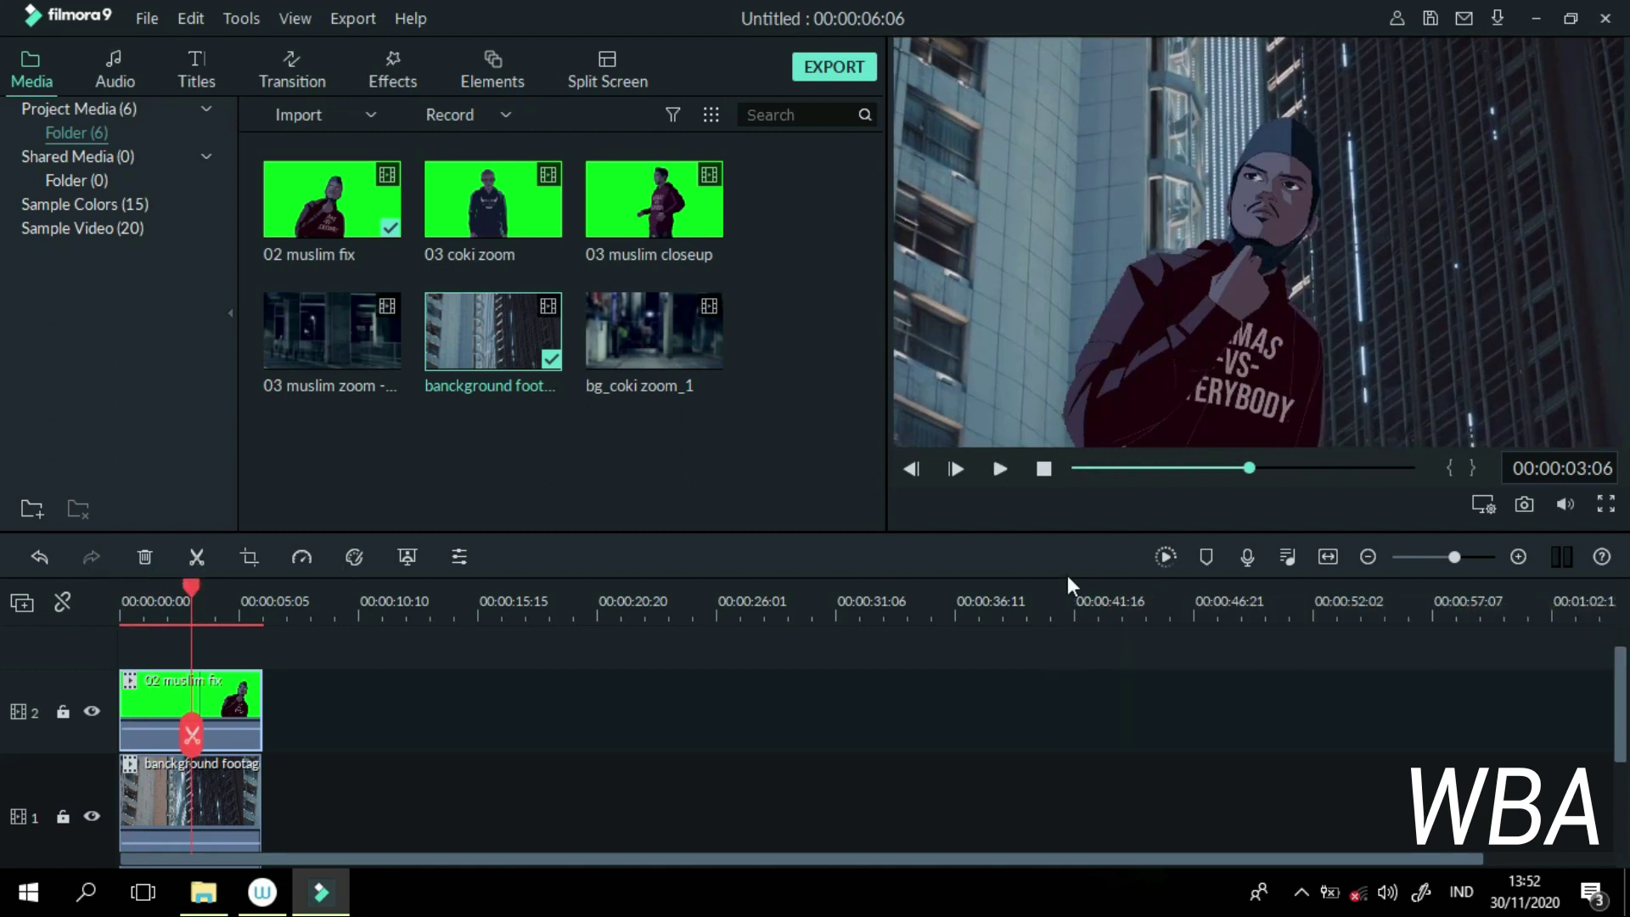
Step: Render the timeline preview for smoother playback and play the composite from the start
click(1161, 559)
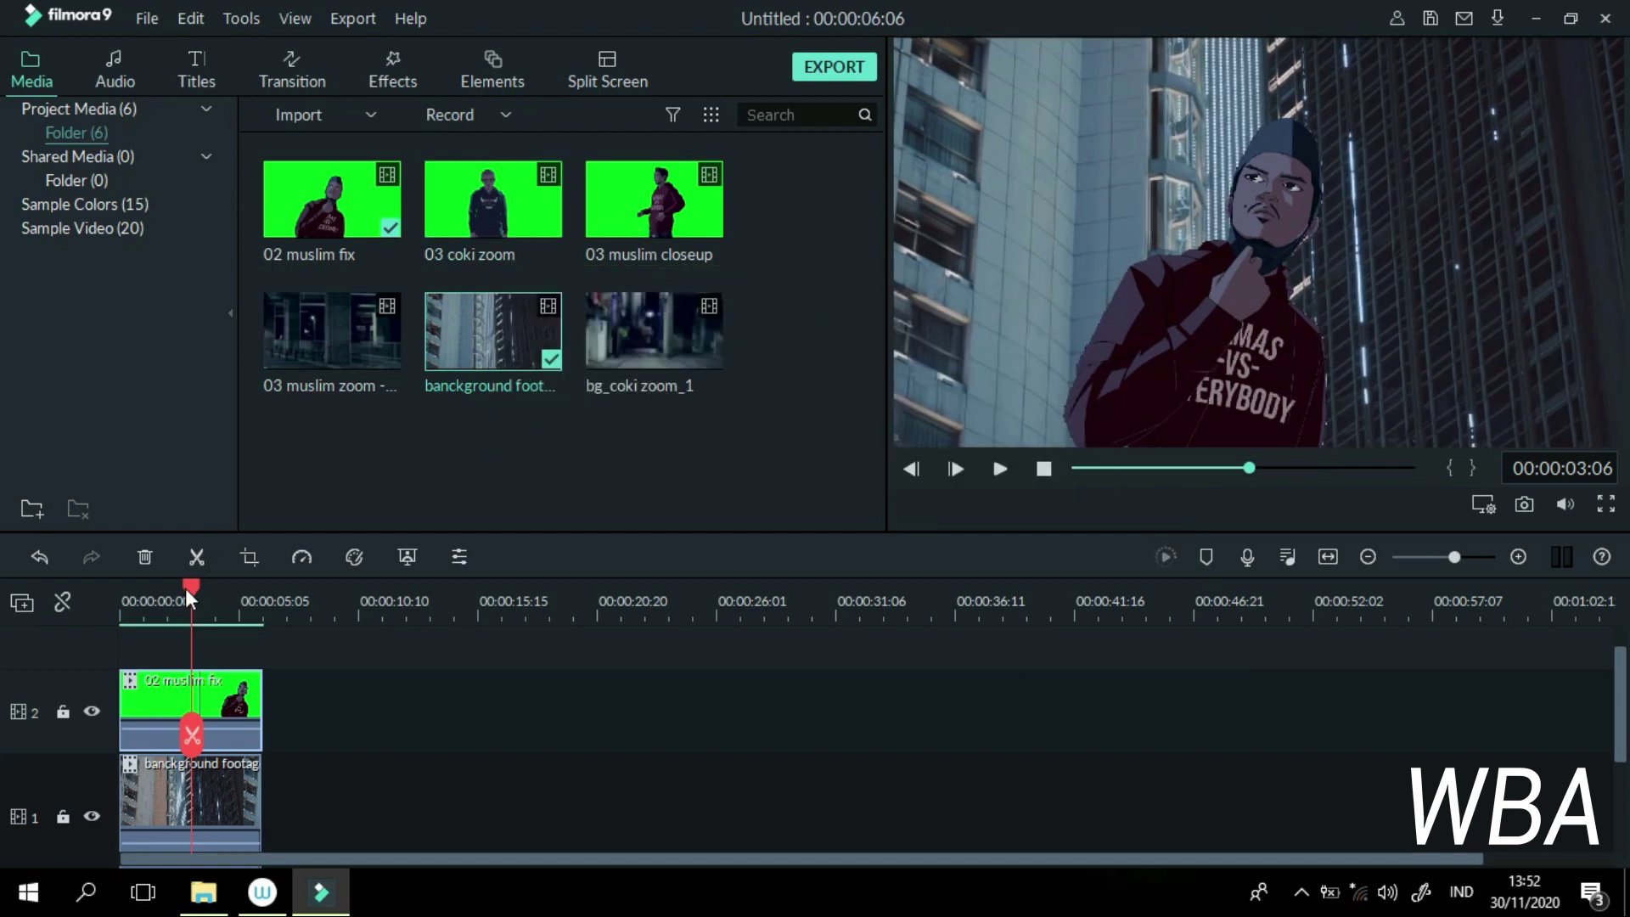
drag(185, 588, 120, 584)
key(space)
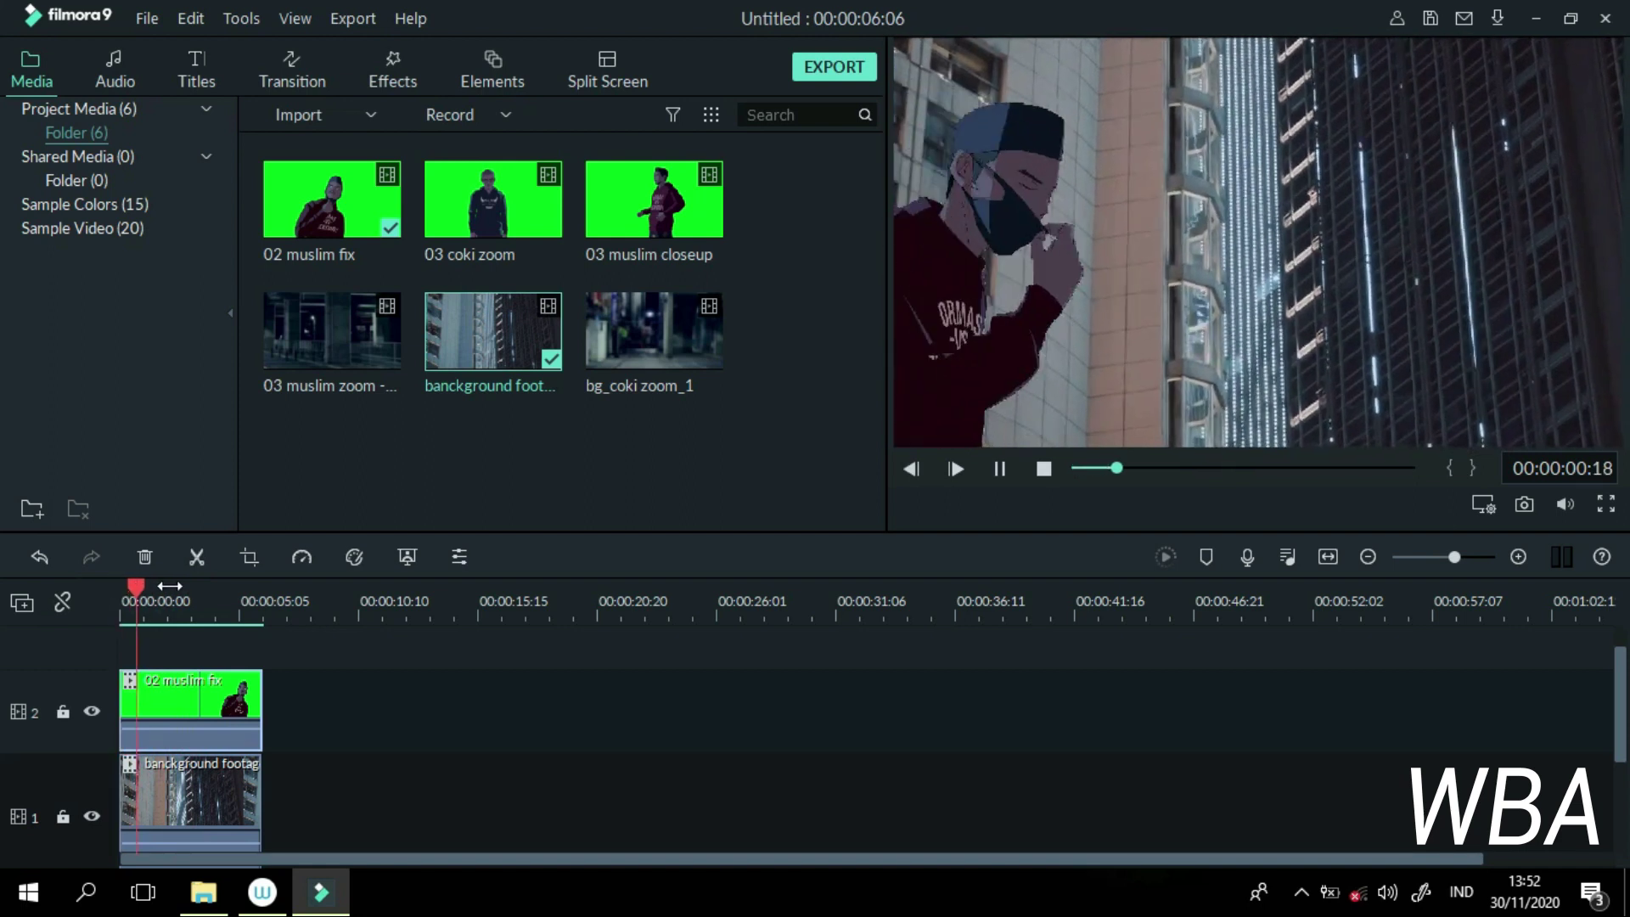
key(space)
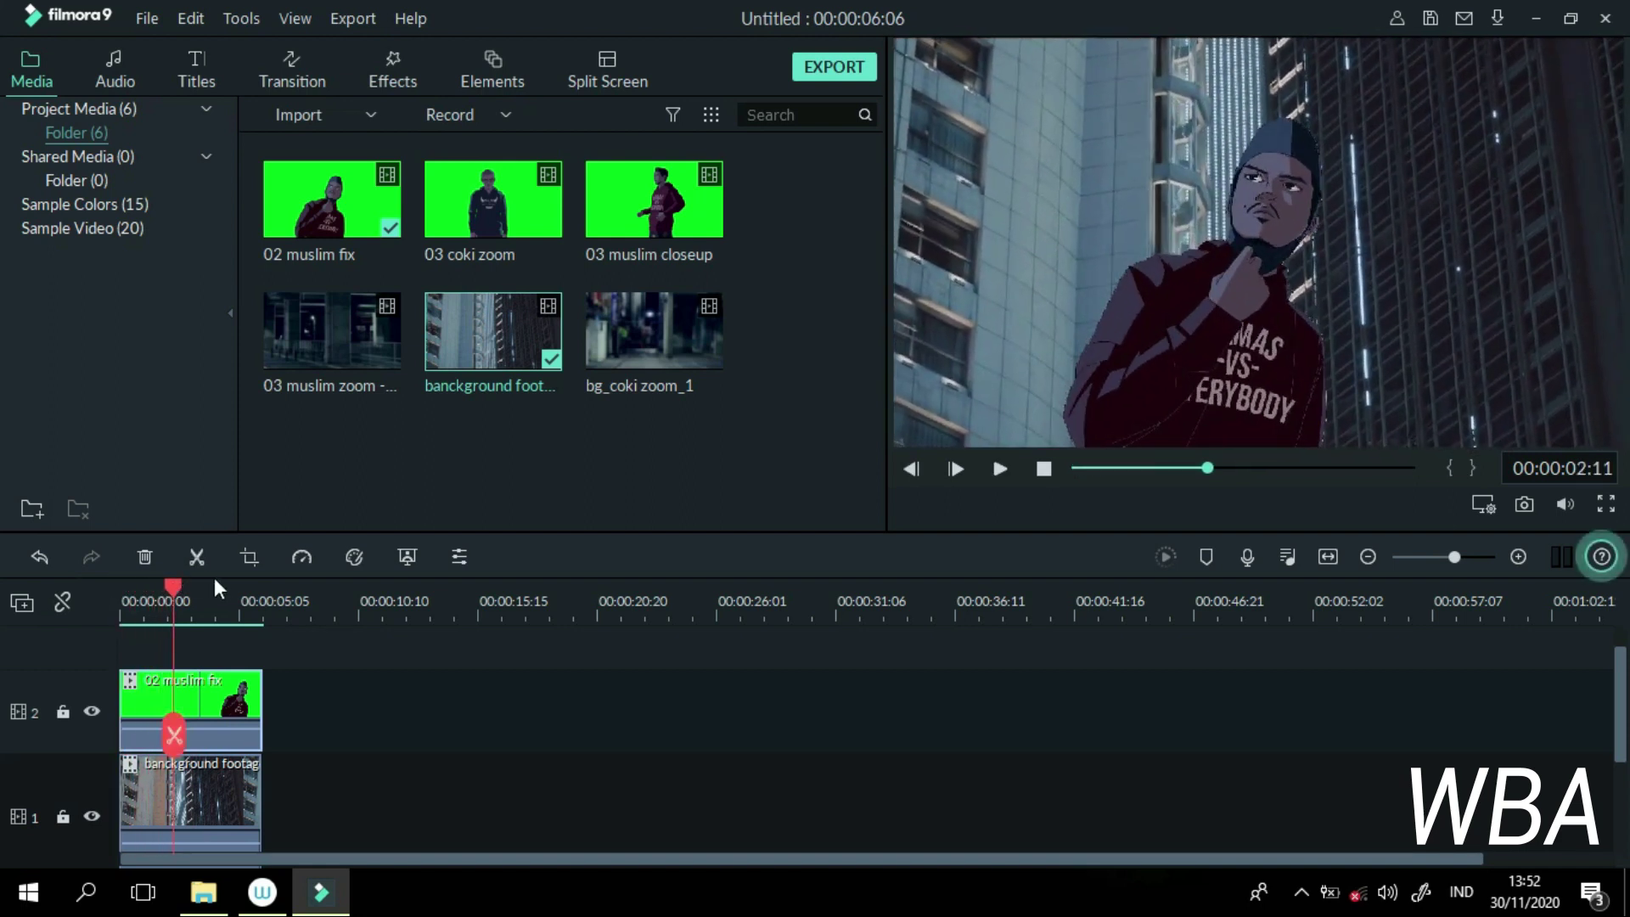
Step: Split the 02 muslim fix clip at 00:00:02:09
click(172, 595)
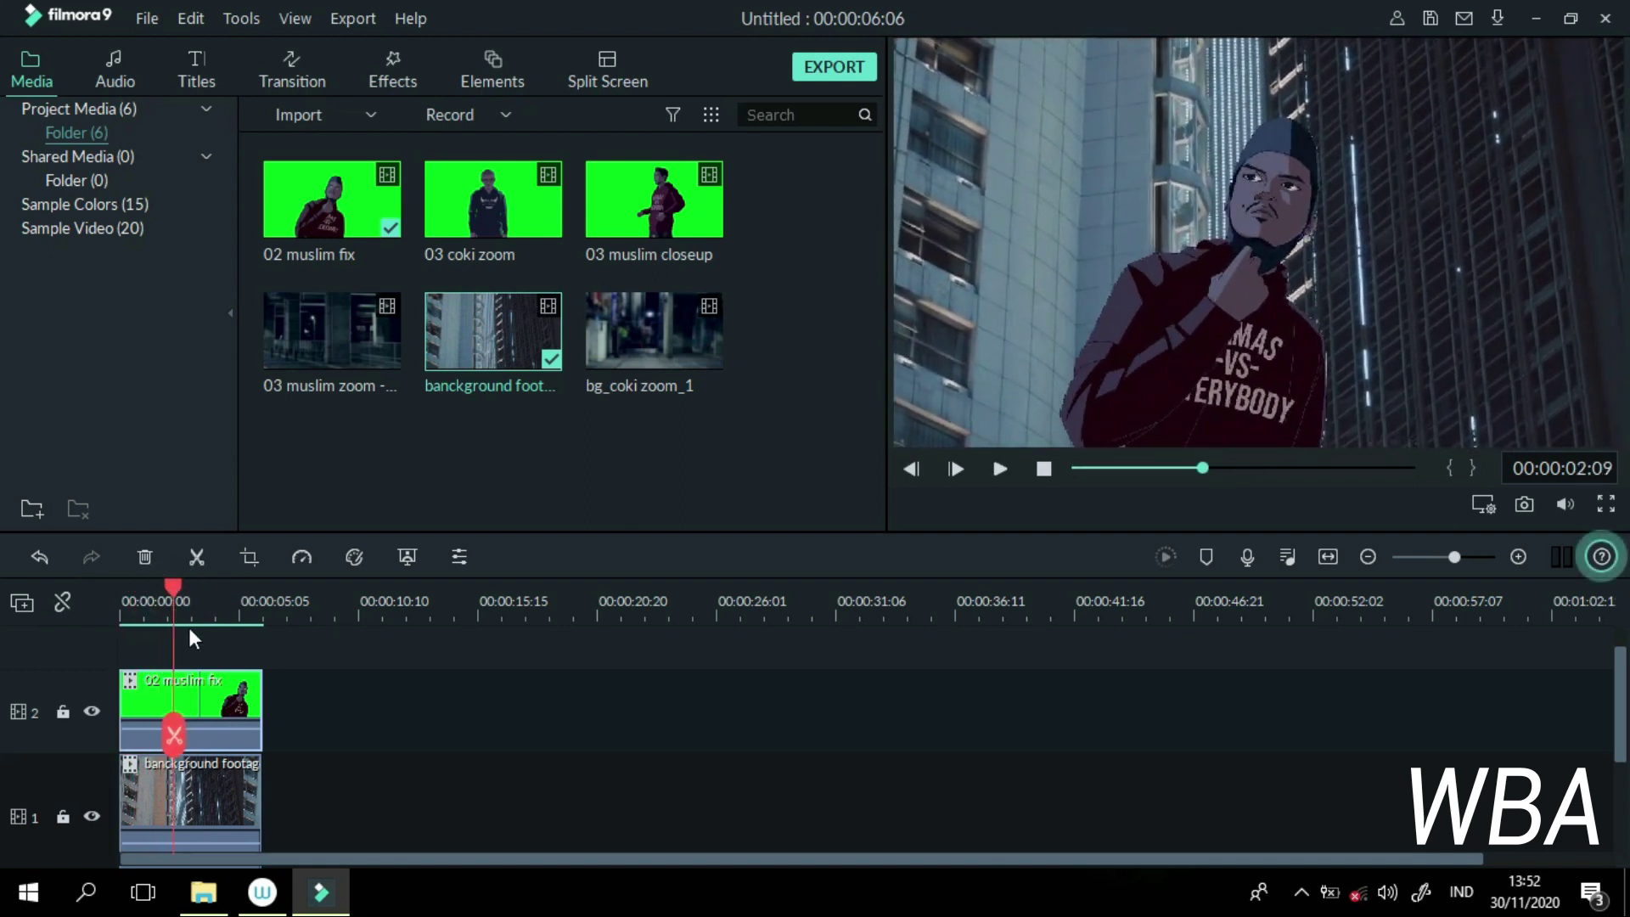
click(187, 702)
click(197, 557)
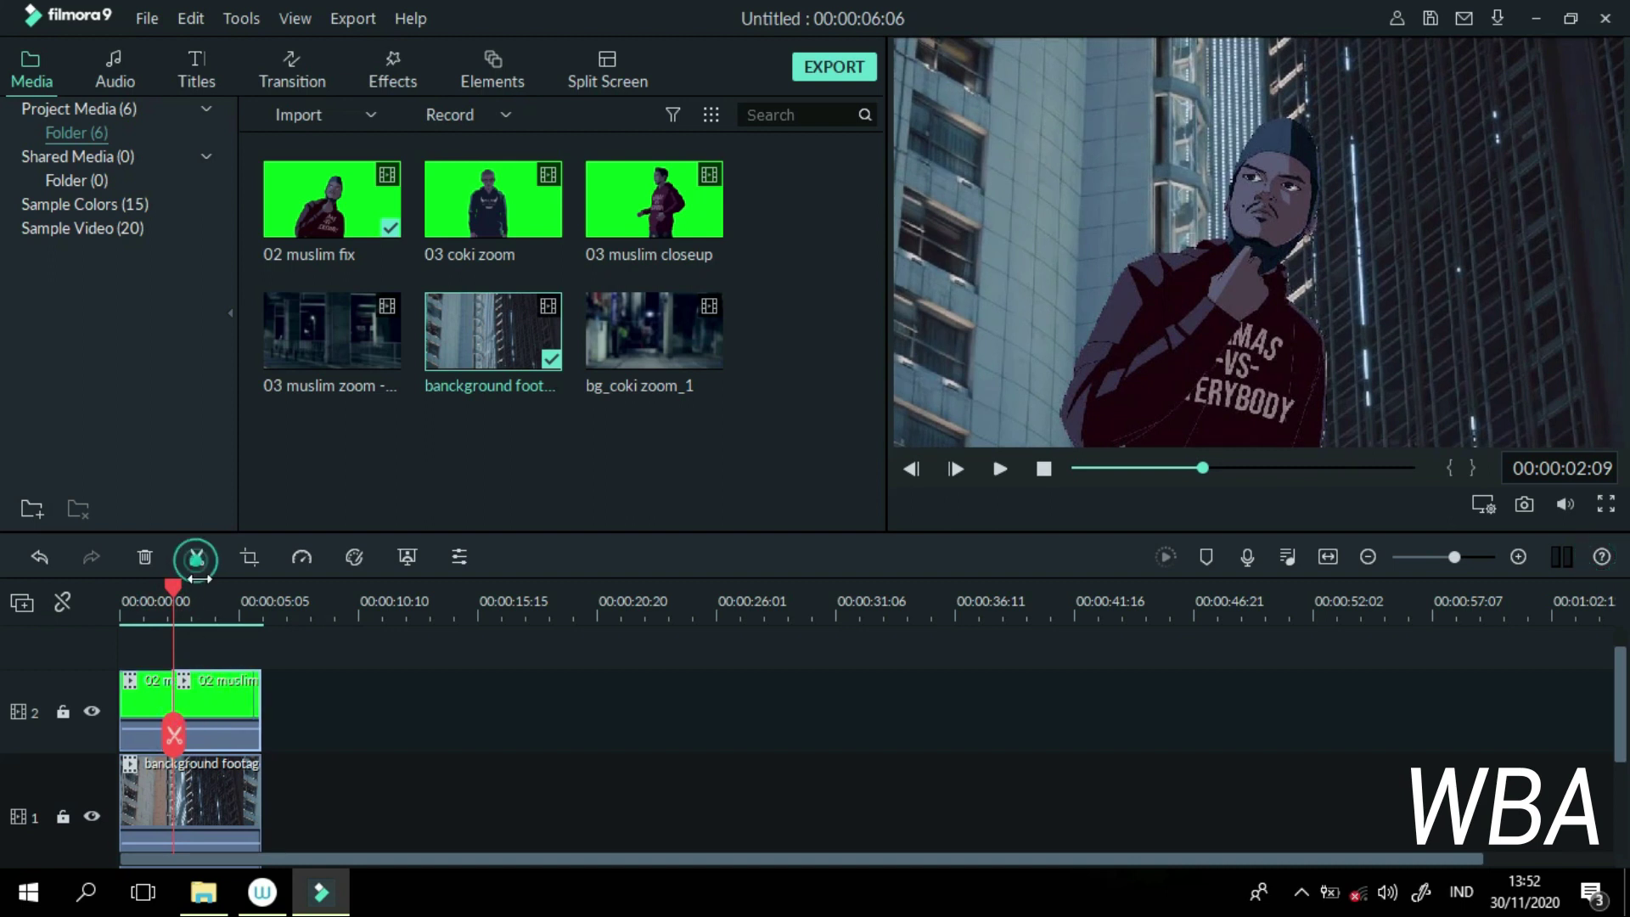
Step: Split the 02 muslim fix clip again at 00:00:03:04 and move the short middle piece up to track 3
key(space)
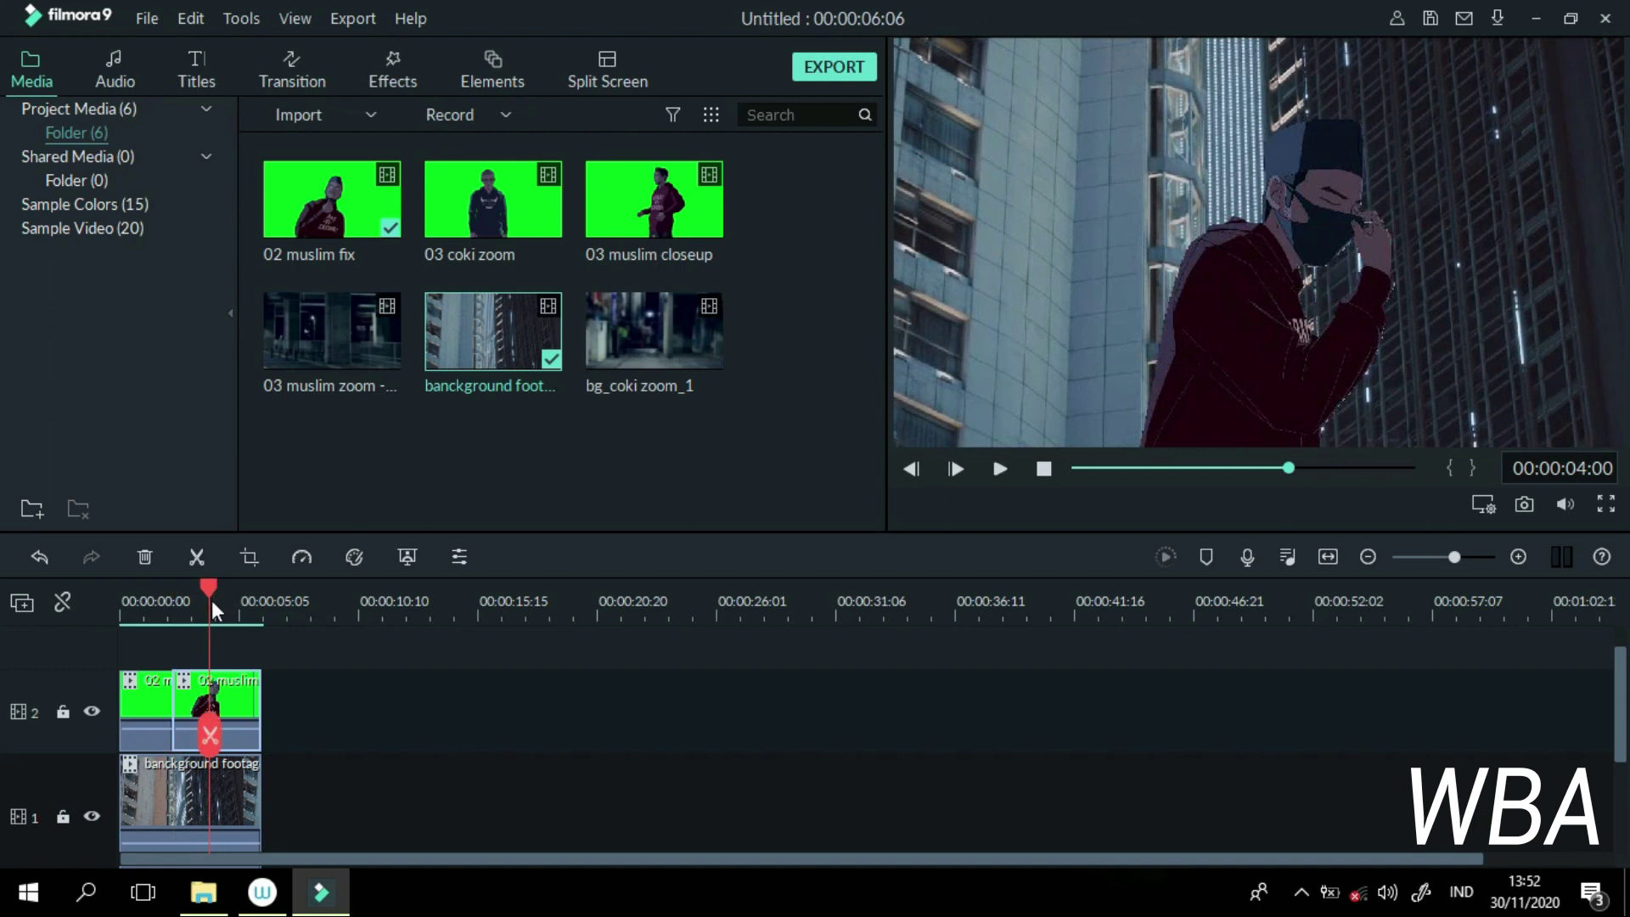
drag(211, 600, 197, 597)
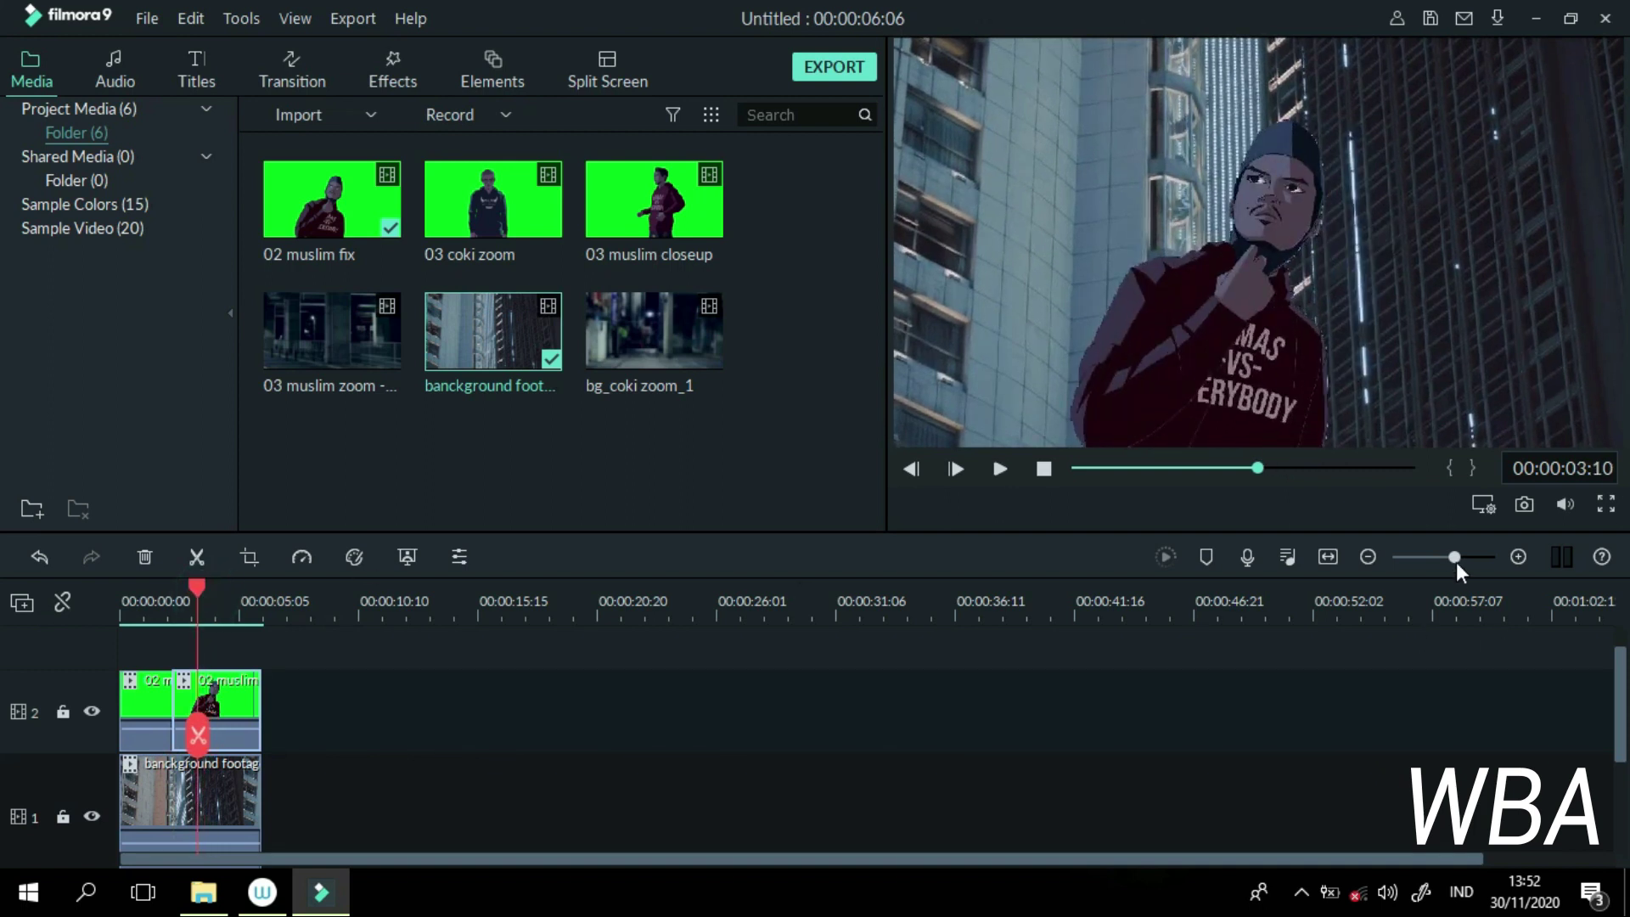
drag(1455, 560, 1469, 560)
click(679, 857)
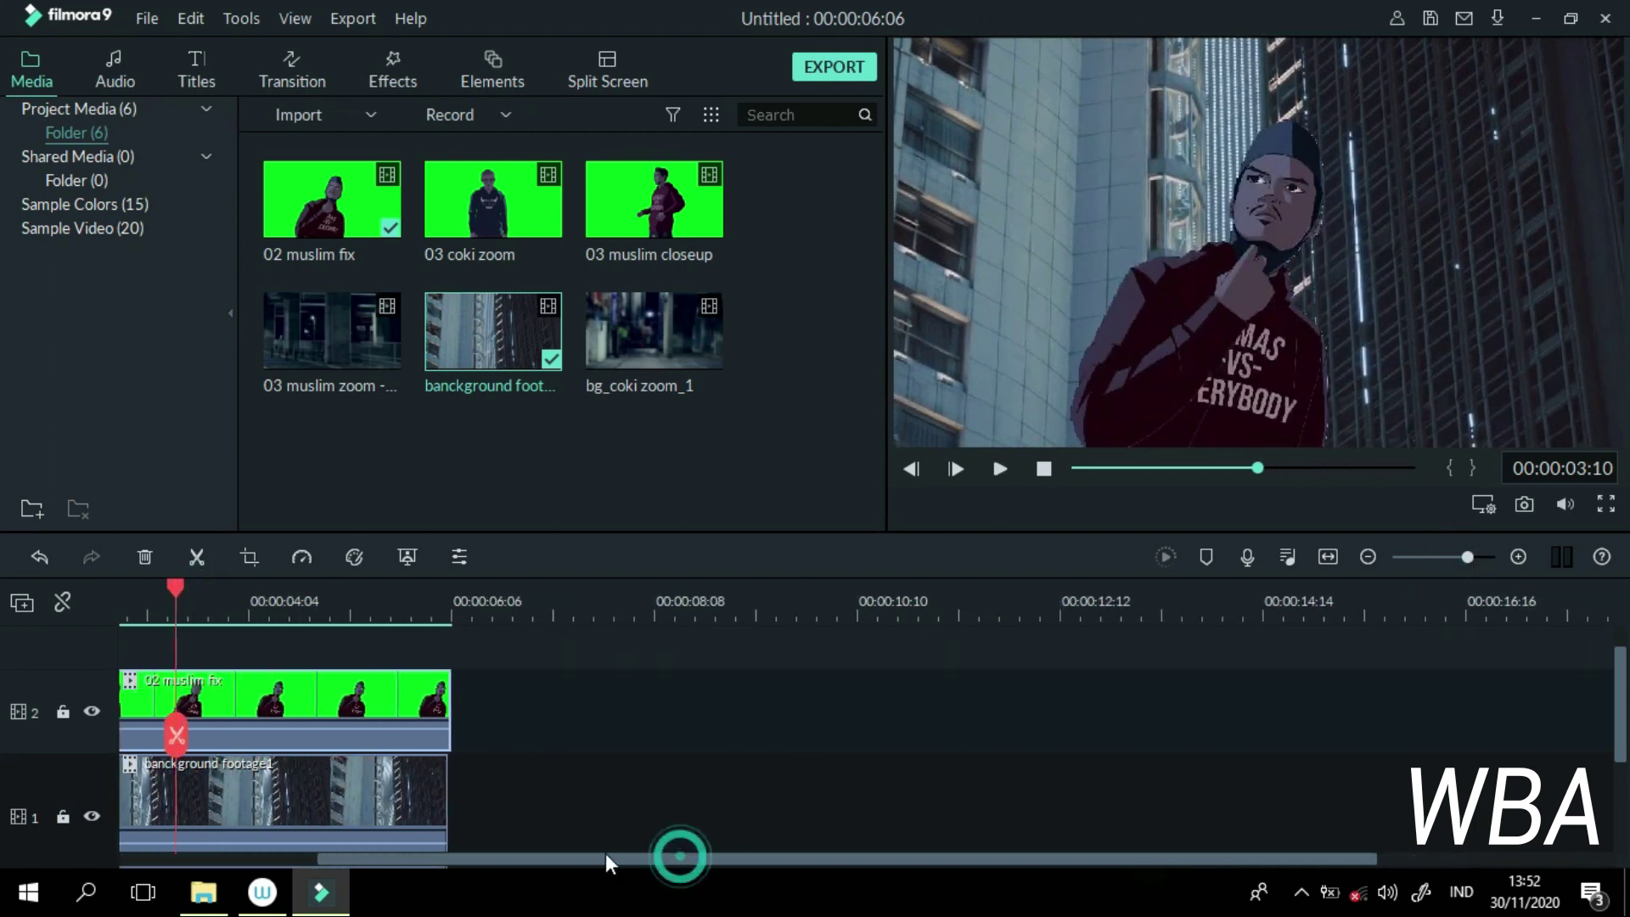
drag(605, 857, 325, 859)
click(331, 604)
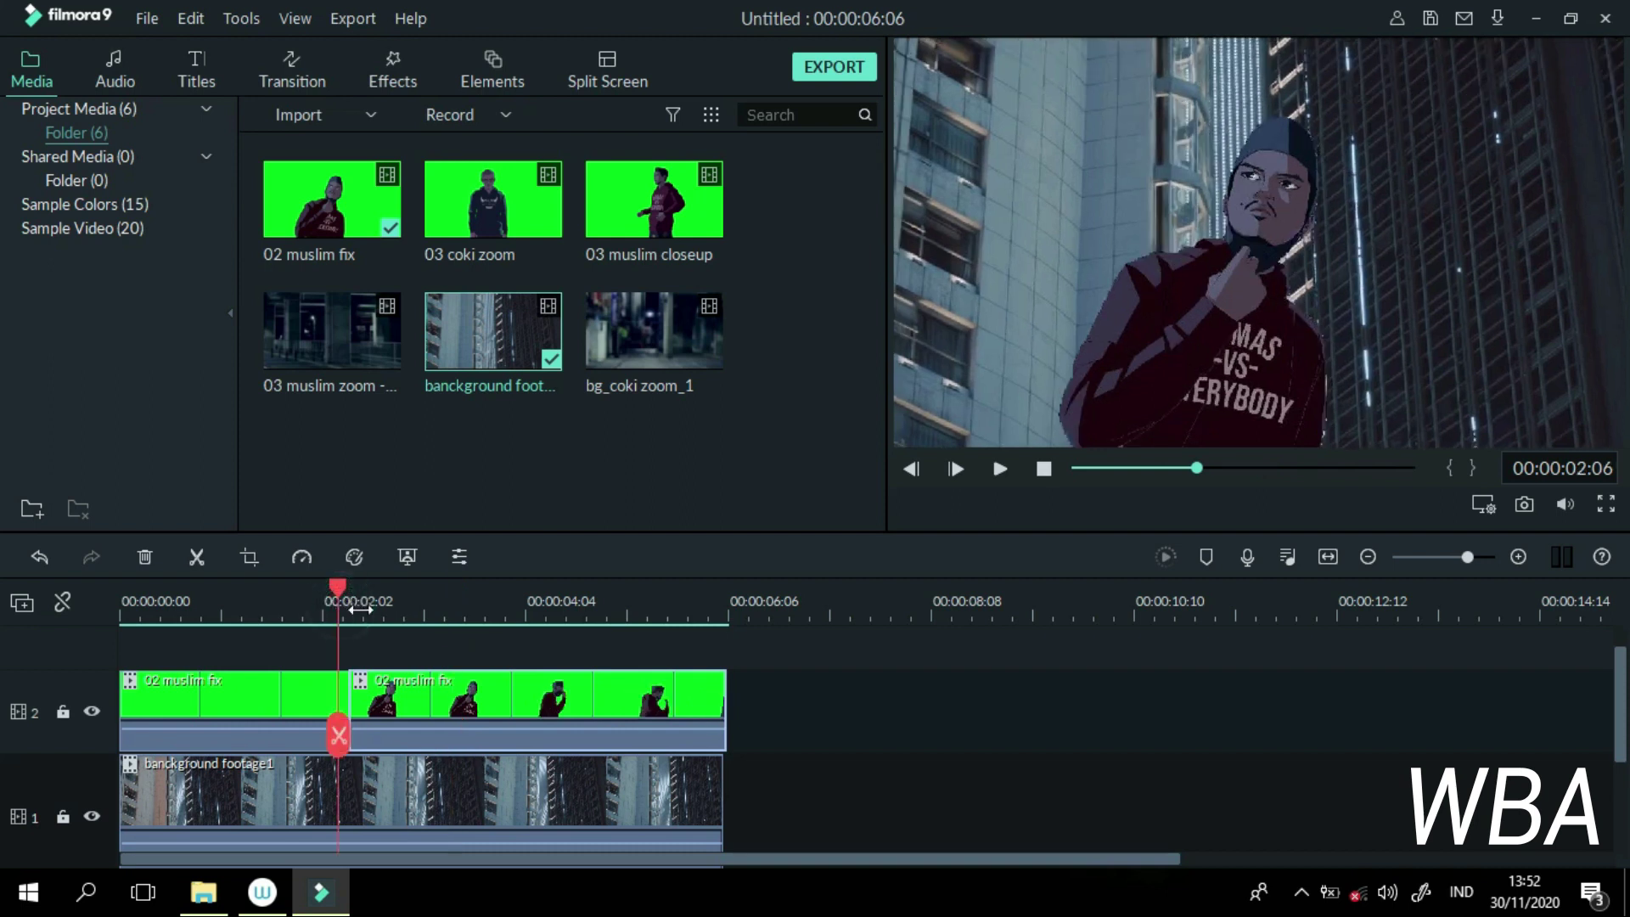
key(space)
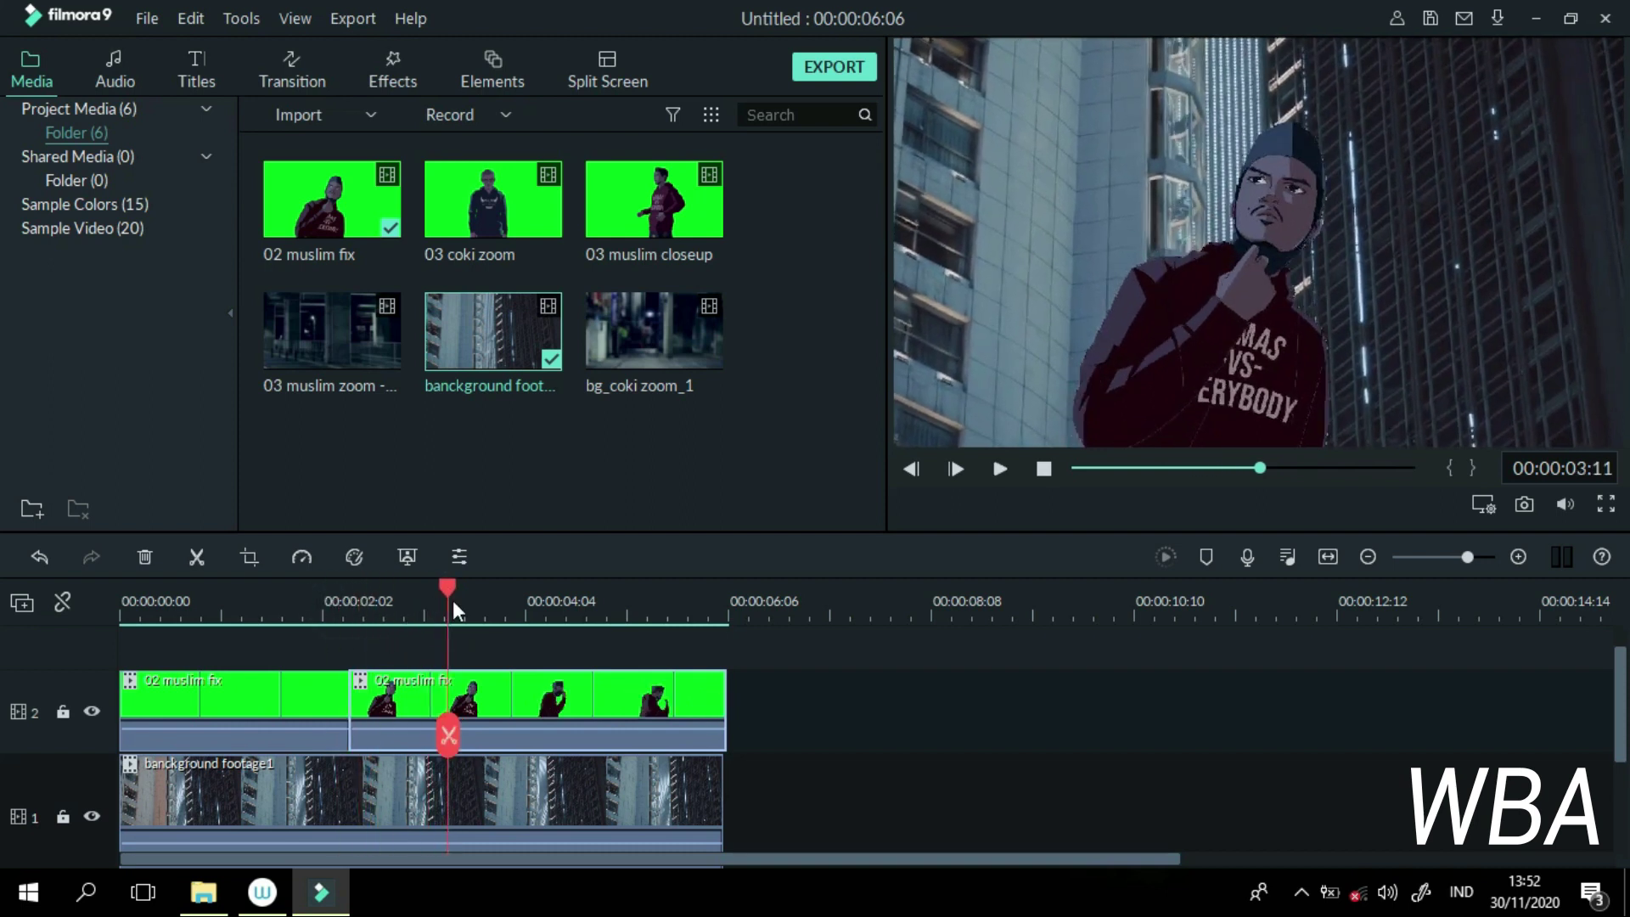
mouse_move(451, 600)
mouse_down()
mouse_move(421, 589)
mouse_move(470, 610)
mouse_move(432, 614)
mouse_up()
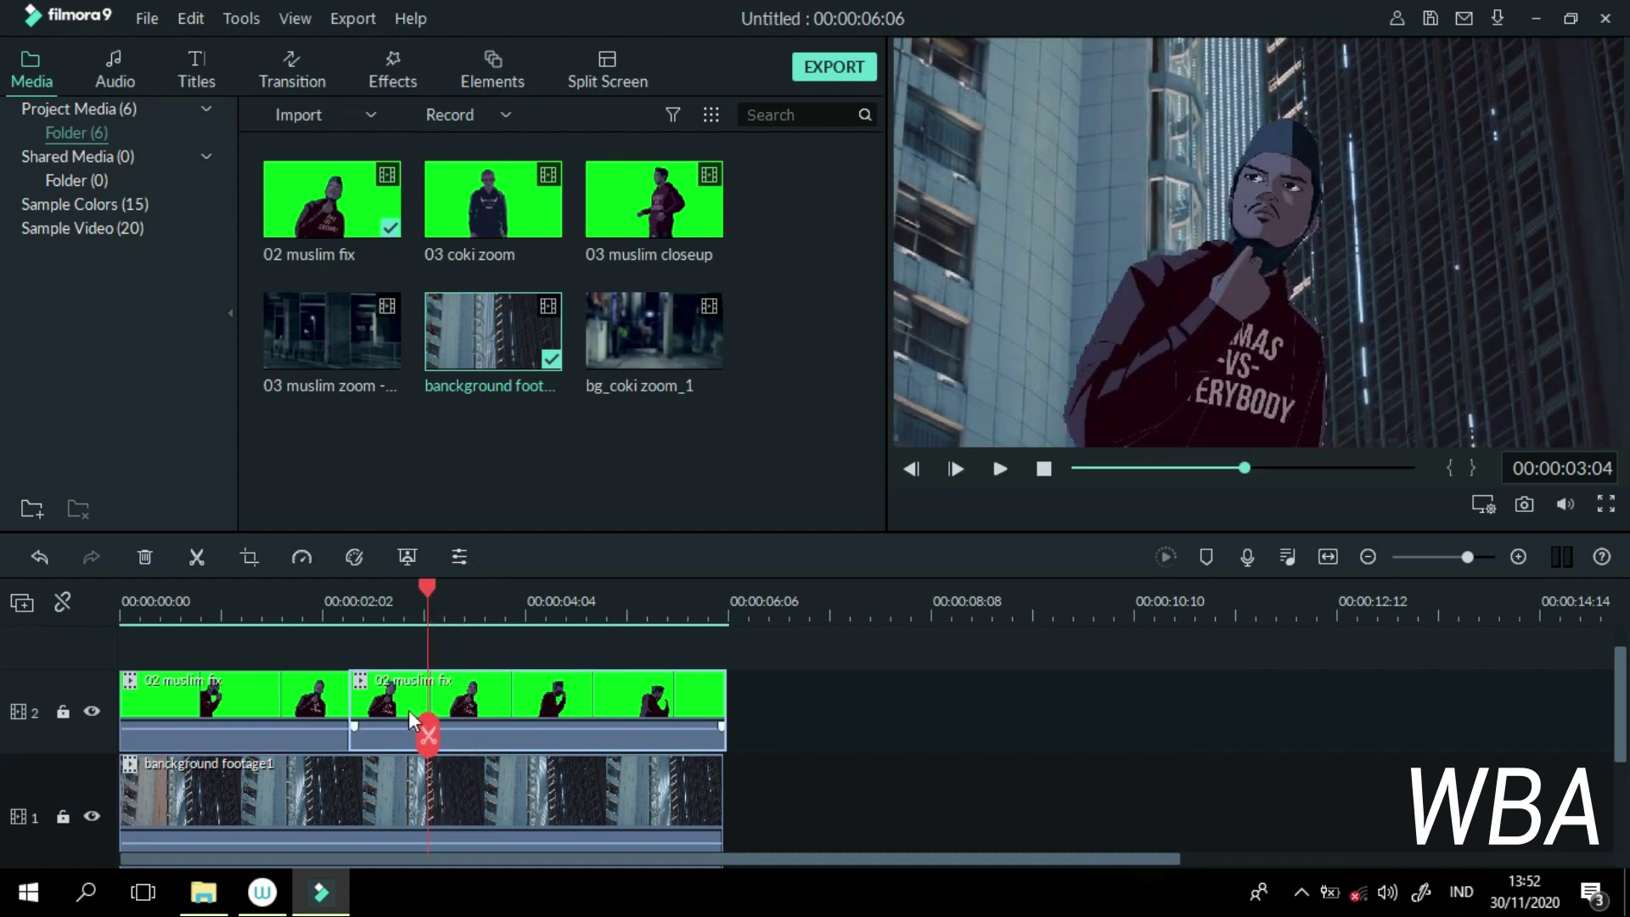
click(200, 557)
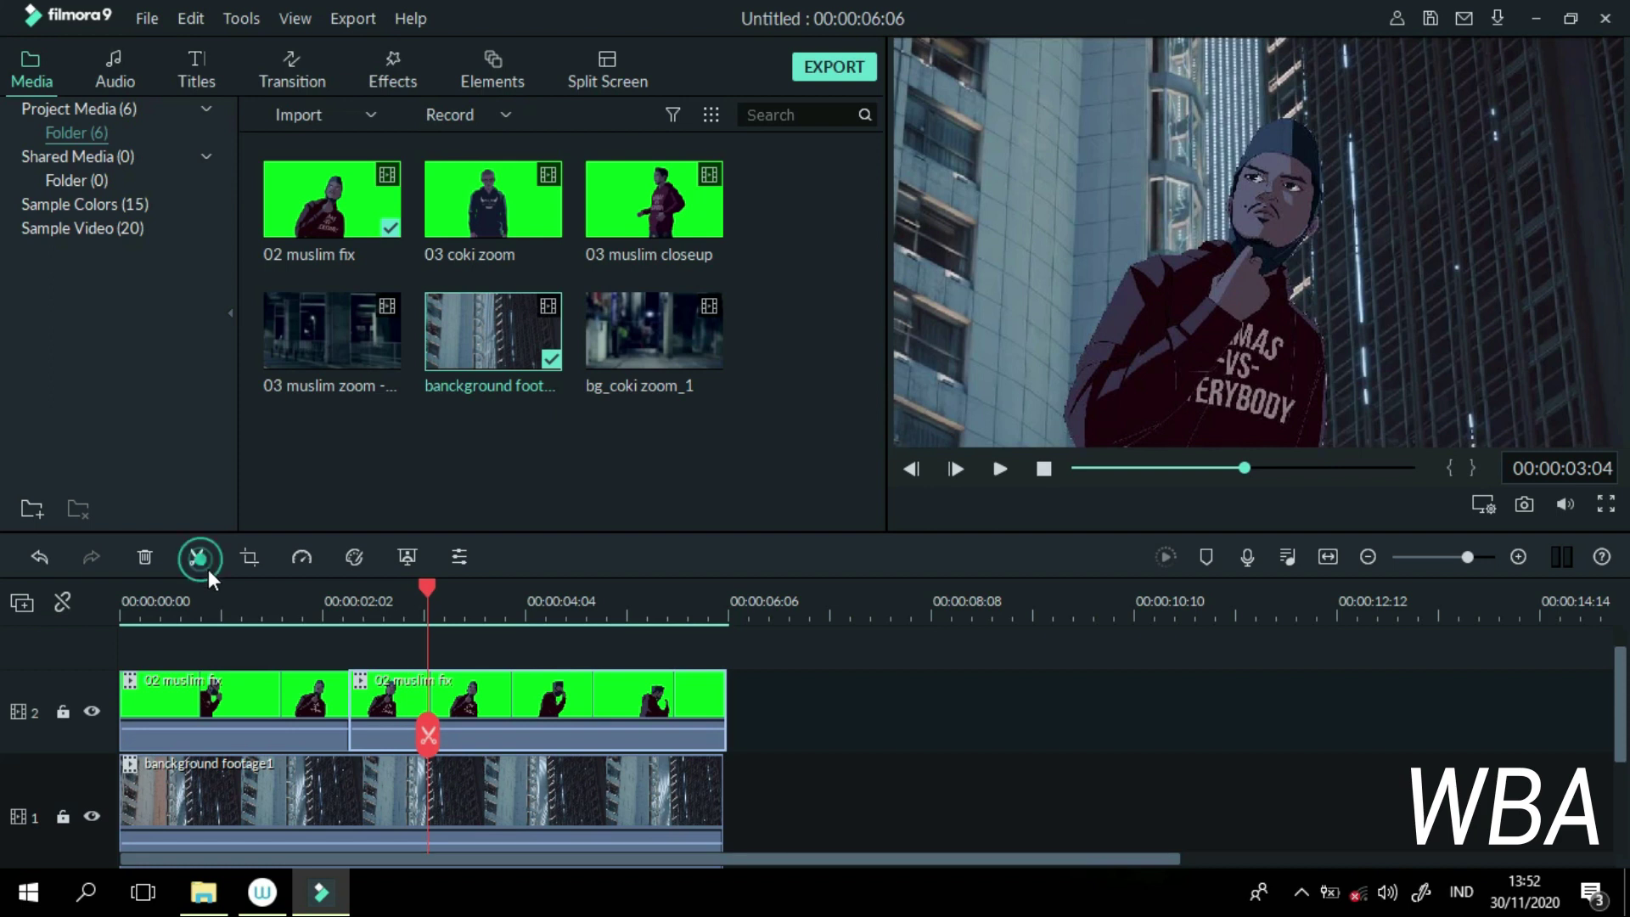
click(391, 701)
drag(395, 706, 385, 645)
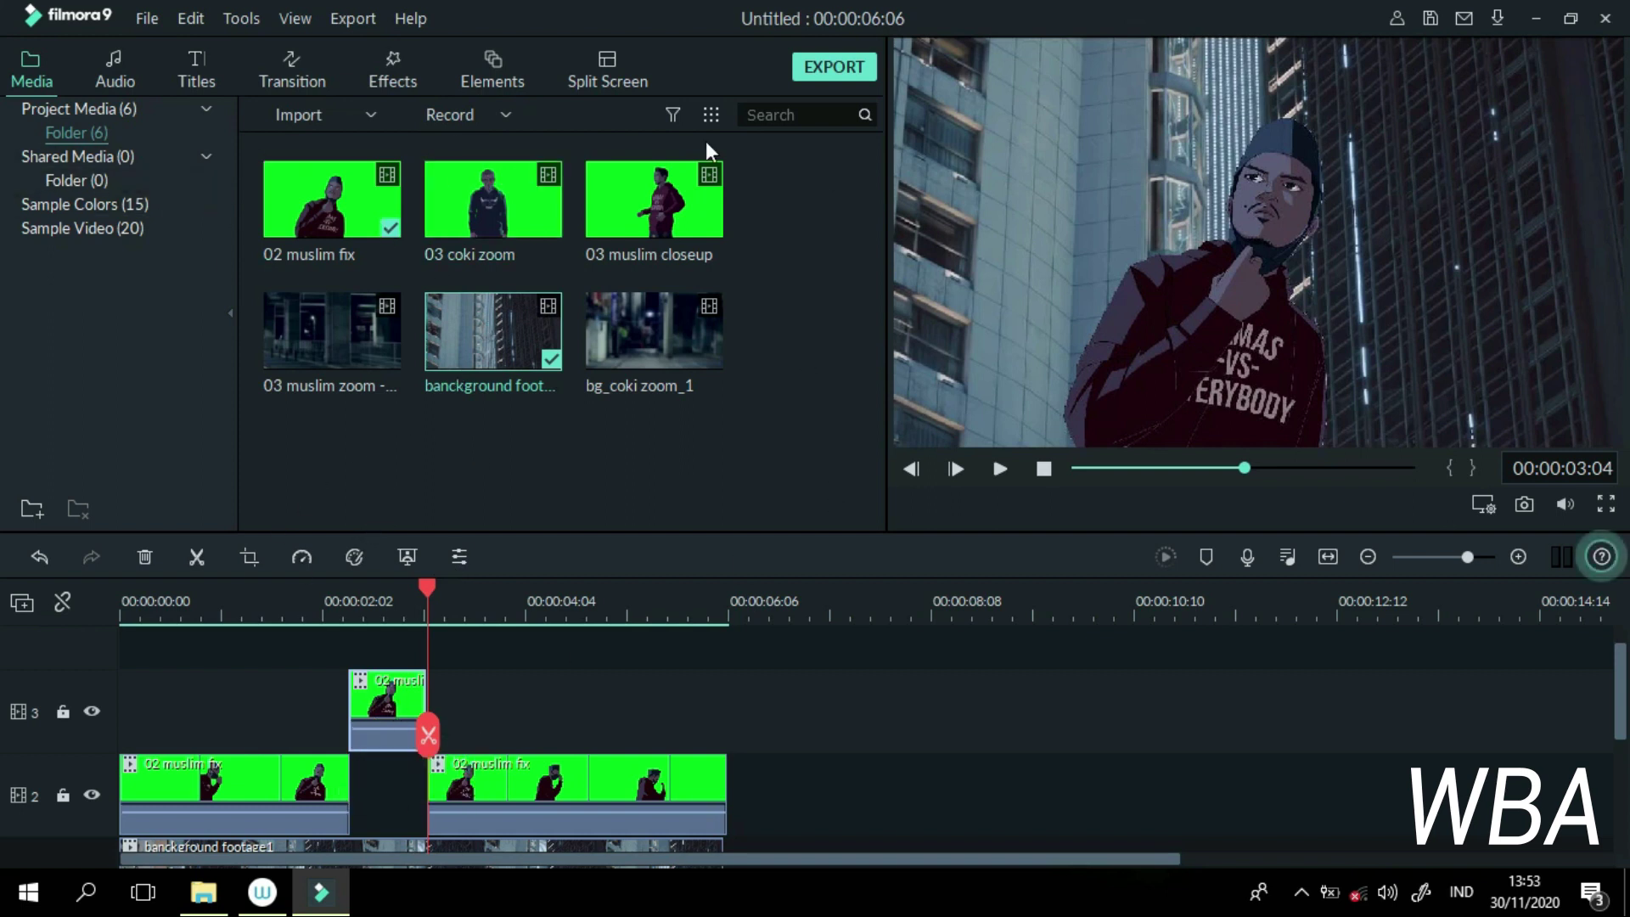
Step: Apply the Chaos 1 shake filter to the short 02 muslim fix piece on track 3
click(392, 78)
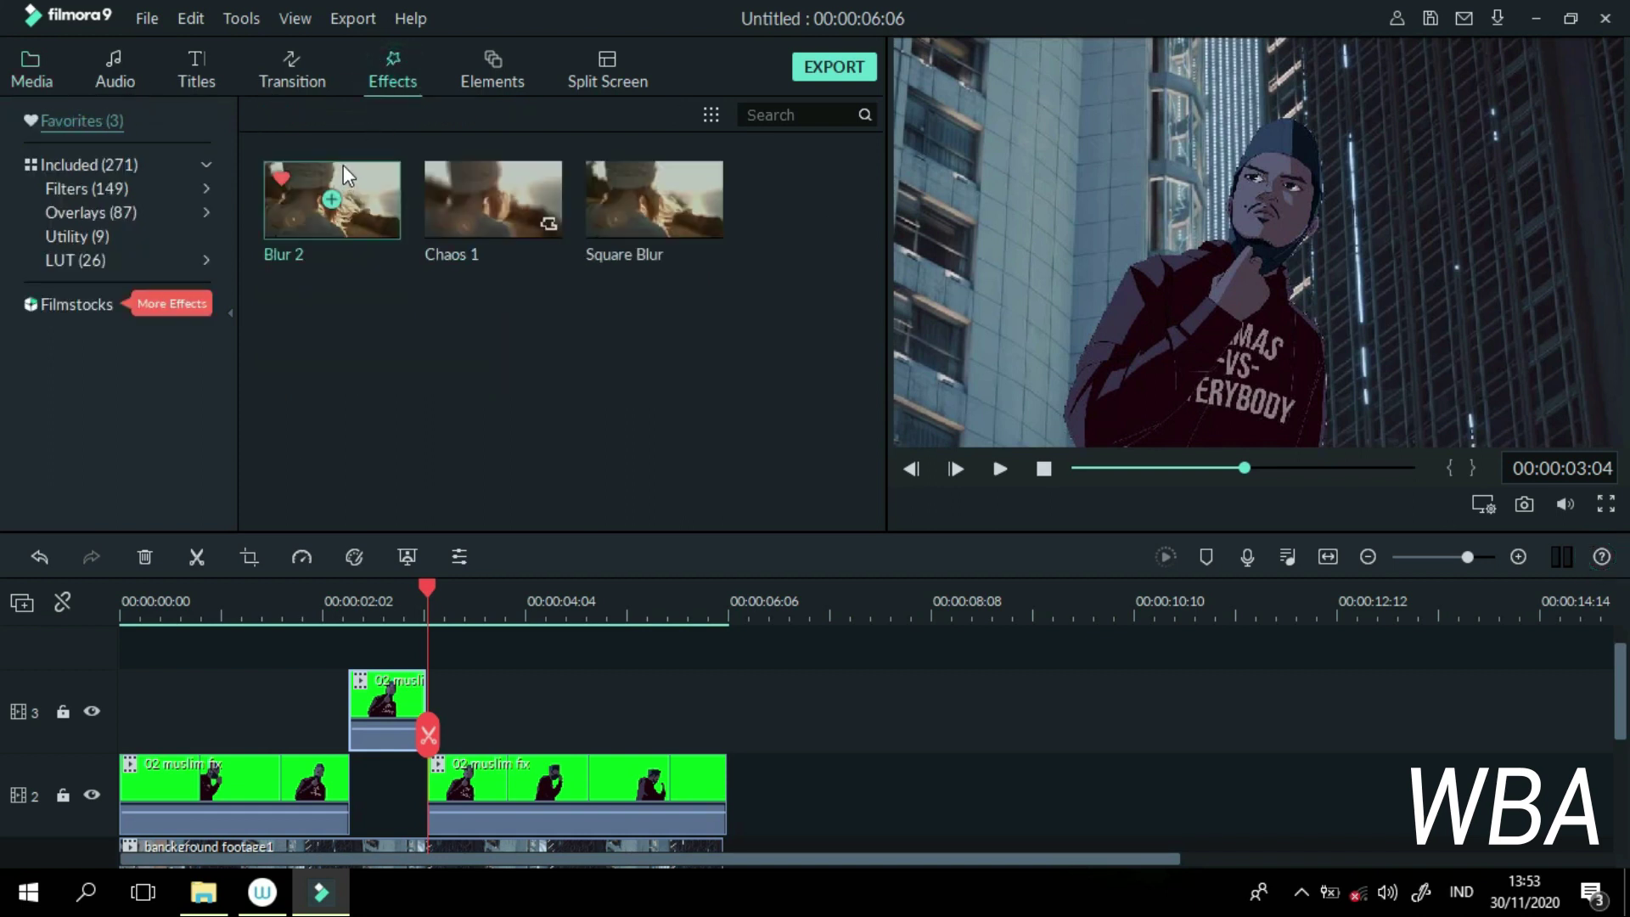
click(95, 165)
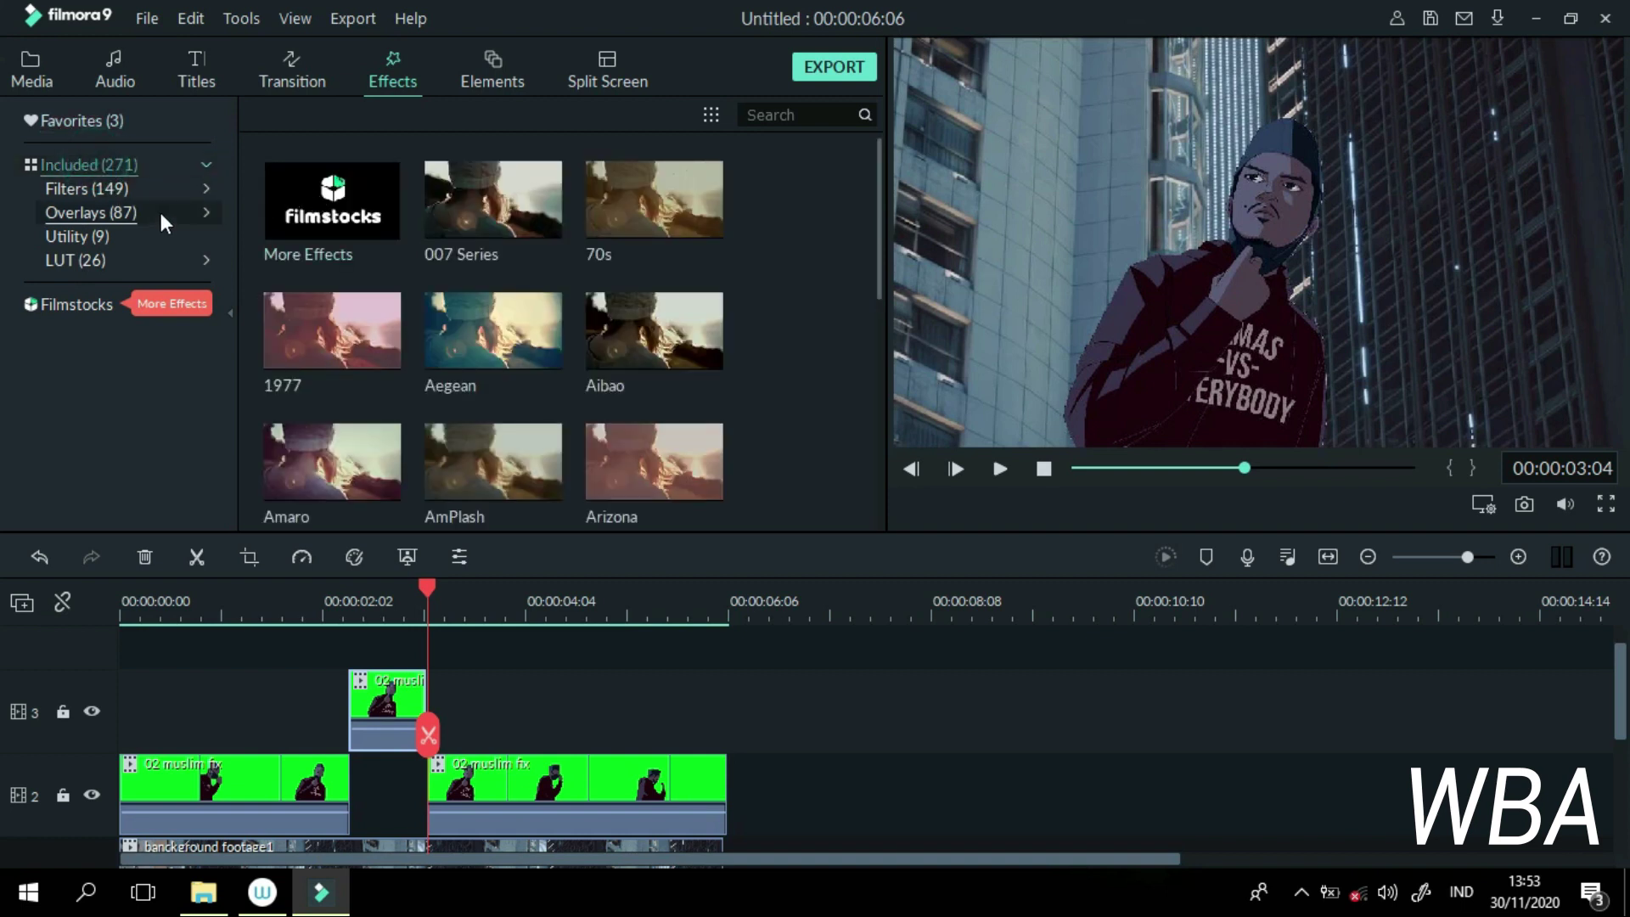
click(206, 188)
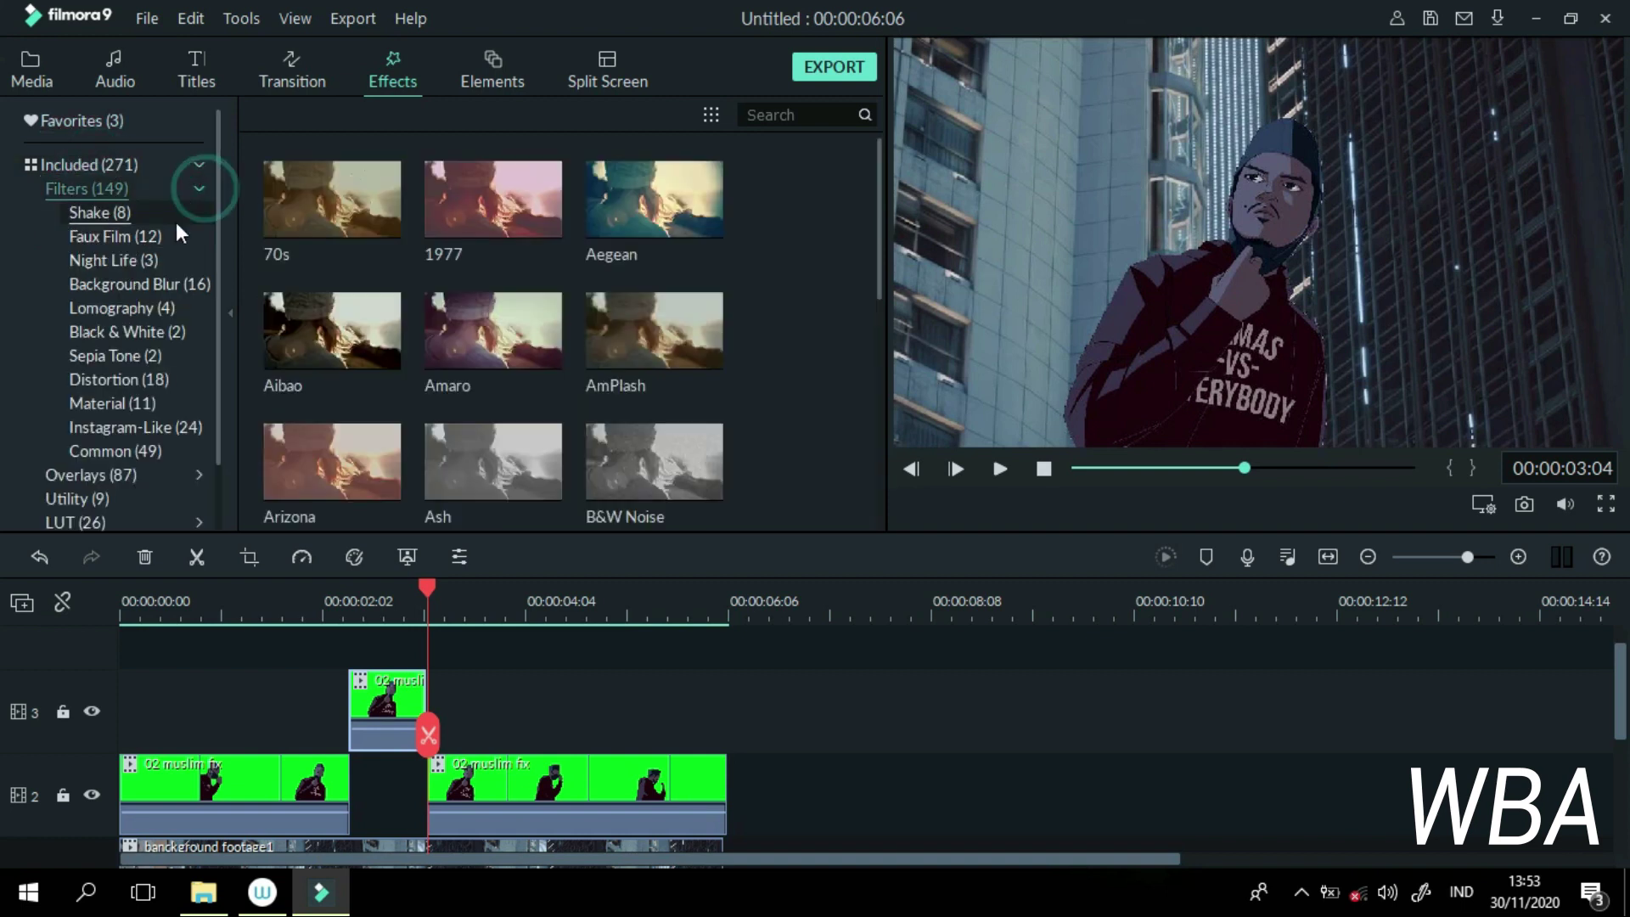
click(90, 214)
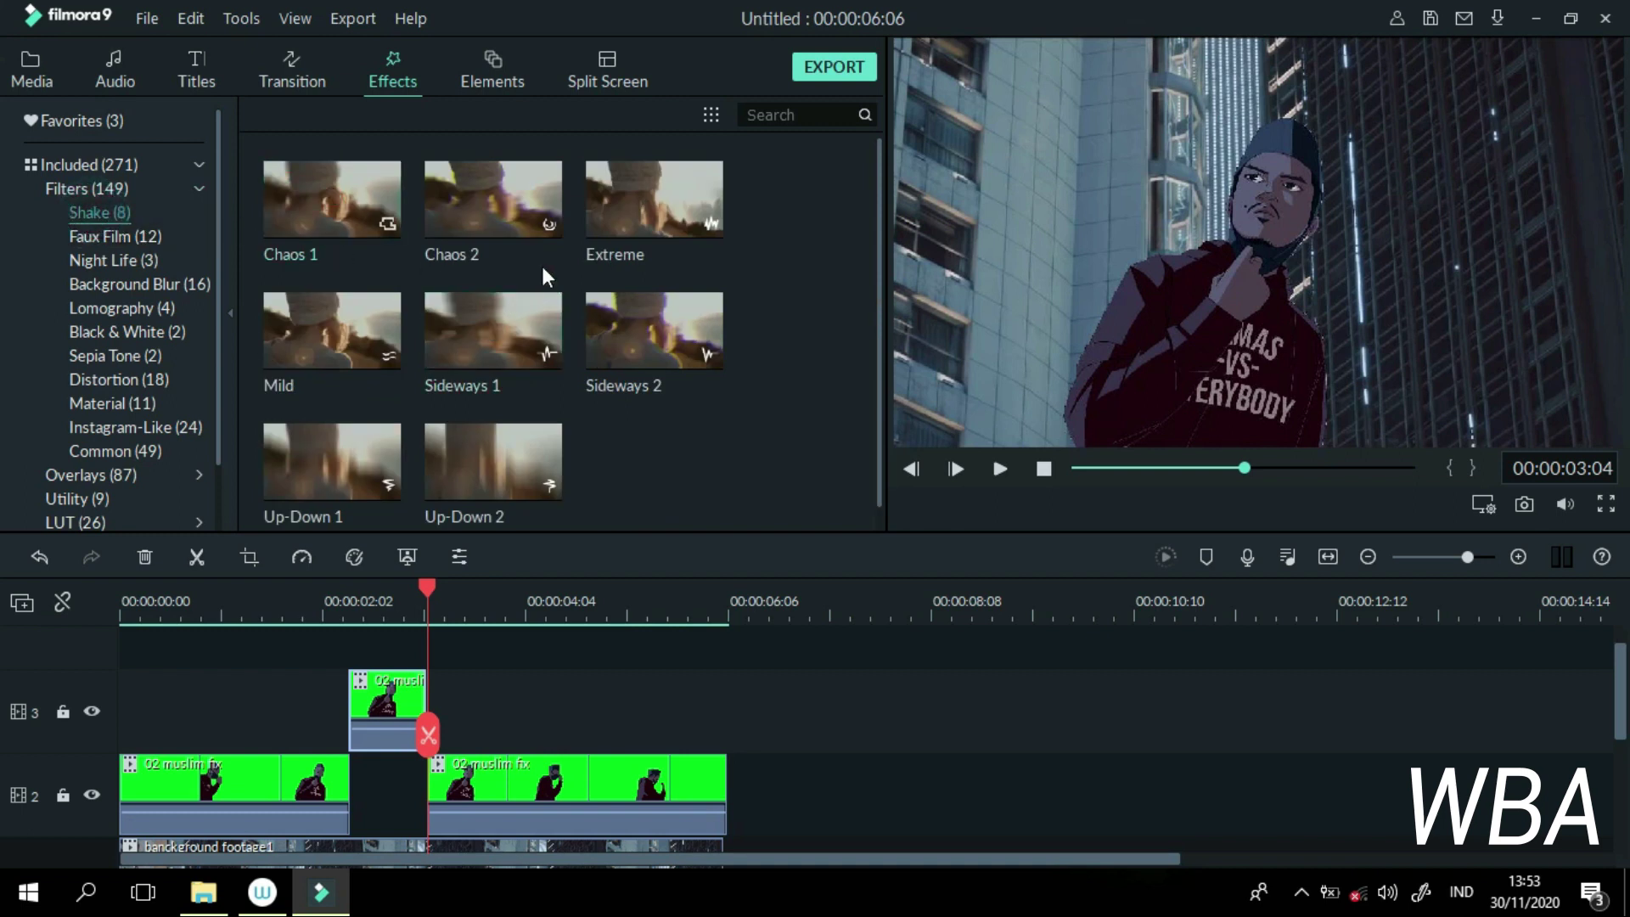
drag(341, 222, 378, 690)
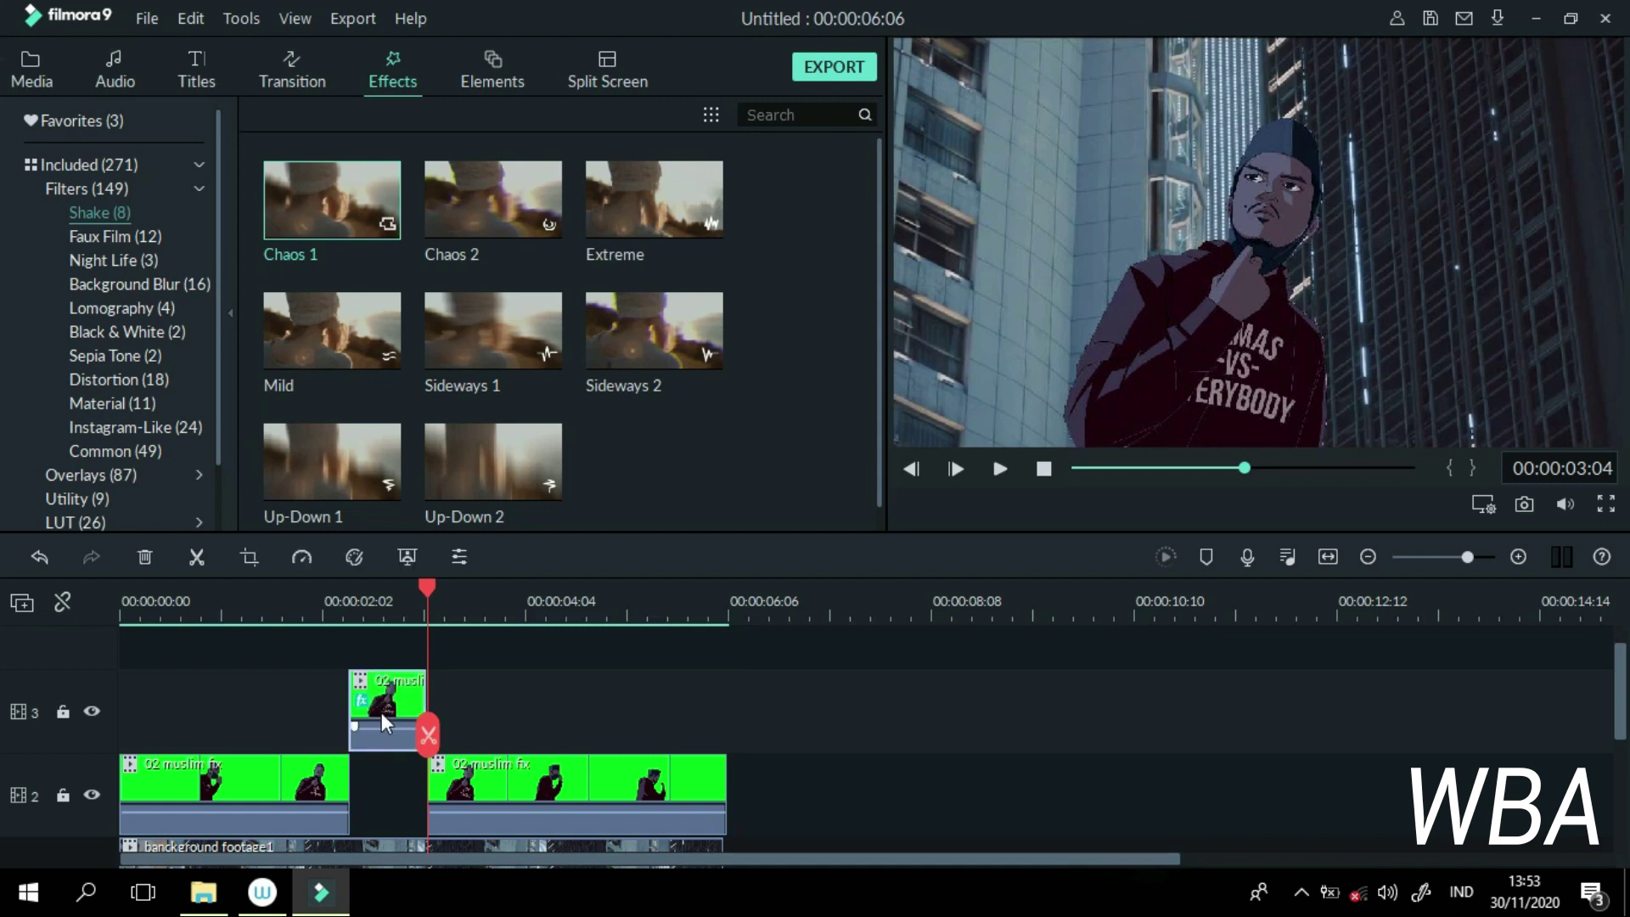
Step: Play the section around the track 3 piece to check the shake effect
click(341, 615)
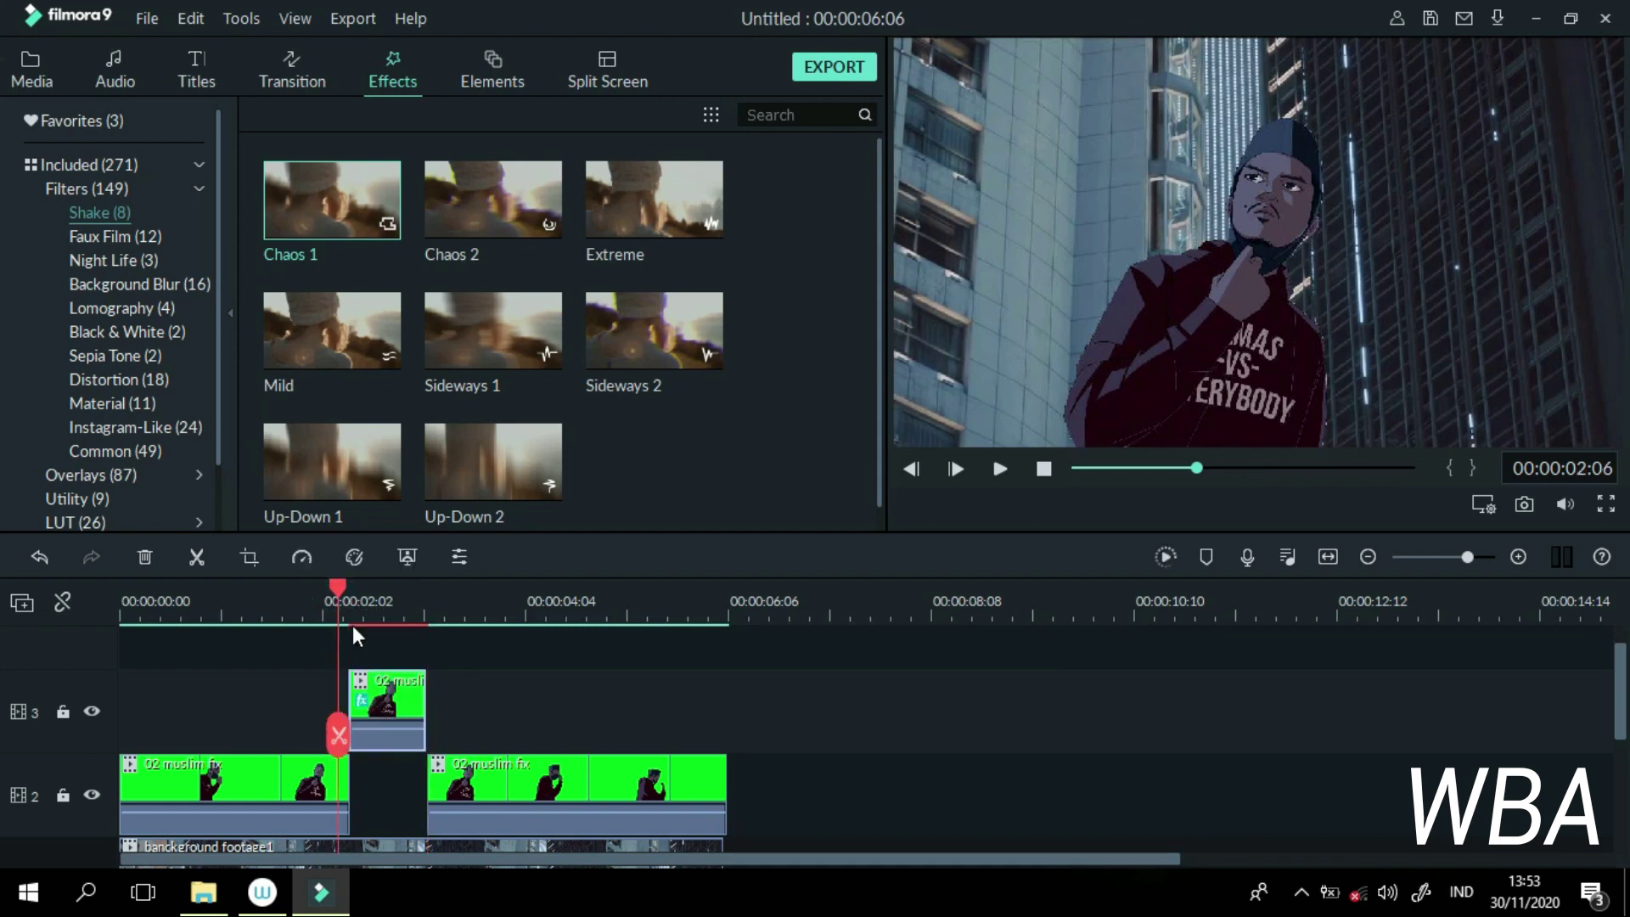
key(space)
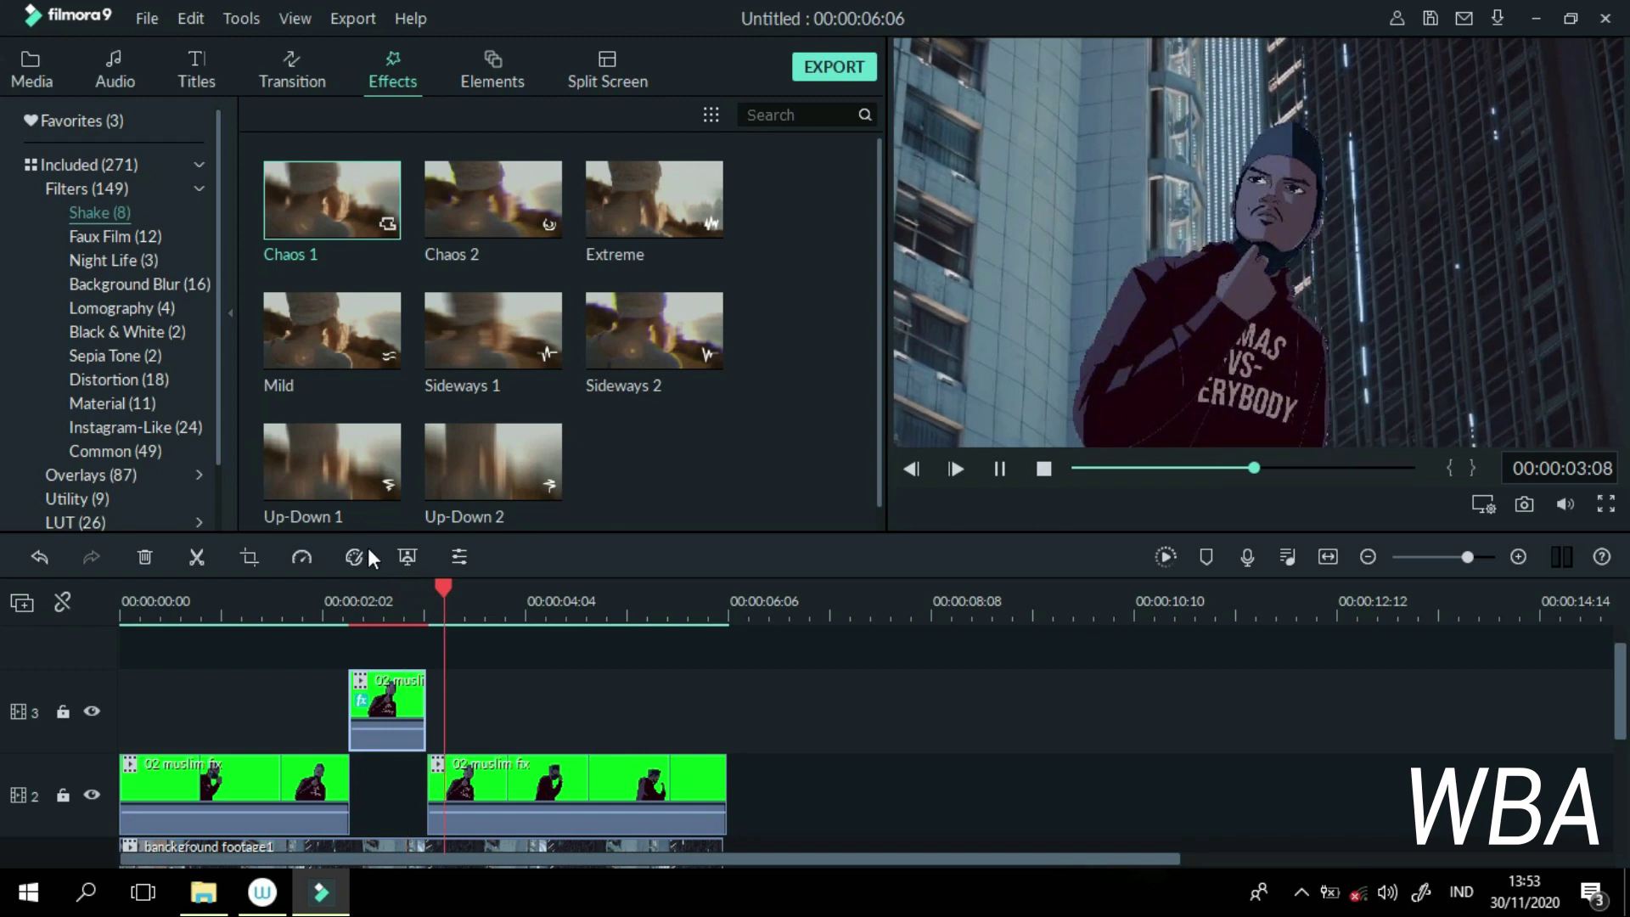
key(space)
click(363, 610)
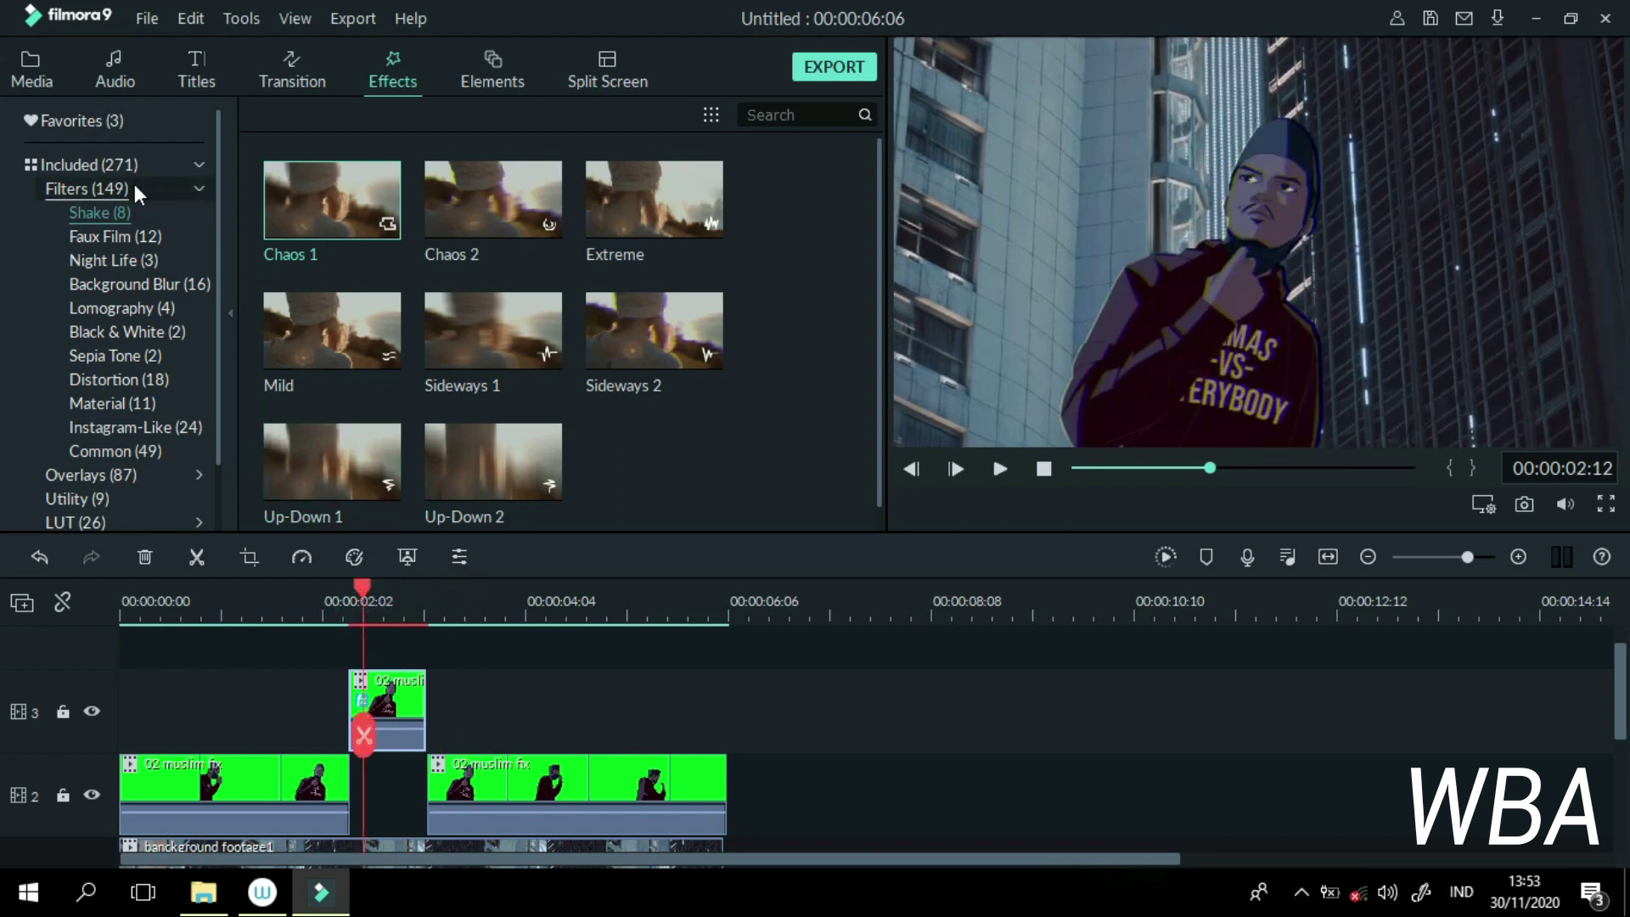
key(space)
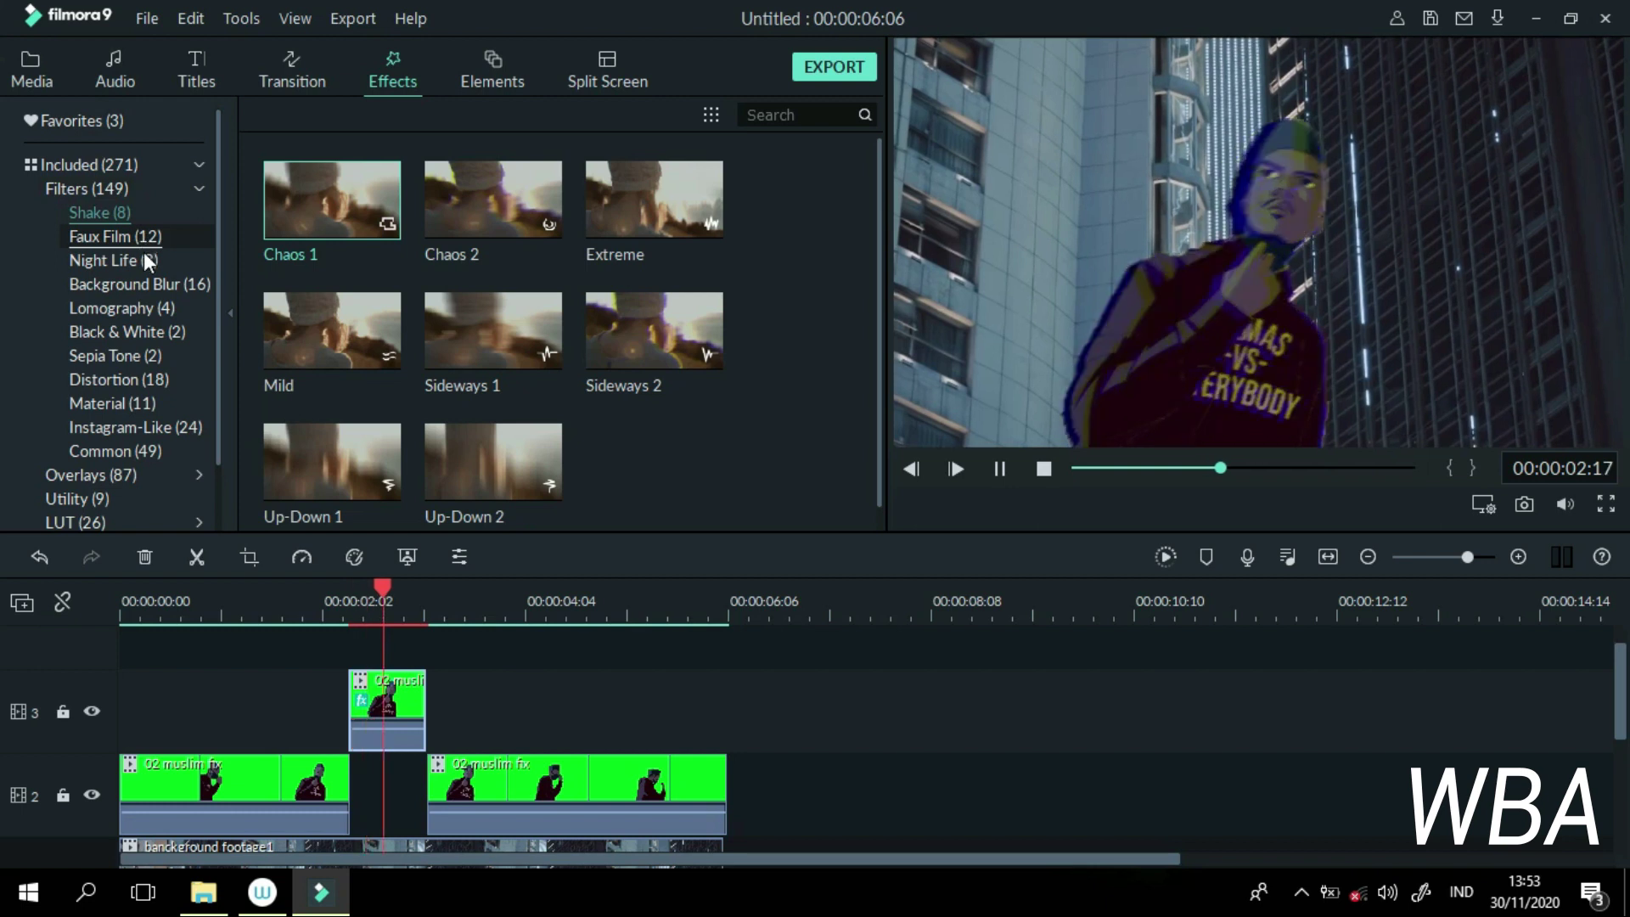
key(space)
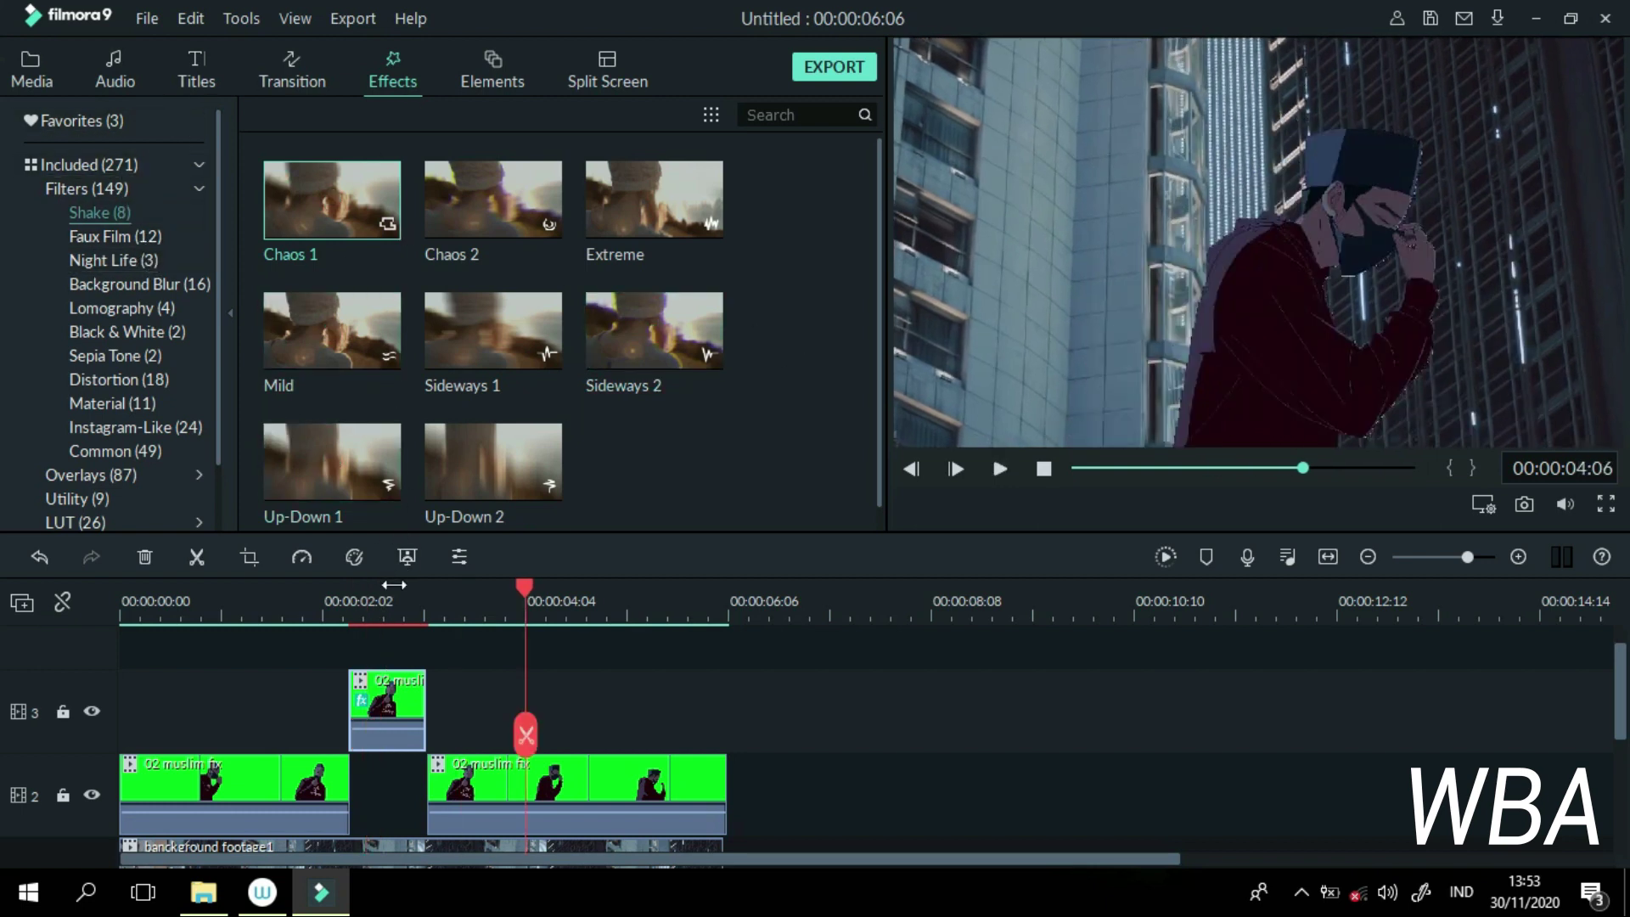
Step: Render the timeline preview and replay the shake section from 00:00:02:06
click(374, 608)
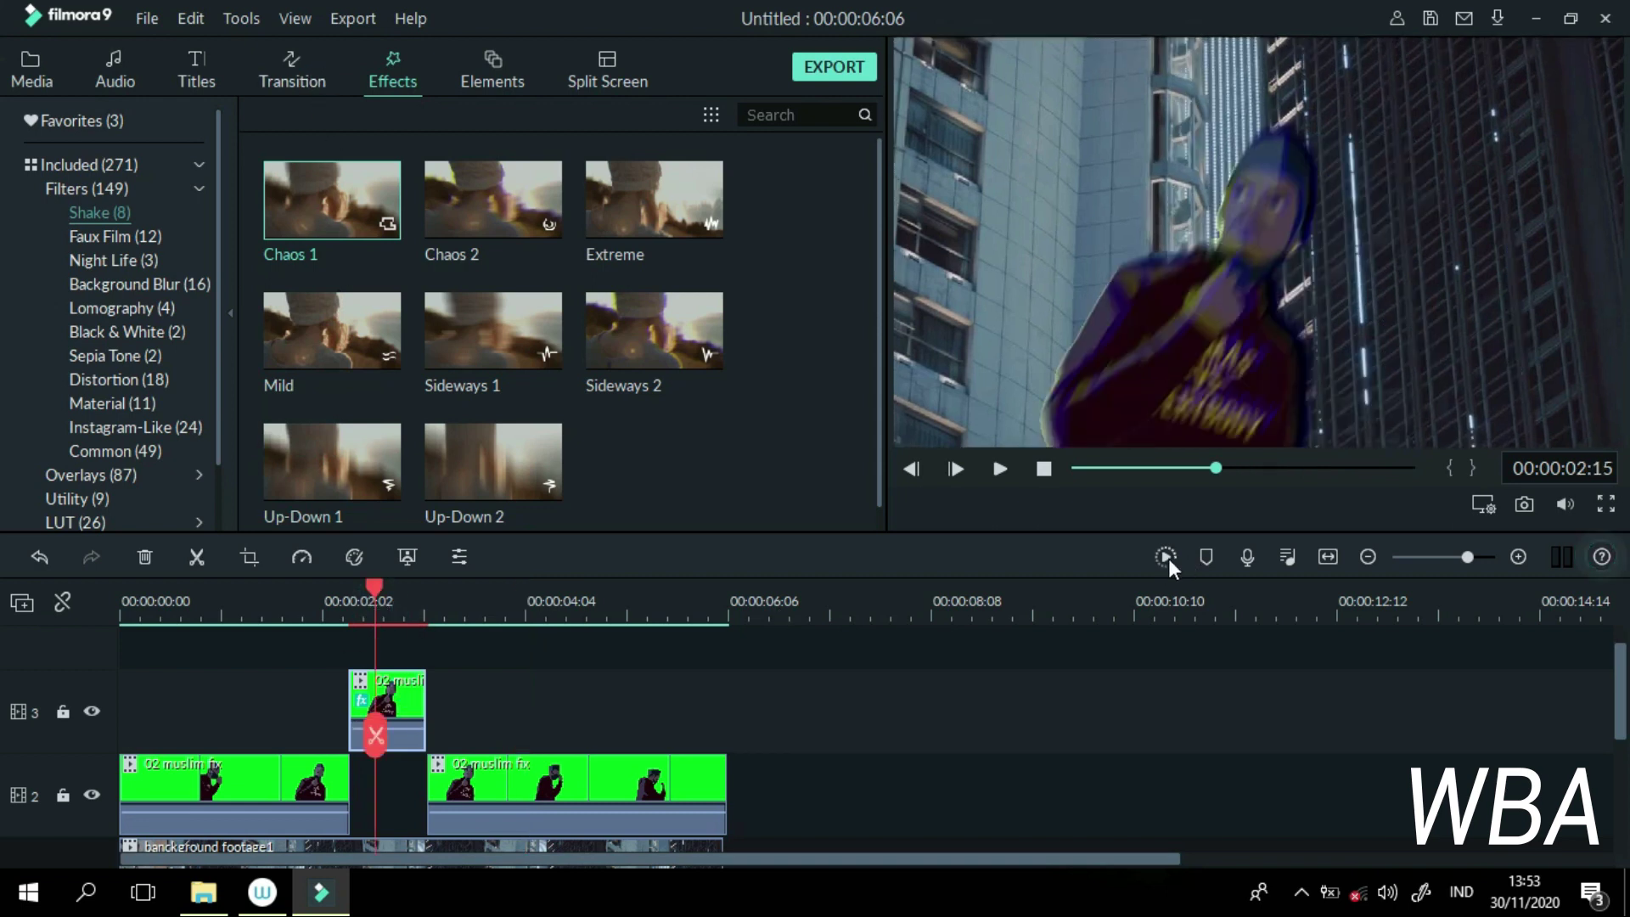
click(1166, 556)
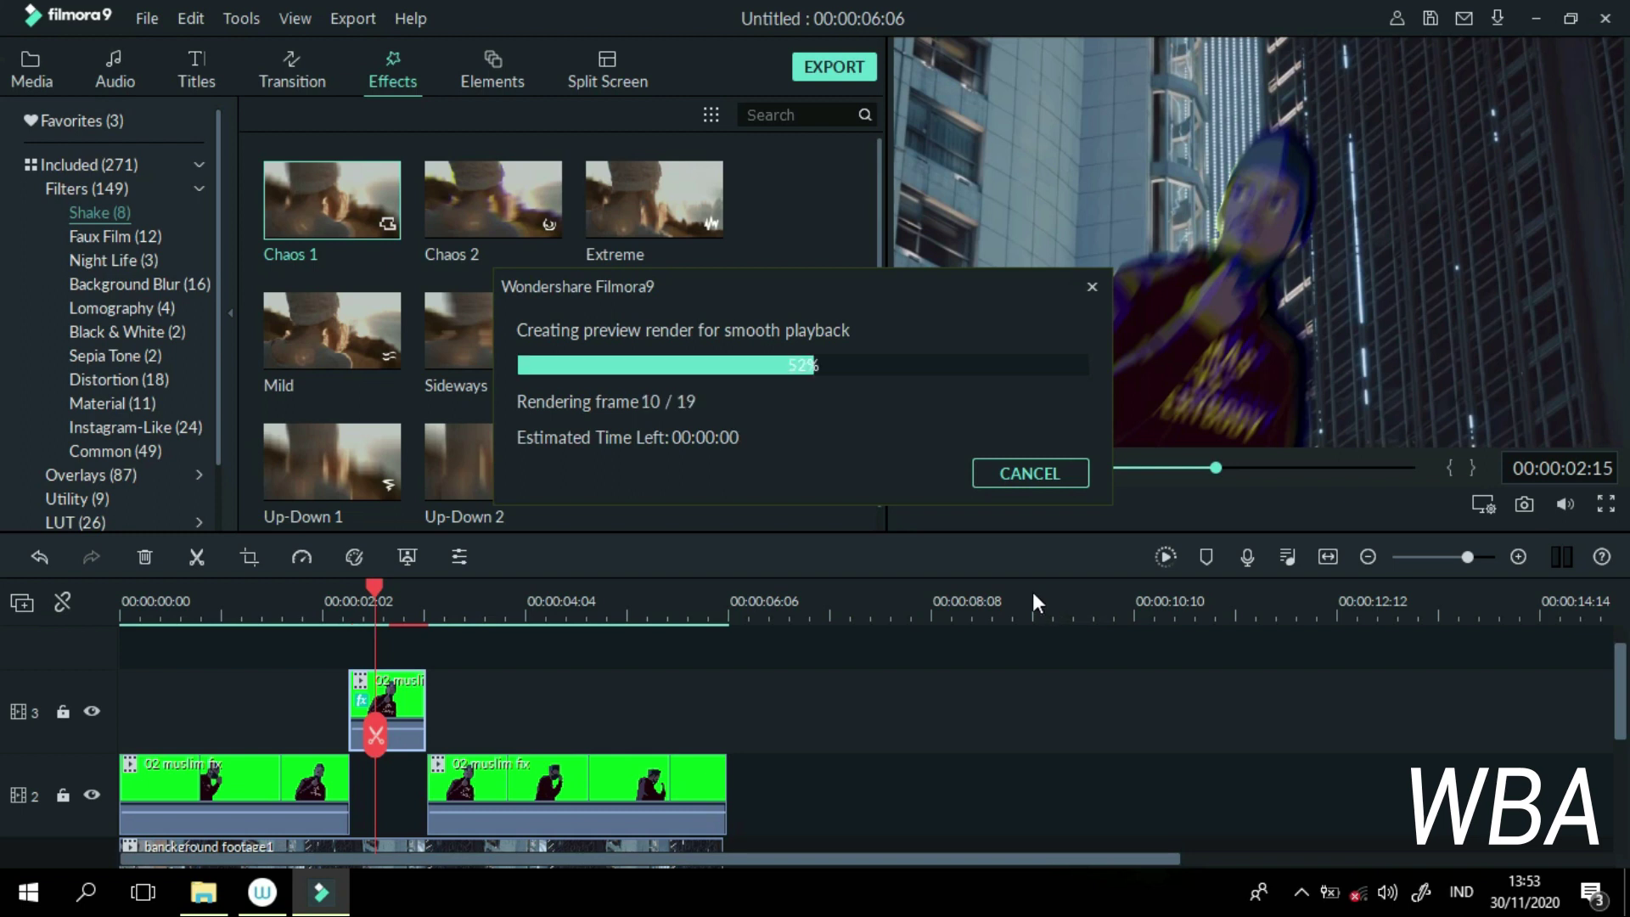
click(339, 610)
key(space)
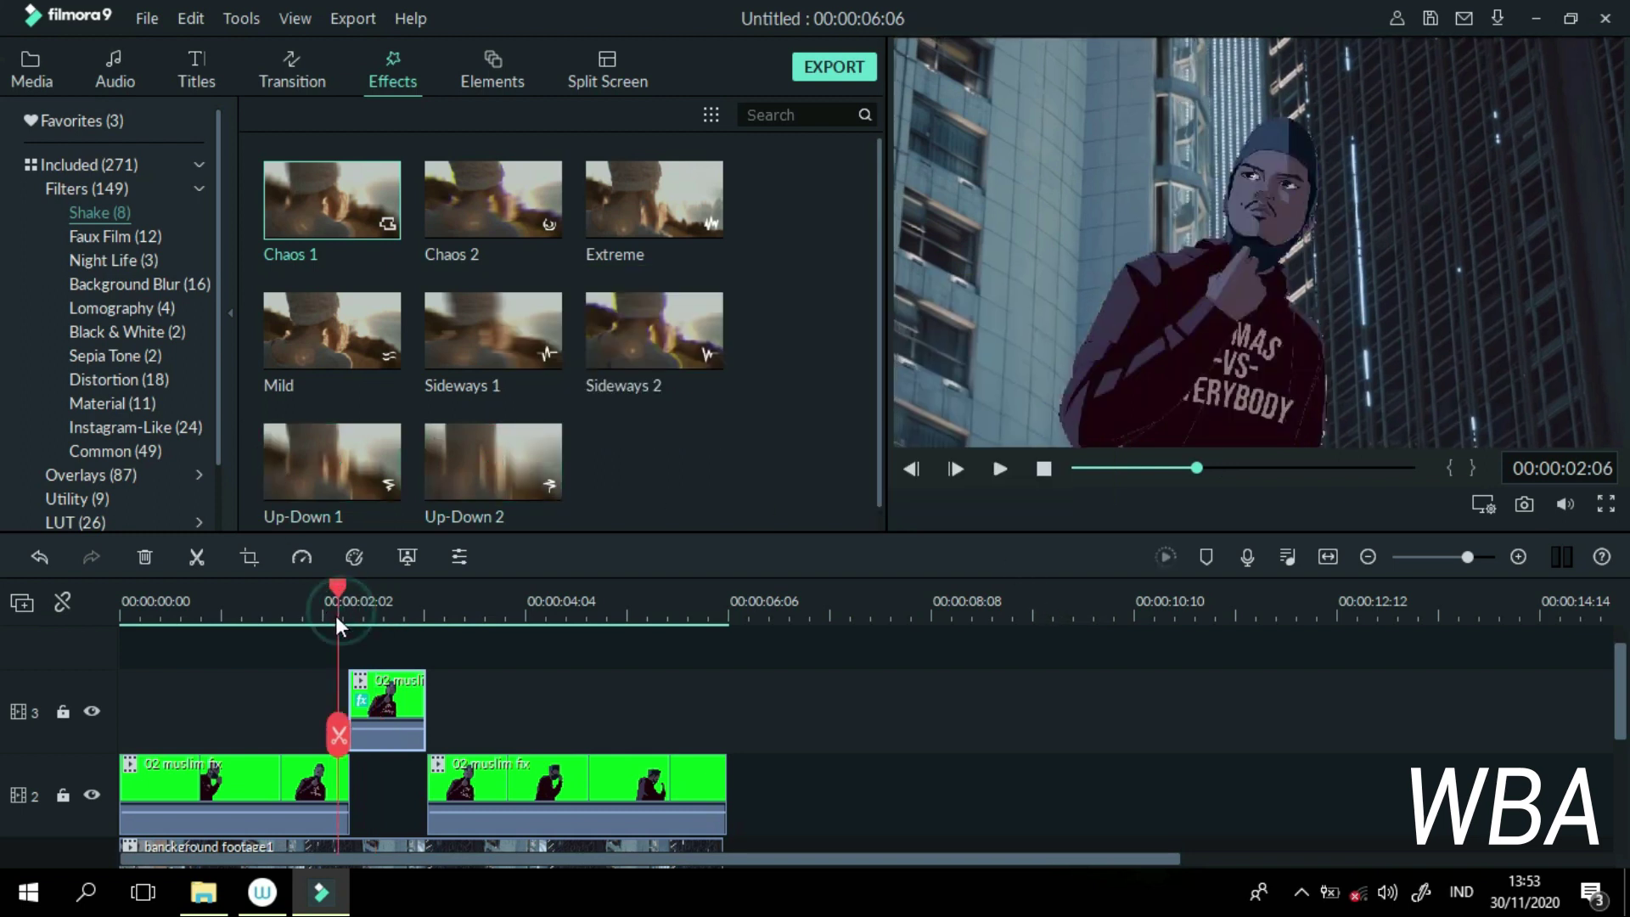
Step: Open the track 3 piece's video settings, try a Chroma Key edge thickness of -4.13, and undo that change
click(378, 613)
double_click(409, 694)
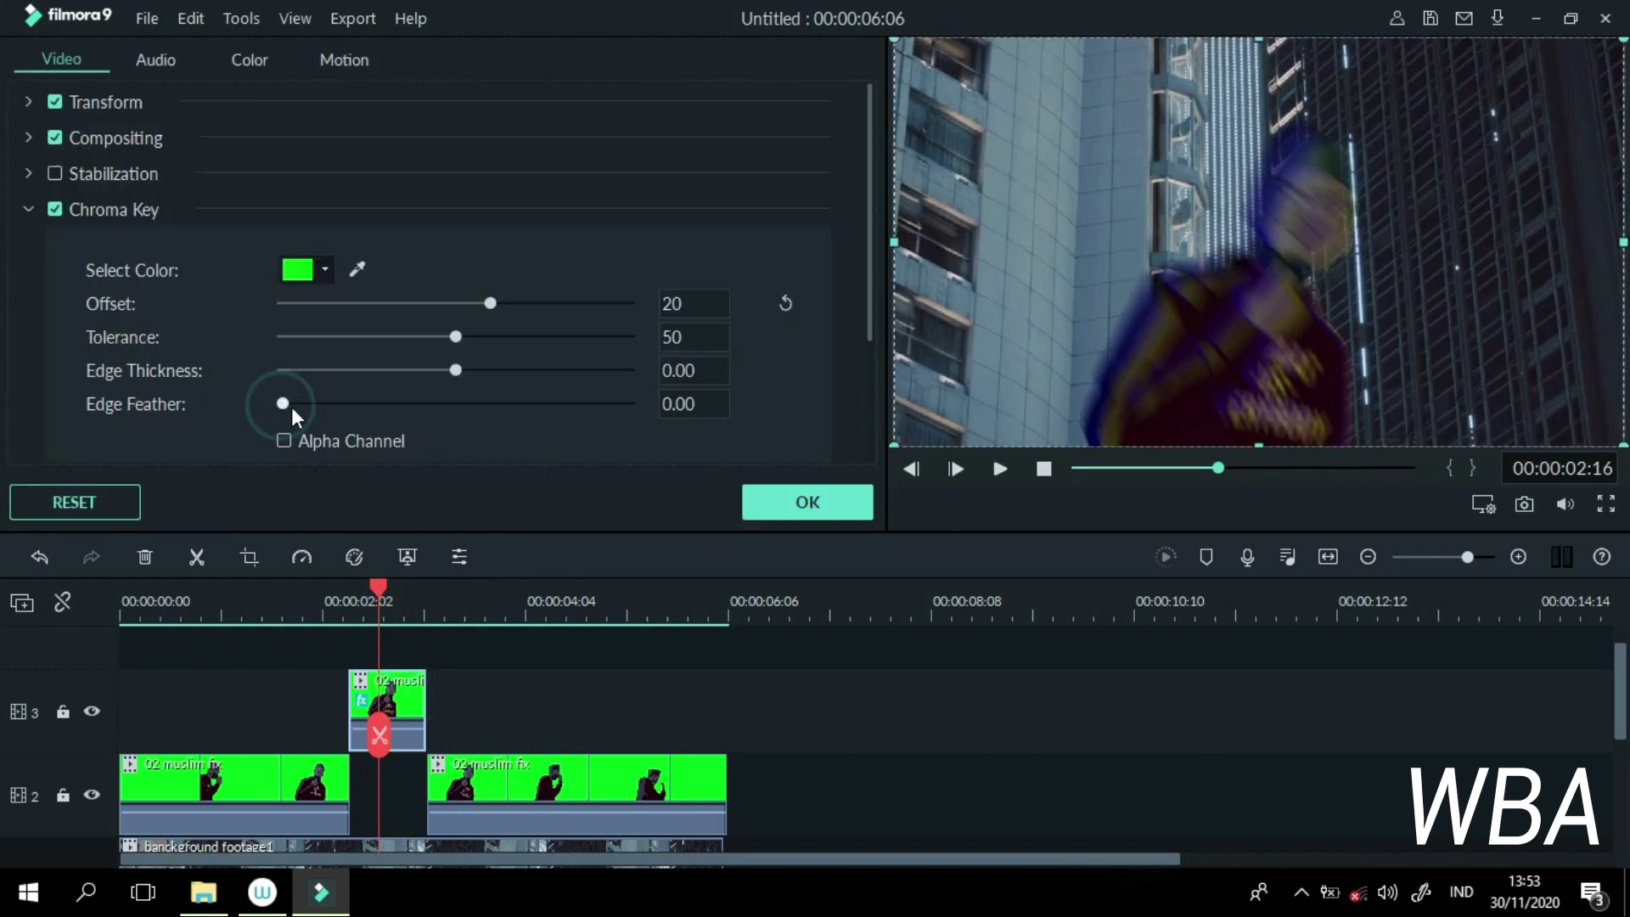
drag(439, 374, 353, 373)
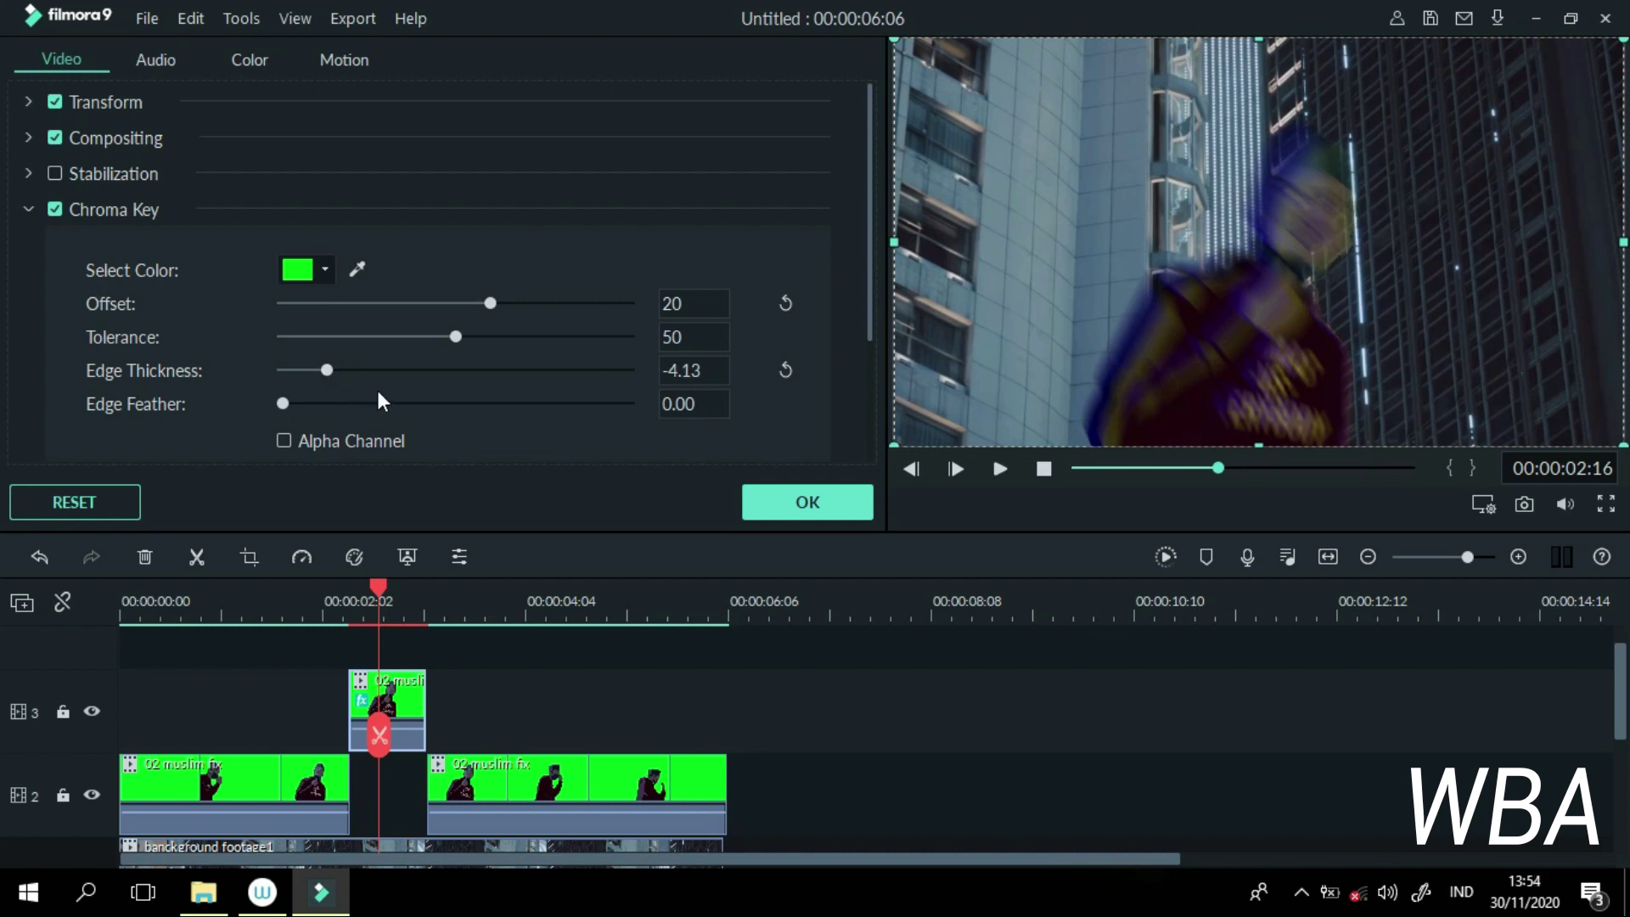
key(ctrl+z)
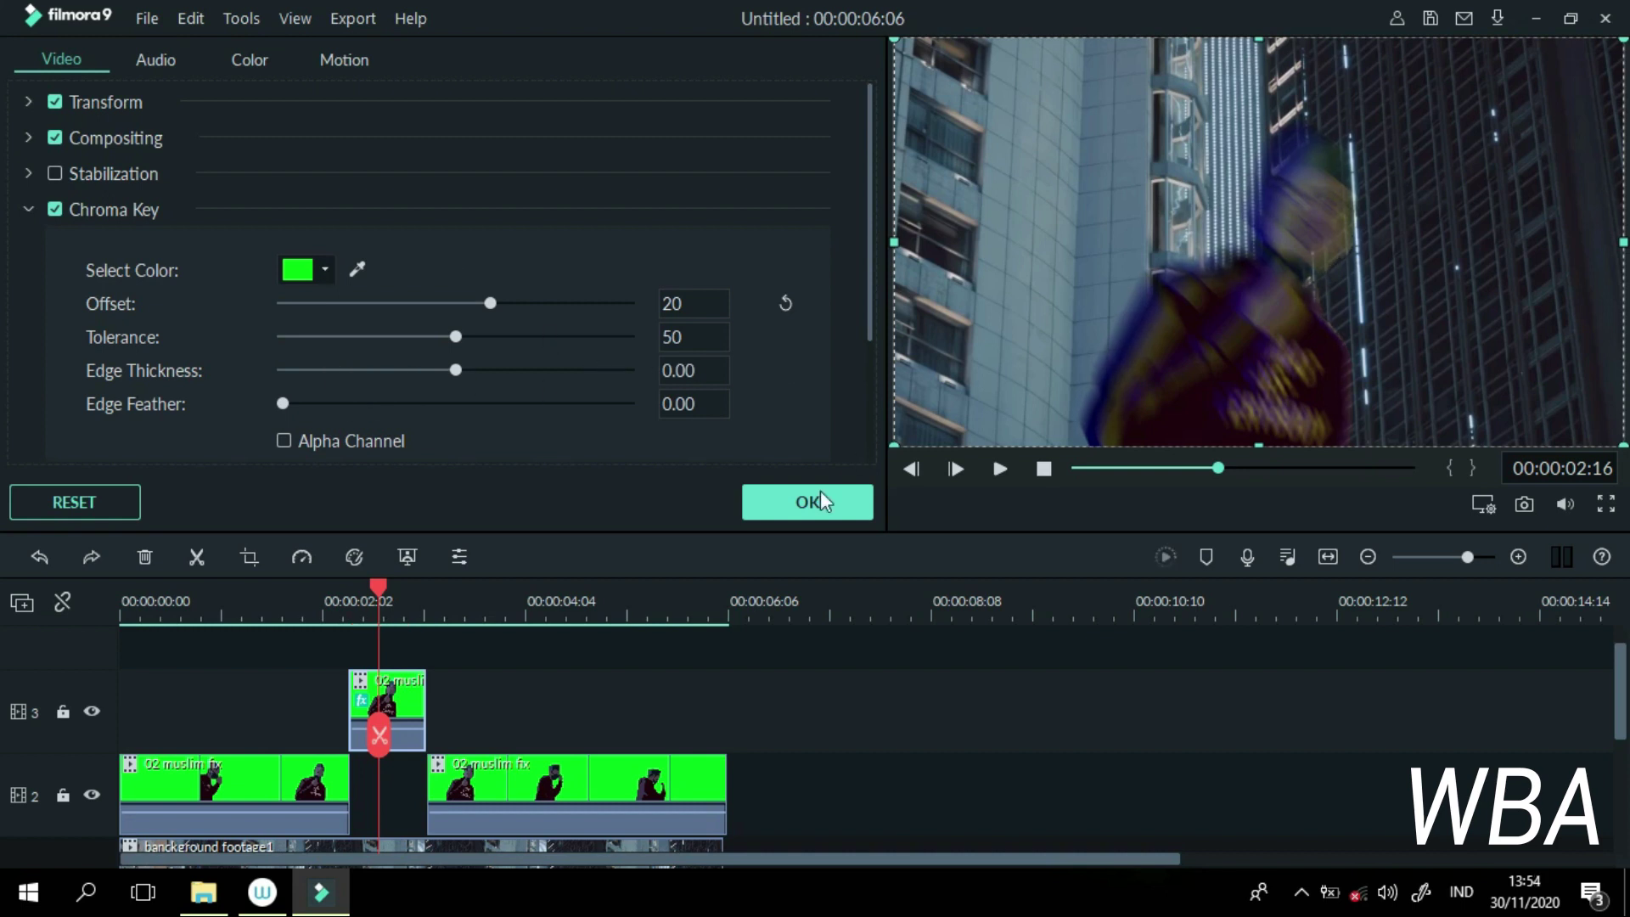
Step: Set the Chaos 1 effect's Position X to 0, Position Y to 0.04 and Position Z to 0, and play back the section
click(30, 209)
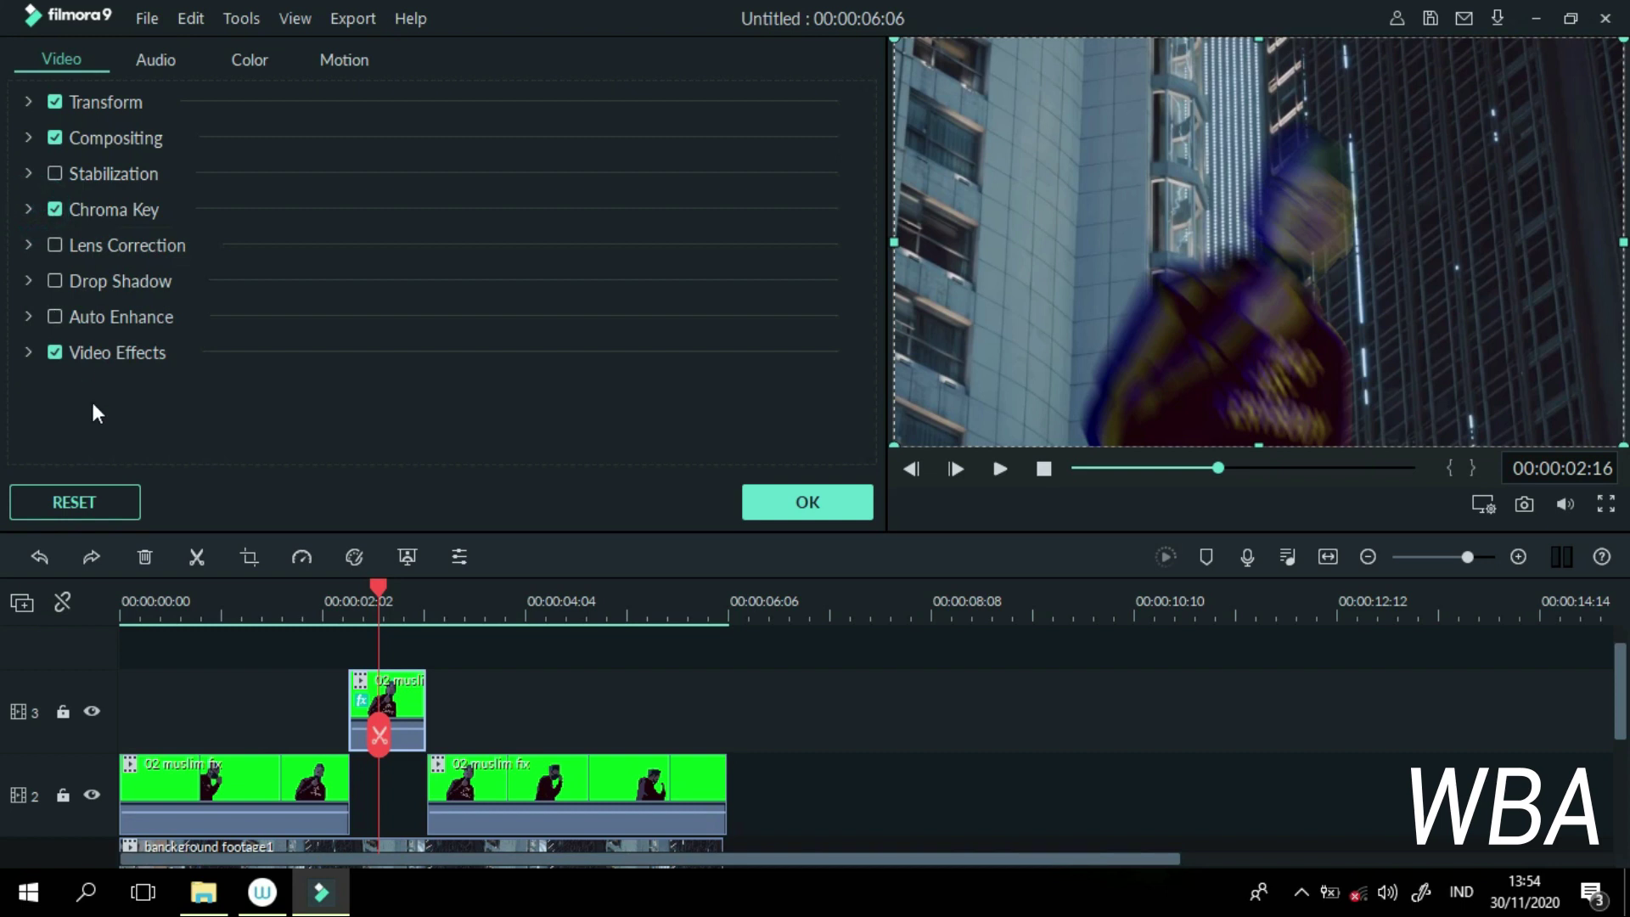
click(28, 353)
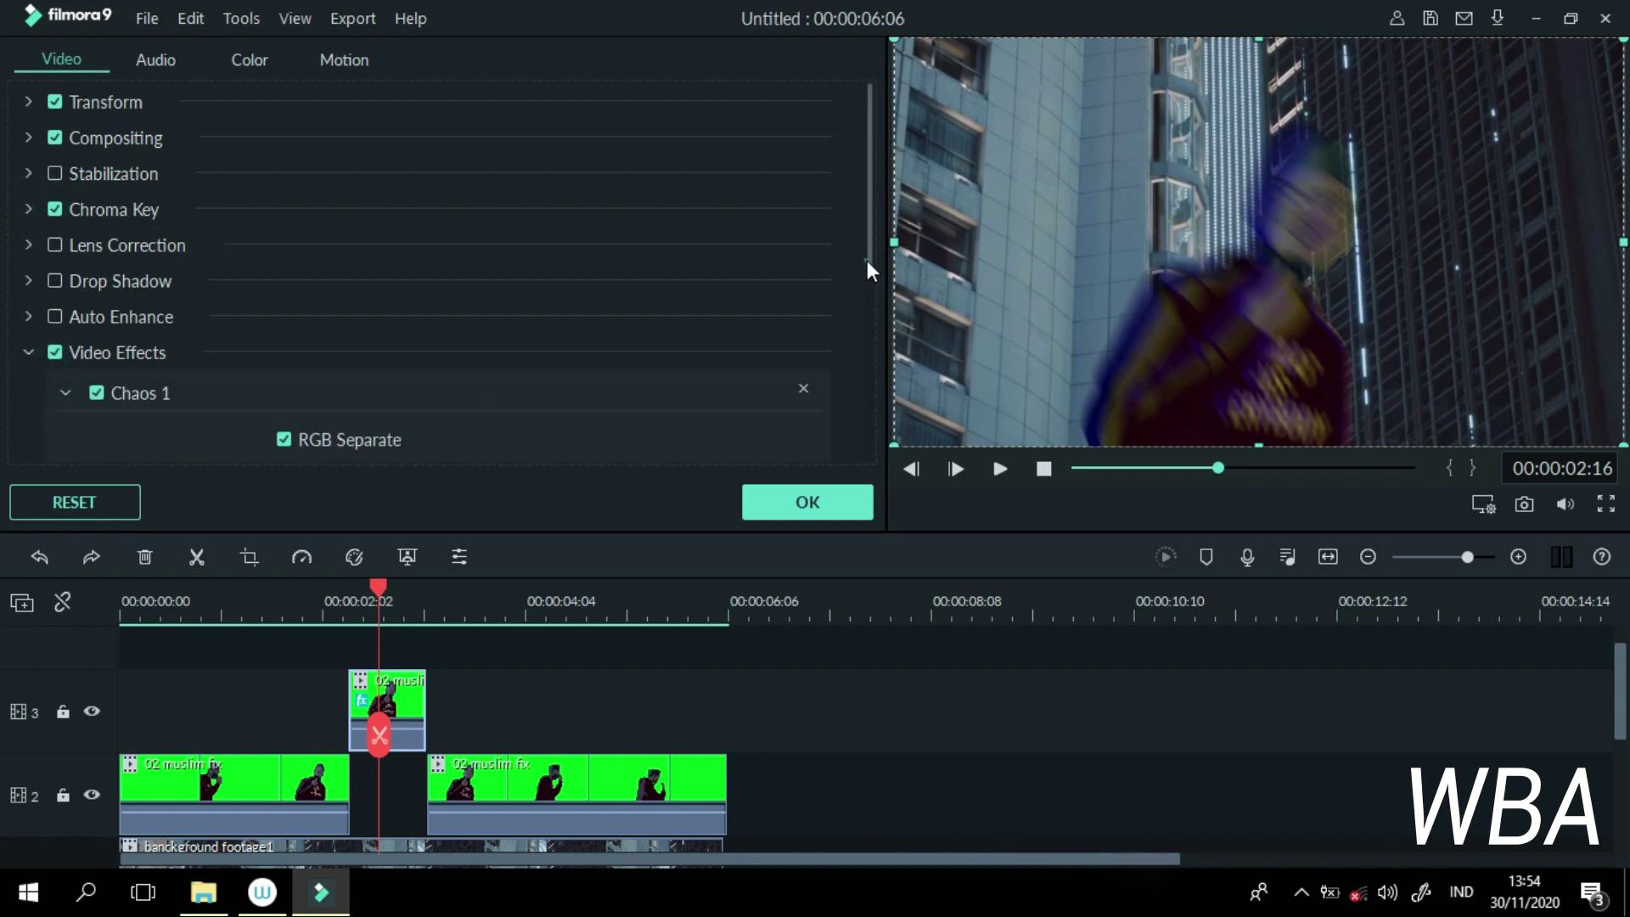
scroll(867, 260, down, 3)
scroll(852, 368, down, 3)
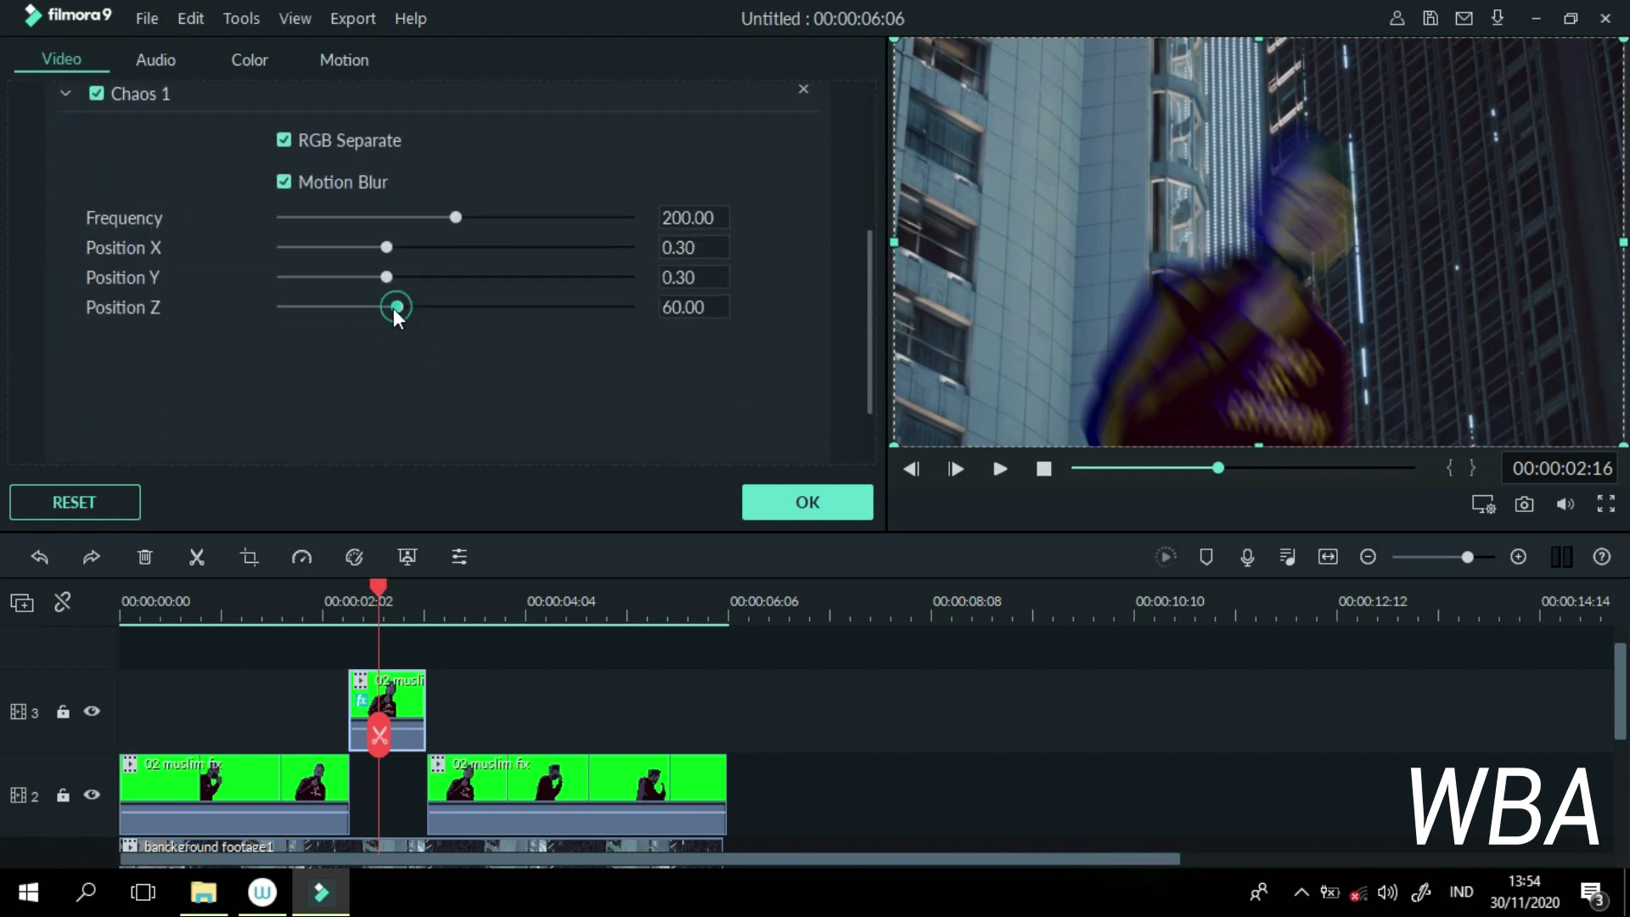
drag(394, 308, 271, 307)
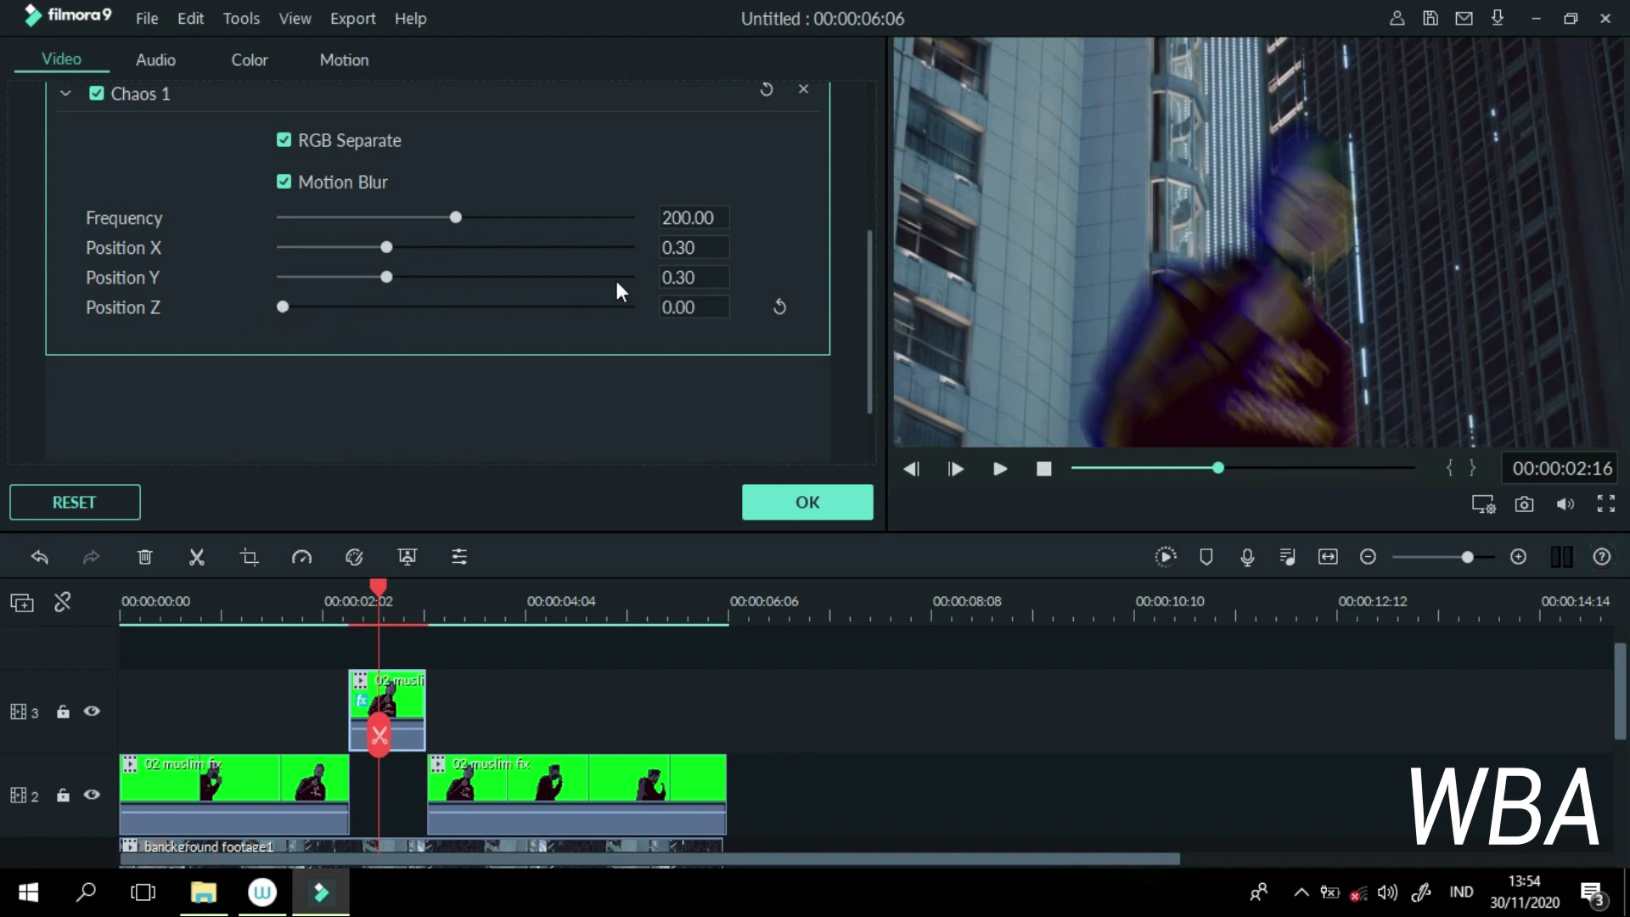
drag(386, 276, 299, 280)
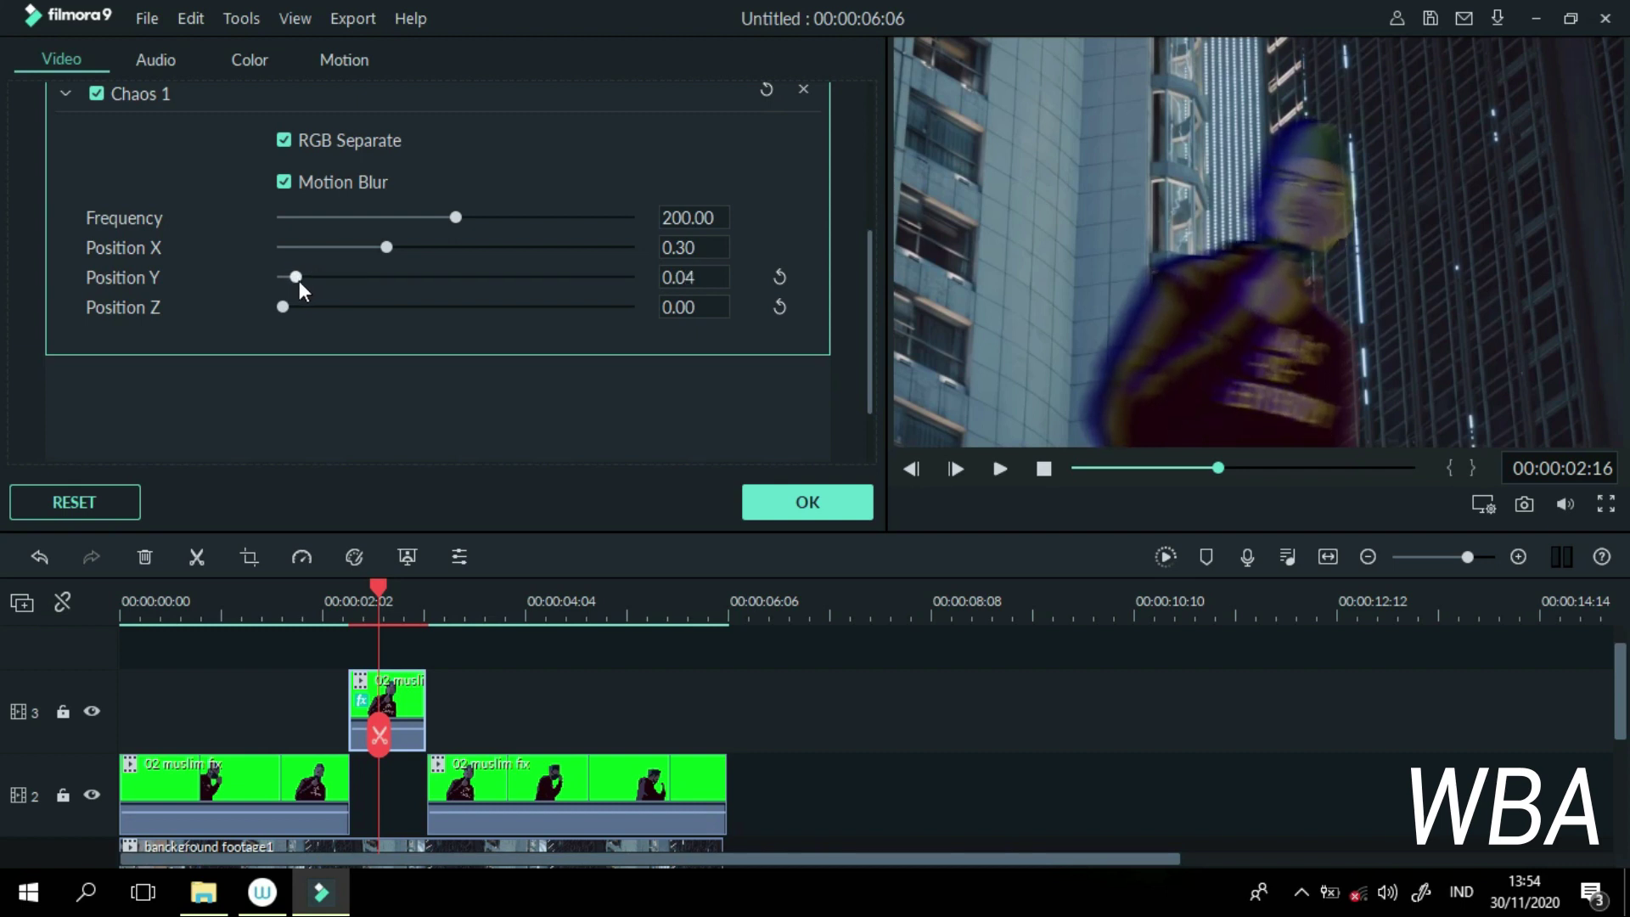
mouse_move(705, 251)
mouse_down()
mouse_move(649, 247)
mouse_move(676, 237)
mouse_up()
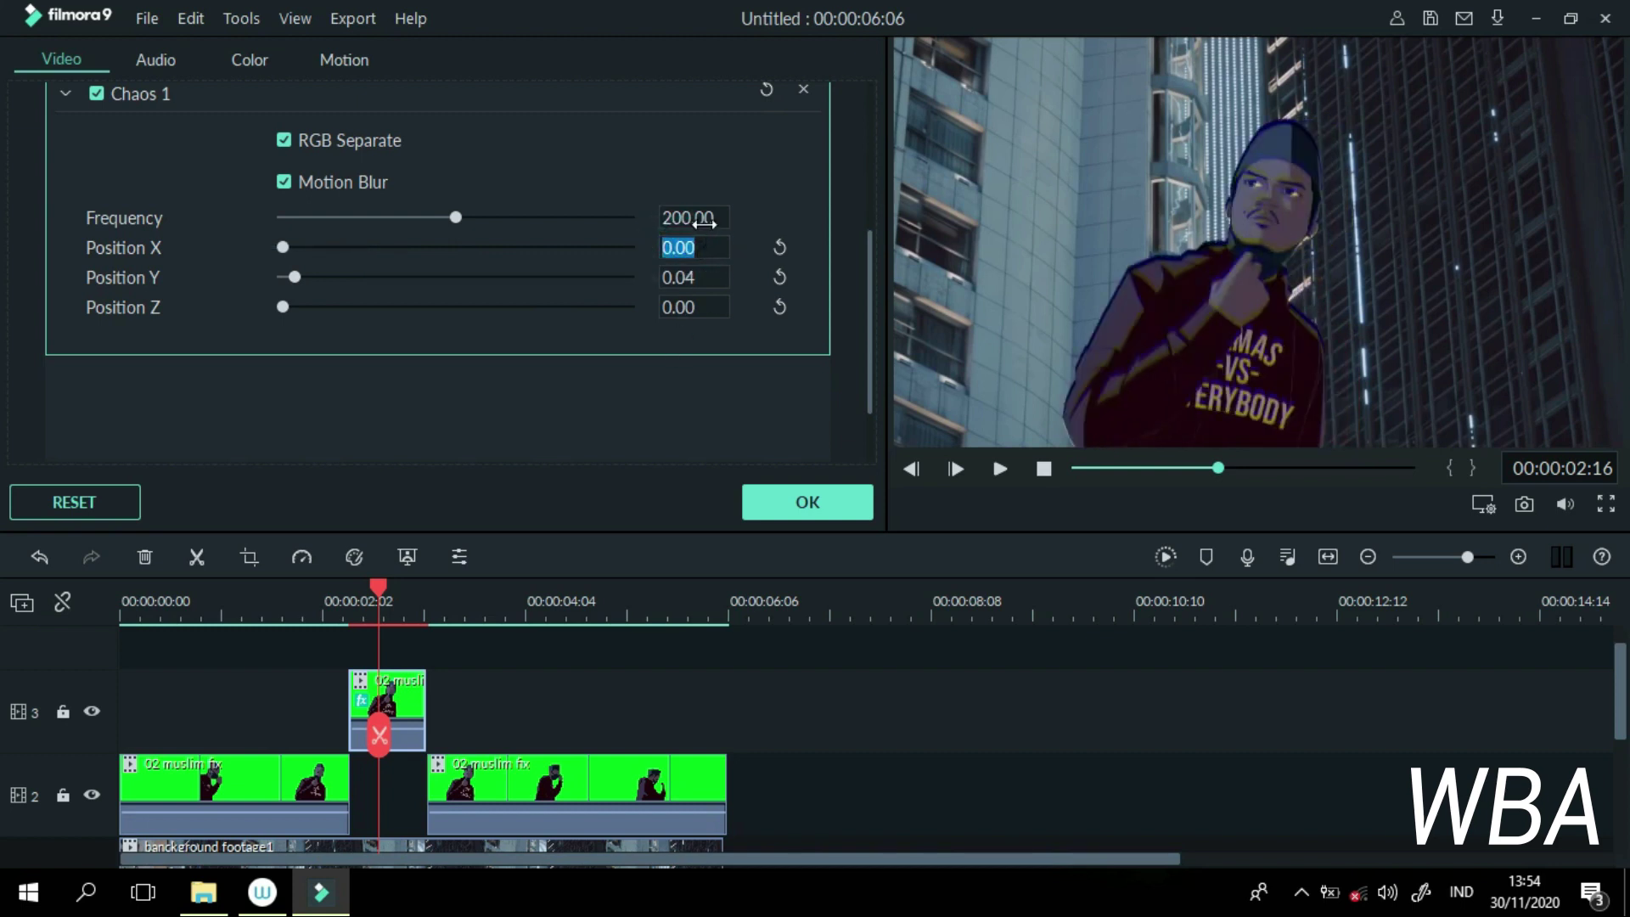
key(Left)
click(803, 504)
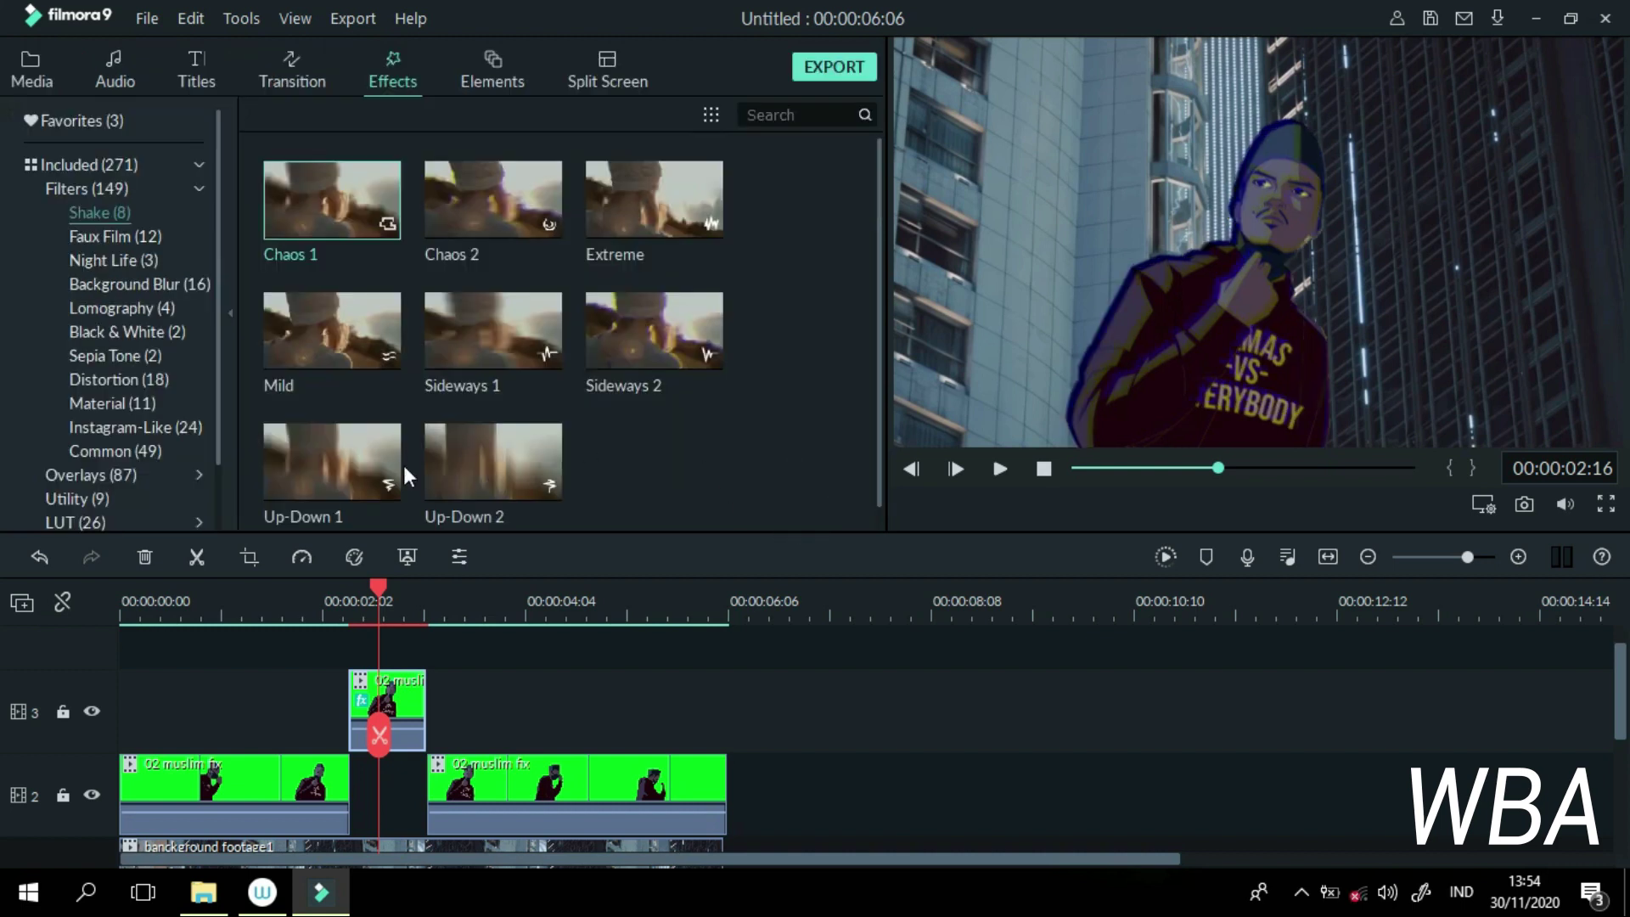
click(350, 606)
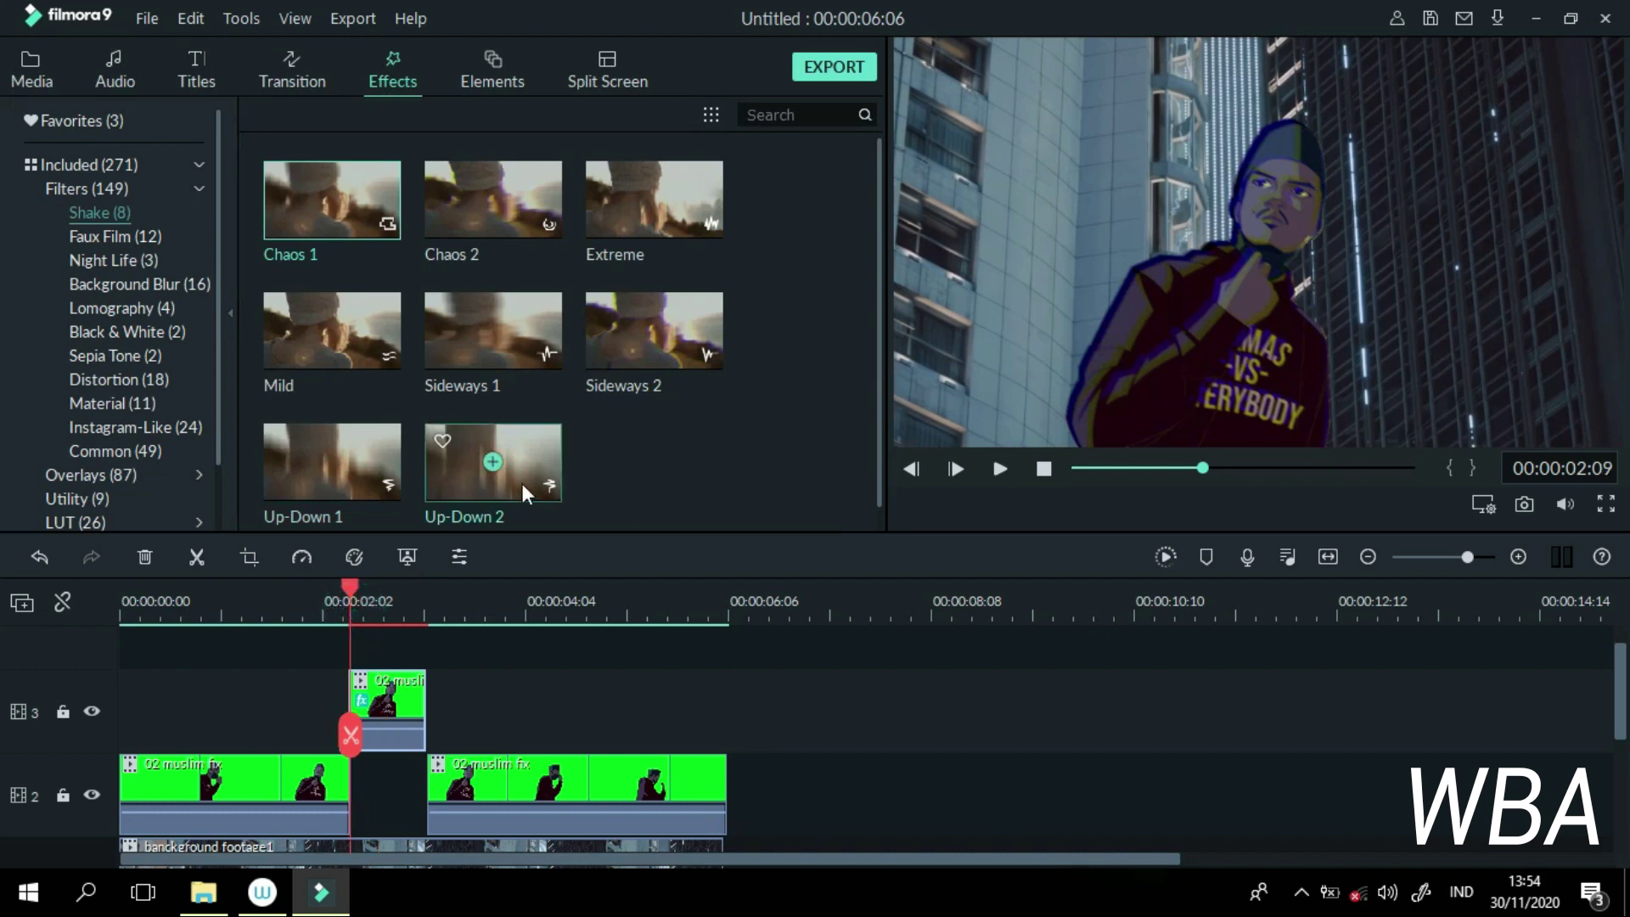
key(space)
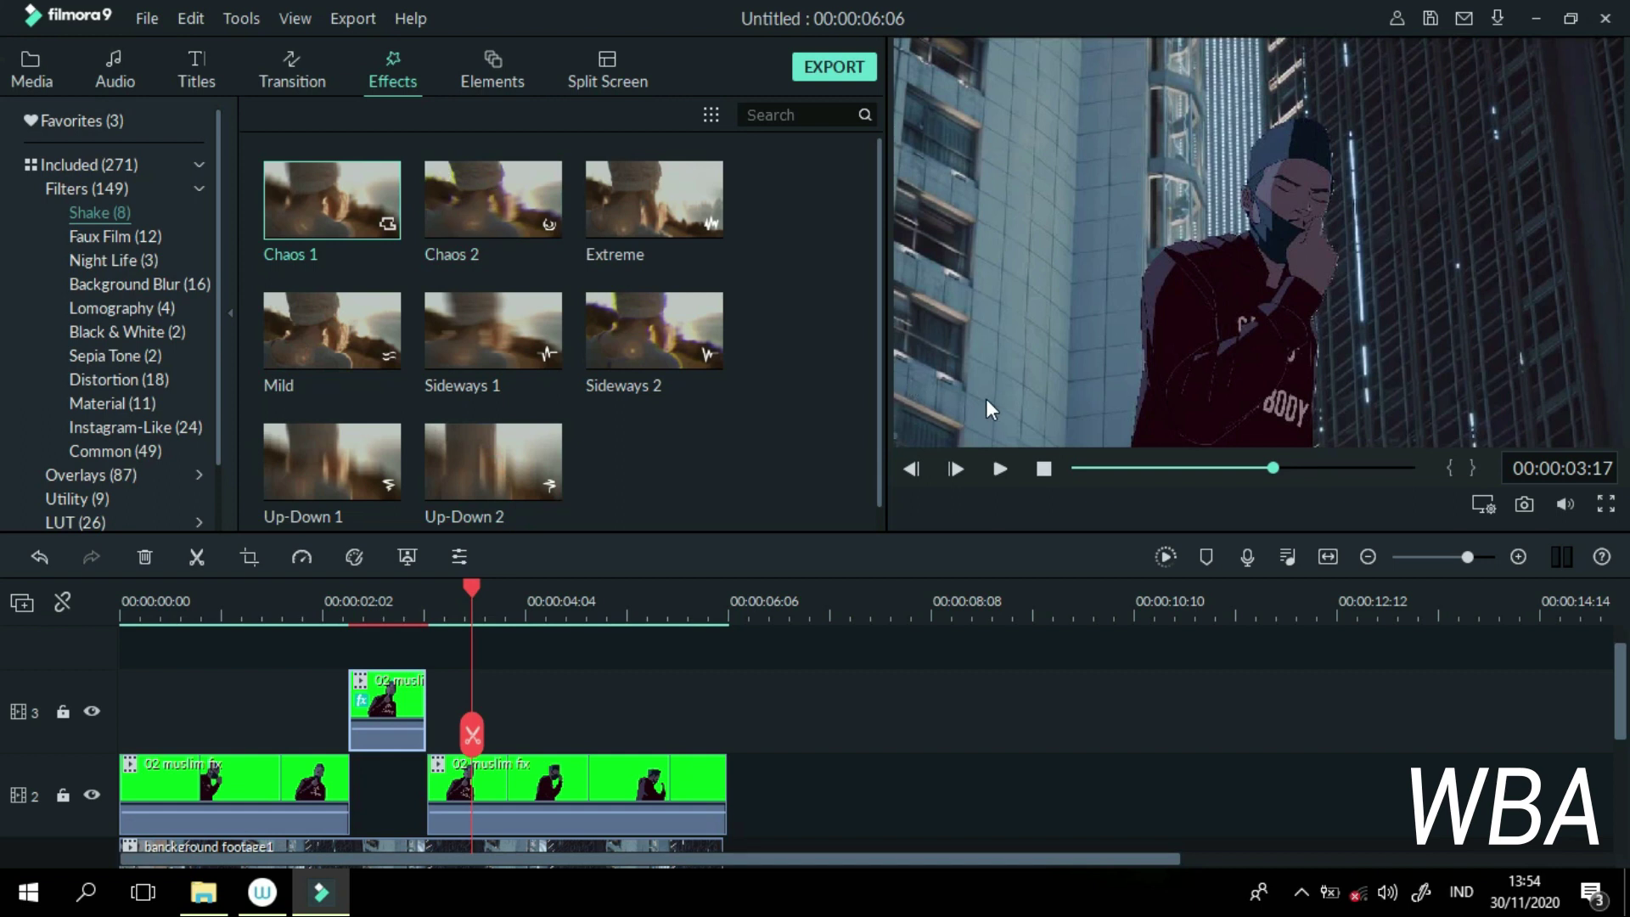
Step: Apply the Blind transition to the 02 muslim fix piece on track 3
click(295, 75)
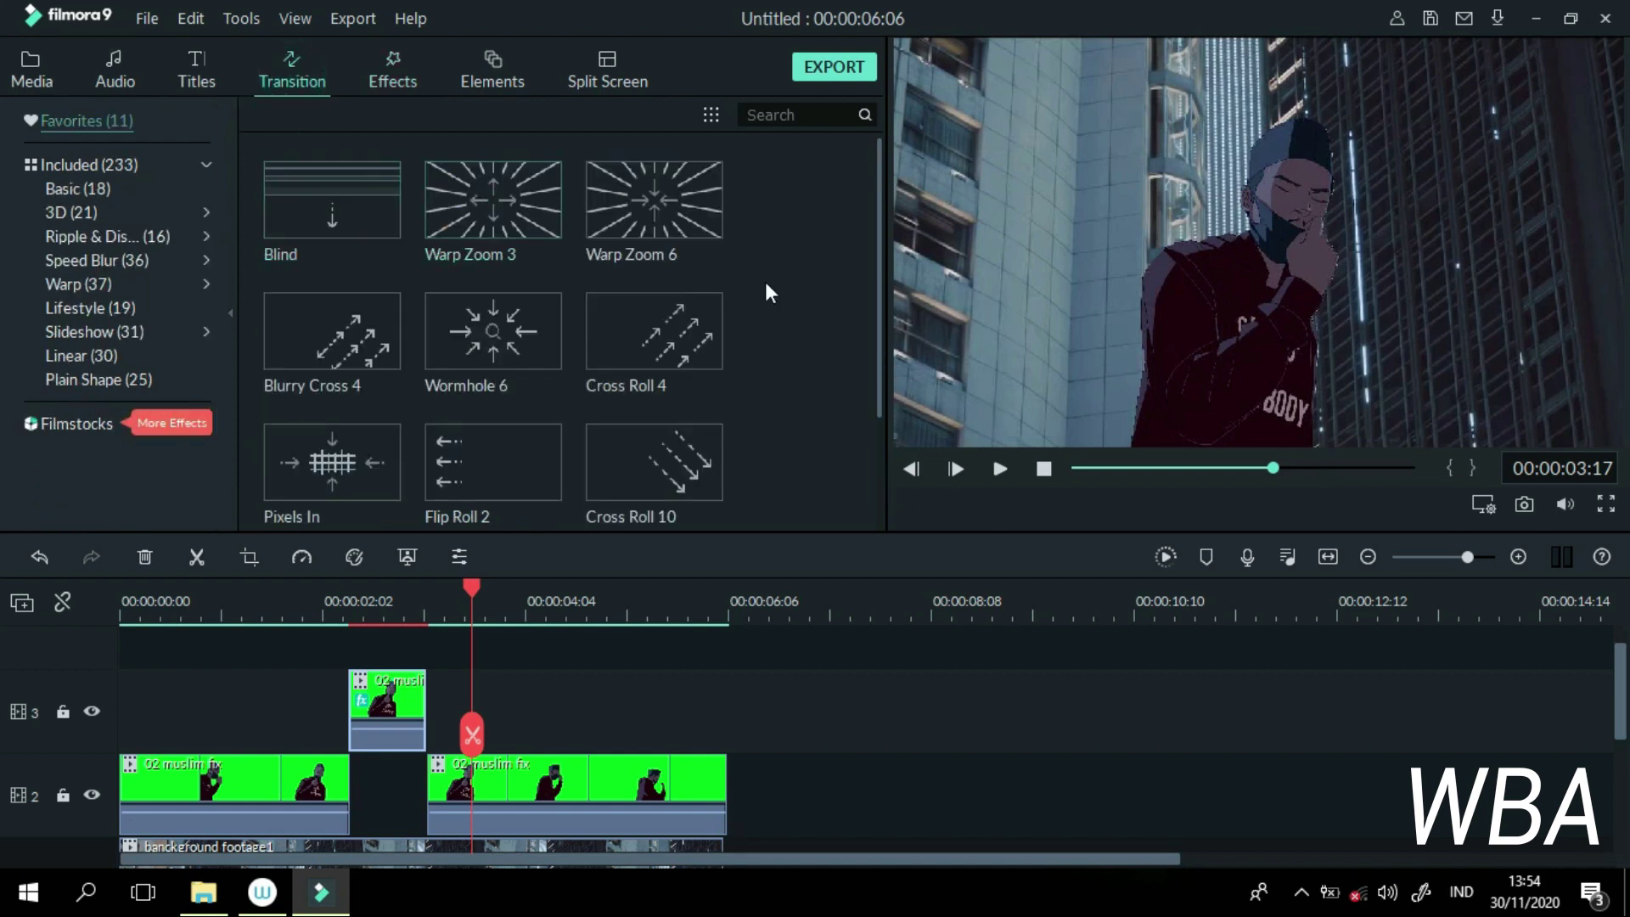
click(355, 246)
drag(339, 648, 382, 700)
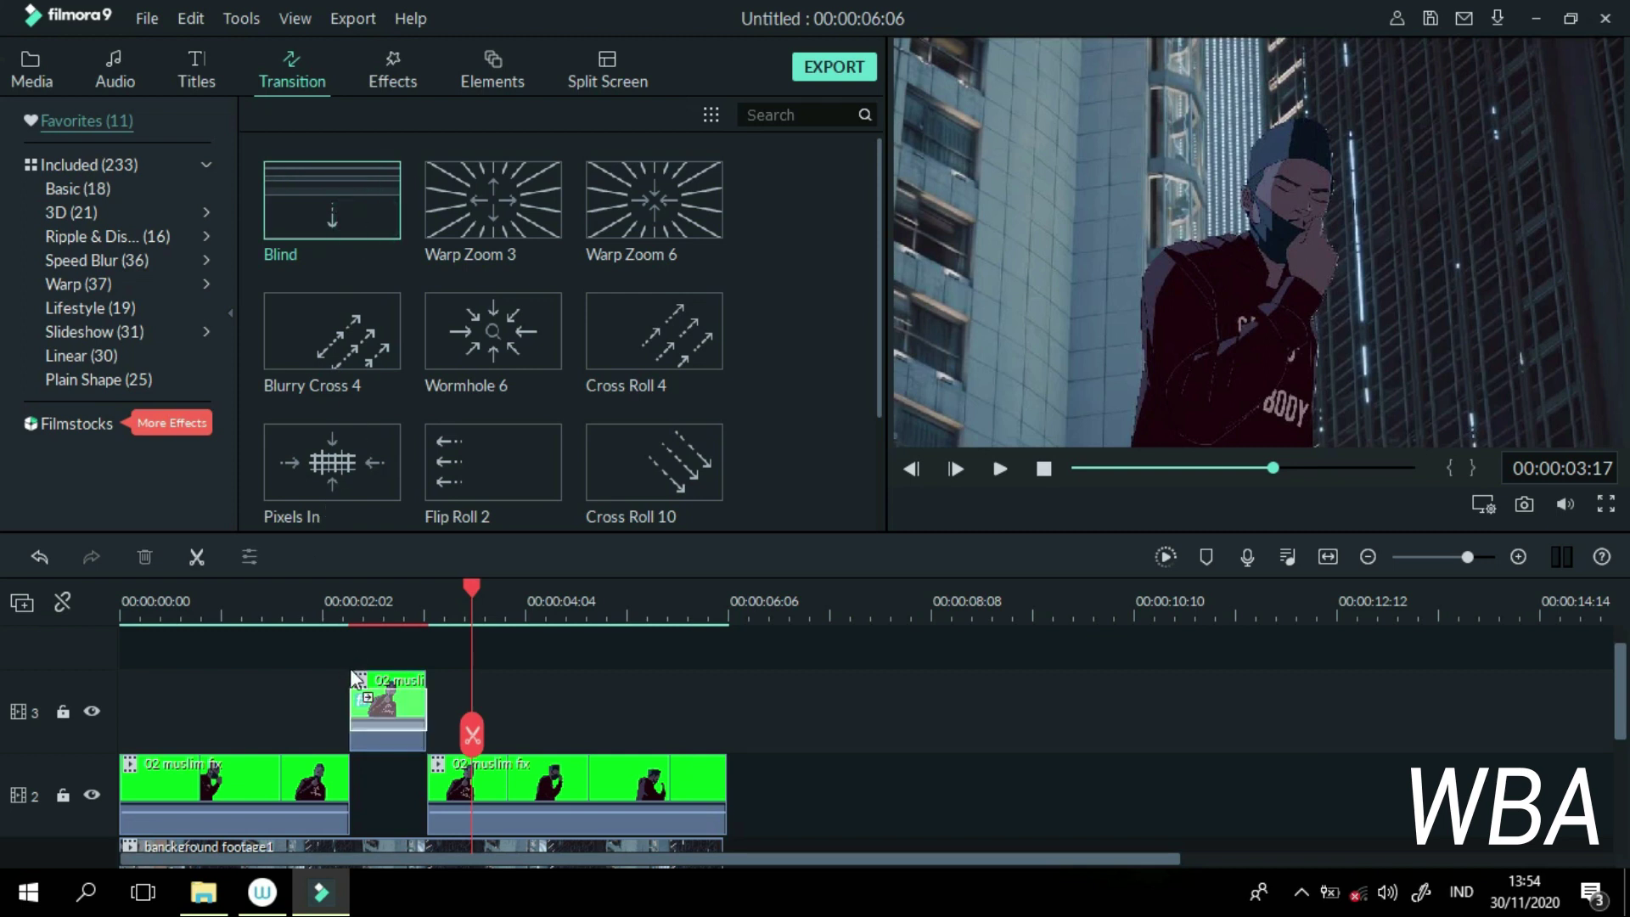
Step: Render the timeline preview and play back the Blind transition from 00:00:02:07
click(343, 613)
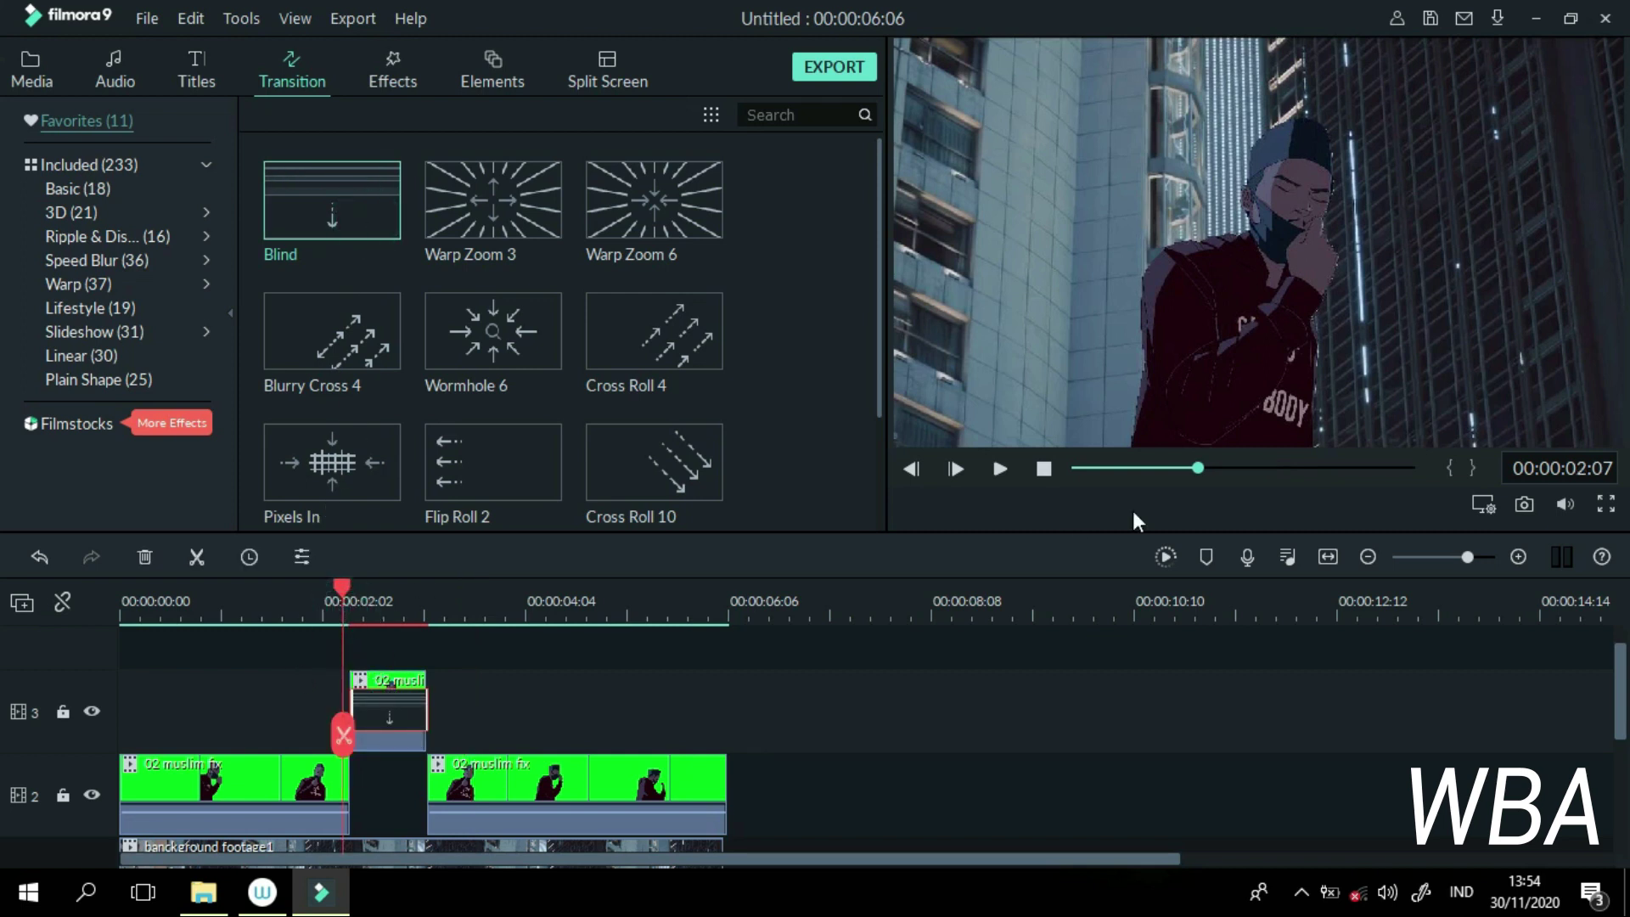
click(1165, 557)
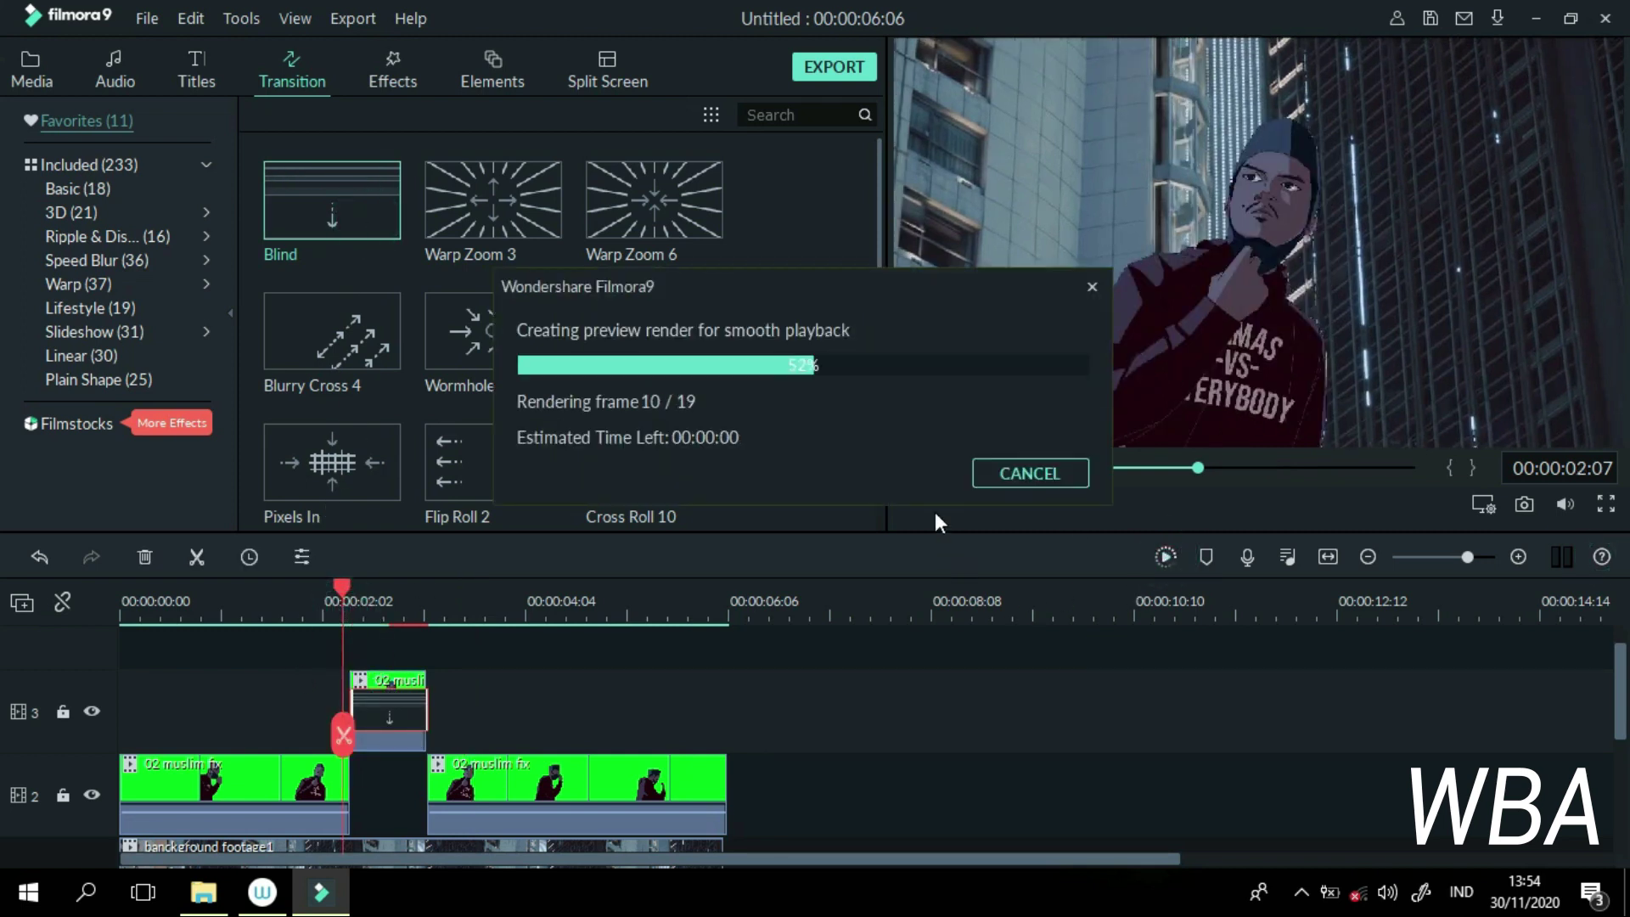
key(space)
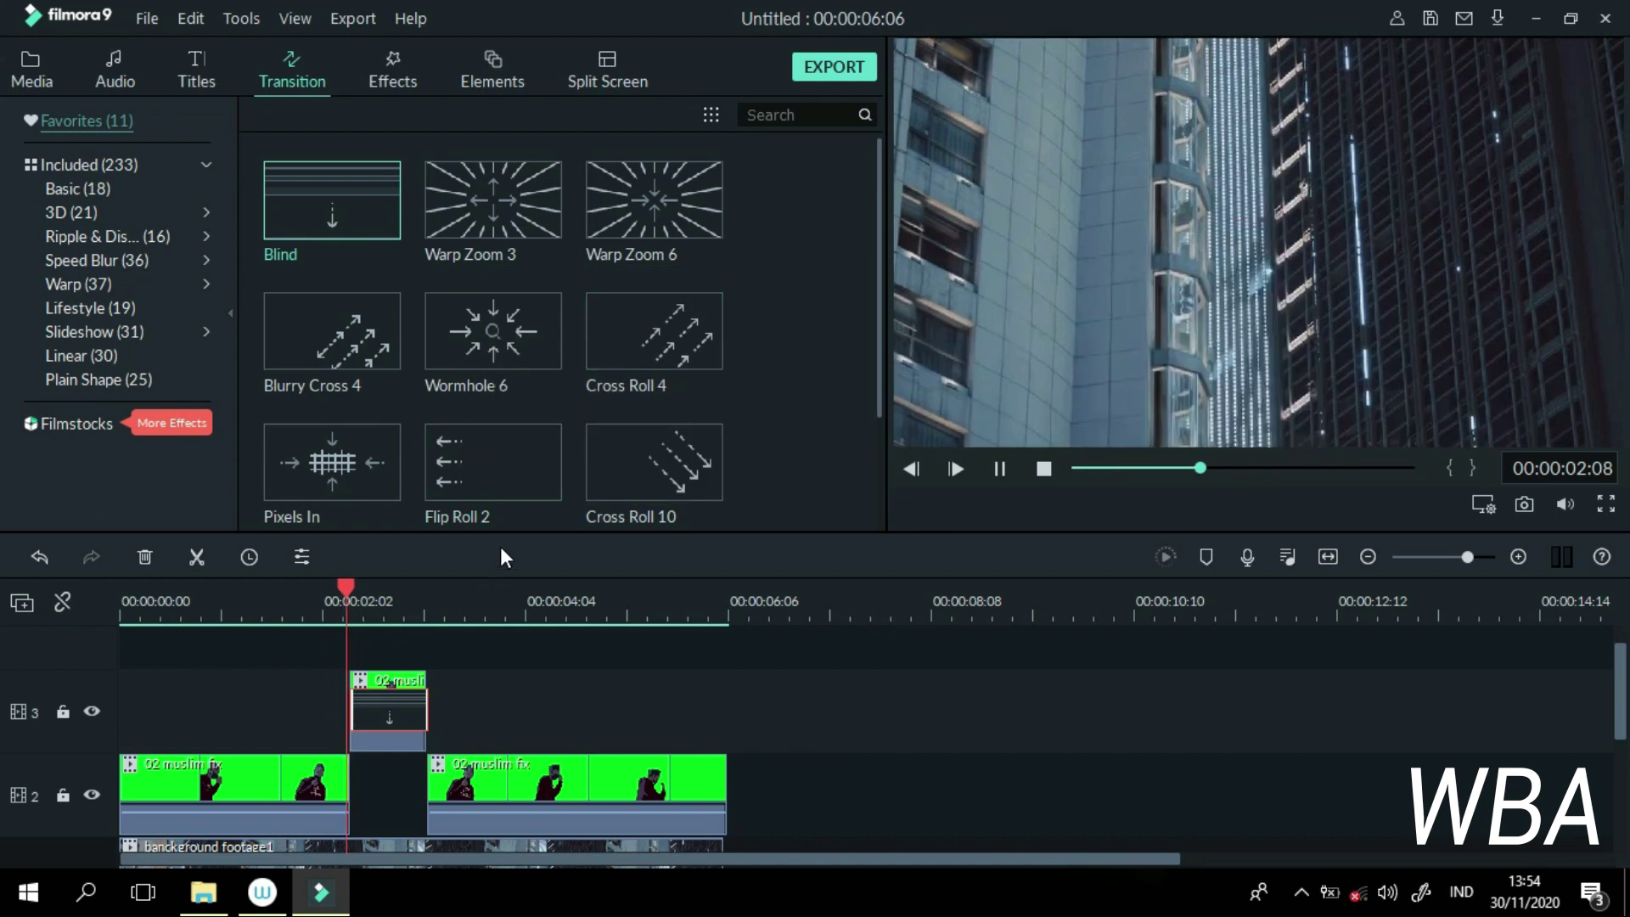
click(314, 607)
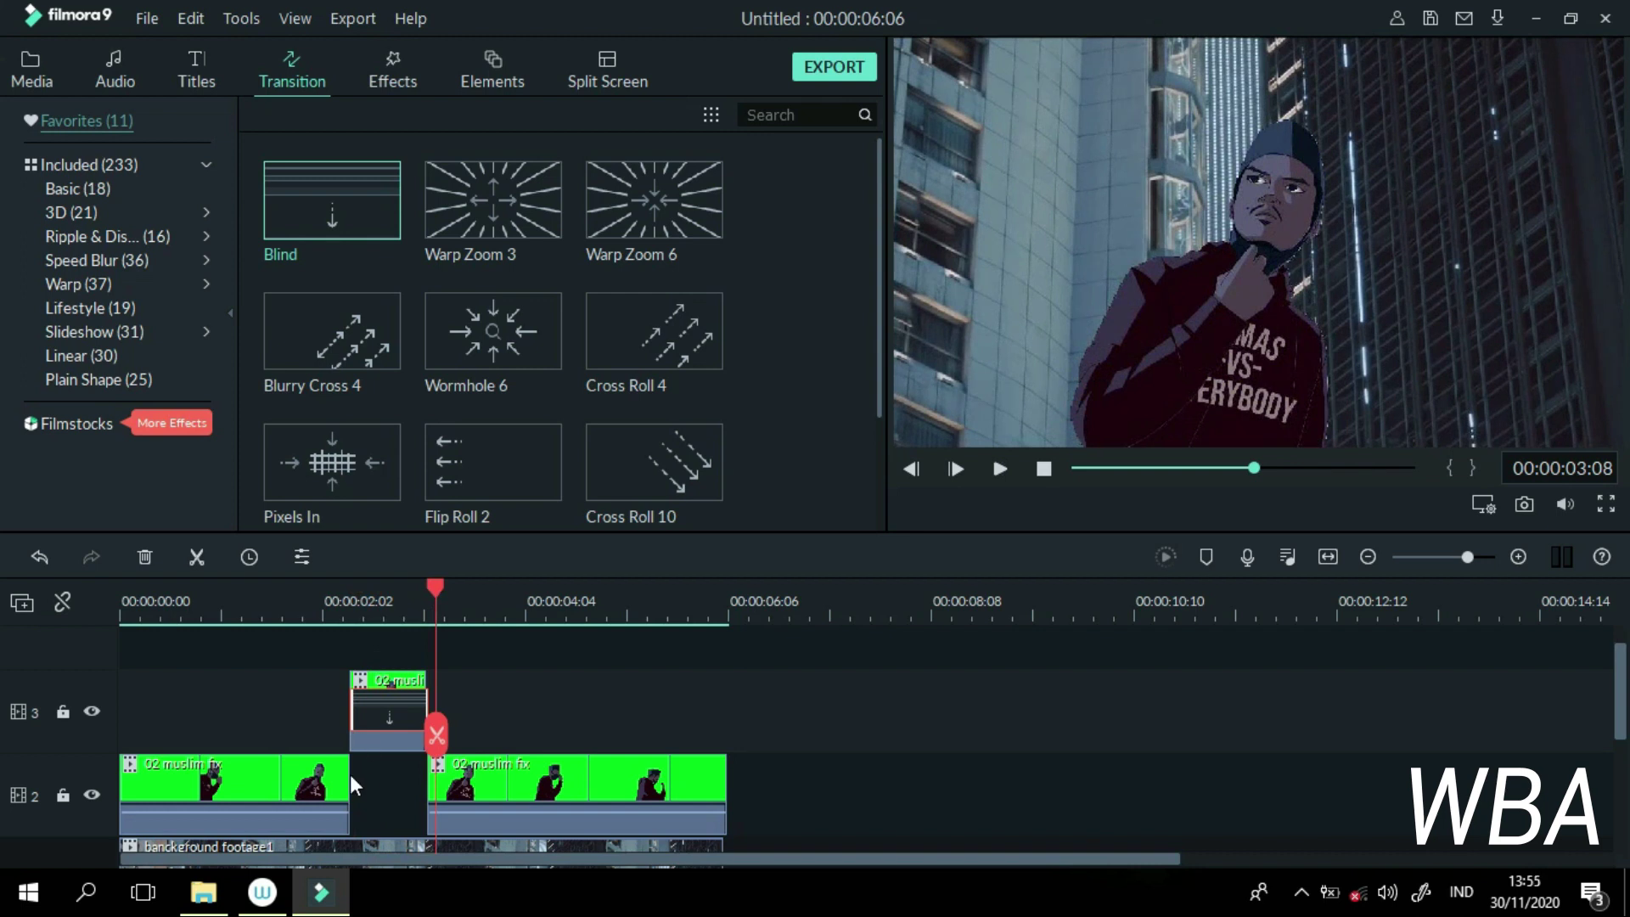
Step: Extend the end of the first 02 muslim fix clip on track 2 to 00:00:02:11 and play back the join
drag(345, 776, 357, 775)
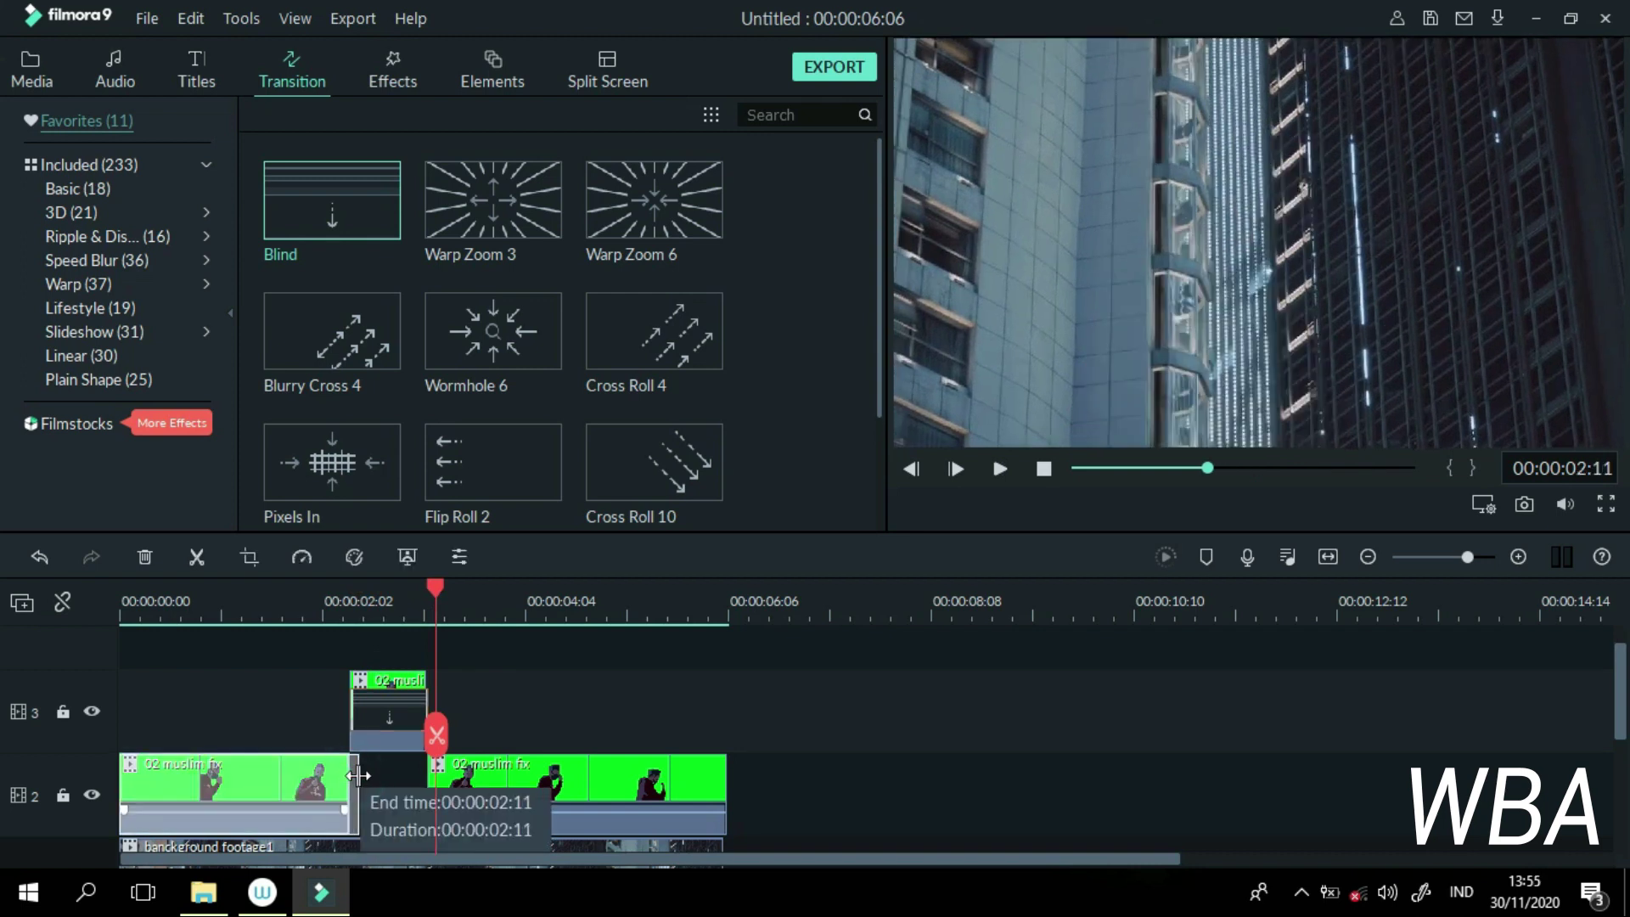
click(317, 610)
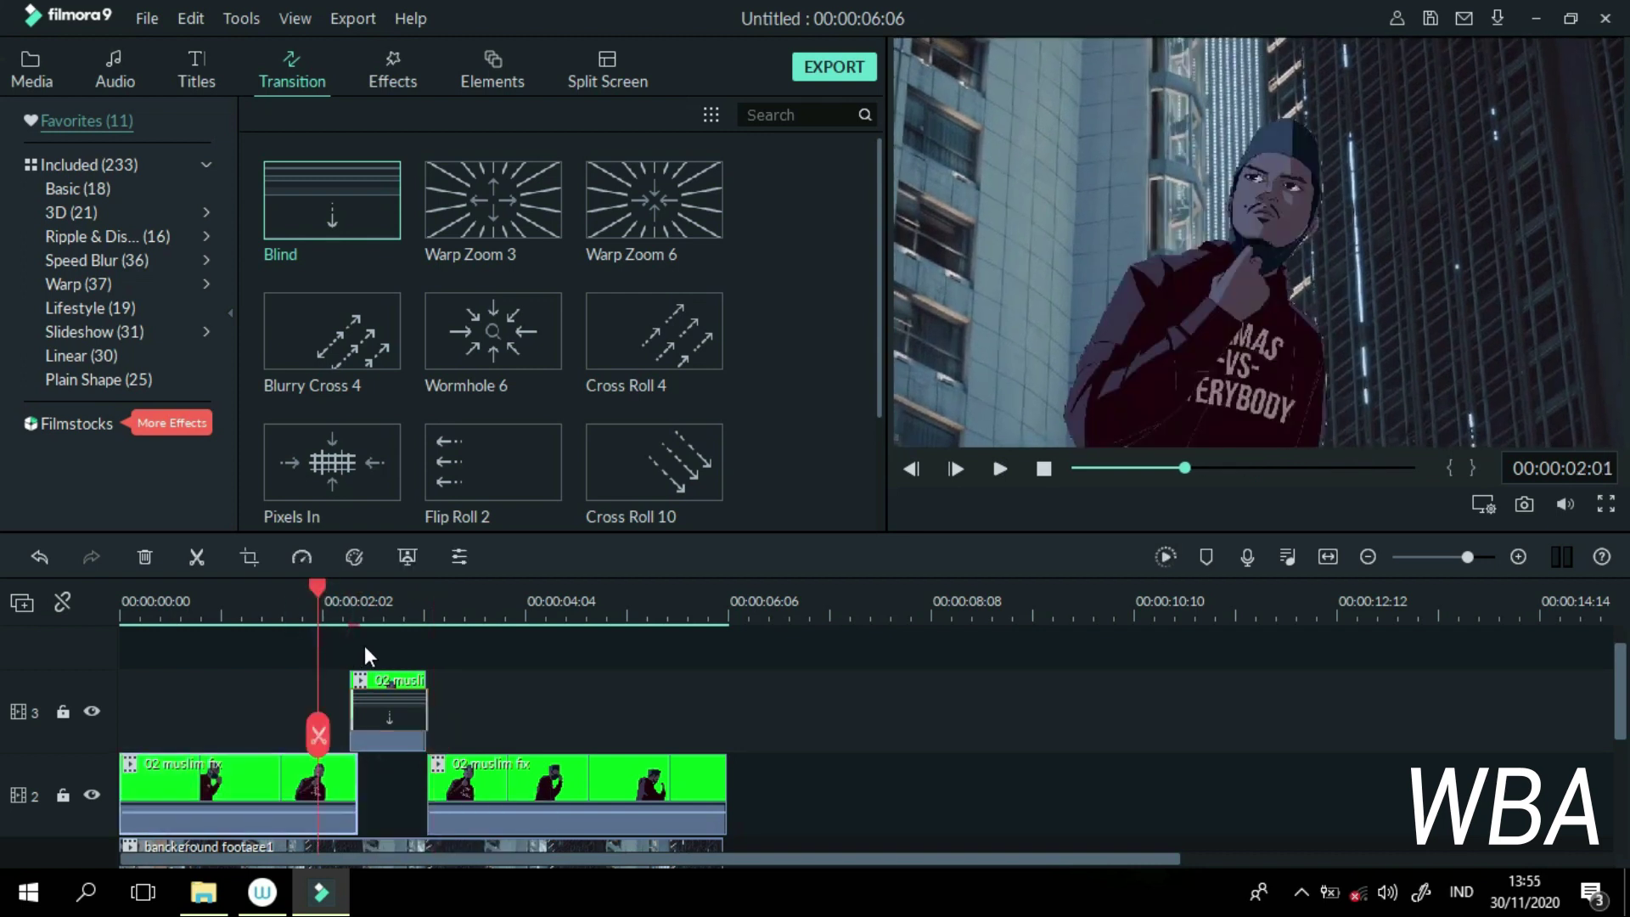
key(space)
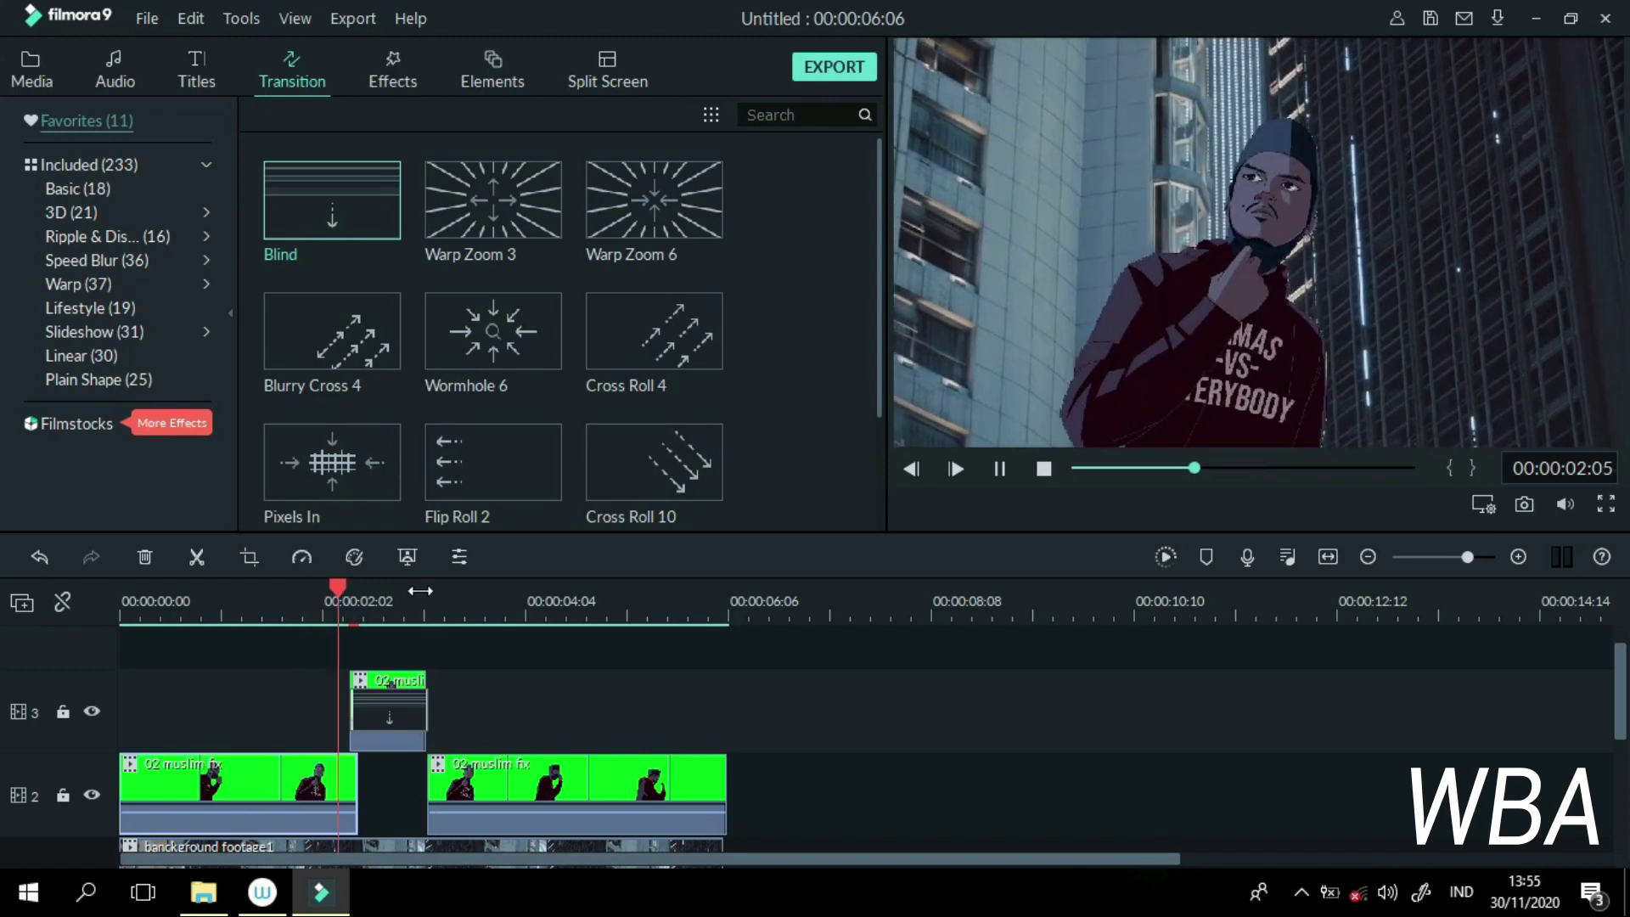
key(ctrl+z)
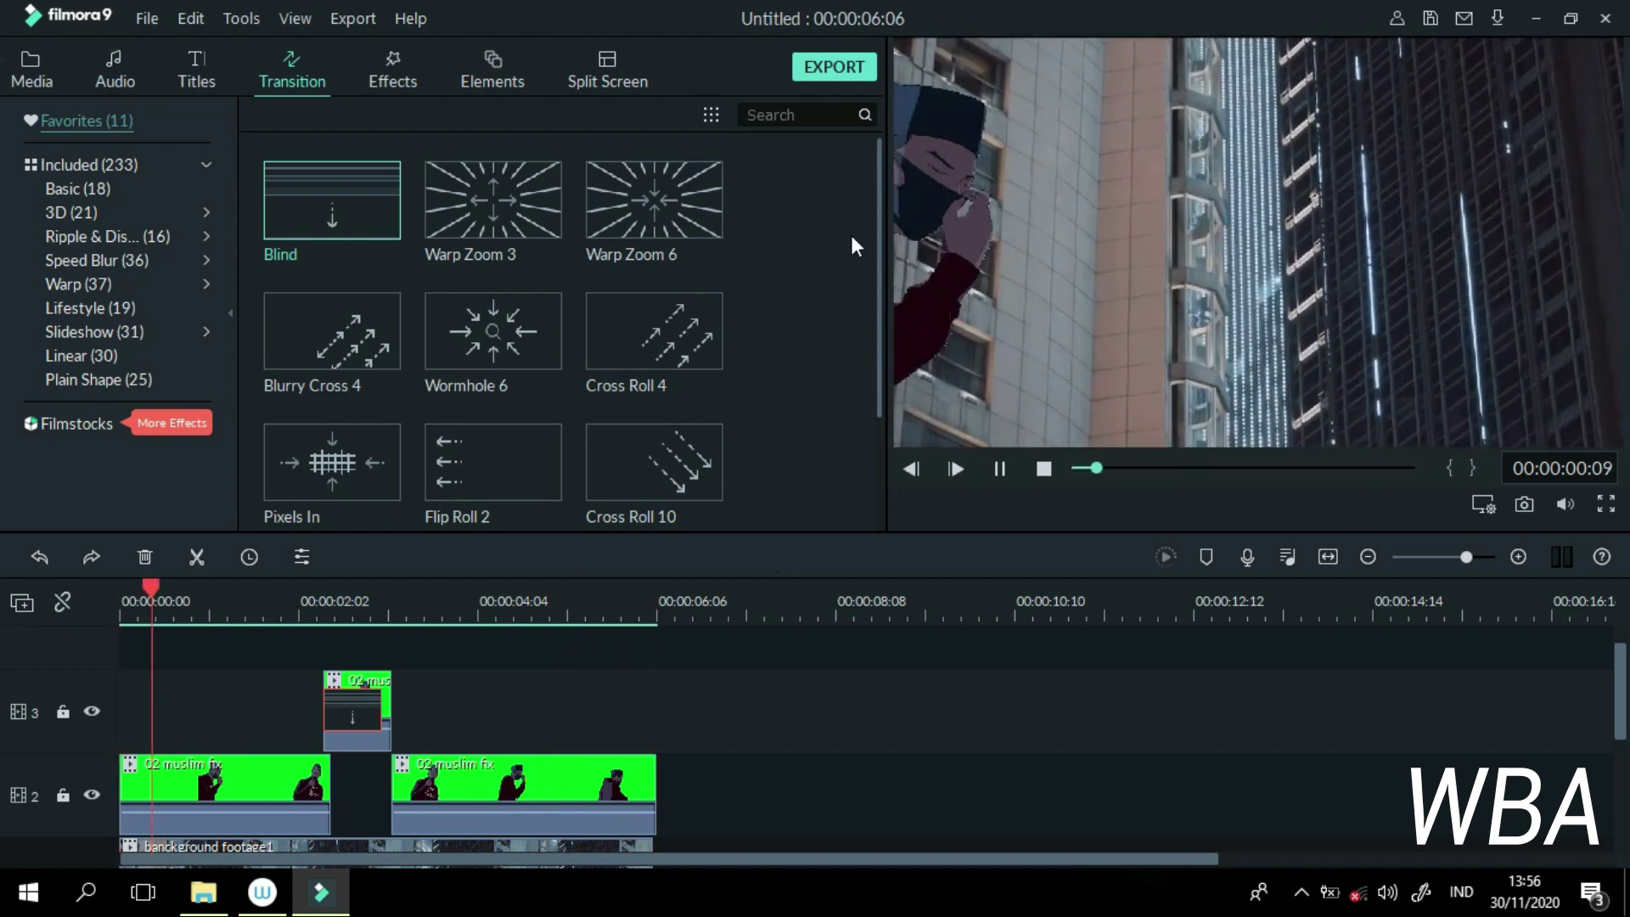
Step: Add 03 coki zoom to track 2 and bg_coki zoom_1 to track 1, both starting at 00:00:06:06
click(40, 65)
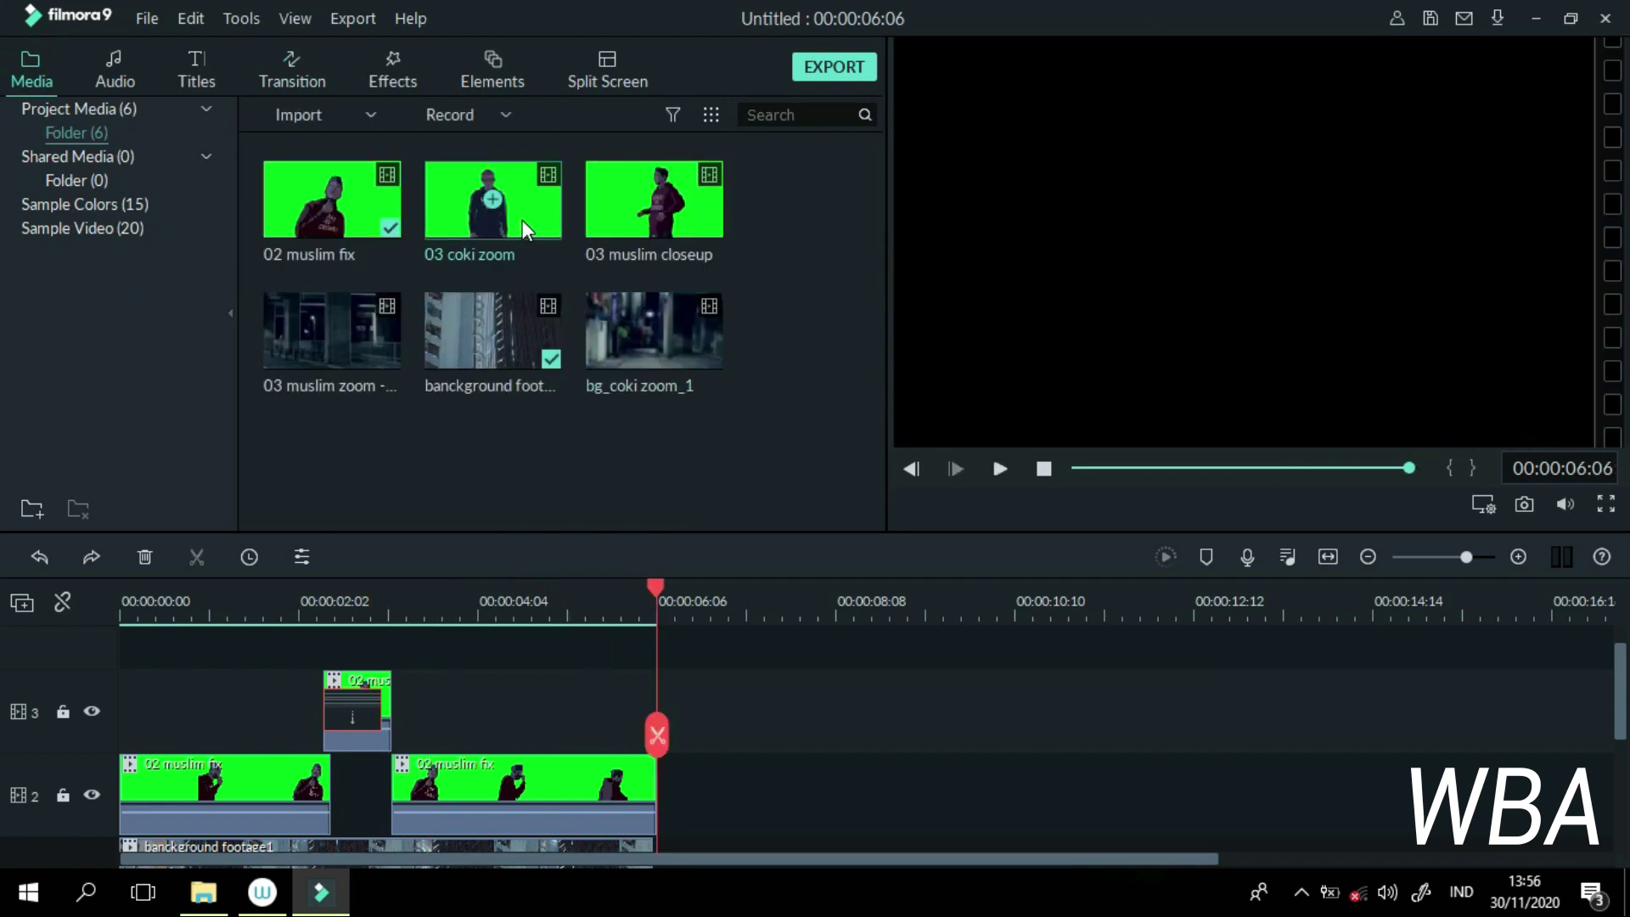
drag(522, 217, 670, 803)
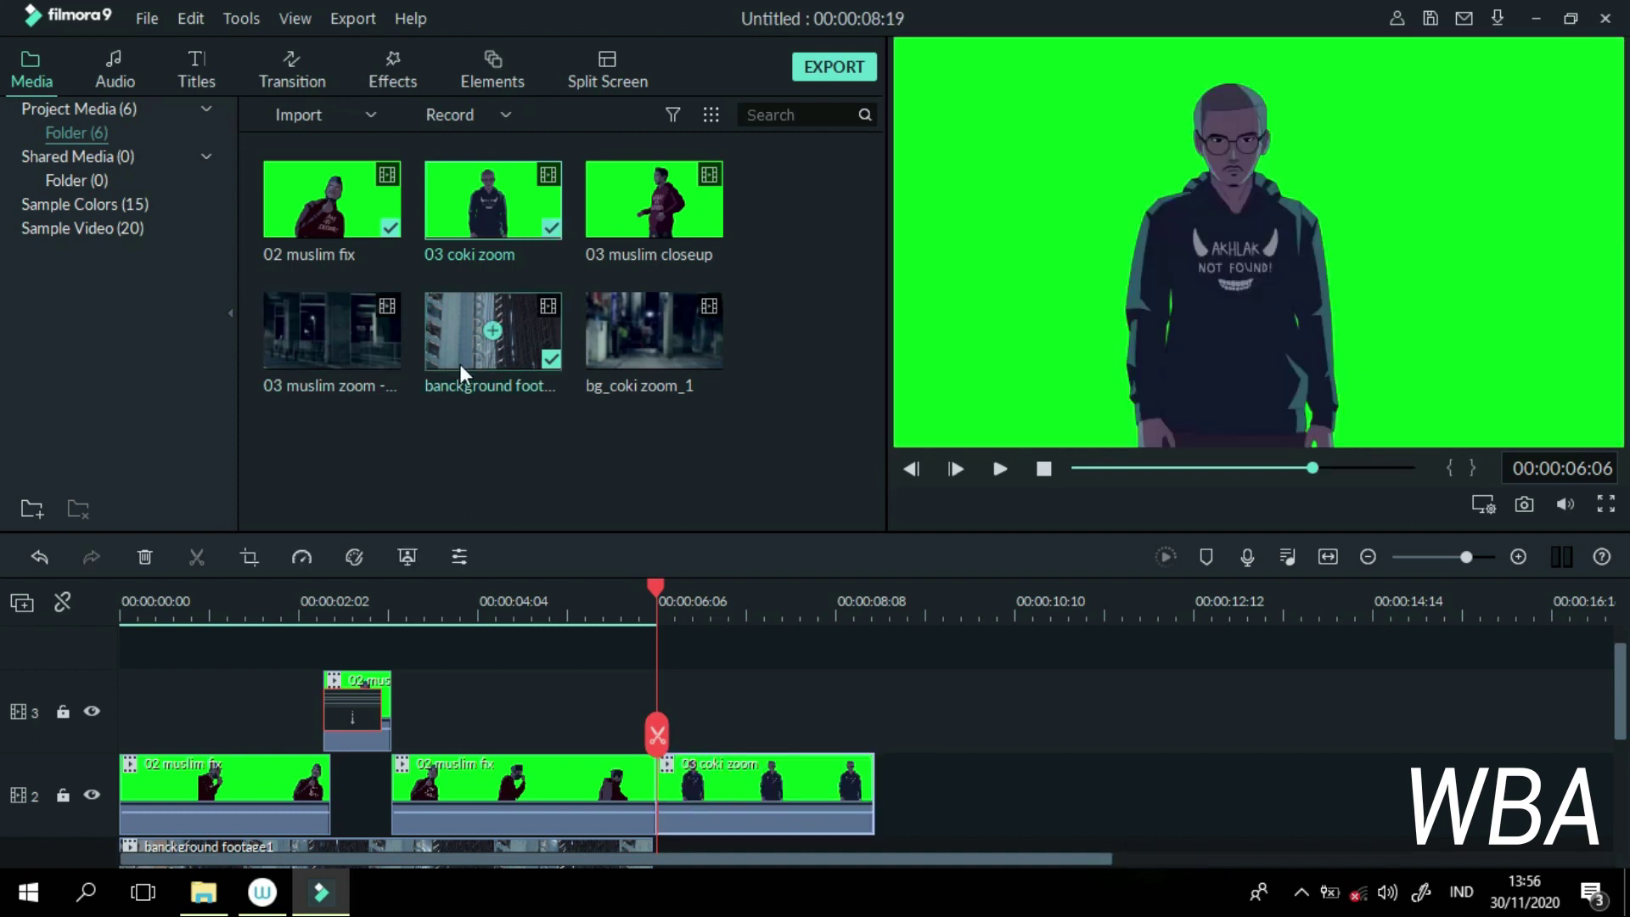
drag(642, 358, 653, 803)
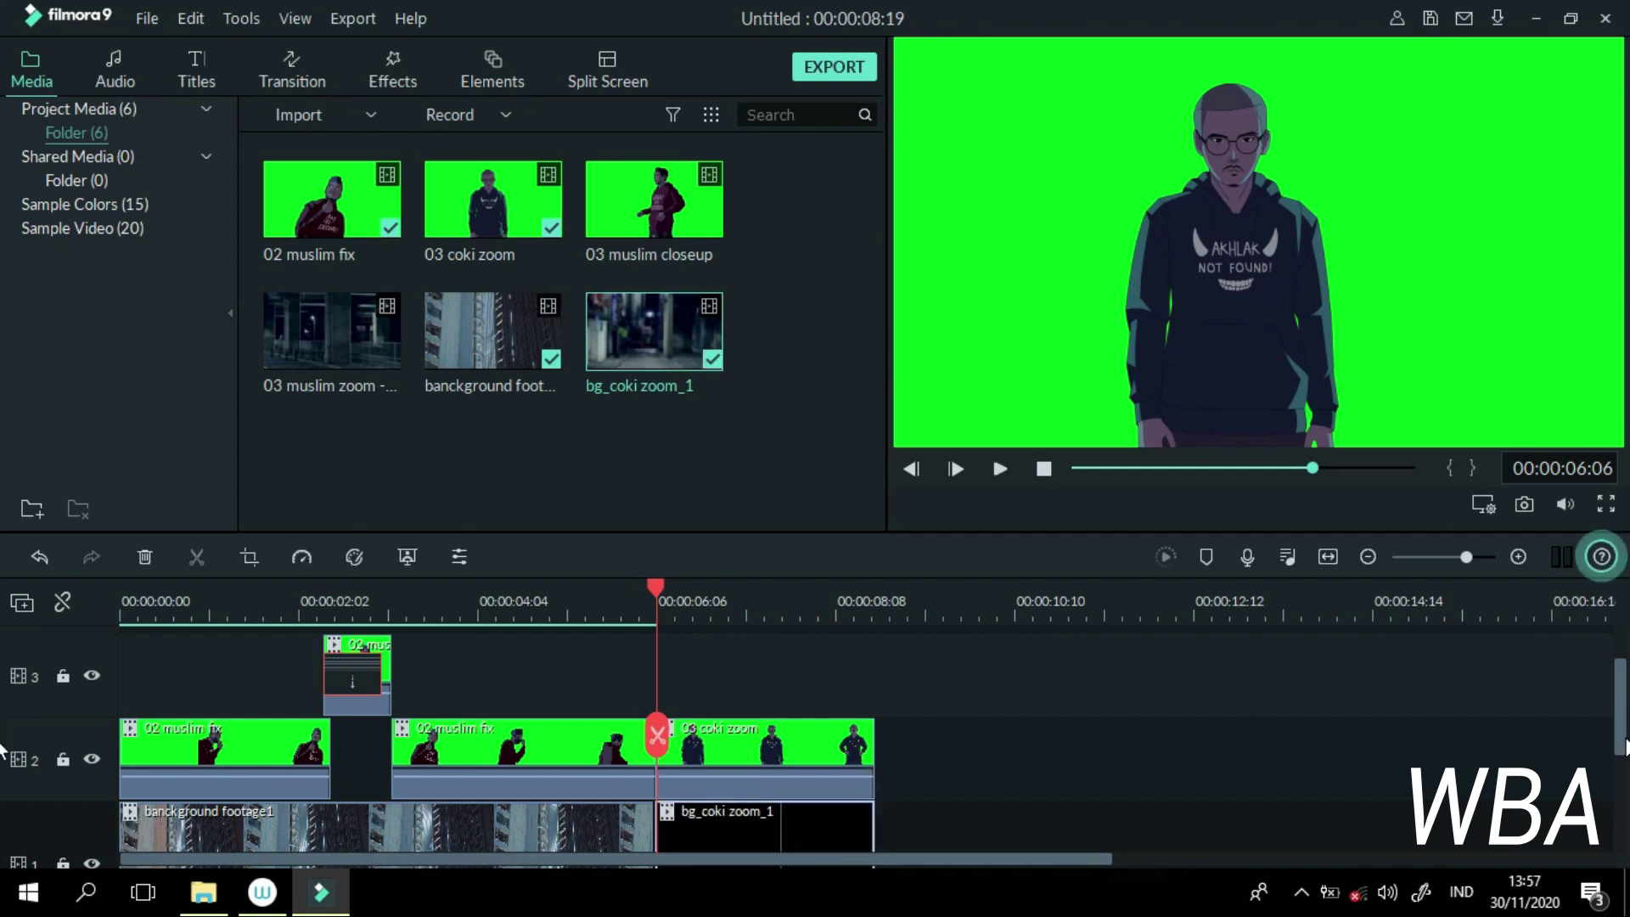
Step: Extend the end of the banckground footage1 clip on track 1 to close the gap before bg_coki zoom_1
drag(1467, 556, 1481, 556)
scroll(979, 685, down, 3)
scroll(775, 683, up, 1)
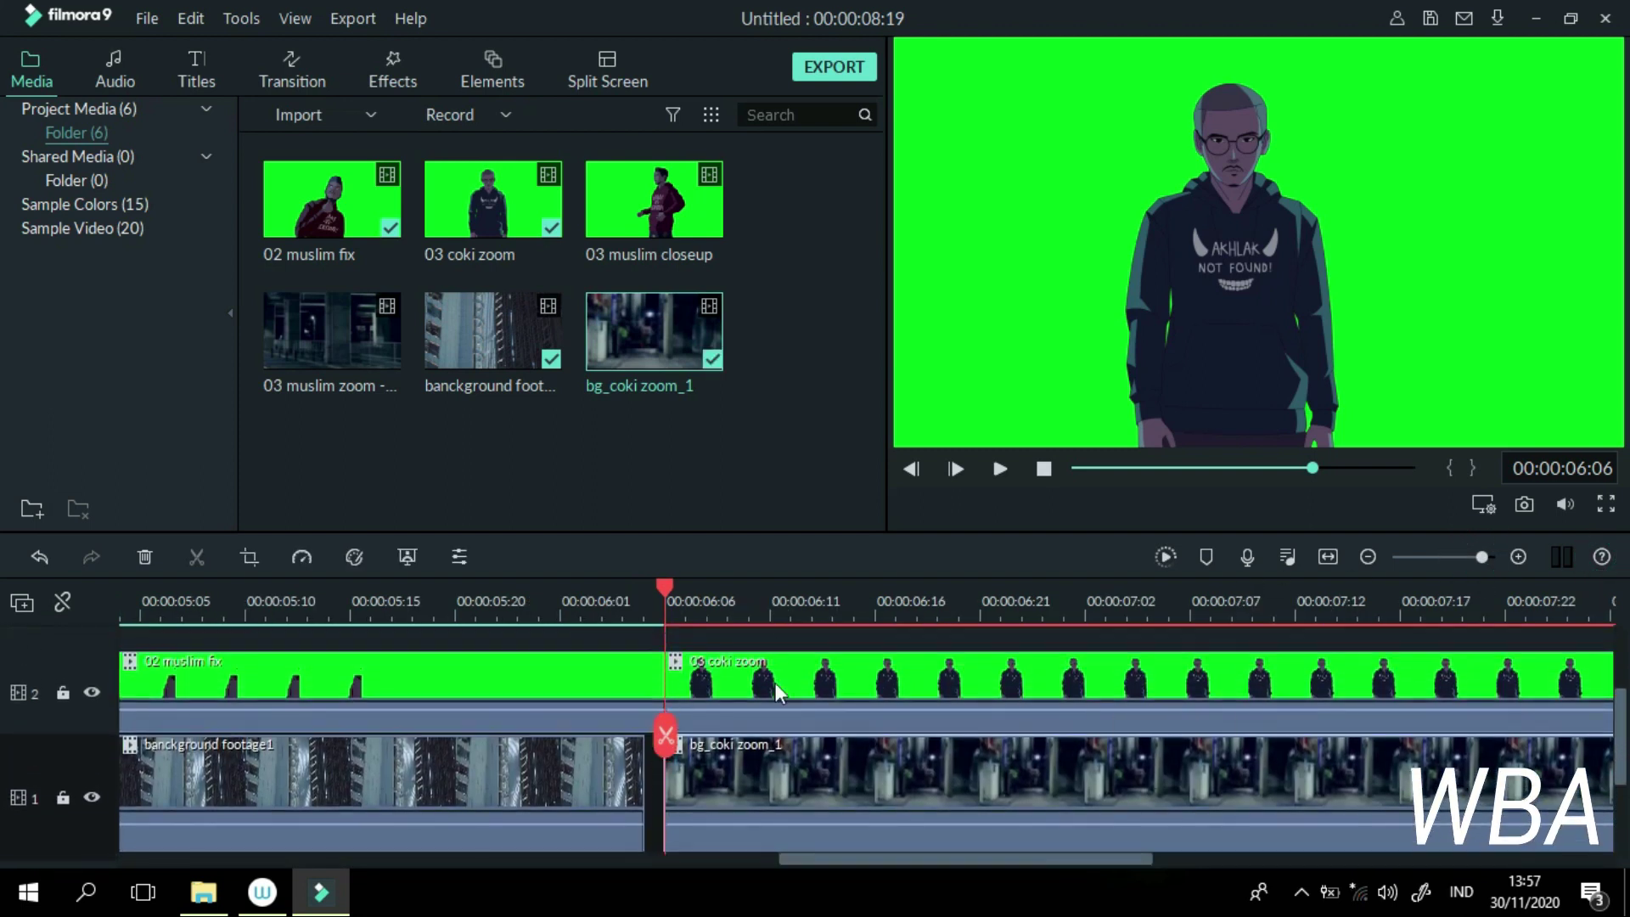
drag(642, 777, 664, 779)
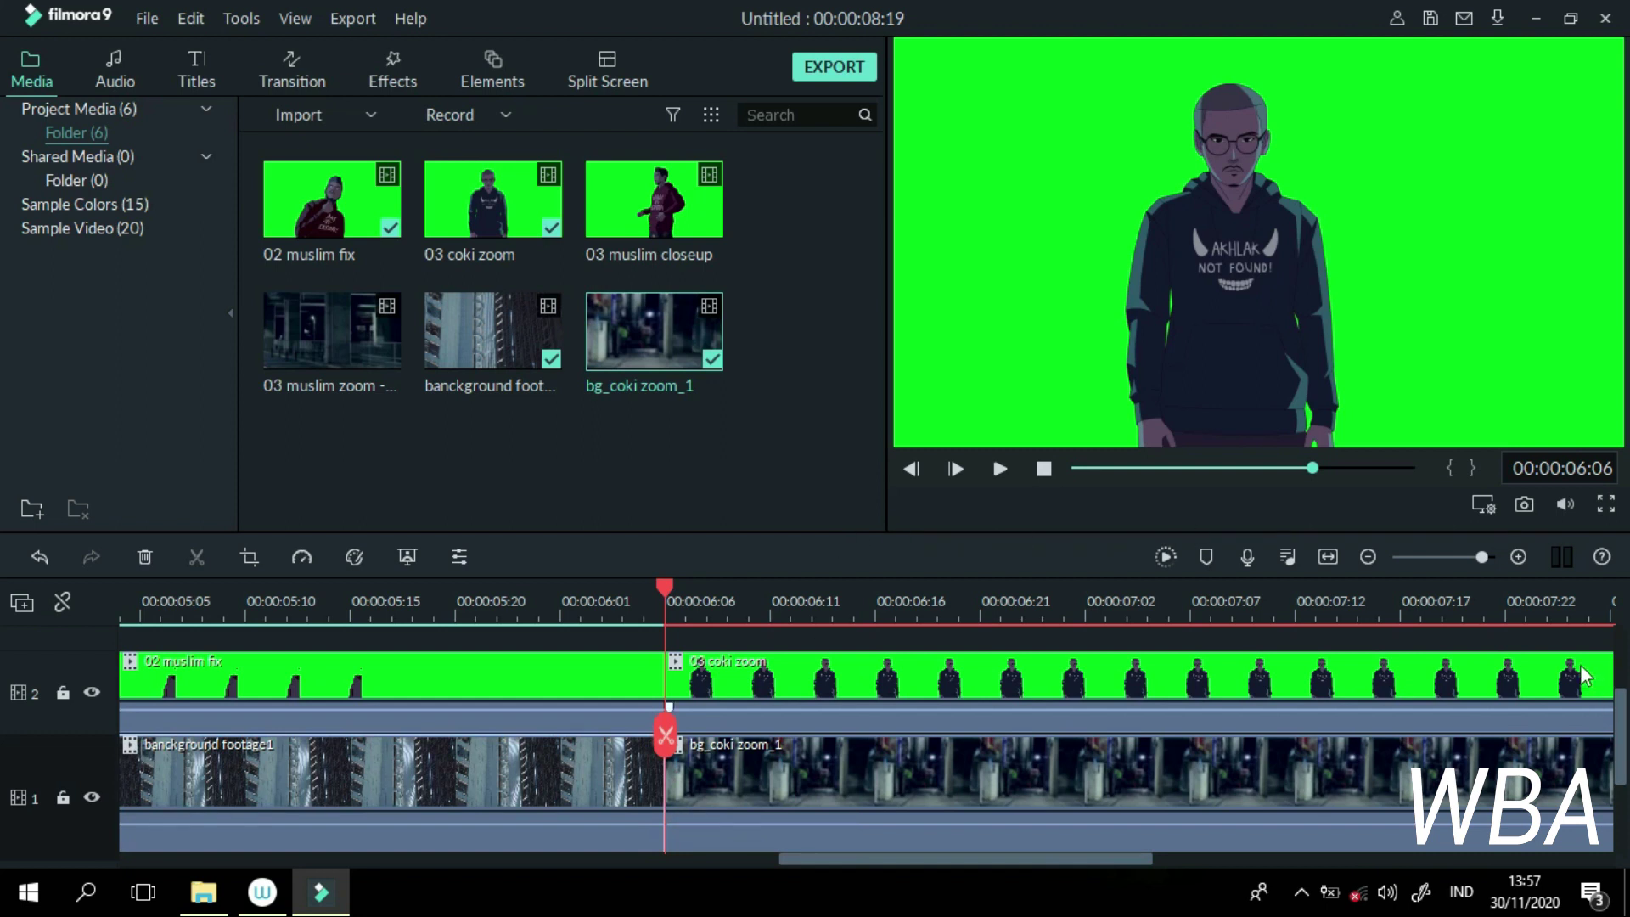
Step: Enable Chroma Key on the 03 coki zoom clip, with edge thickness reset to 0.00 and offset set to 20
click(1458, 556)
double_click(330, 685)
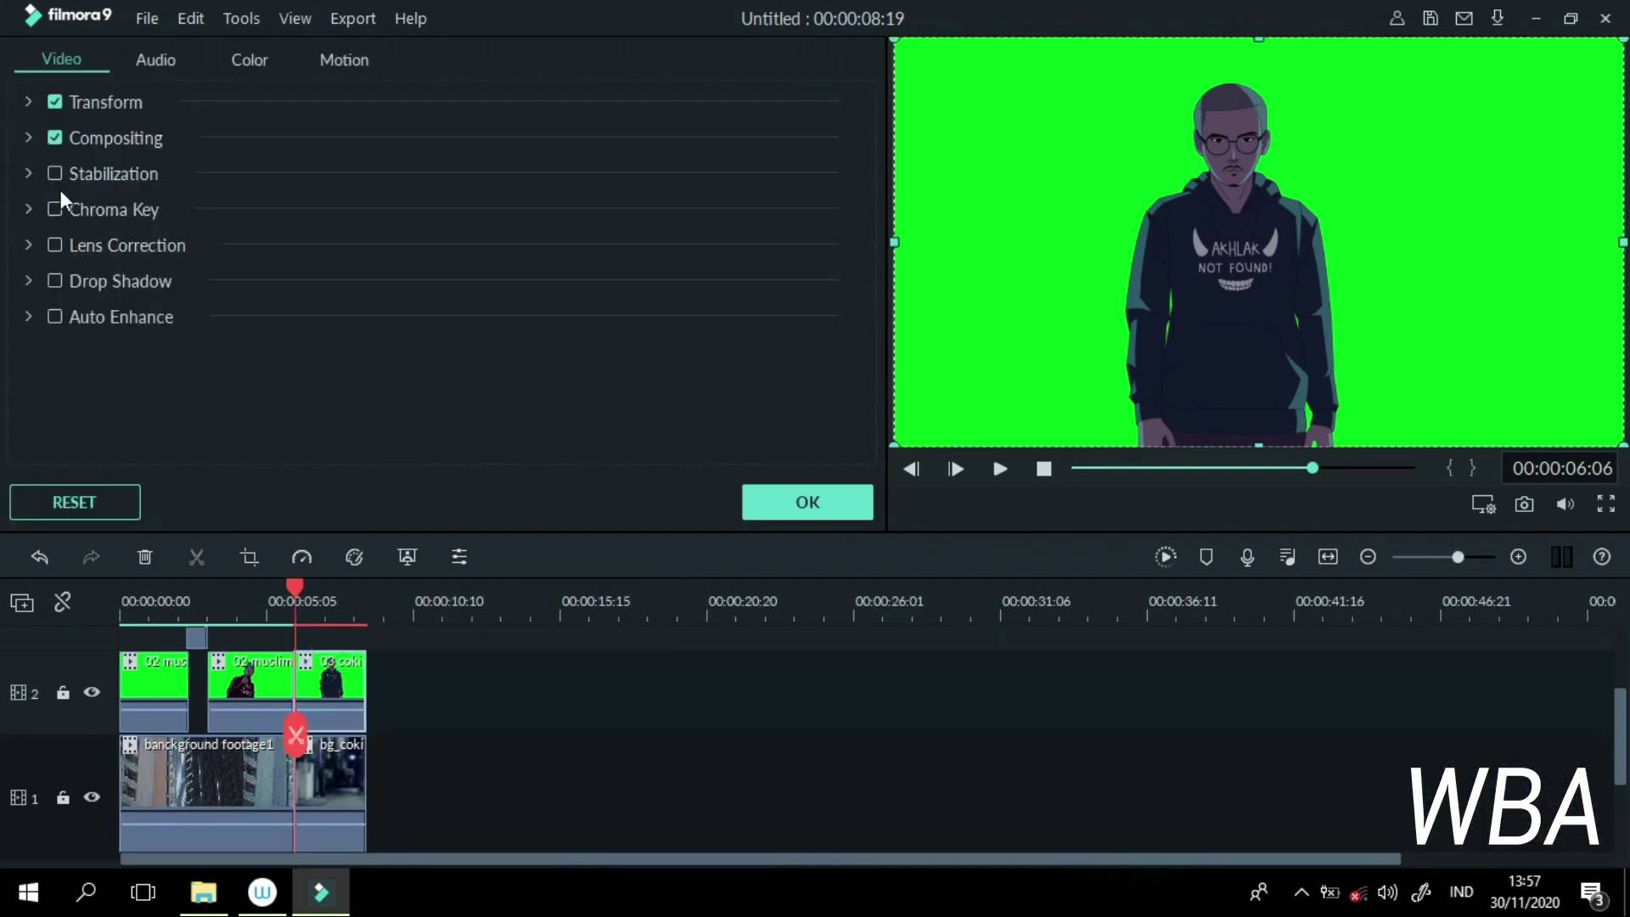
click(54, 209)
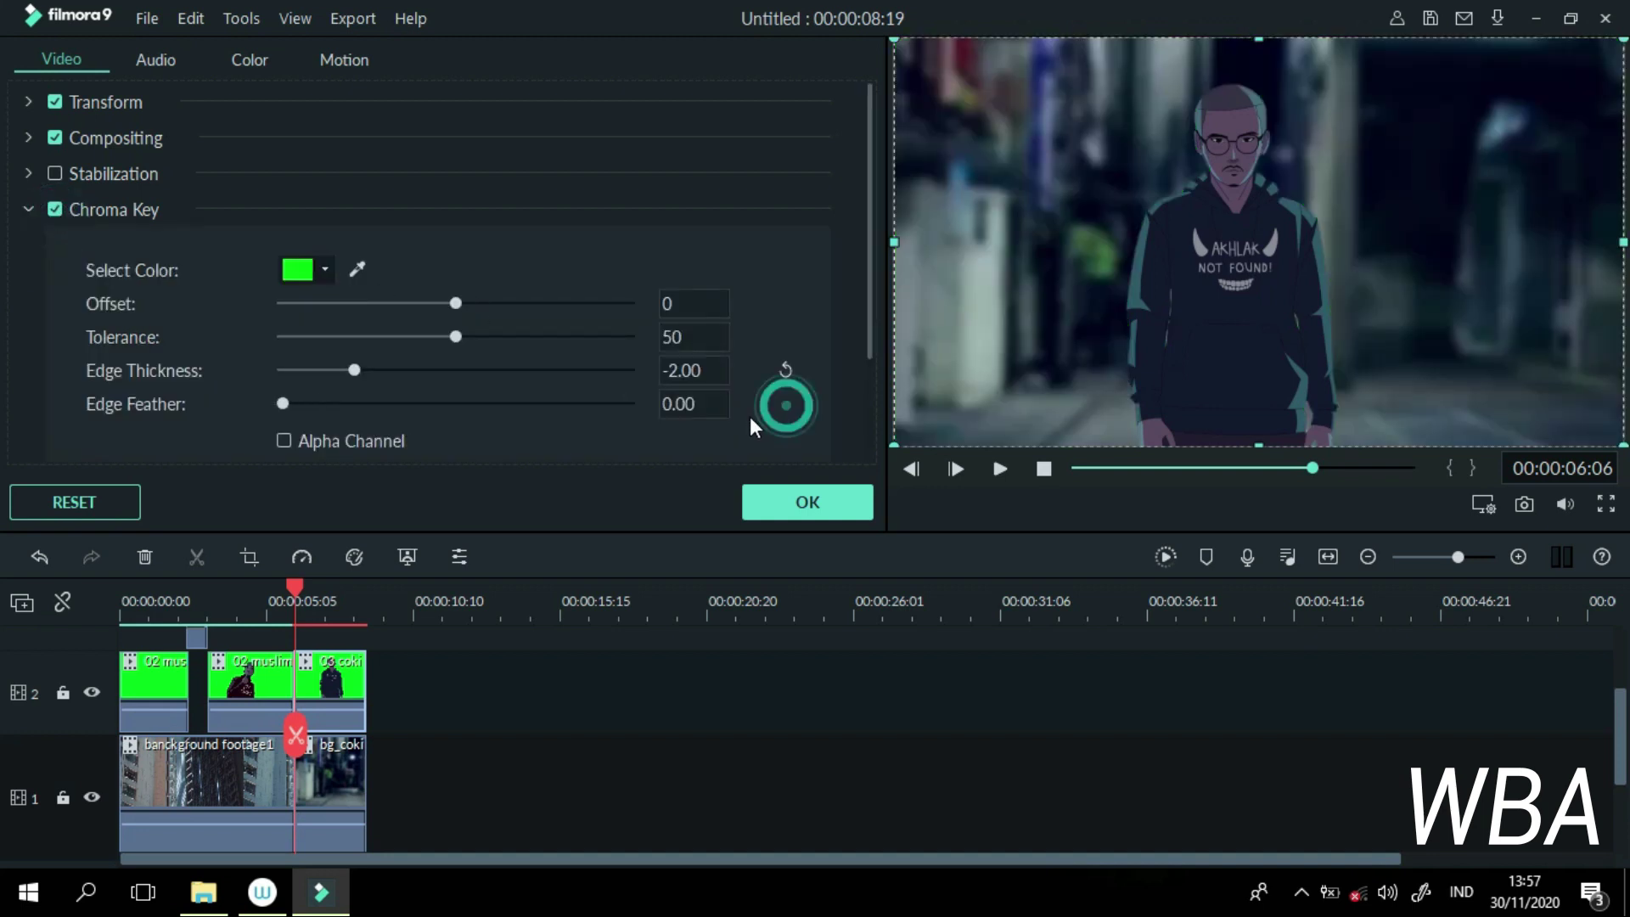
click(783, 370)
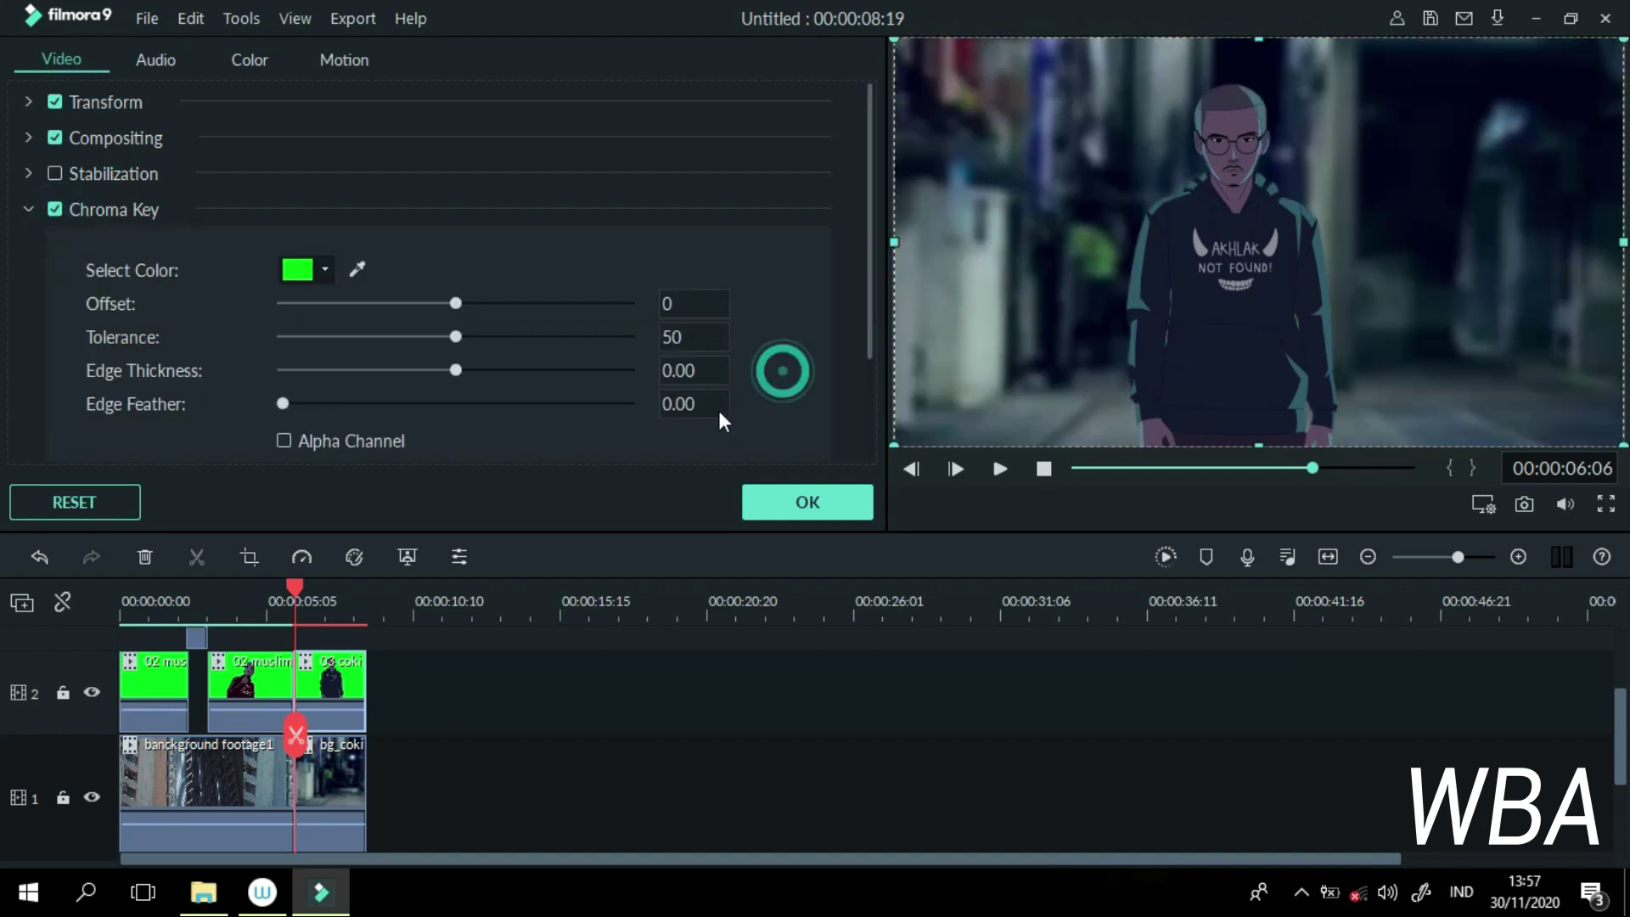
click(679, 303)
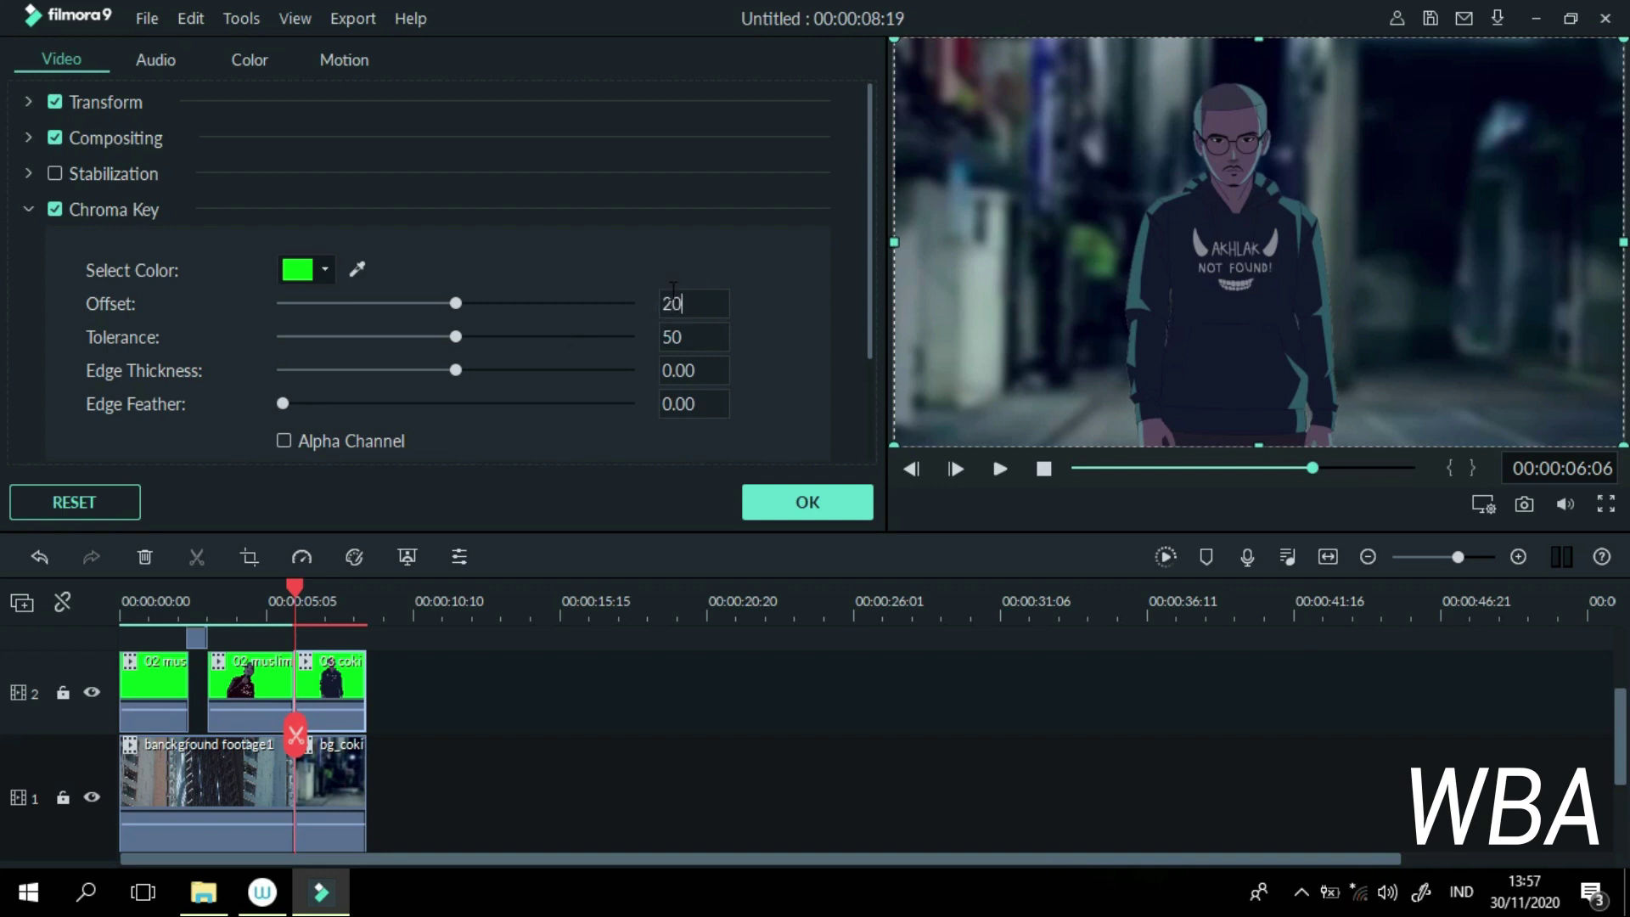
click(813, 513)
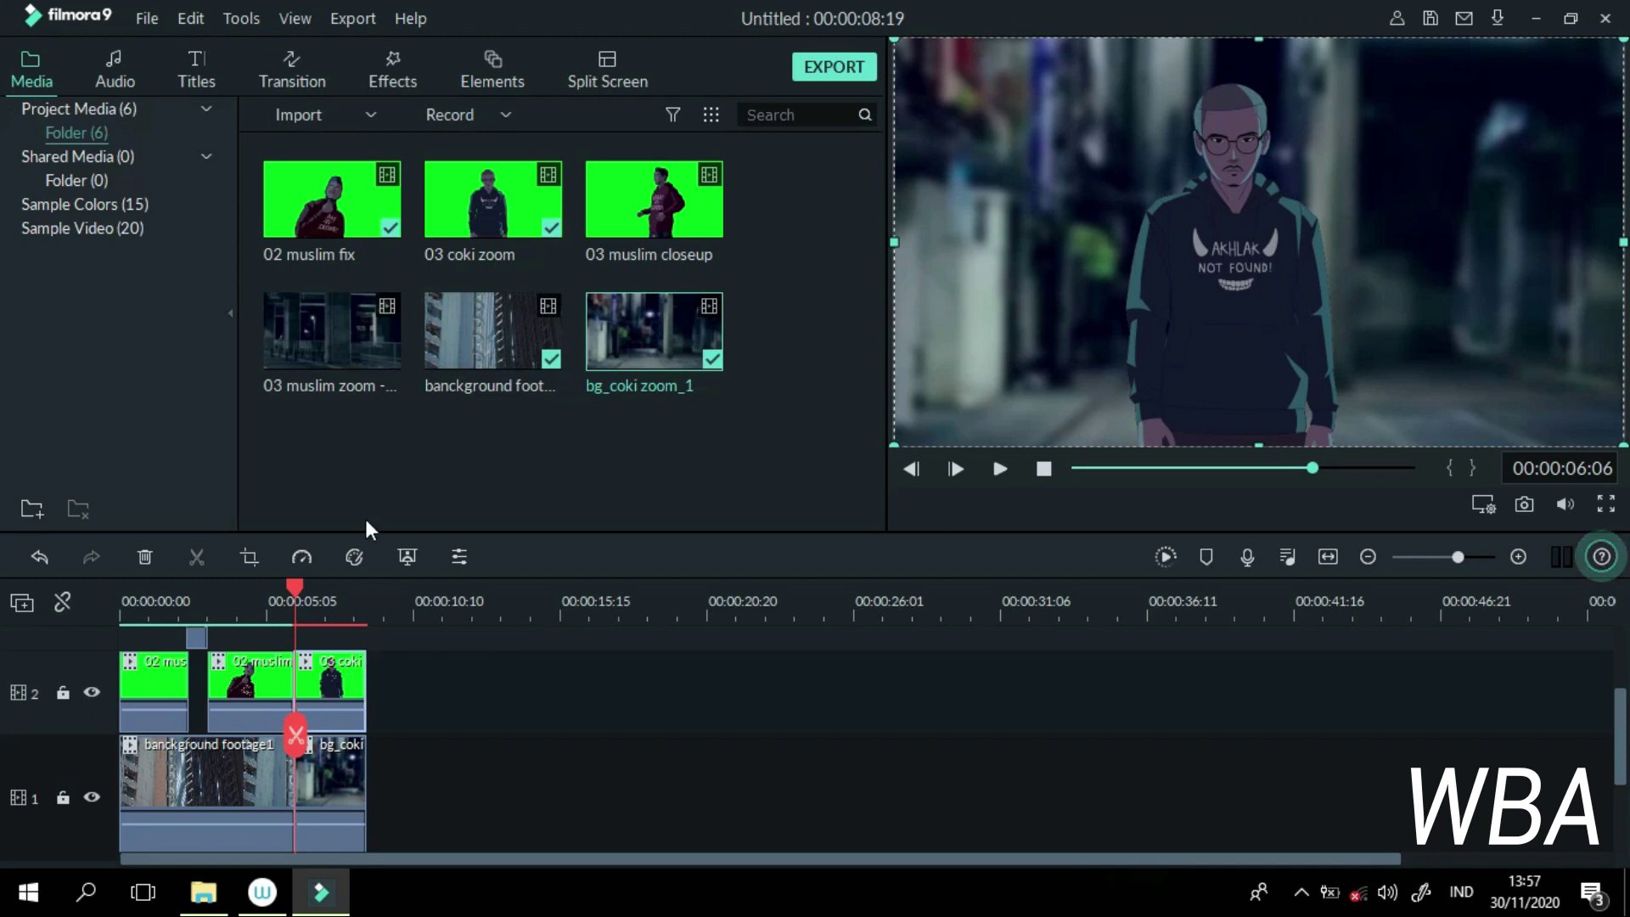
Step: Render the timeline preview and play the keyed 03 coki zoom section from 00:00:06:06
click(1468, 557)
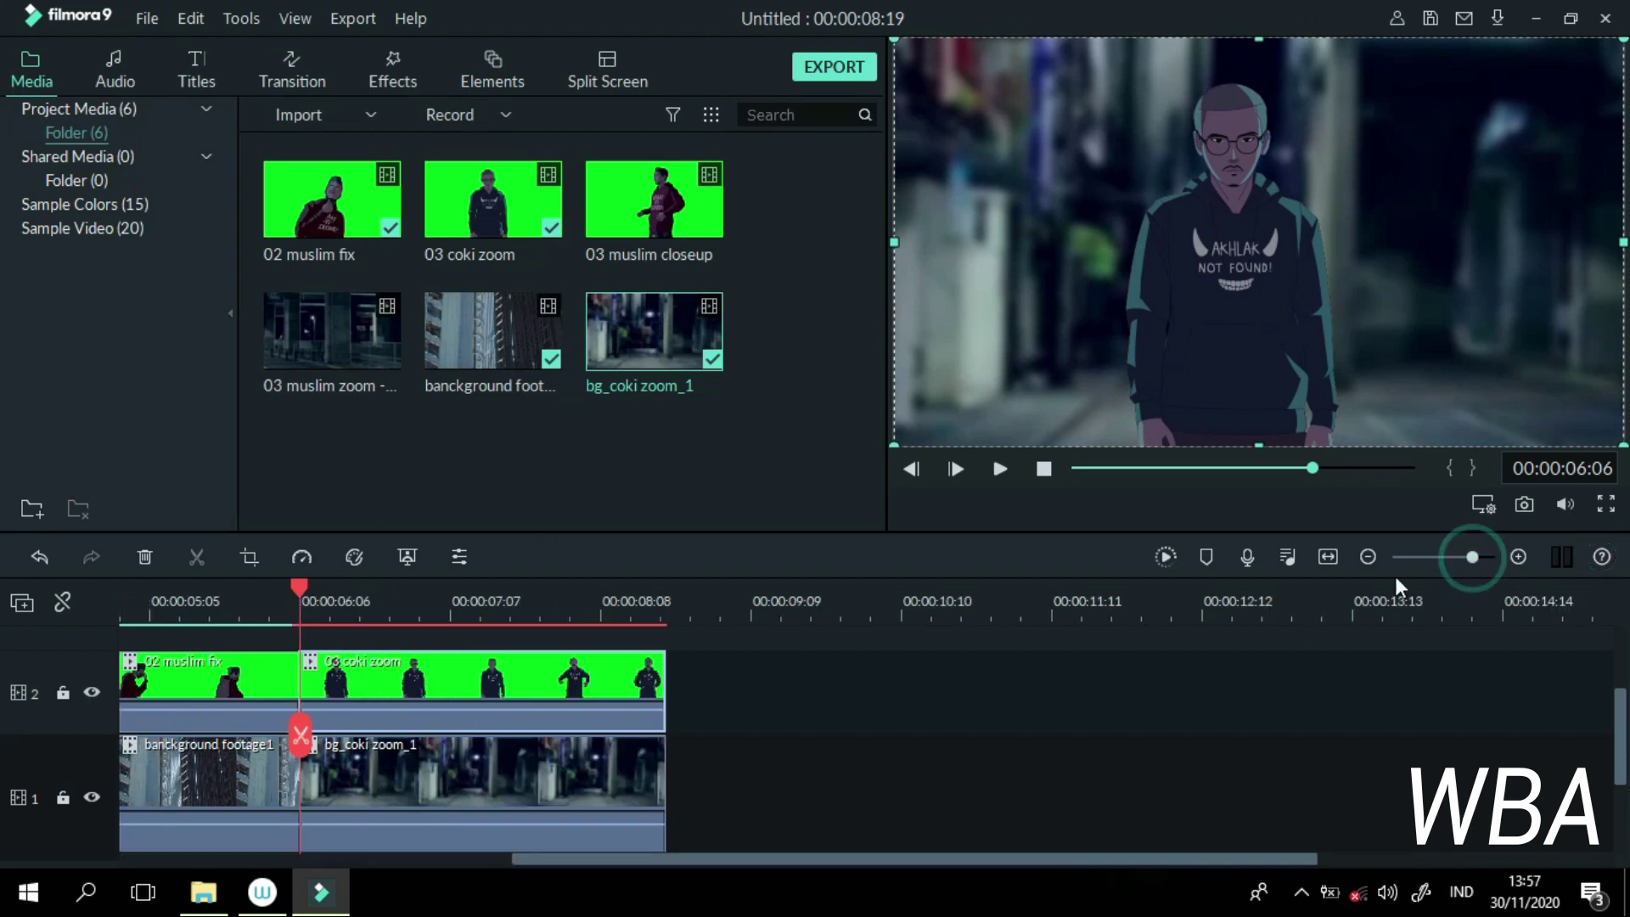
key(space)
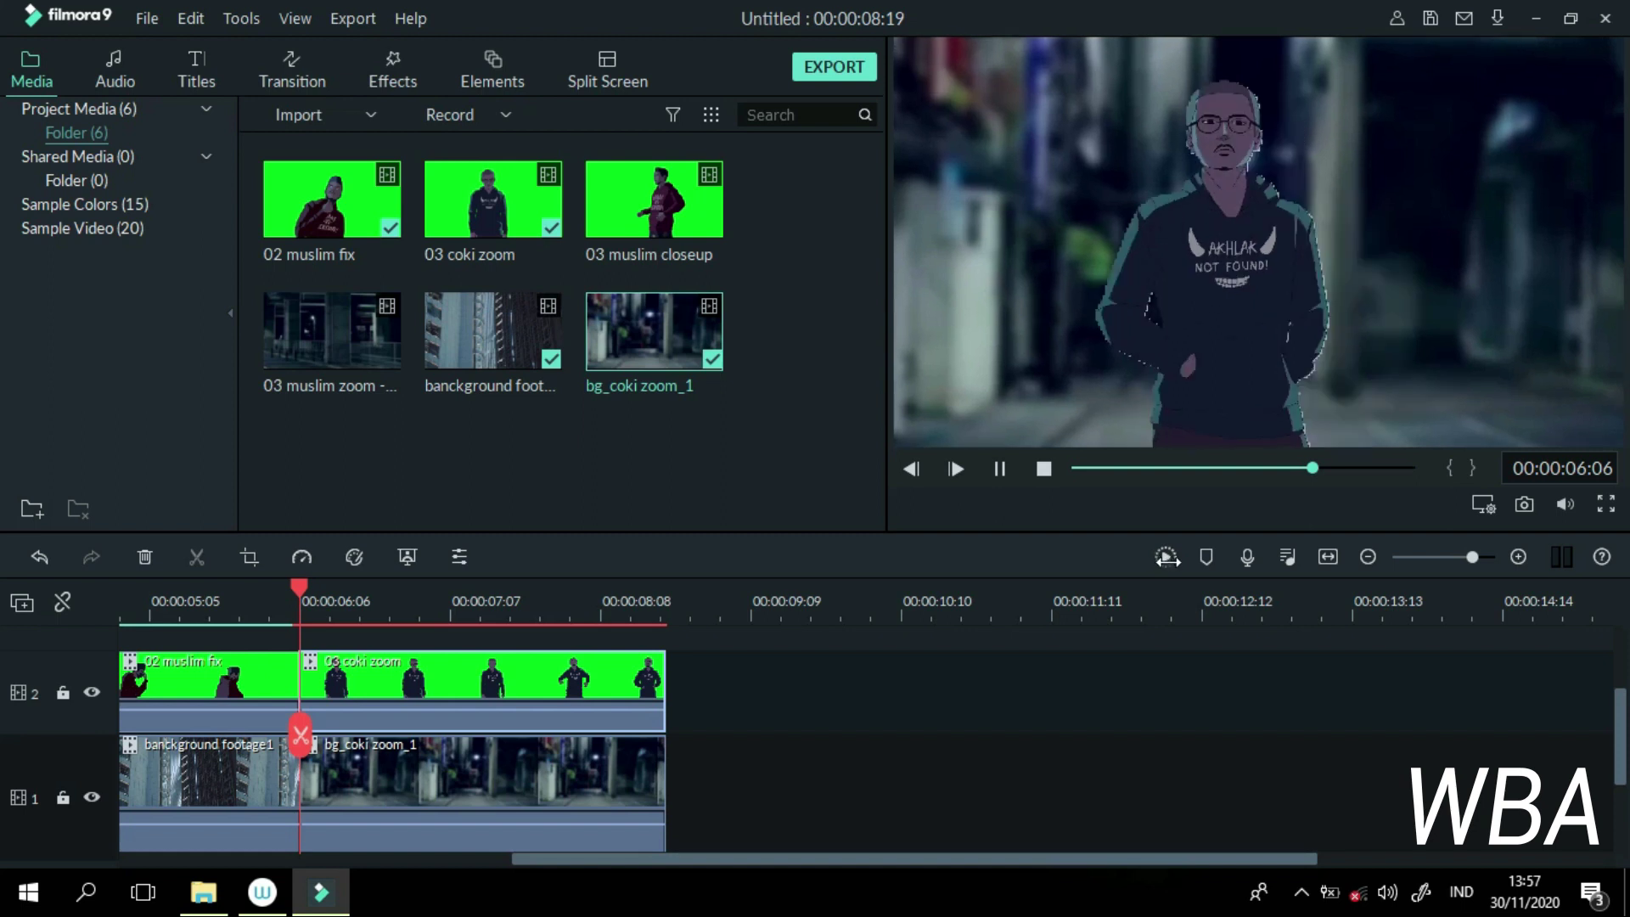
click(1165, 557)
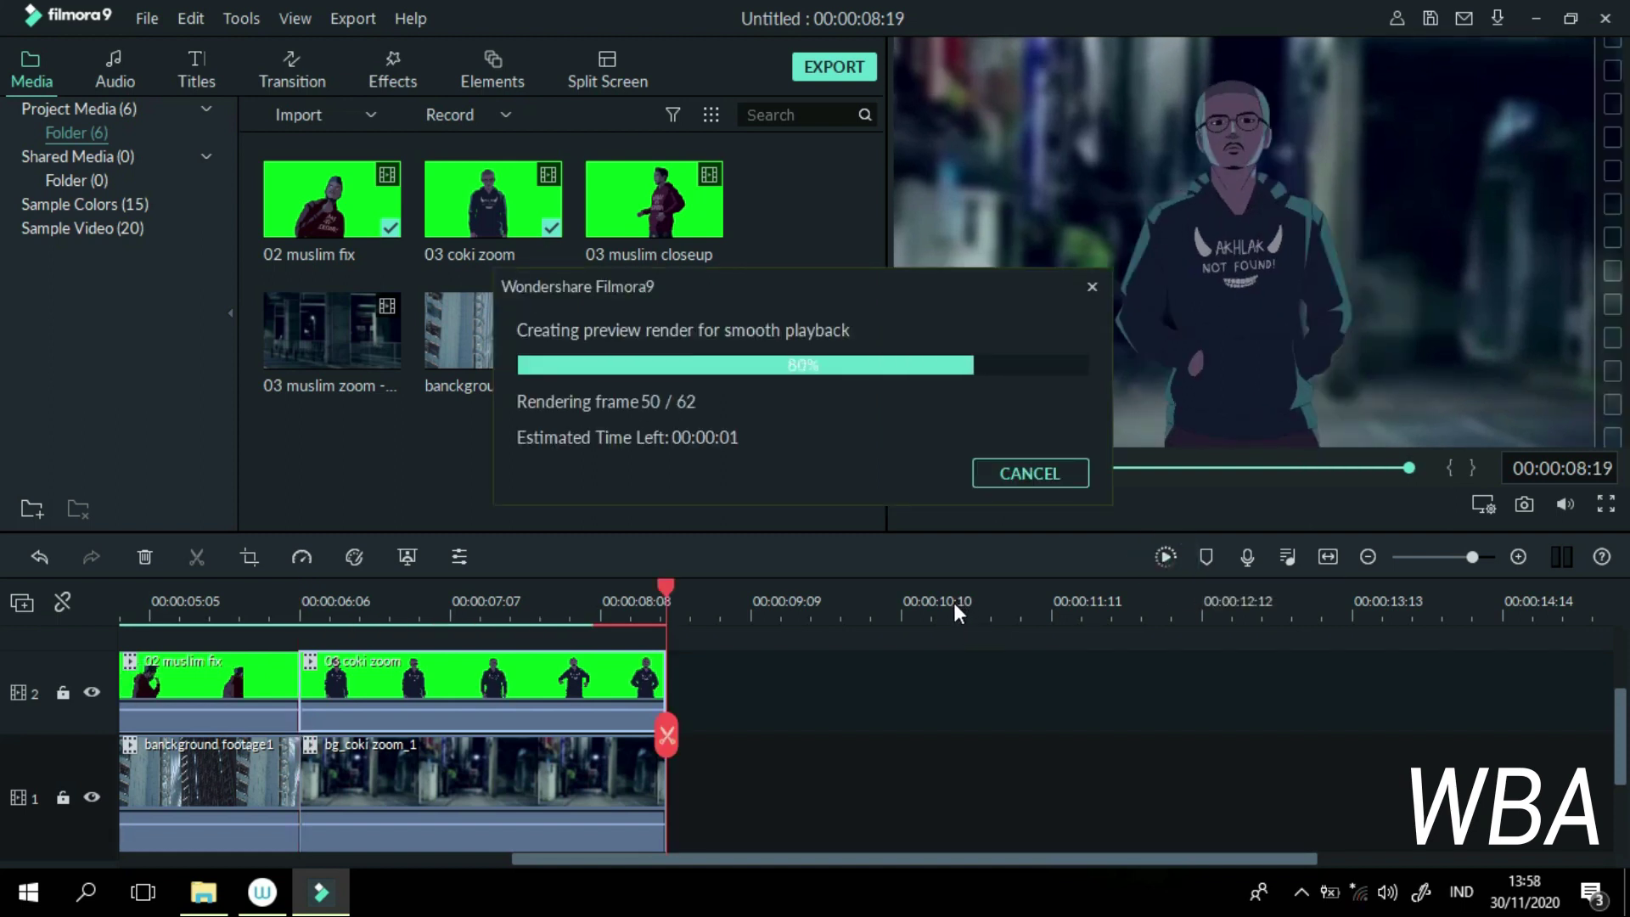
click(300, 600)
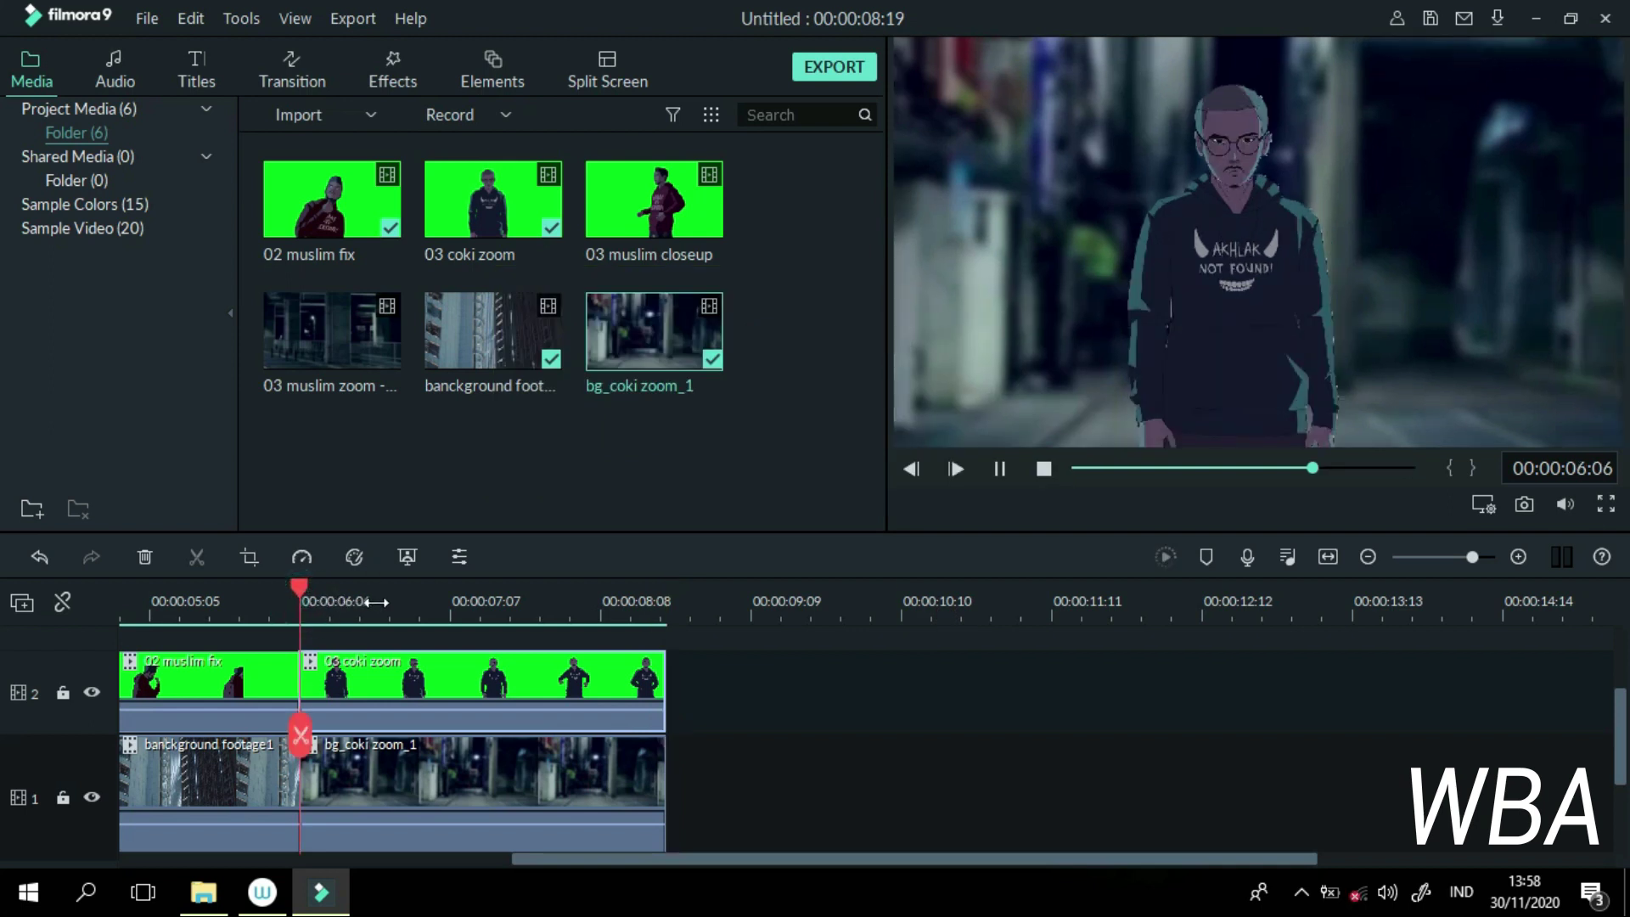
key(space)
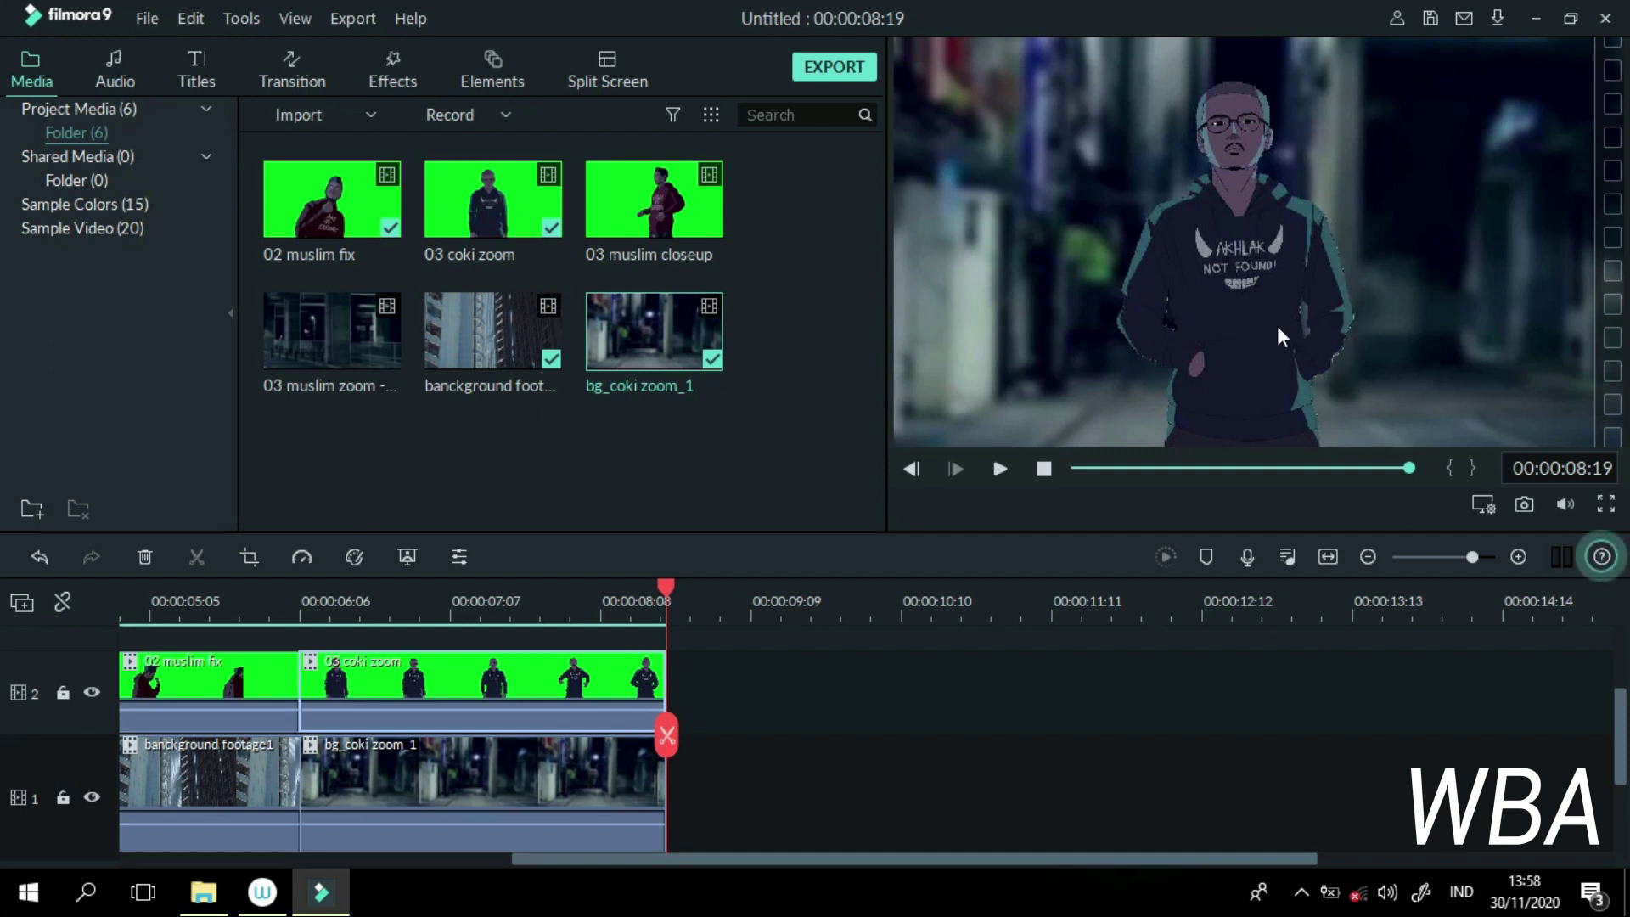
Step: Split the 03 coki zoom clip at 00:00:07:00 and trim the start of its first piece, leaving a short gap after 02 muslim fix
click(306, 604)
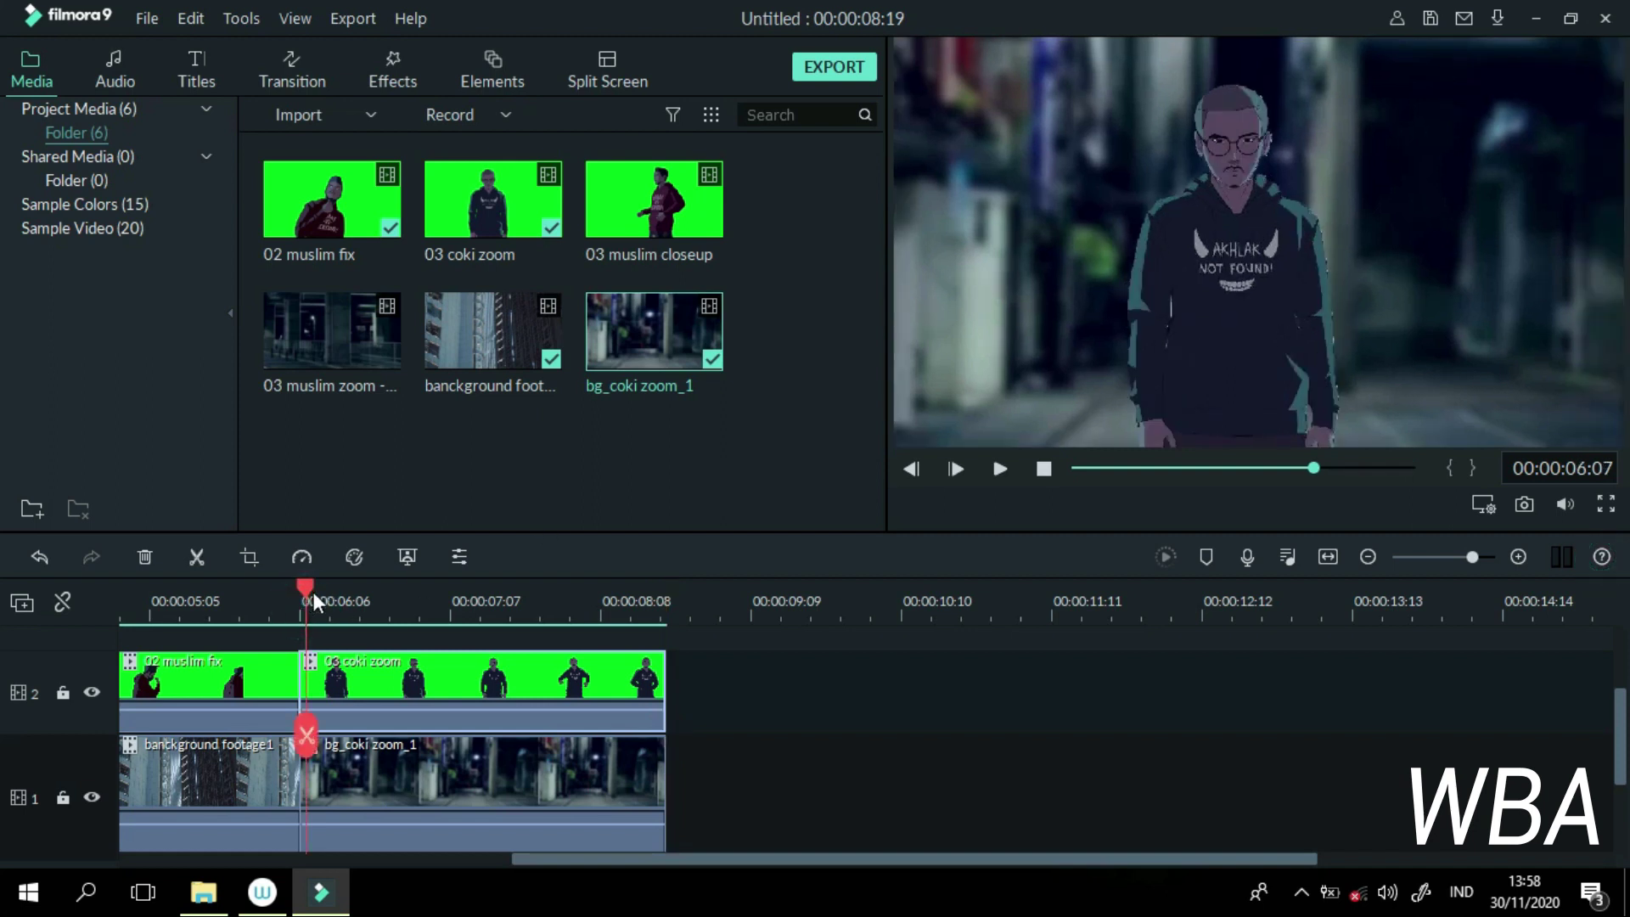
scroll(305, 599, up, 1)
scroll(352, 600, up, 2)
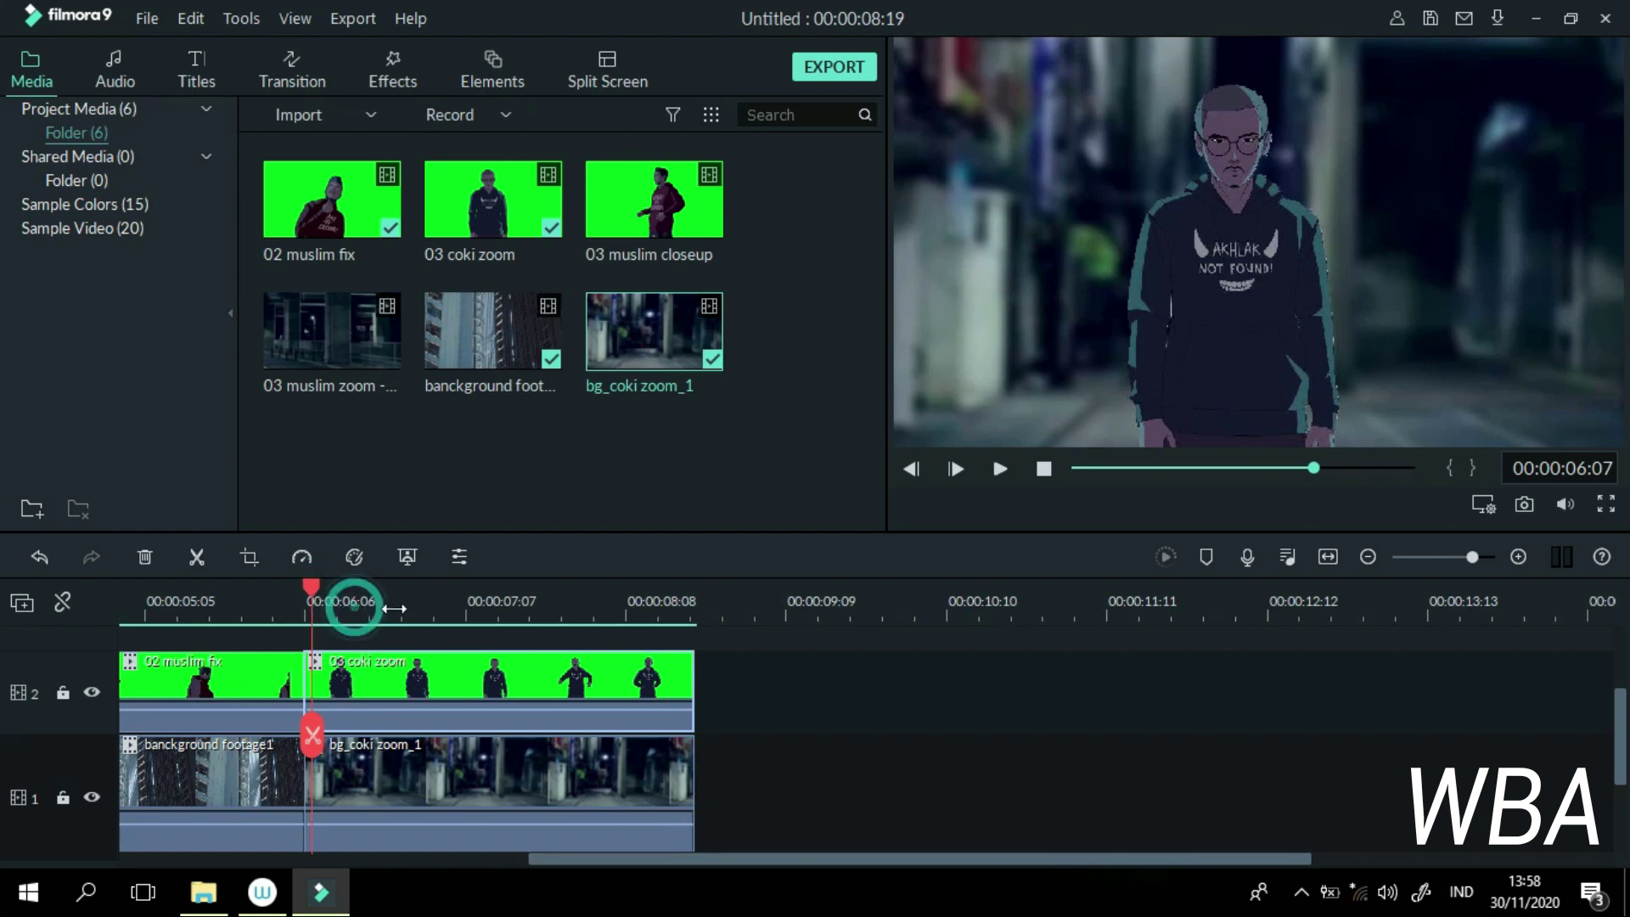
drag(308, 594, 527, 677)
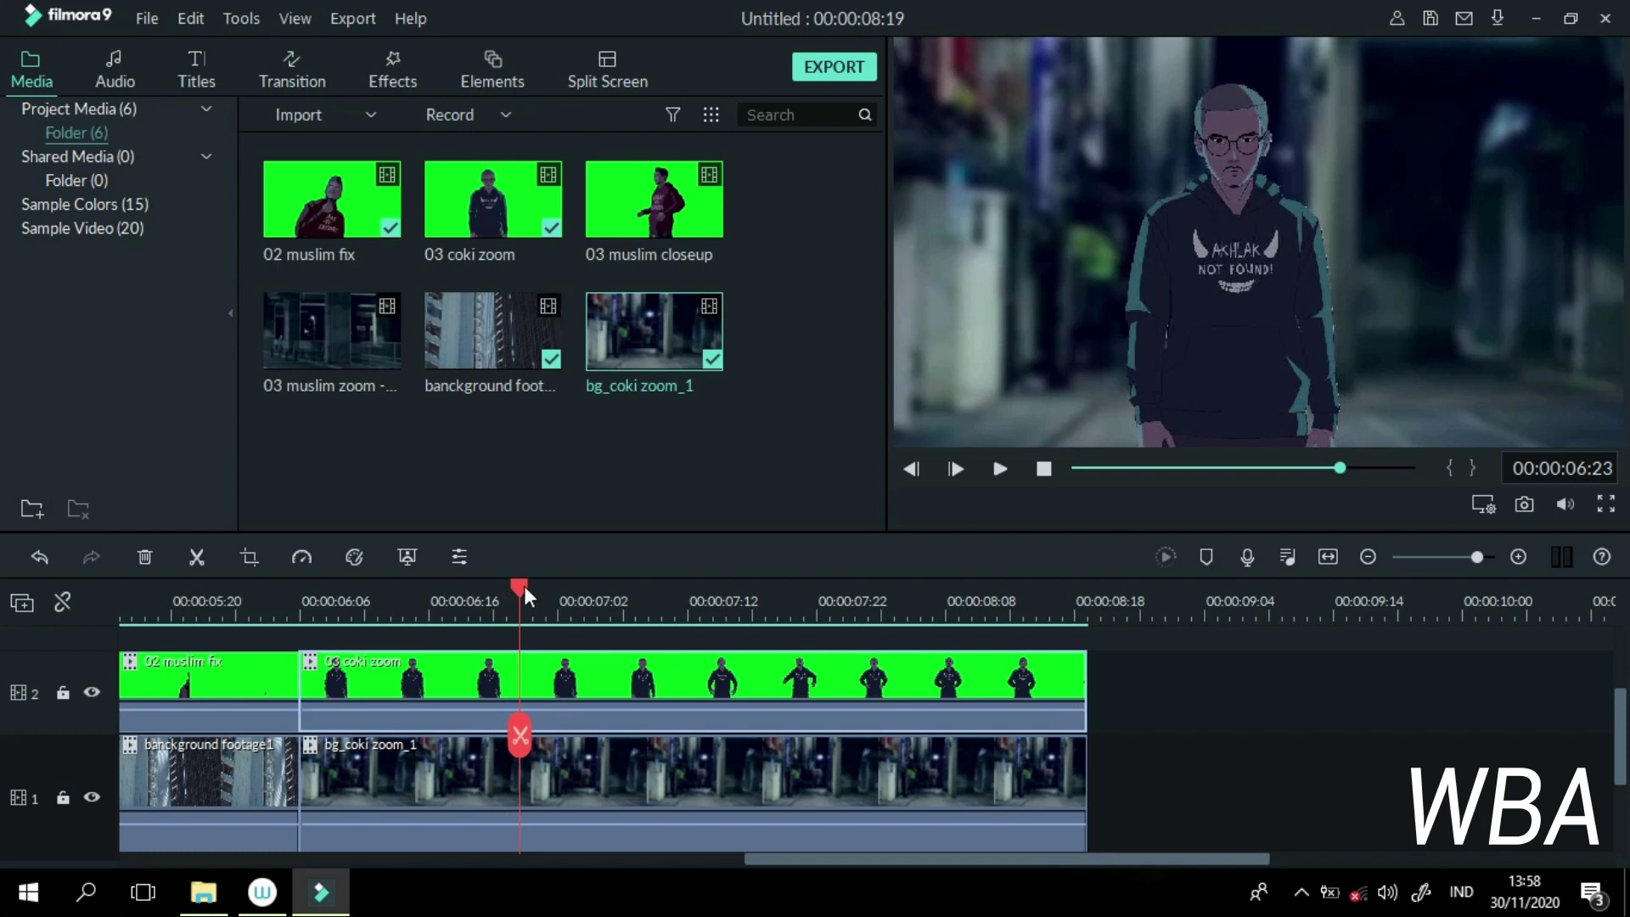
drag(520, 601, 536, 663)
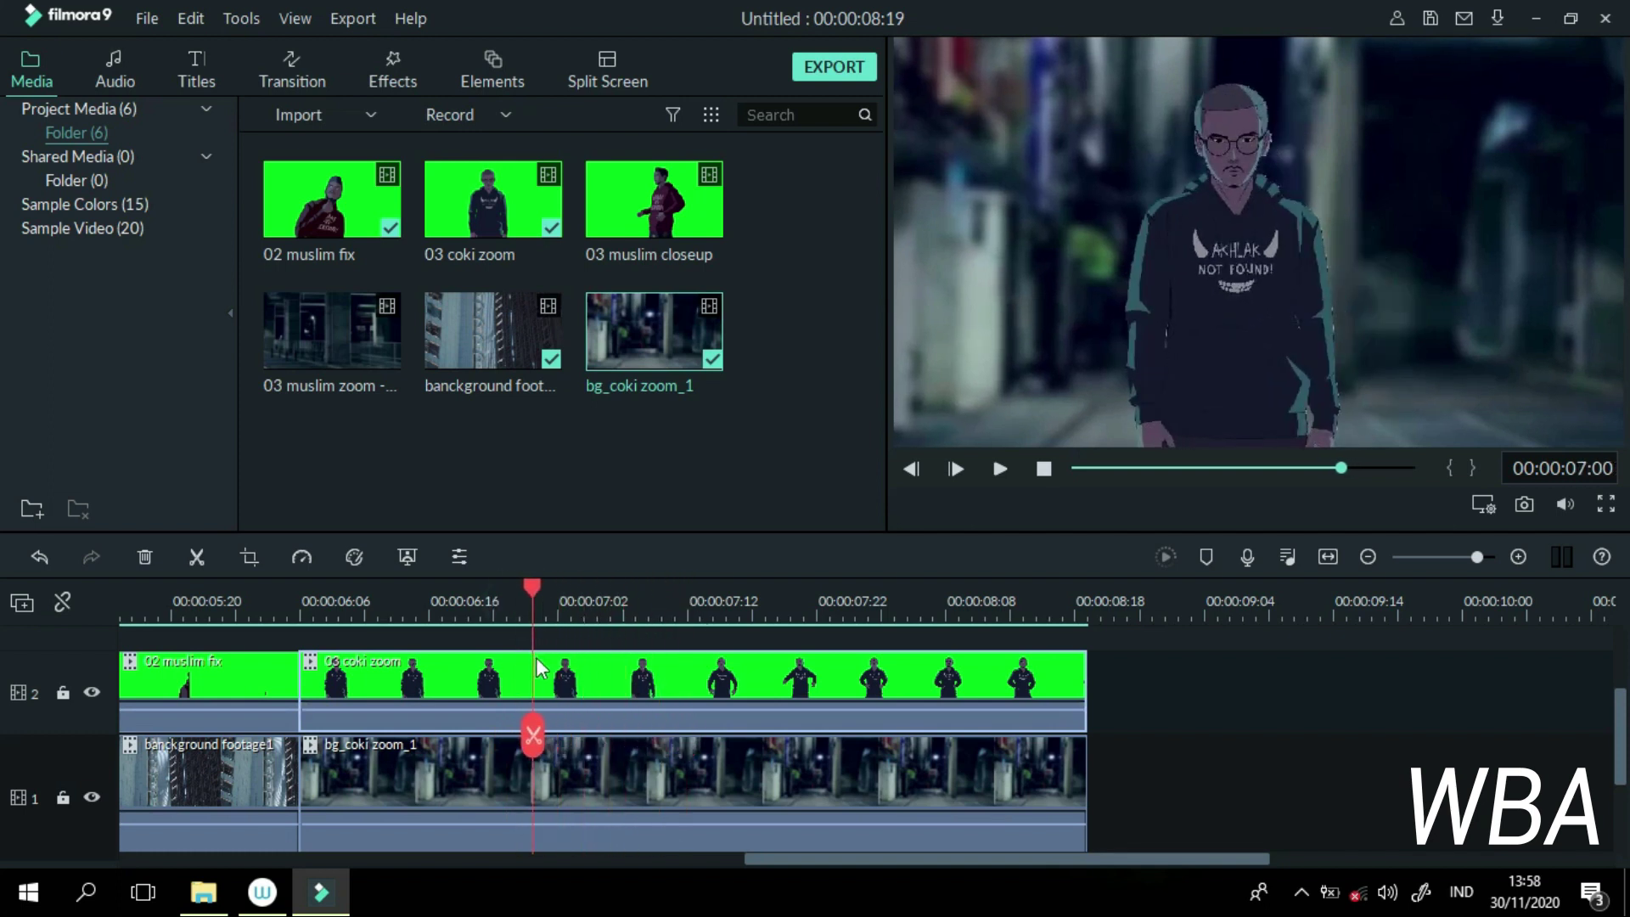
click(200, 557)
click(317, 669)
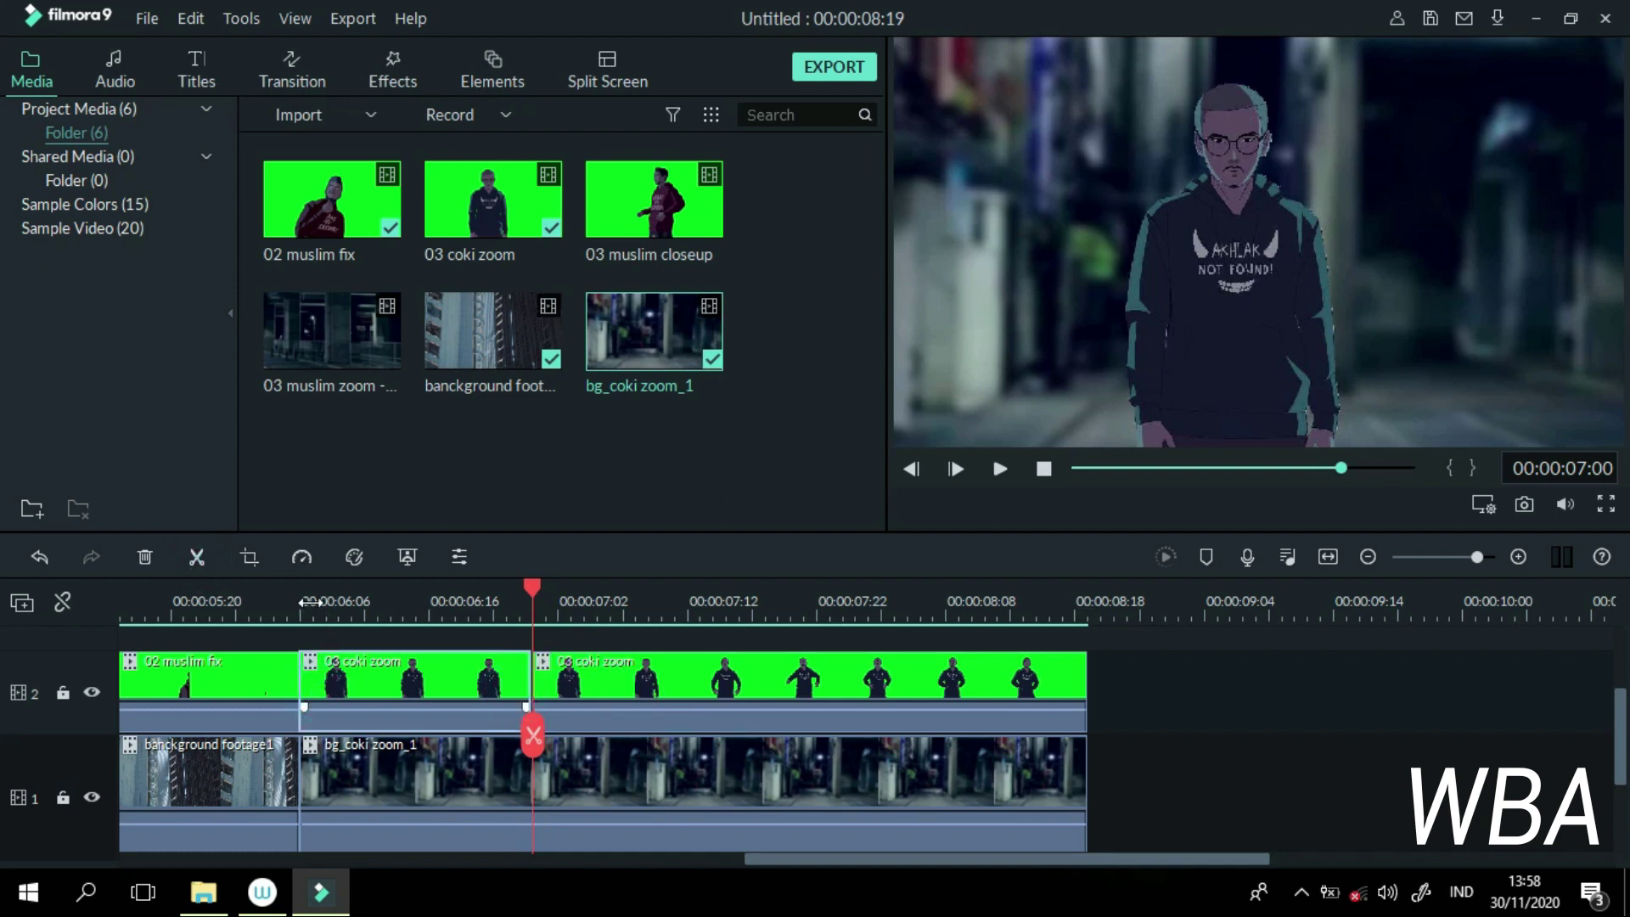
drag(321, 674, 371, 699)
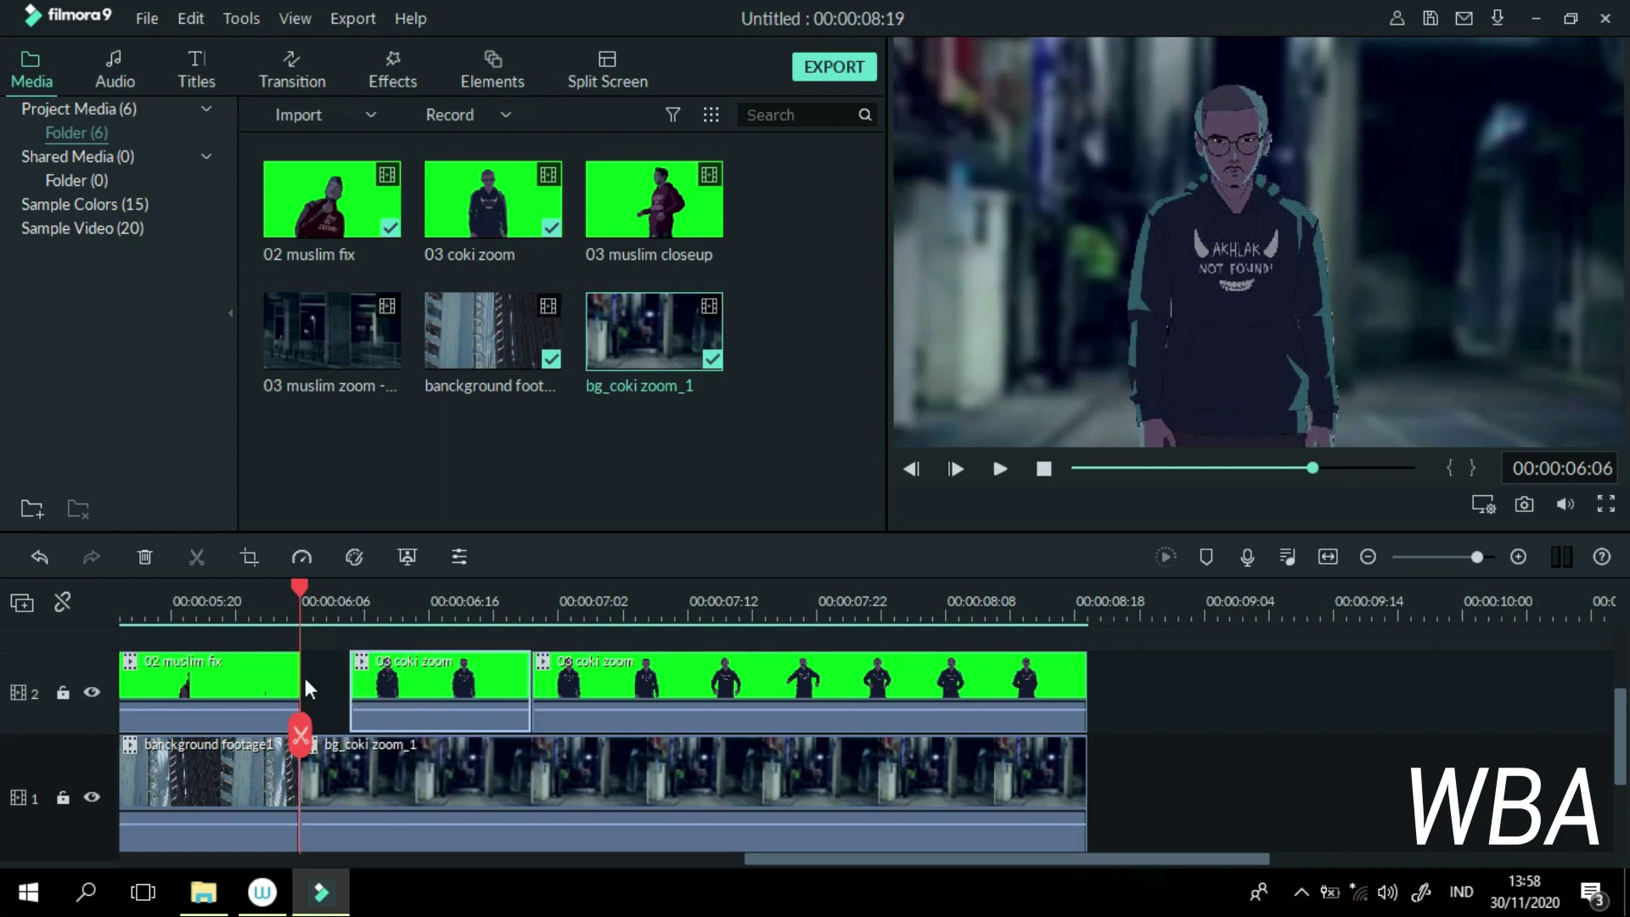
Step: Apply the Chaos 1 shake effect and the Blind transition to the trimmed first piece of 03 coki zoom
drag(765, 862, 506, 859)
scroll(482, 679, right, 6)
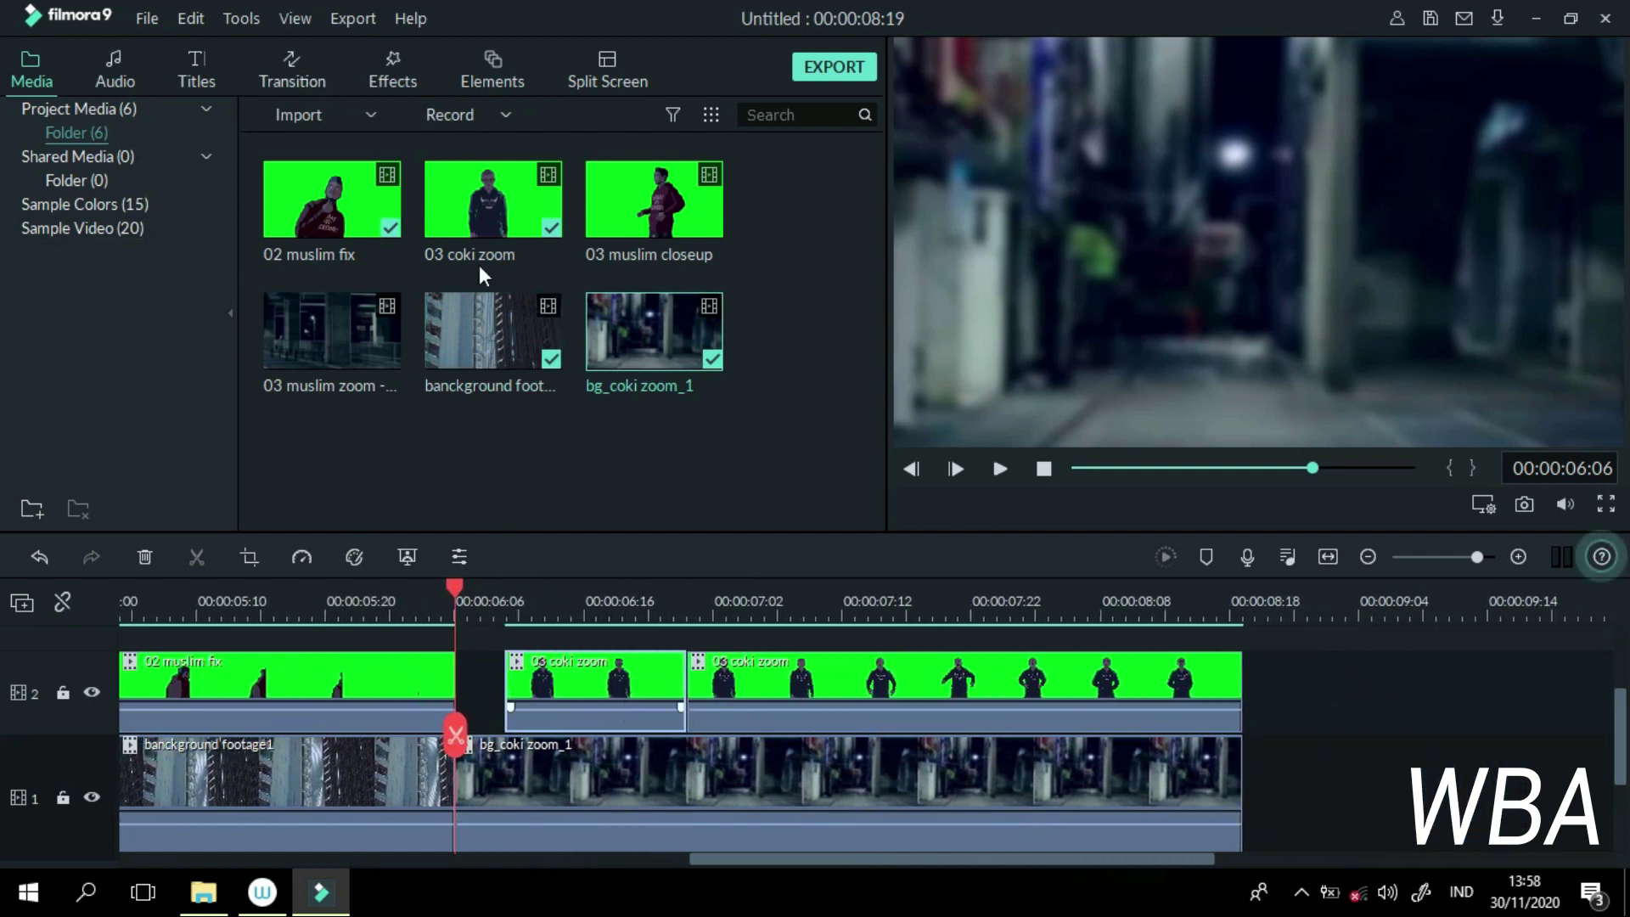
click(393, 65)
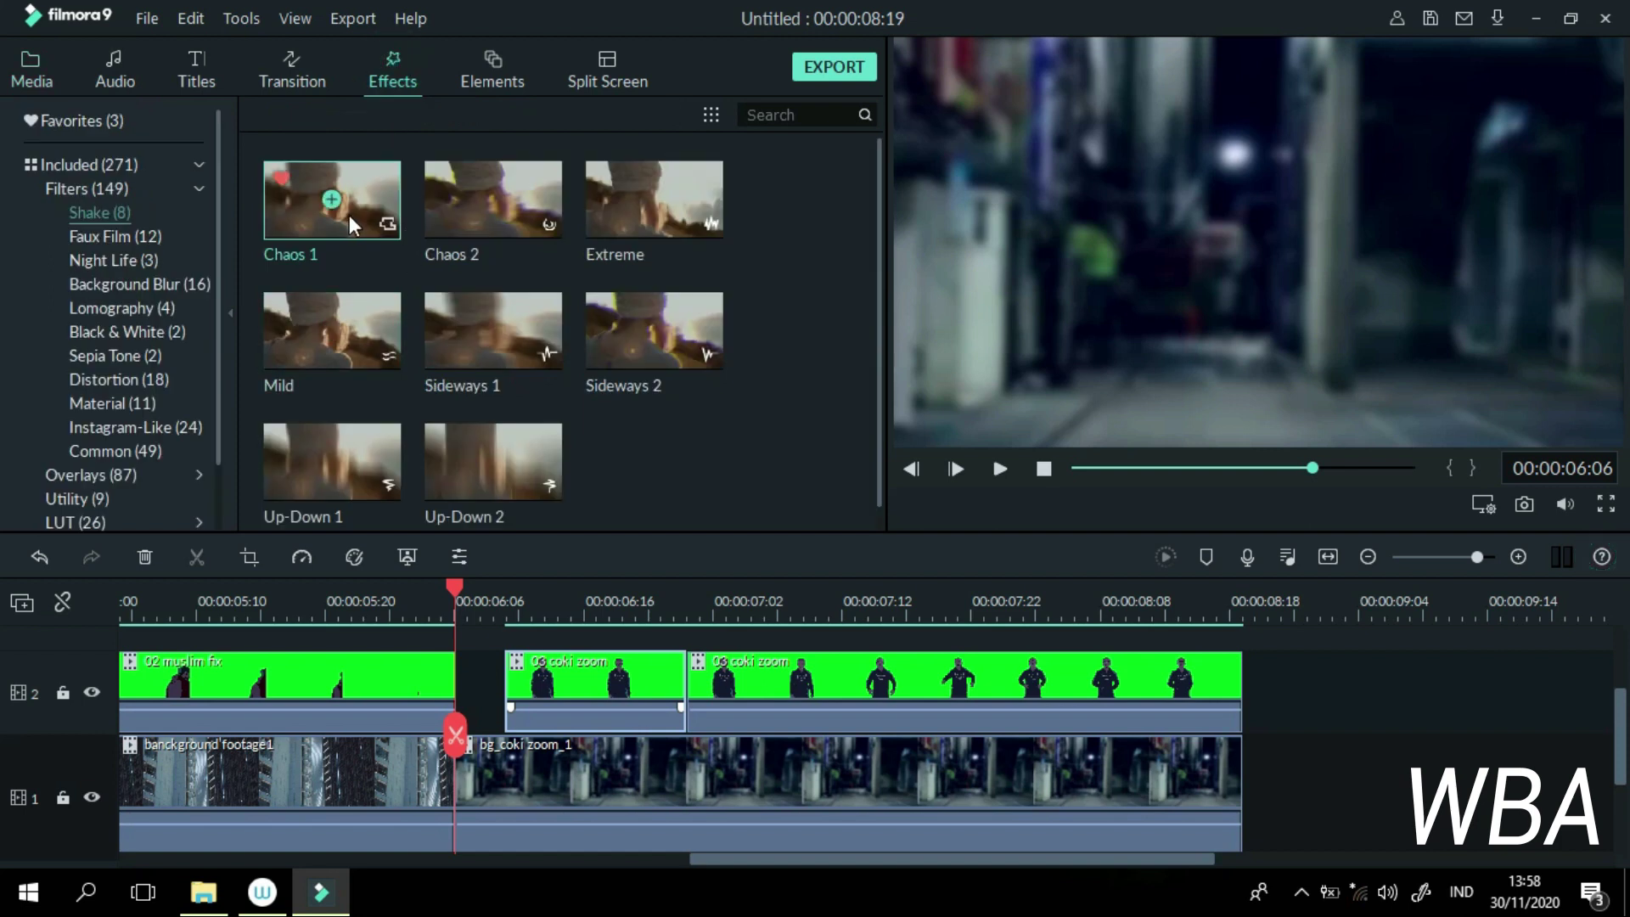
drag(349, 216, 523, 769)
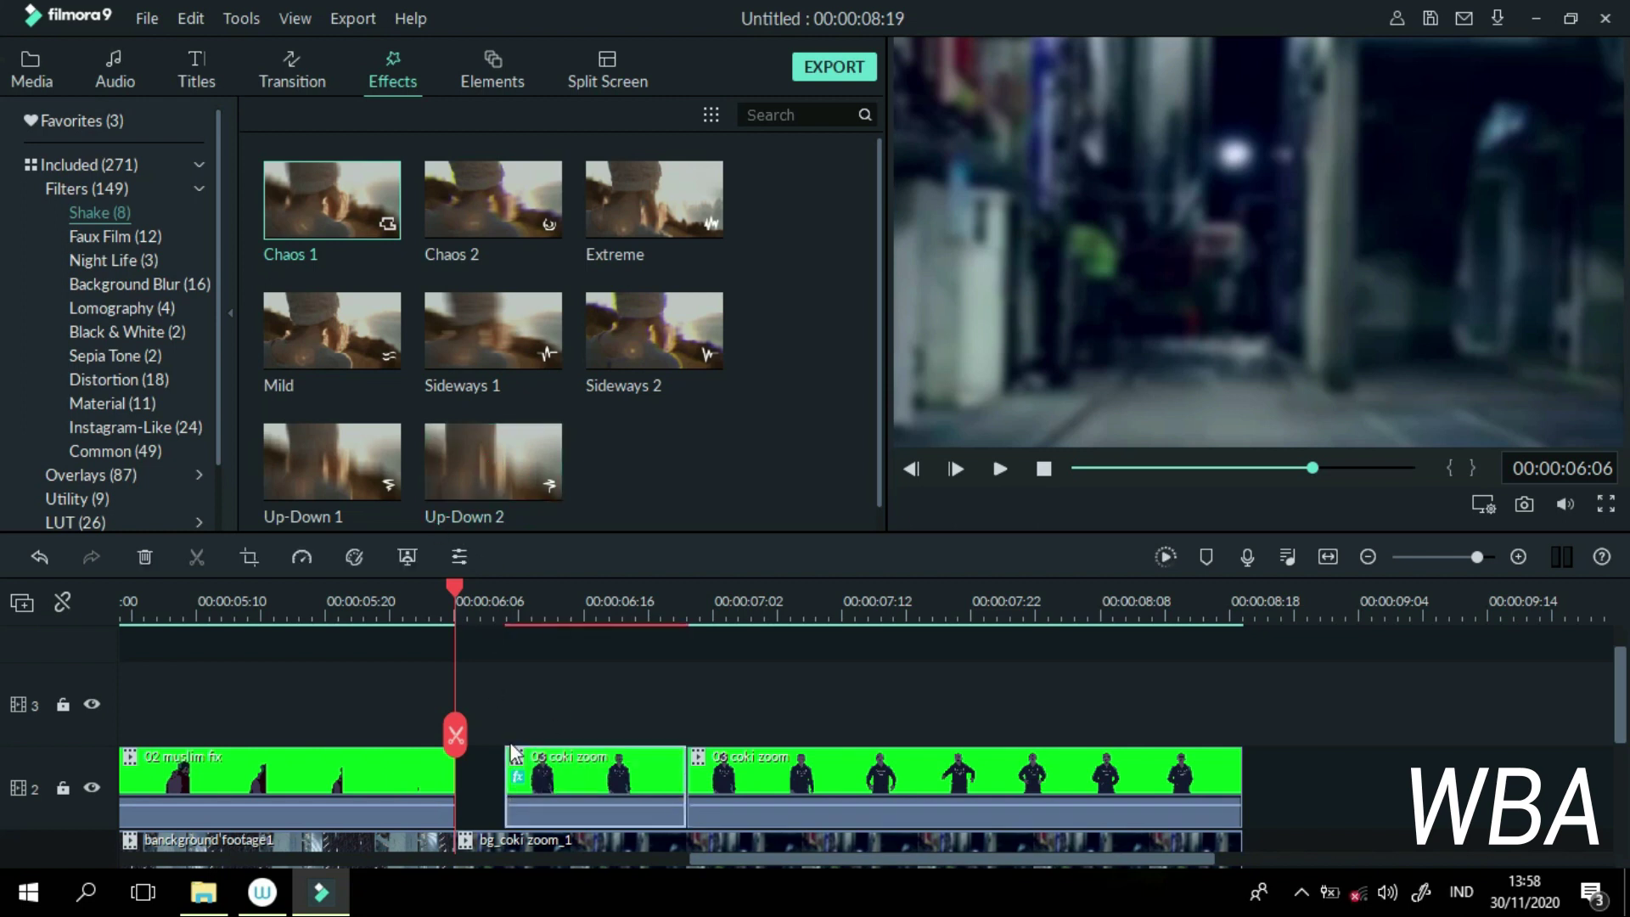
click(292, 81)
drag(331, 204, 528, 777)
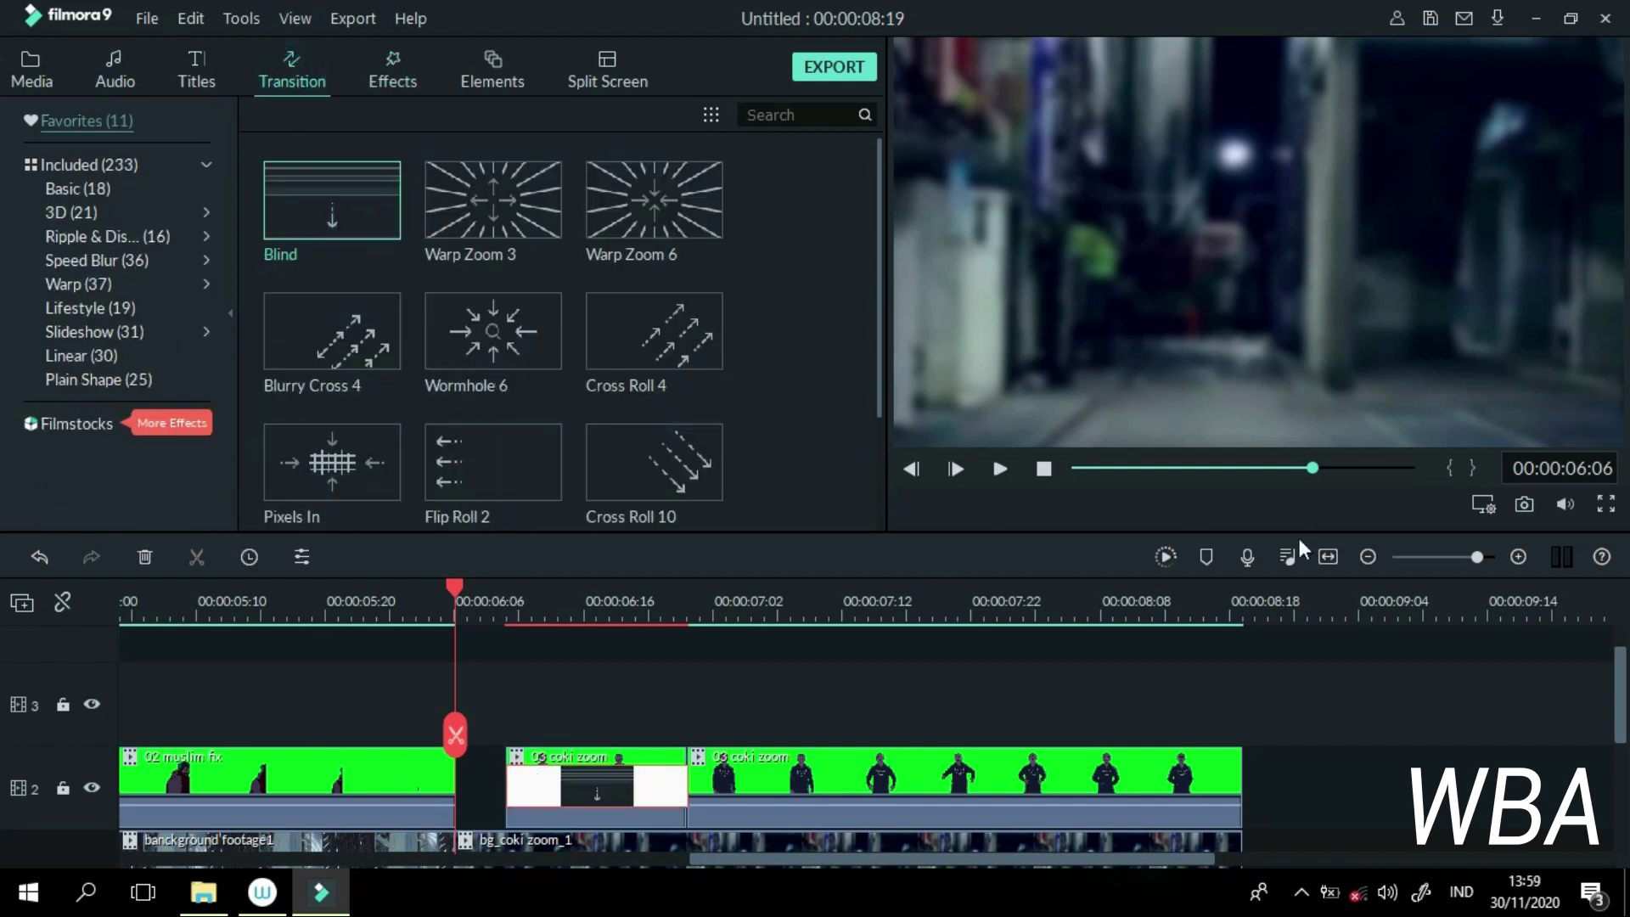
Step: Set the Chaos 1 effect on the first 03 coki zoom piece to Position Z 0.00, Position X and Y 0.04, and Frequency 216.55
double_click(603, 750)
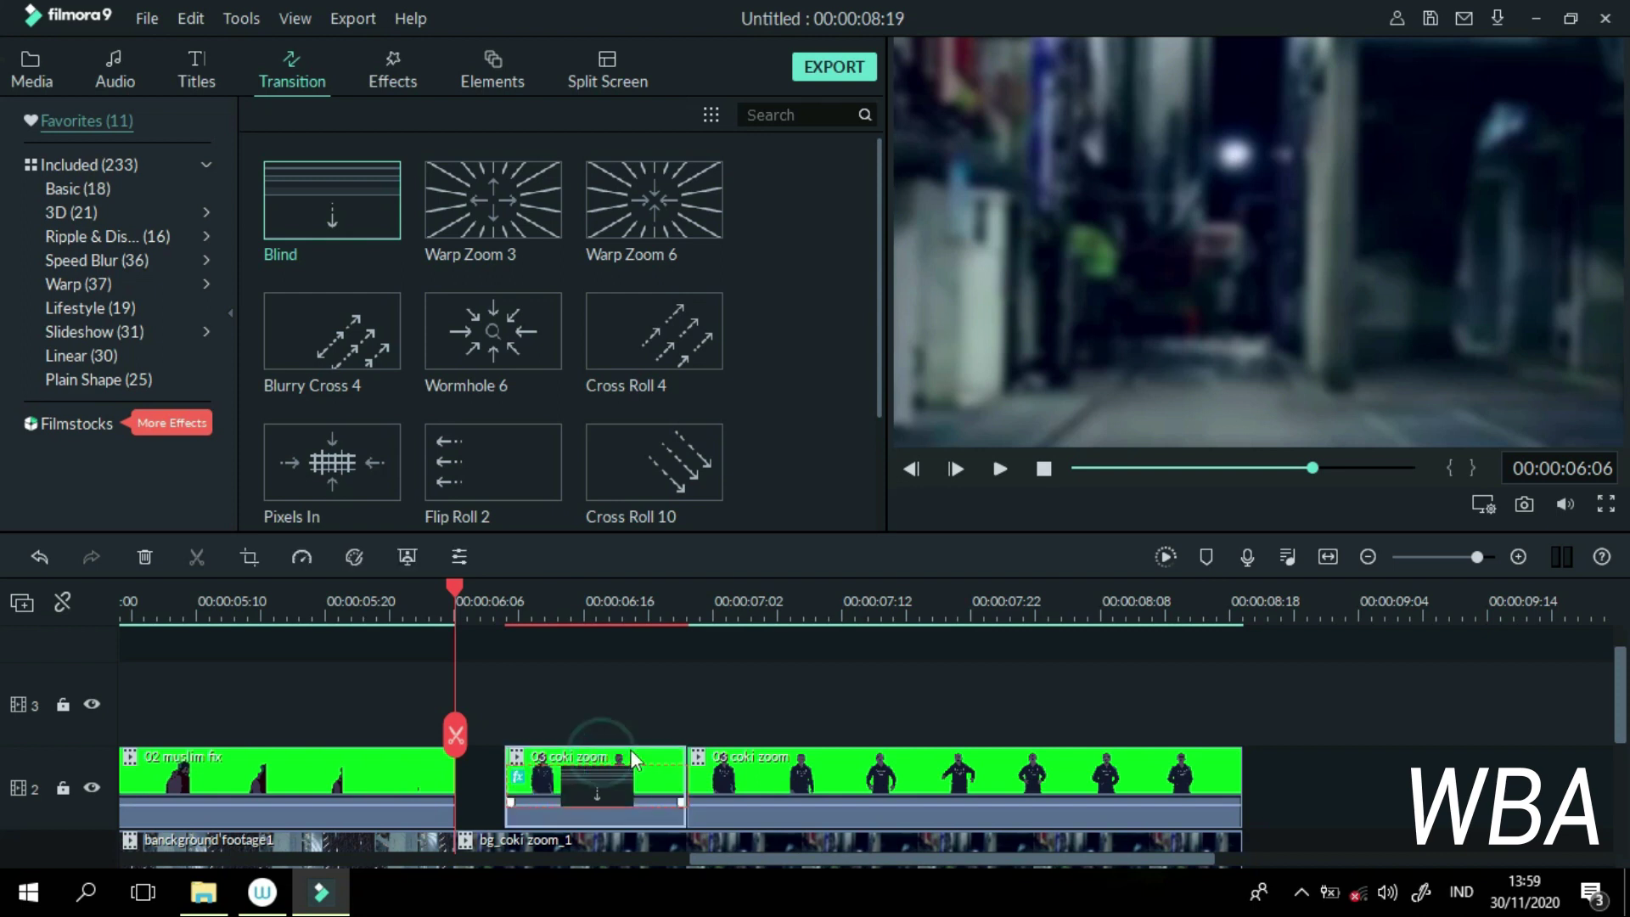
click(28, 210)
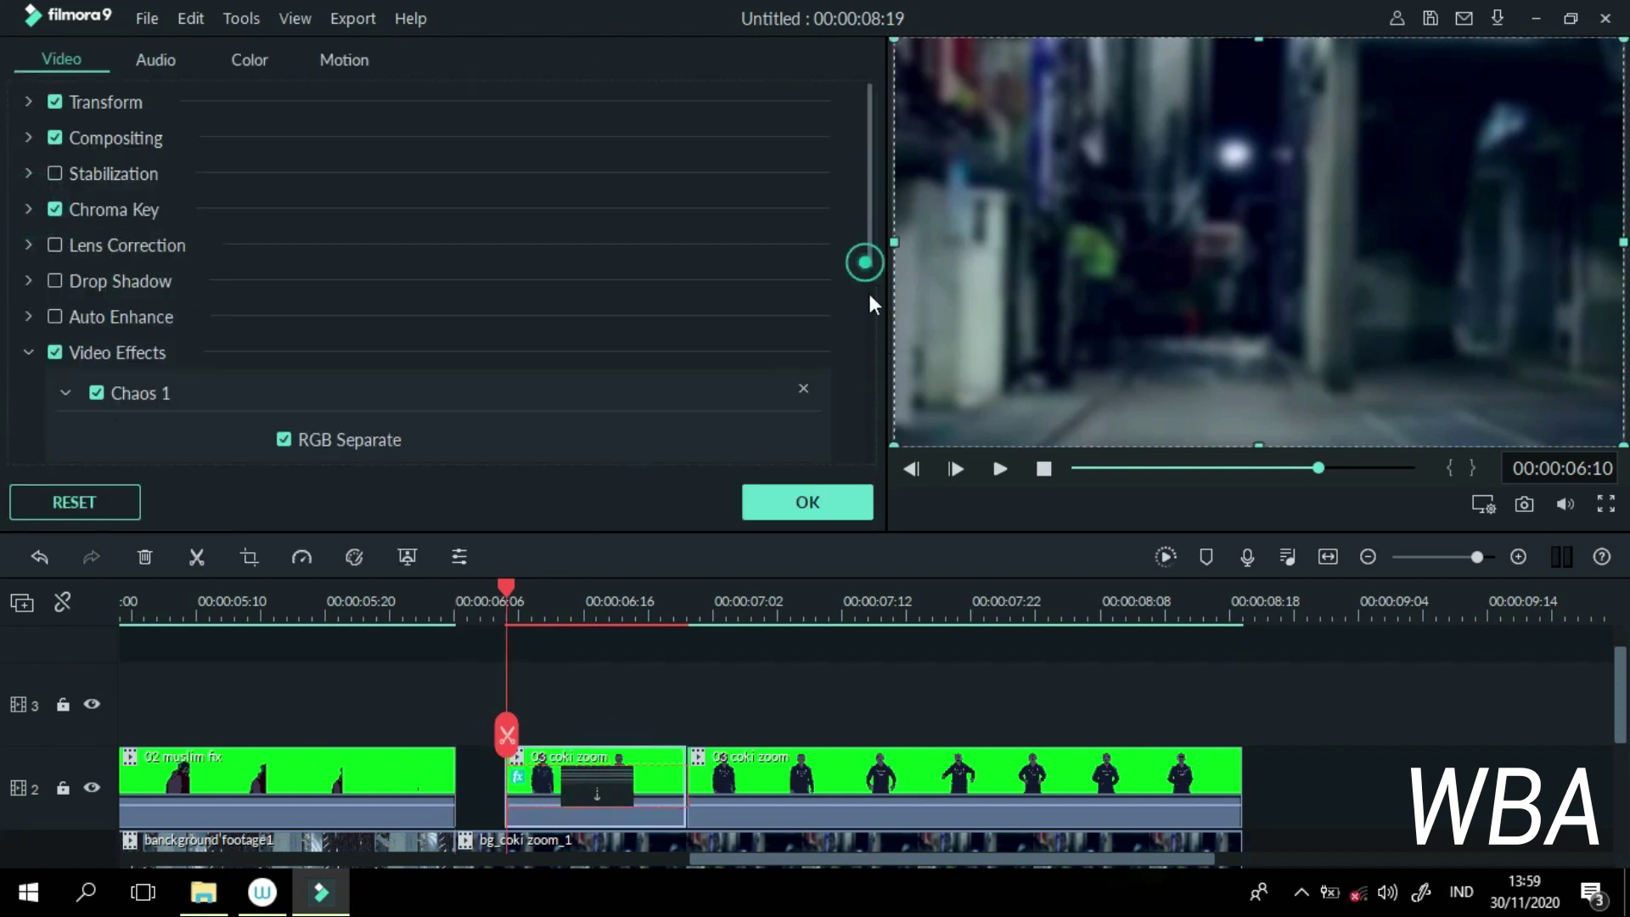
drag(865, 262, 859, 373)
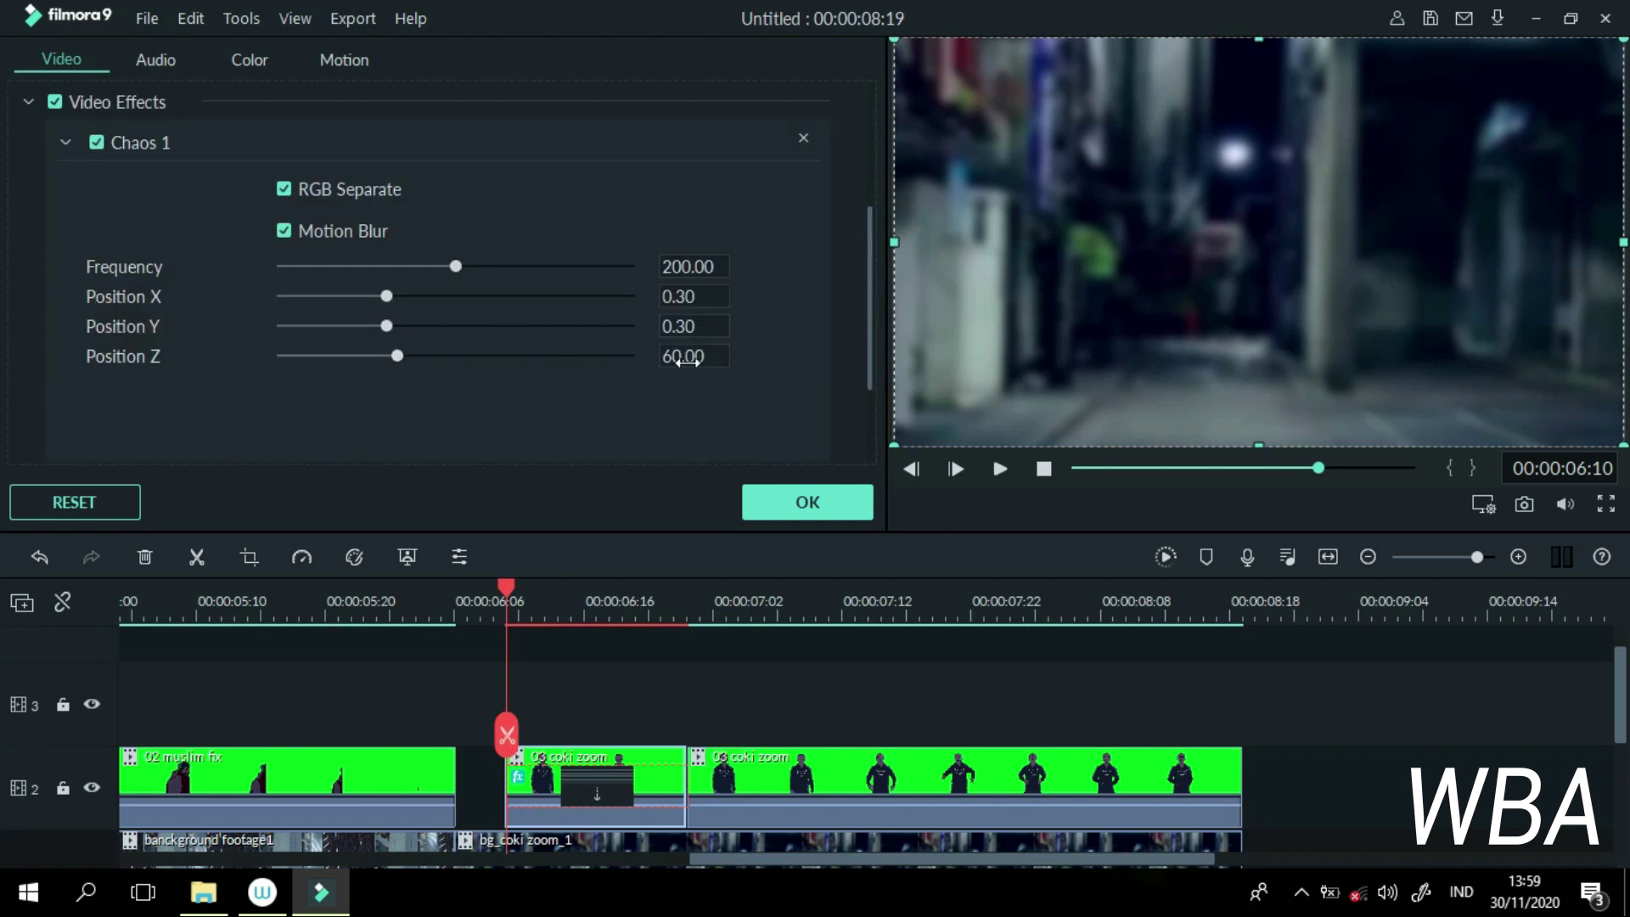
drag(398, 351, 194, 348)
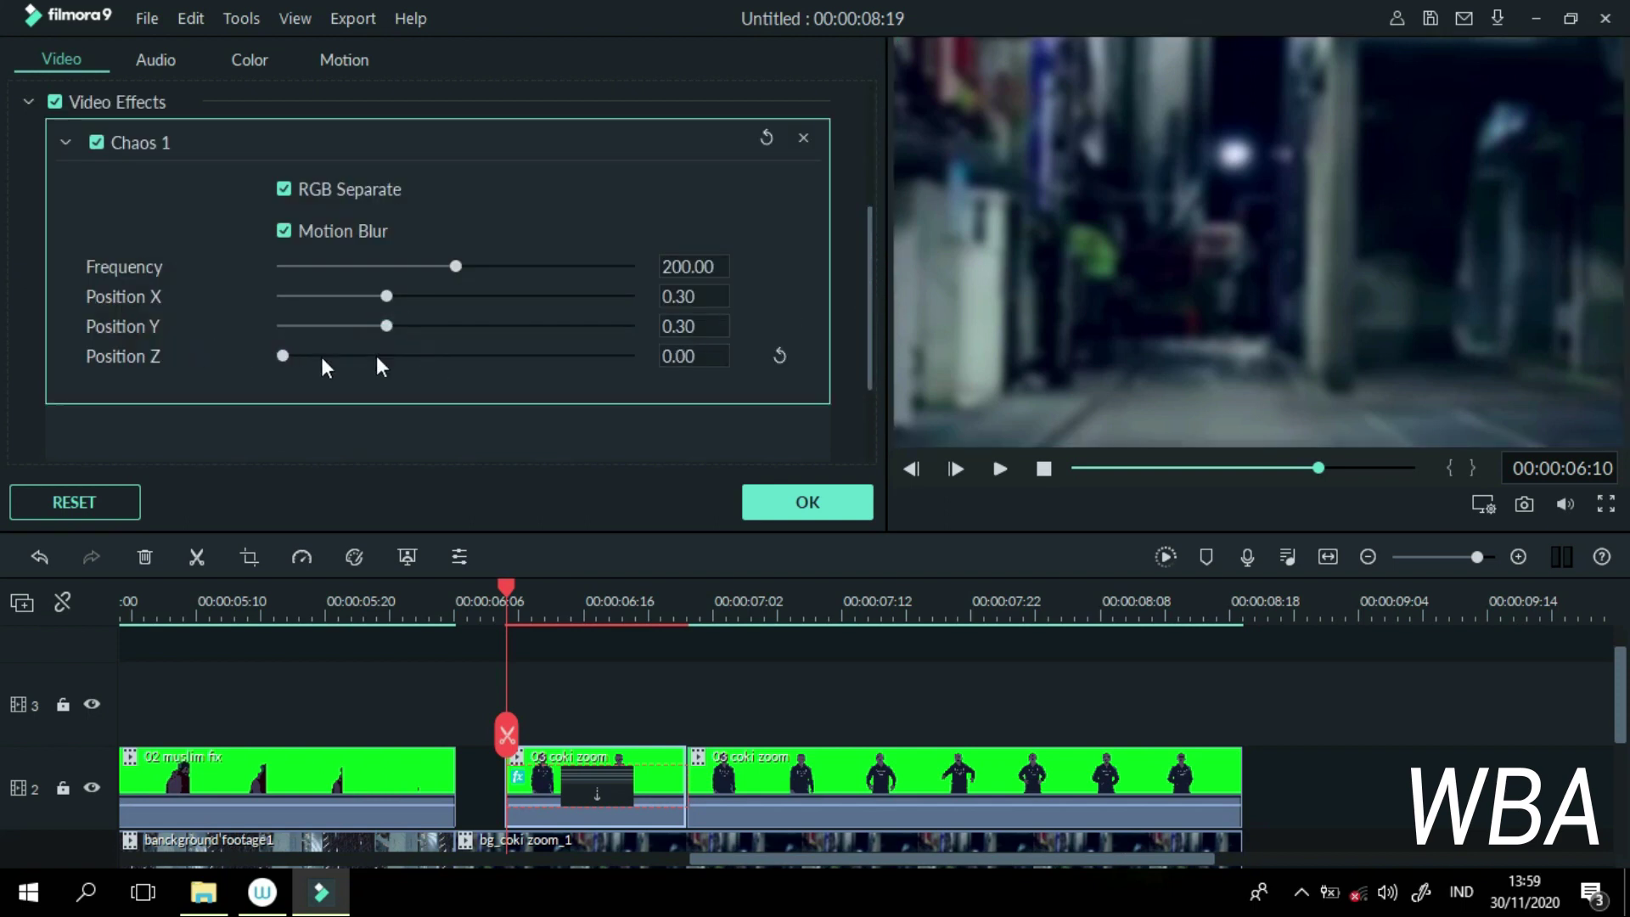
click(694, 327)
text(4)
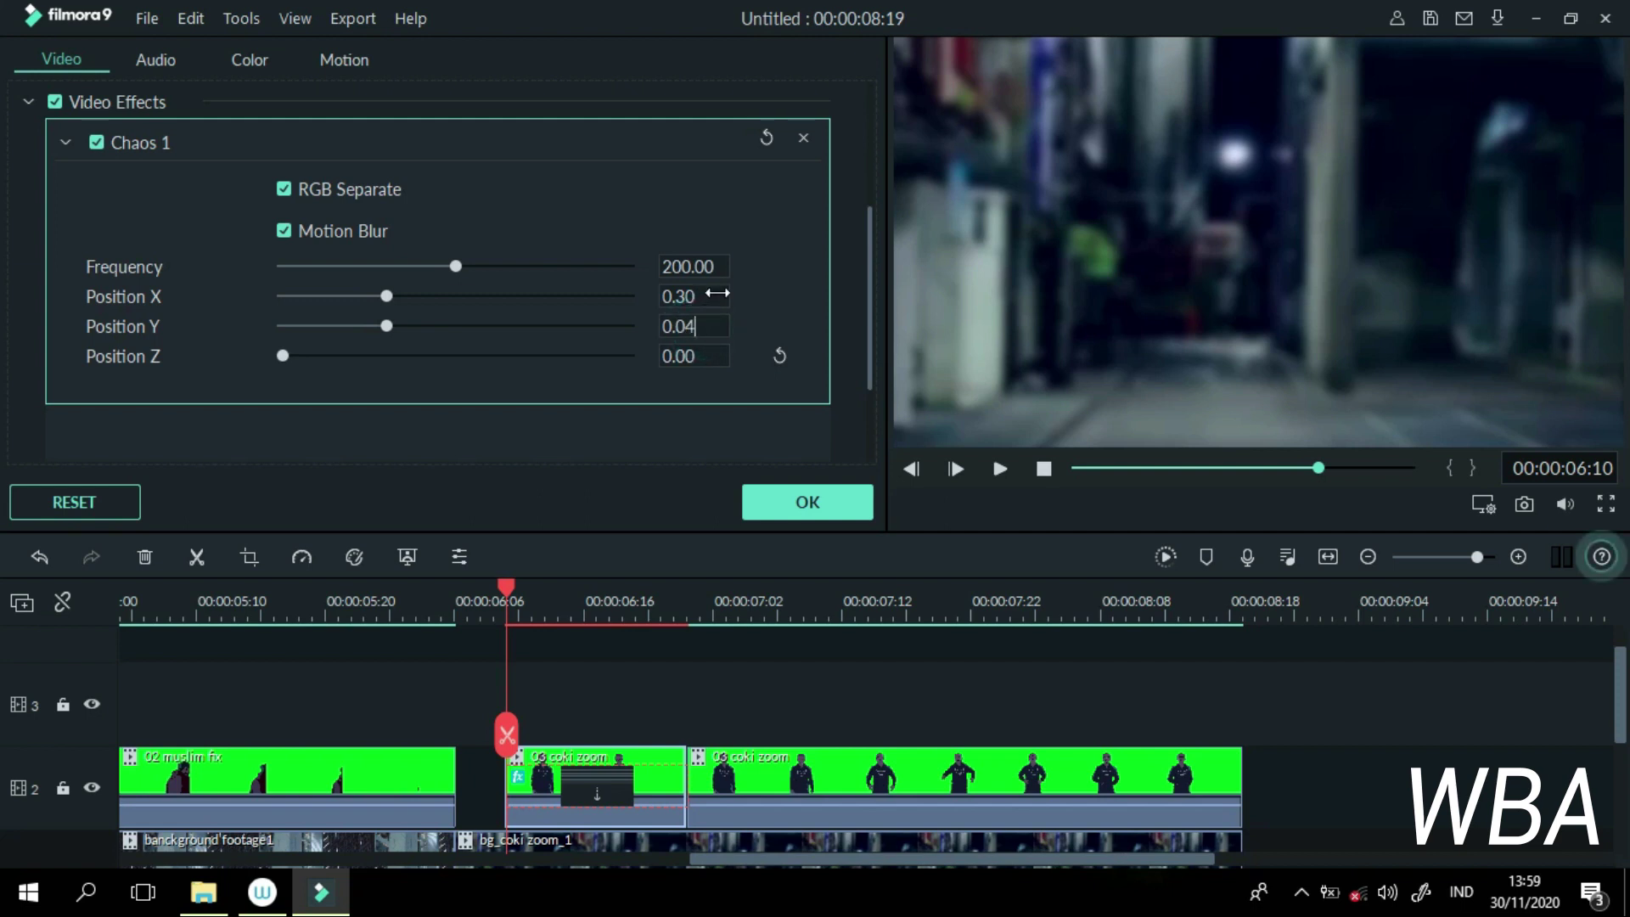
key(Return)
double_click(692, 297)
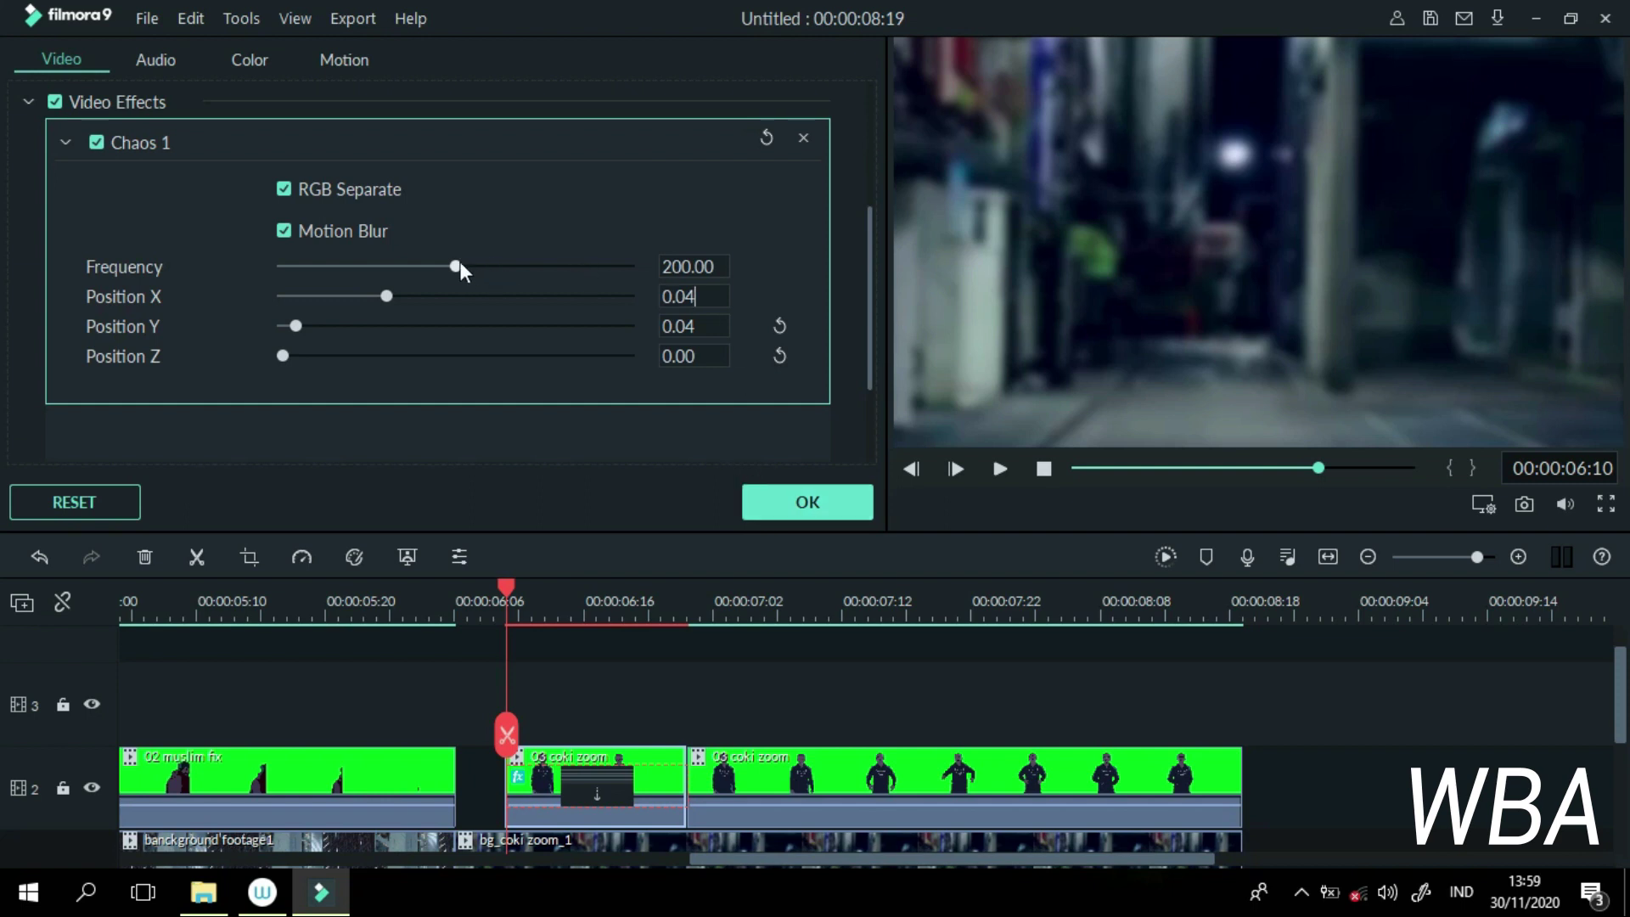
drag(460, 266, 494, 267)
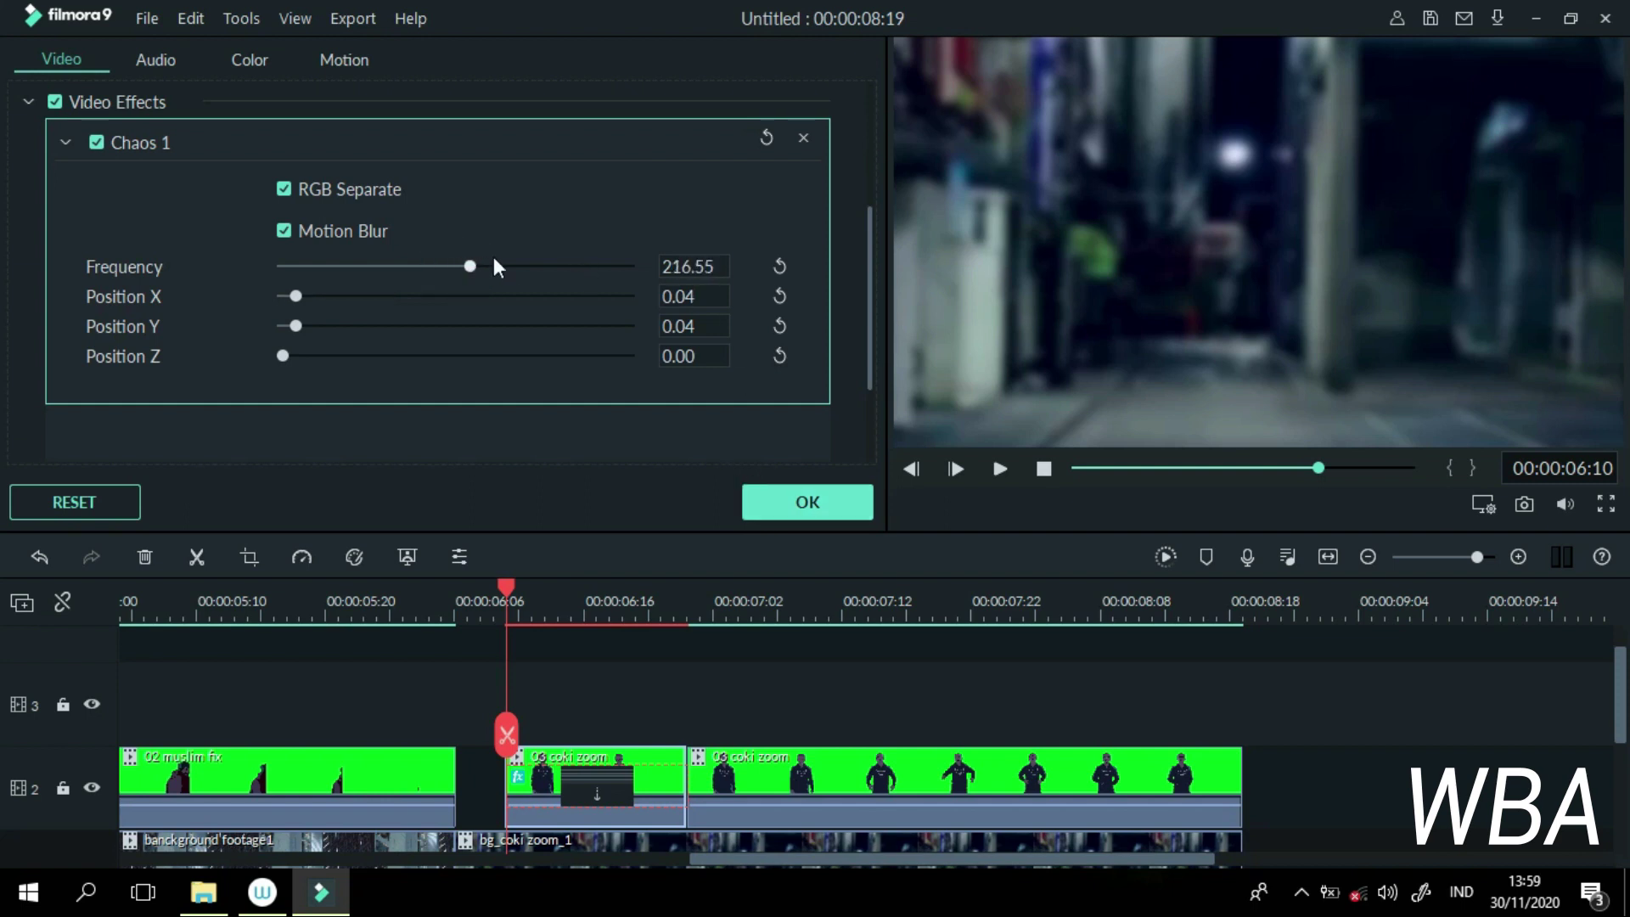
click(808, 503)
Step: Render the timeline preview and replay the shaken 03 coki zoom entrance from about 00:00:06:09
click(1164, 556)
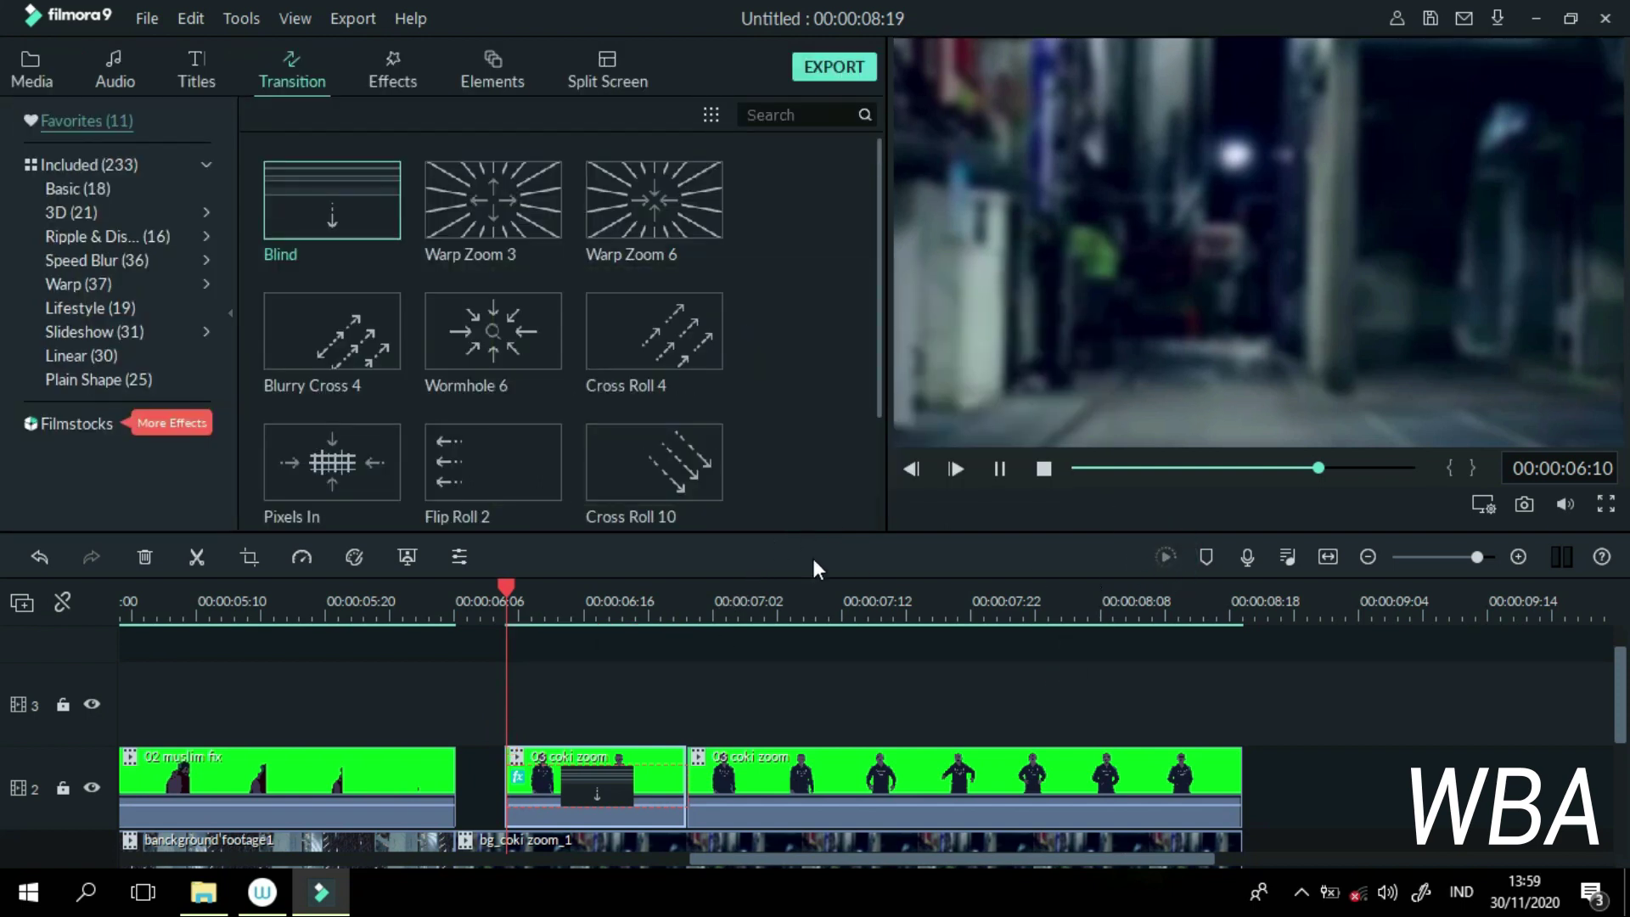
key(space)
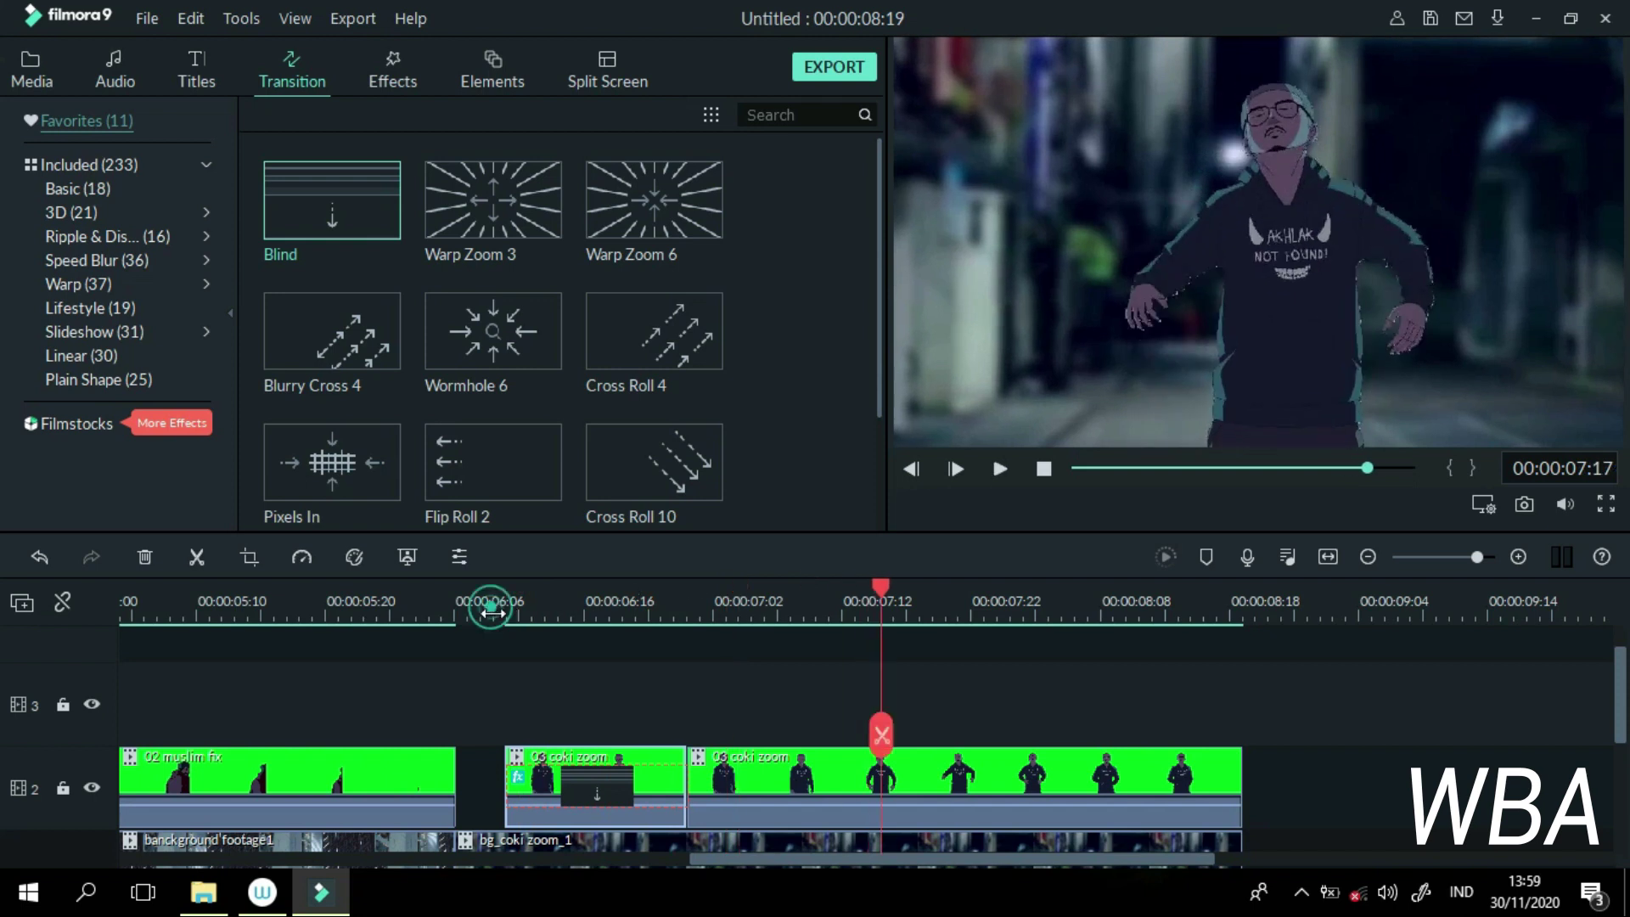
click(488, 604)
key(space)
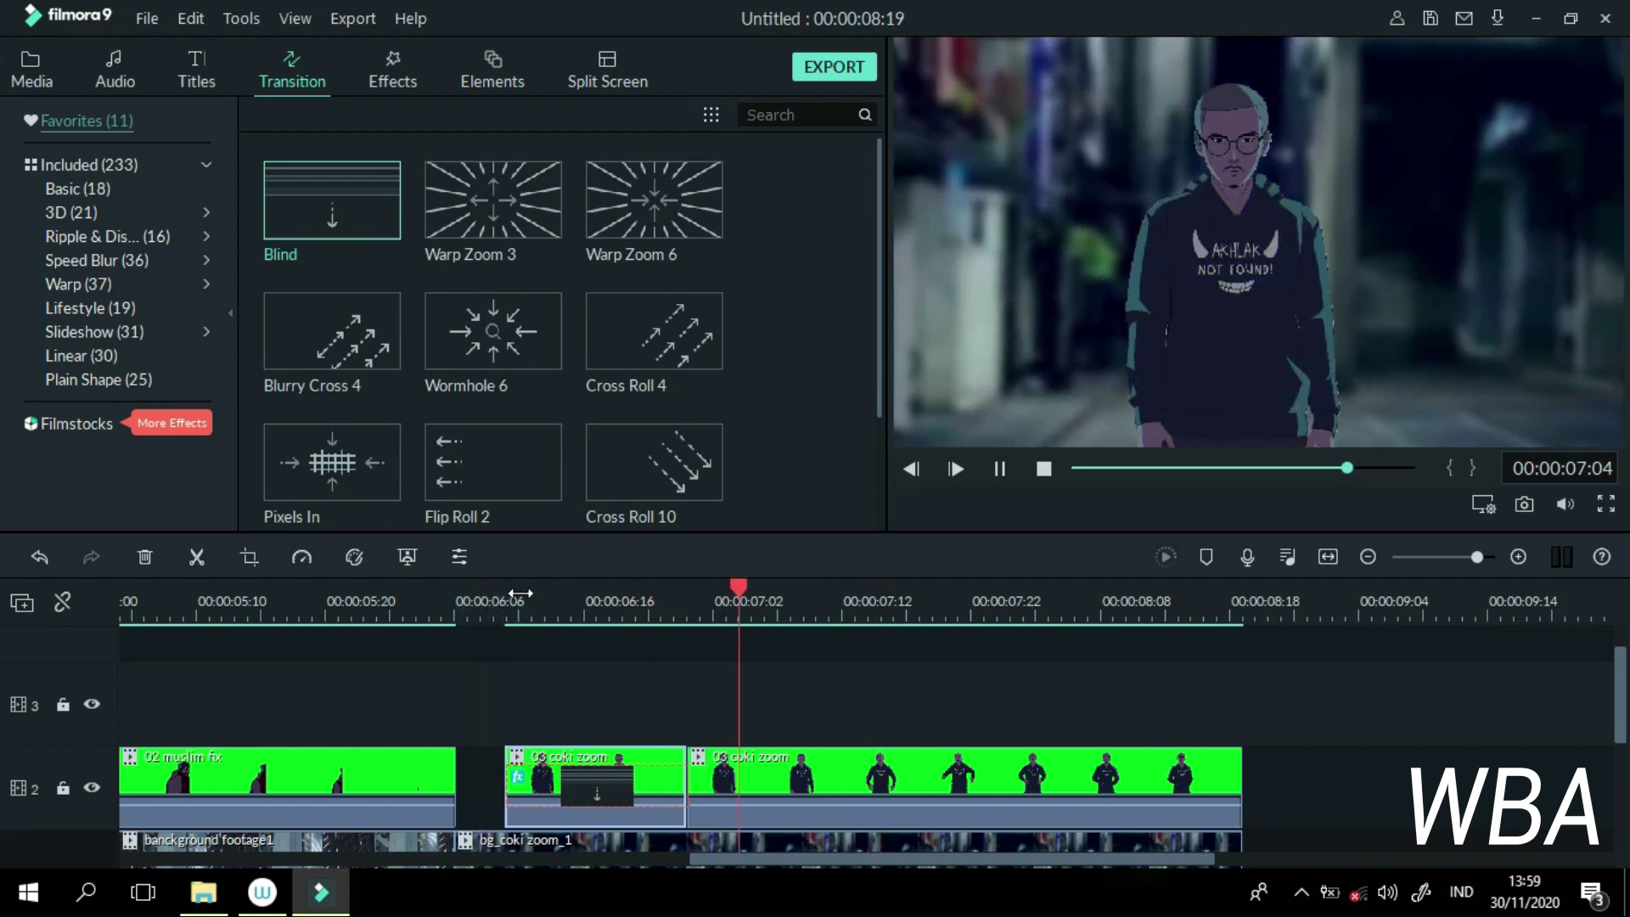
click(494, 612)
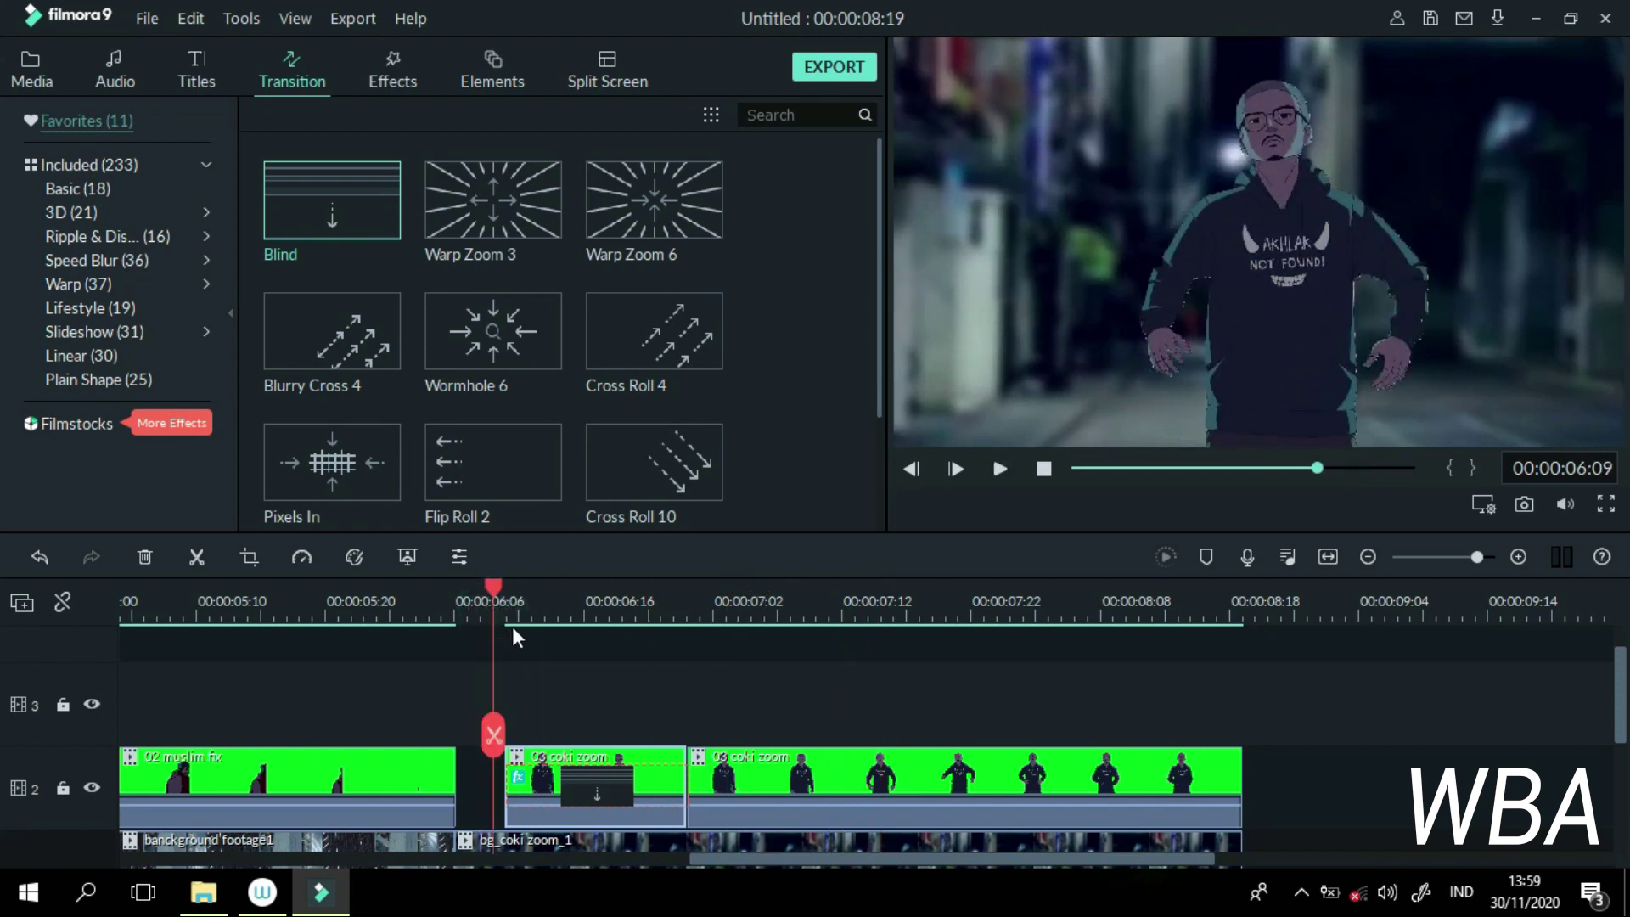
key(space)
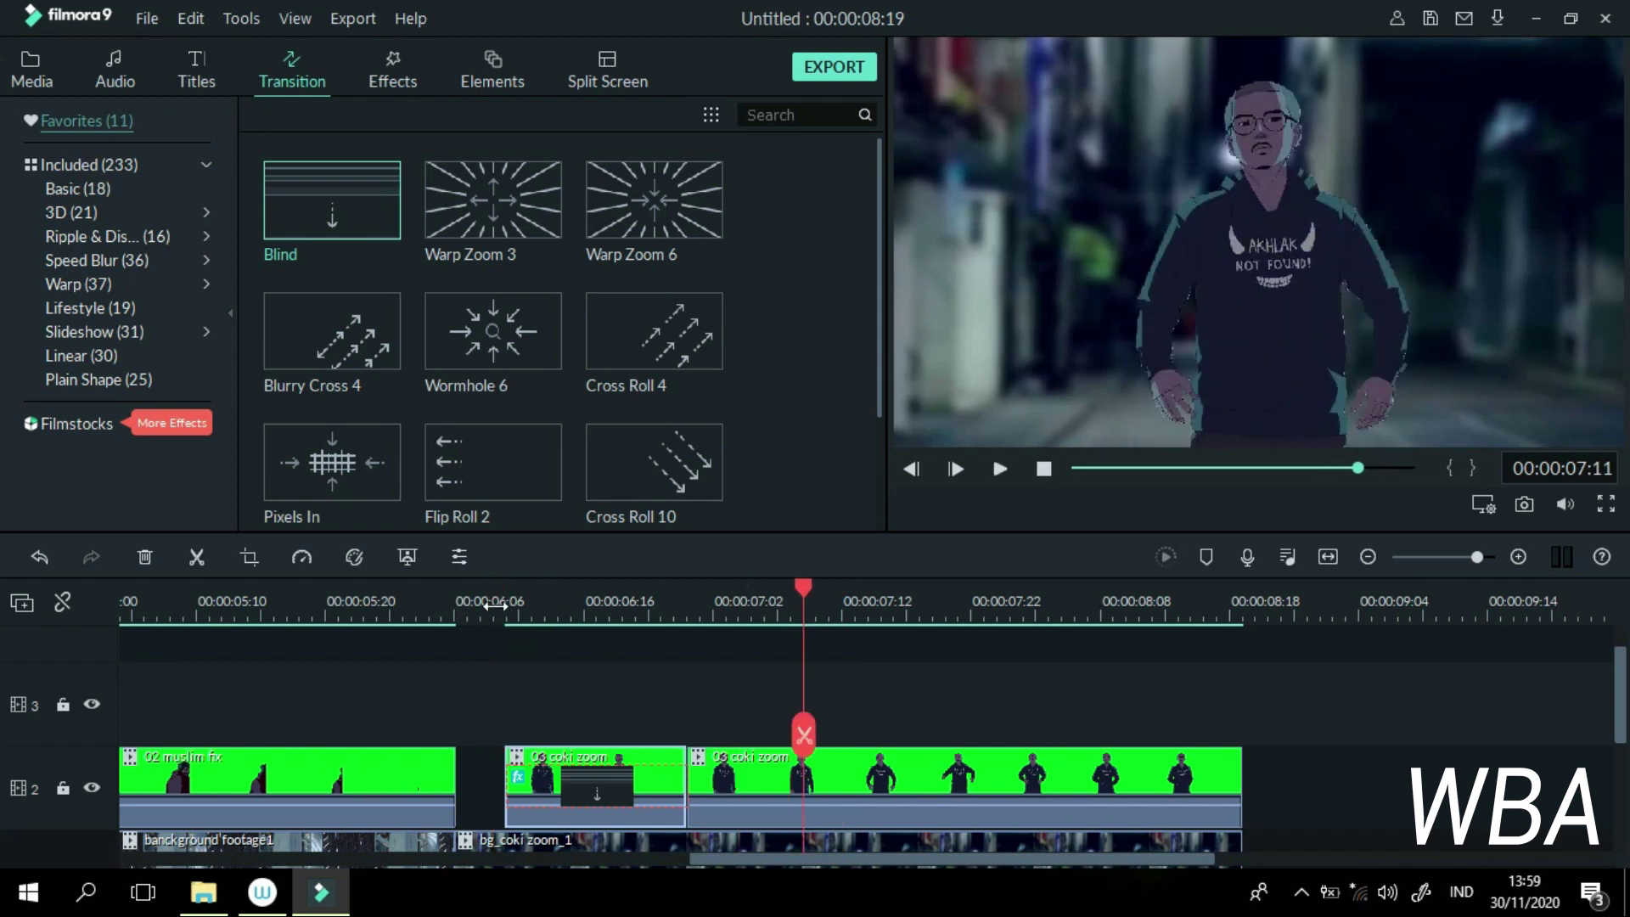
click(496, 608)
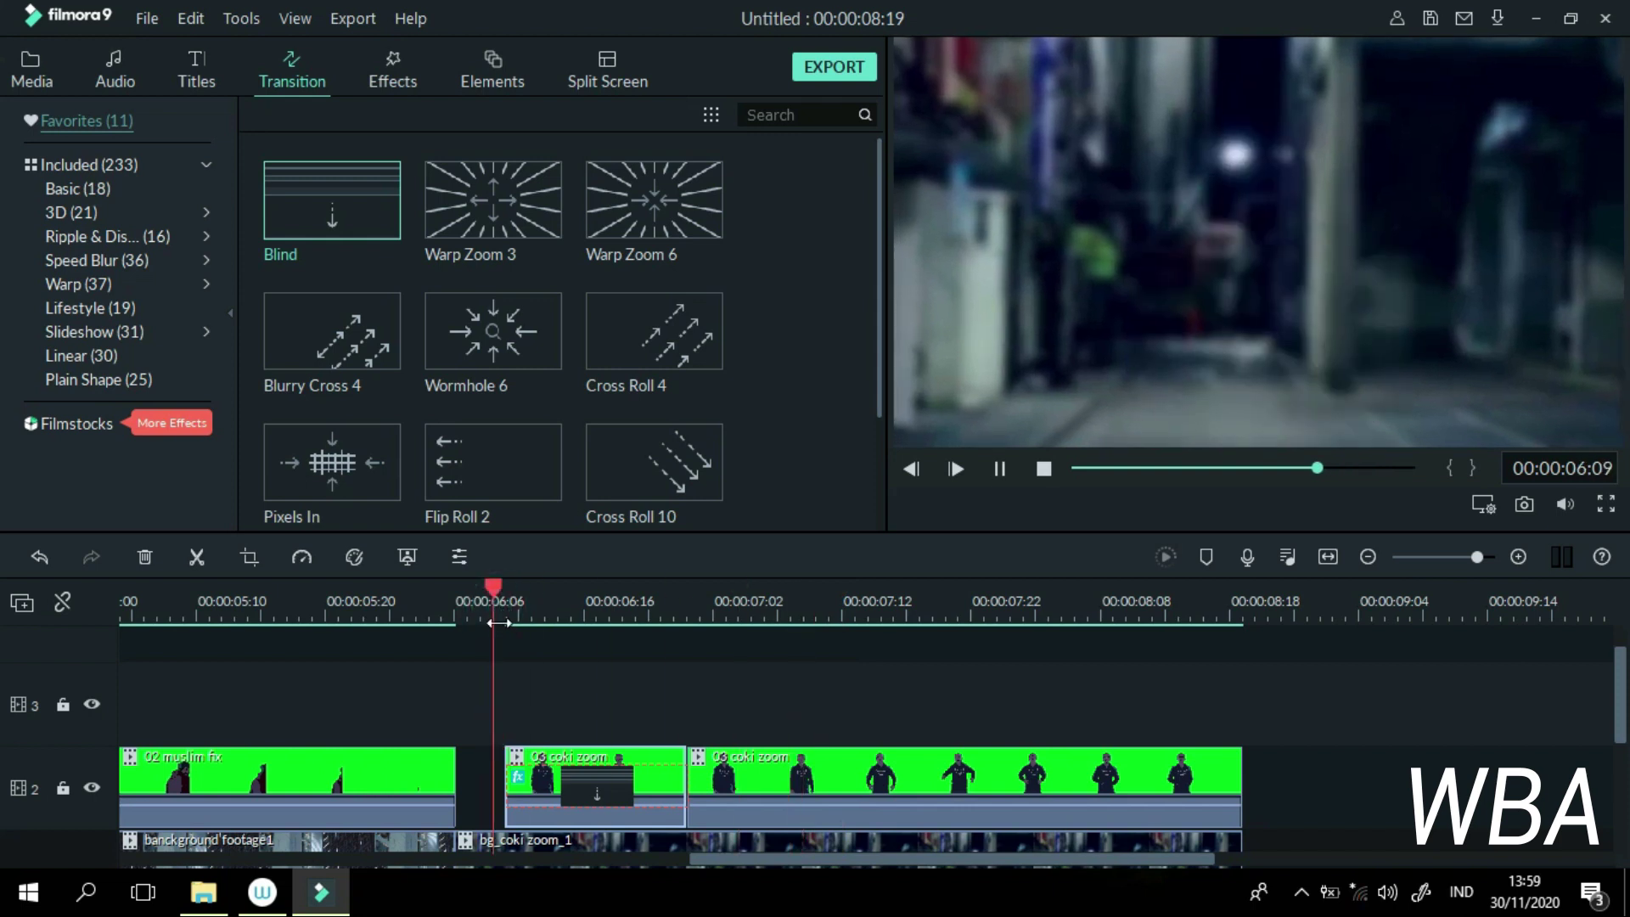
key(space)
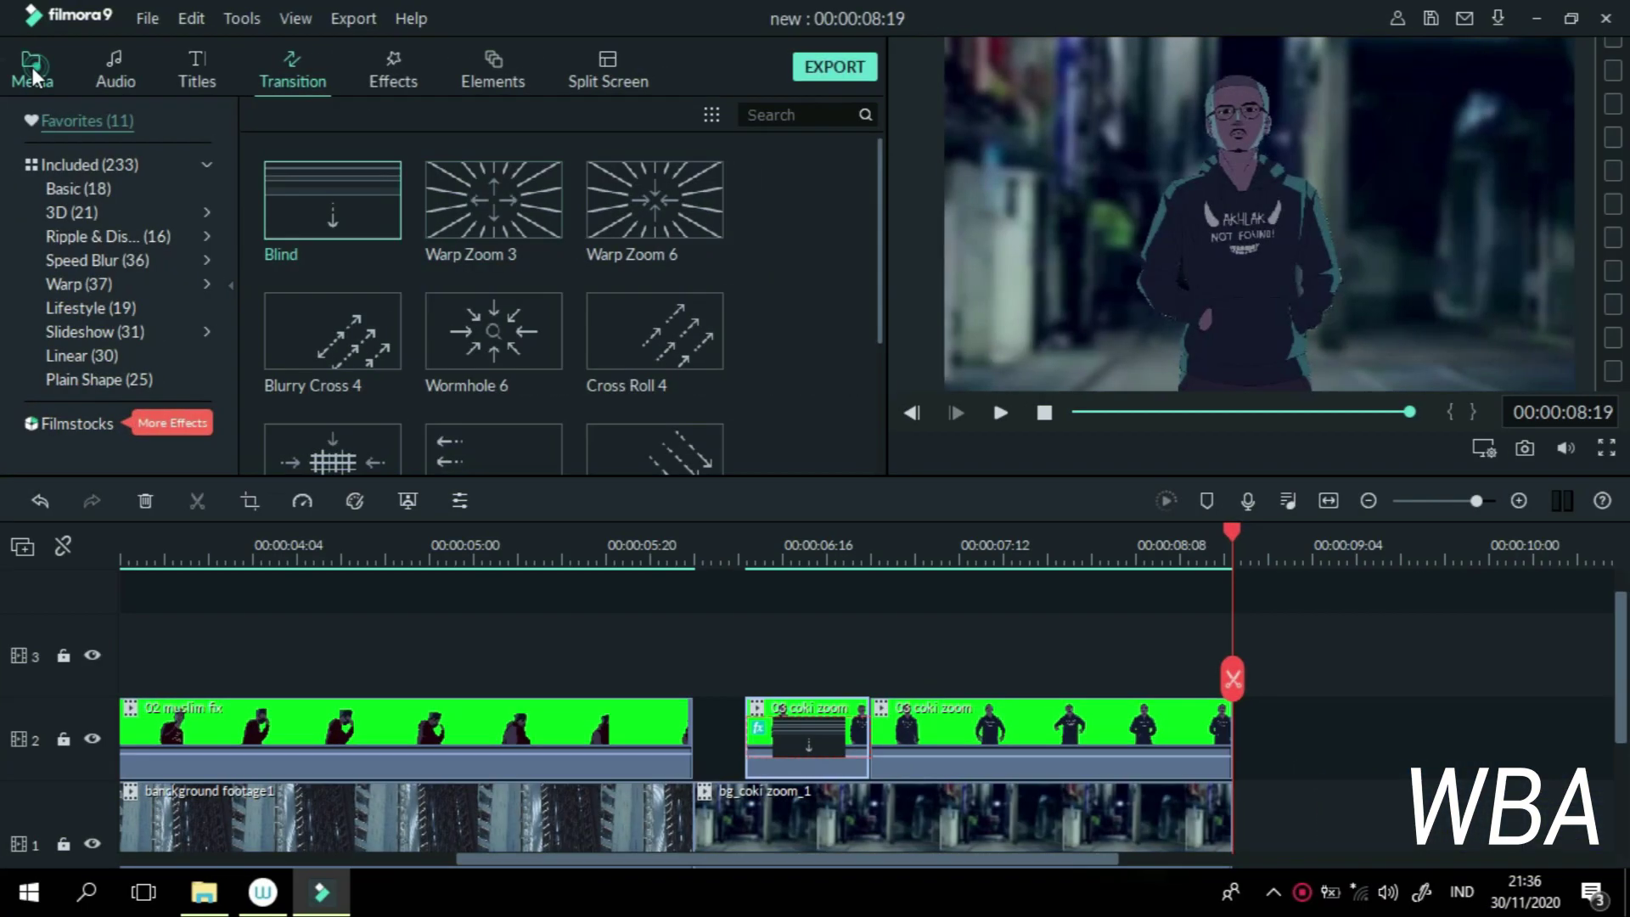
Step: Add 03 muslim closeup to track 2 and 03 muslim zoom - bg fix to track 1, both starting directly after the coki clips
click(31, 70)
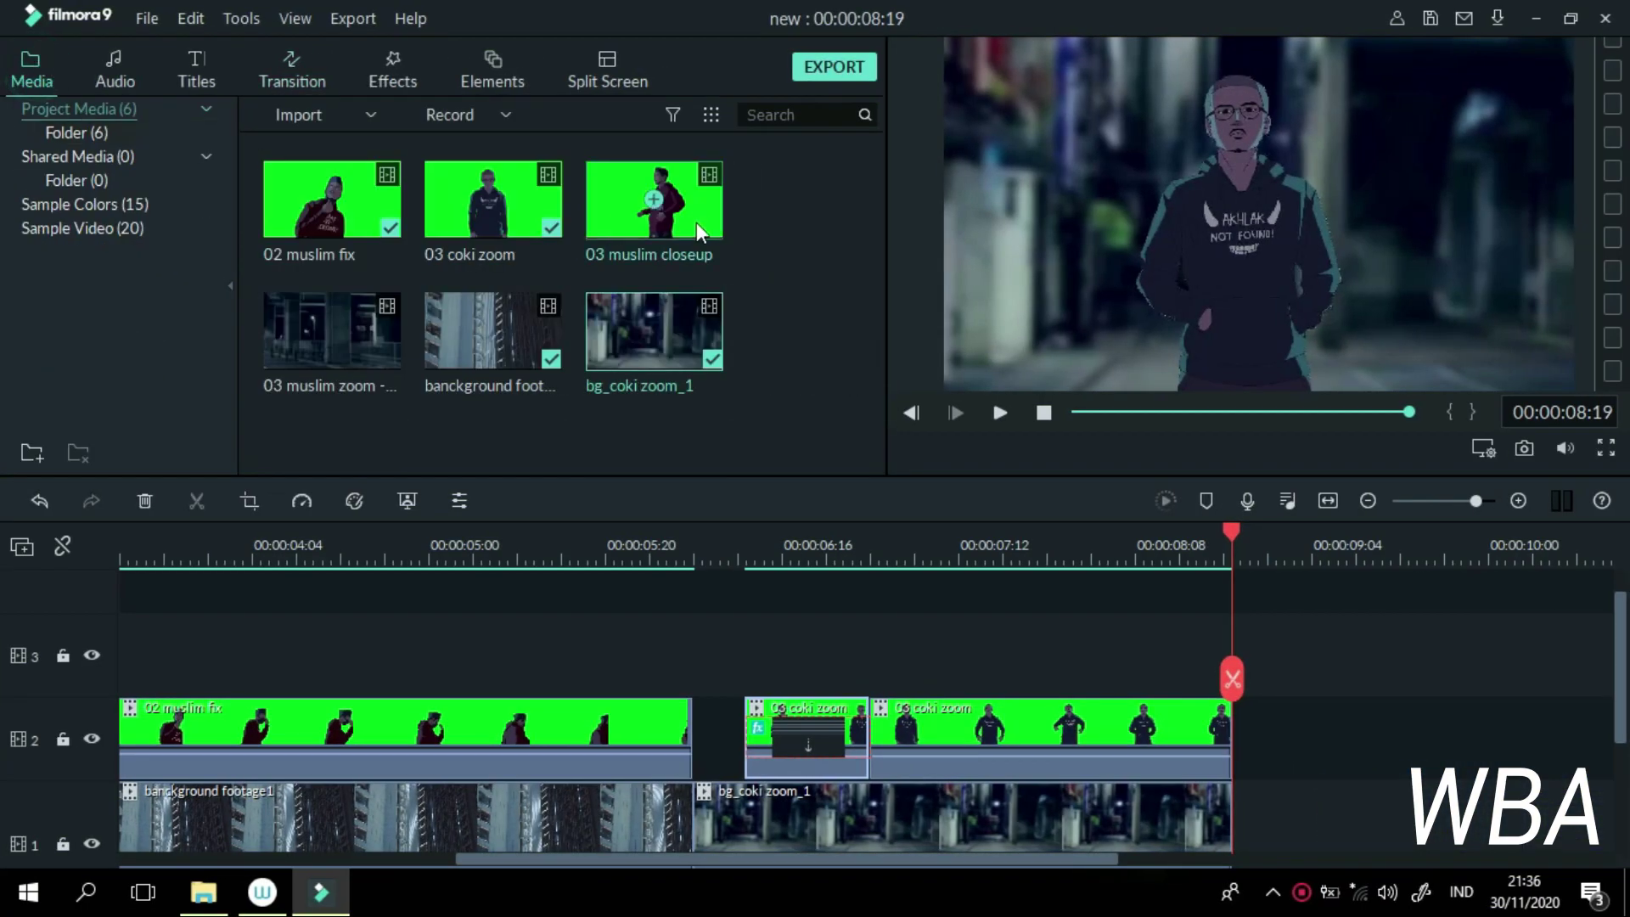
drag(654, 199, 1269, 713)
drag(302, 353, 1277, 830)
scroll(920, 849, up, 3)
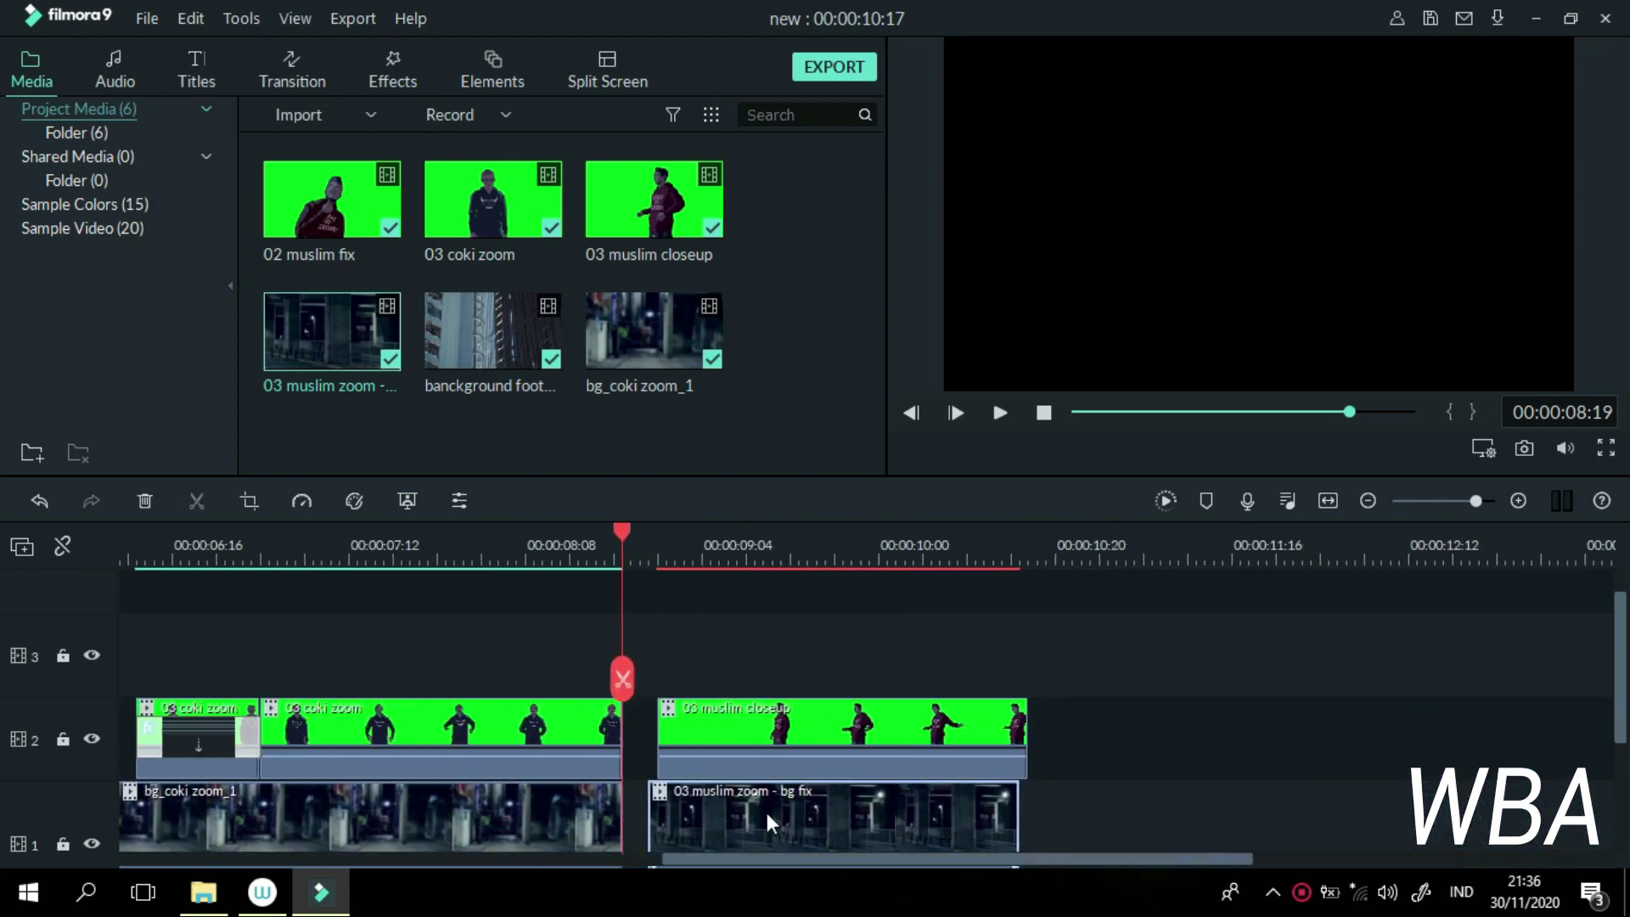
drag(1475, 501, 1488, 501)
drag(877, 824, 770, 828)
drag(887, 756, 704, 748)
Step: Render the preview and review the unkeyed start of 03 muslim closeup from 00:00:08:16 to 00:00:09:01
key(space)
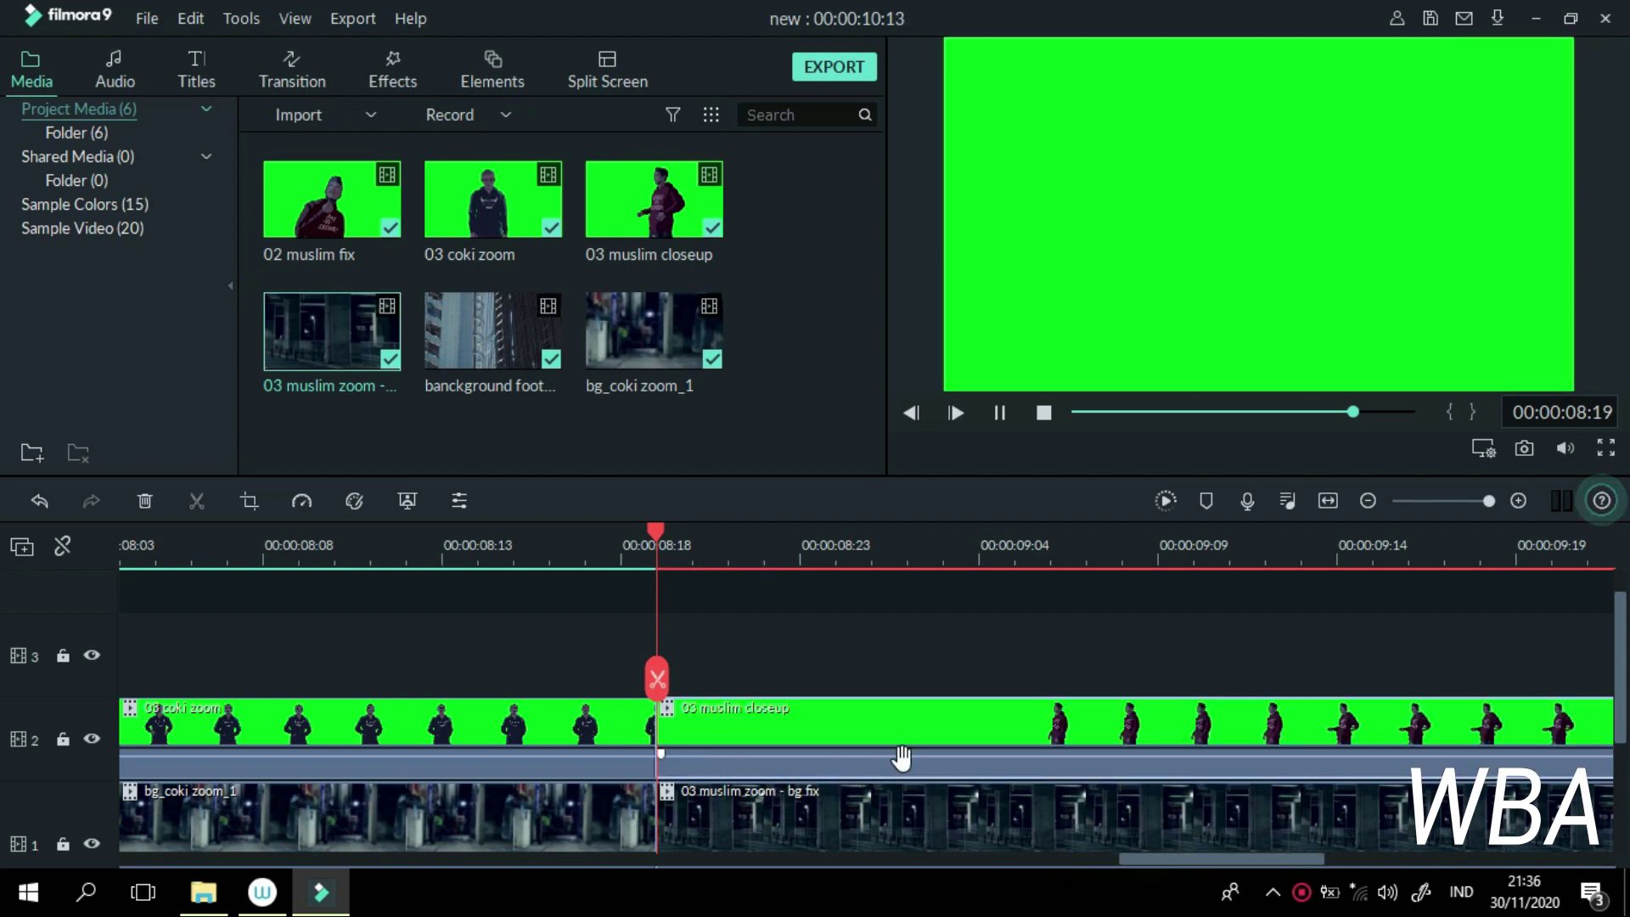
click(1165, 501)
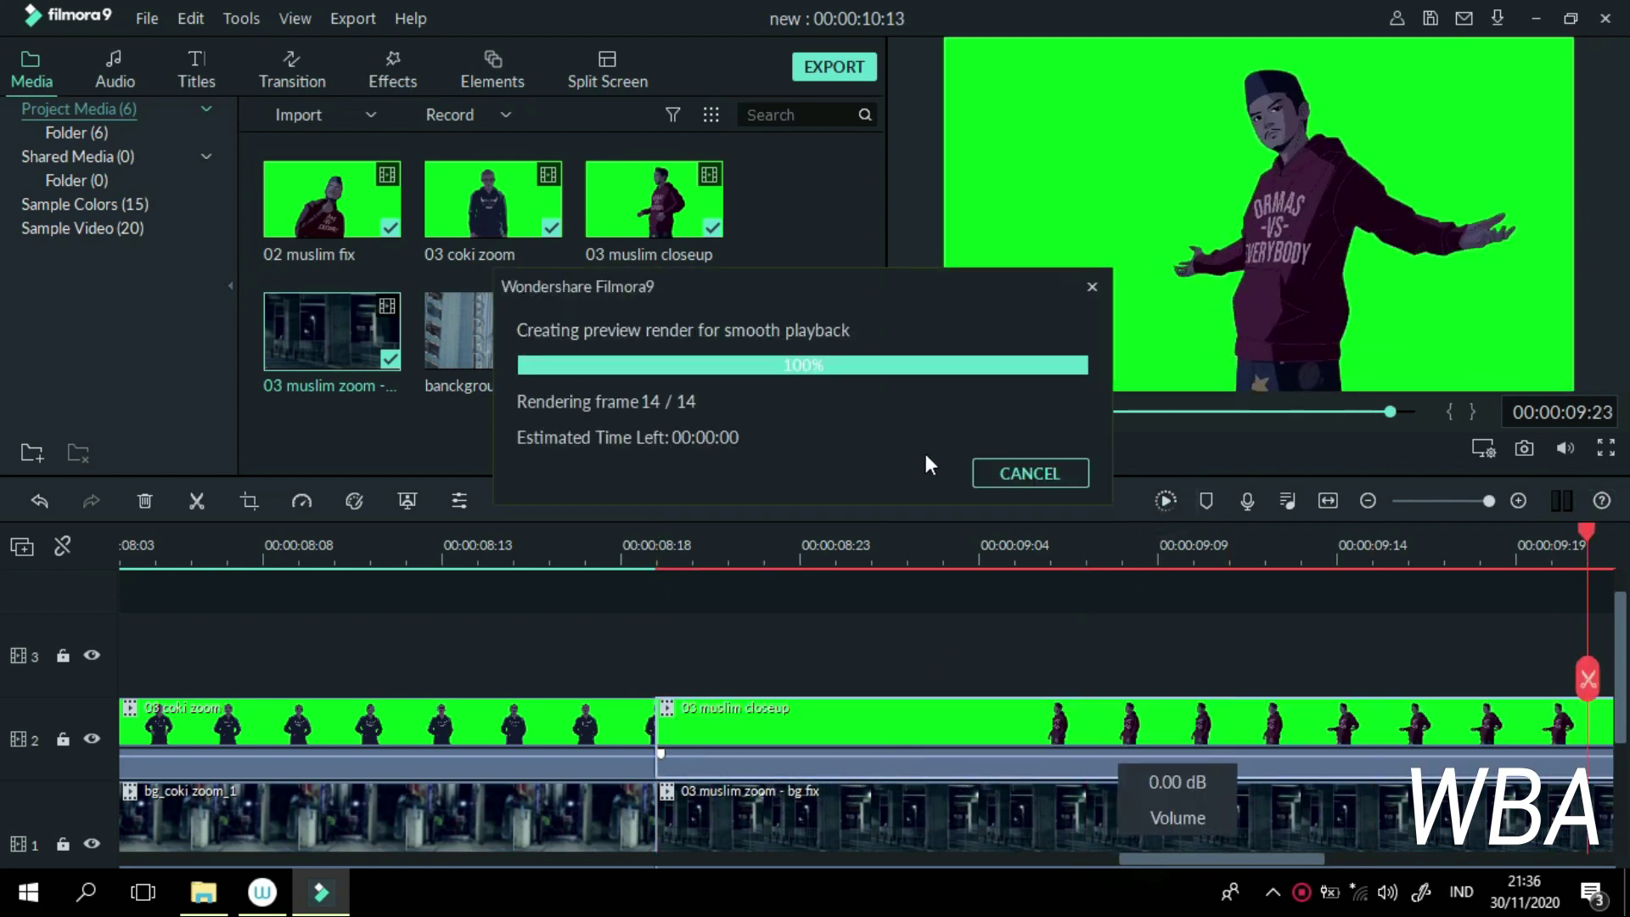
click(1464, 501)
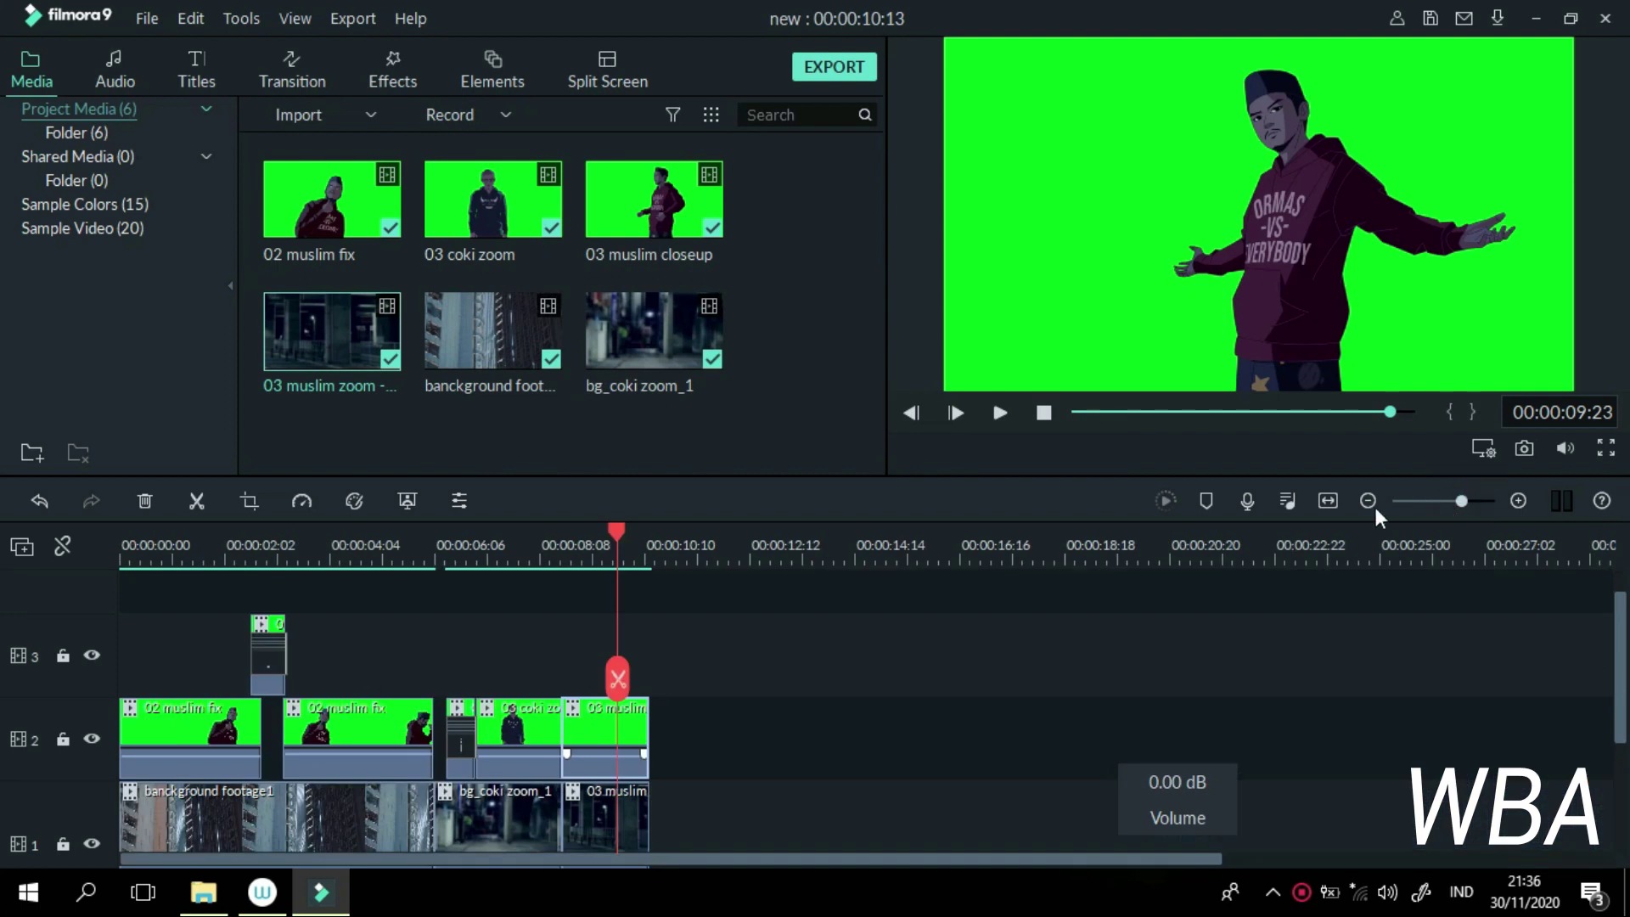
drag(1457, 507, 1482, 501)
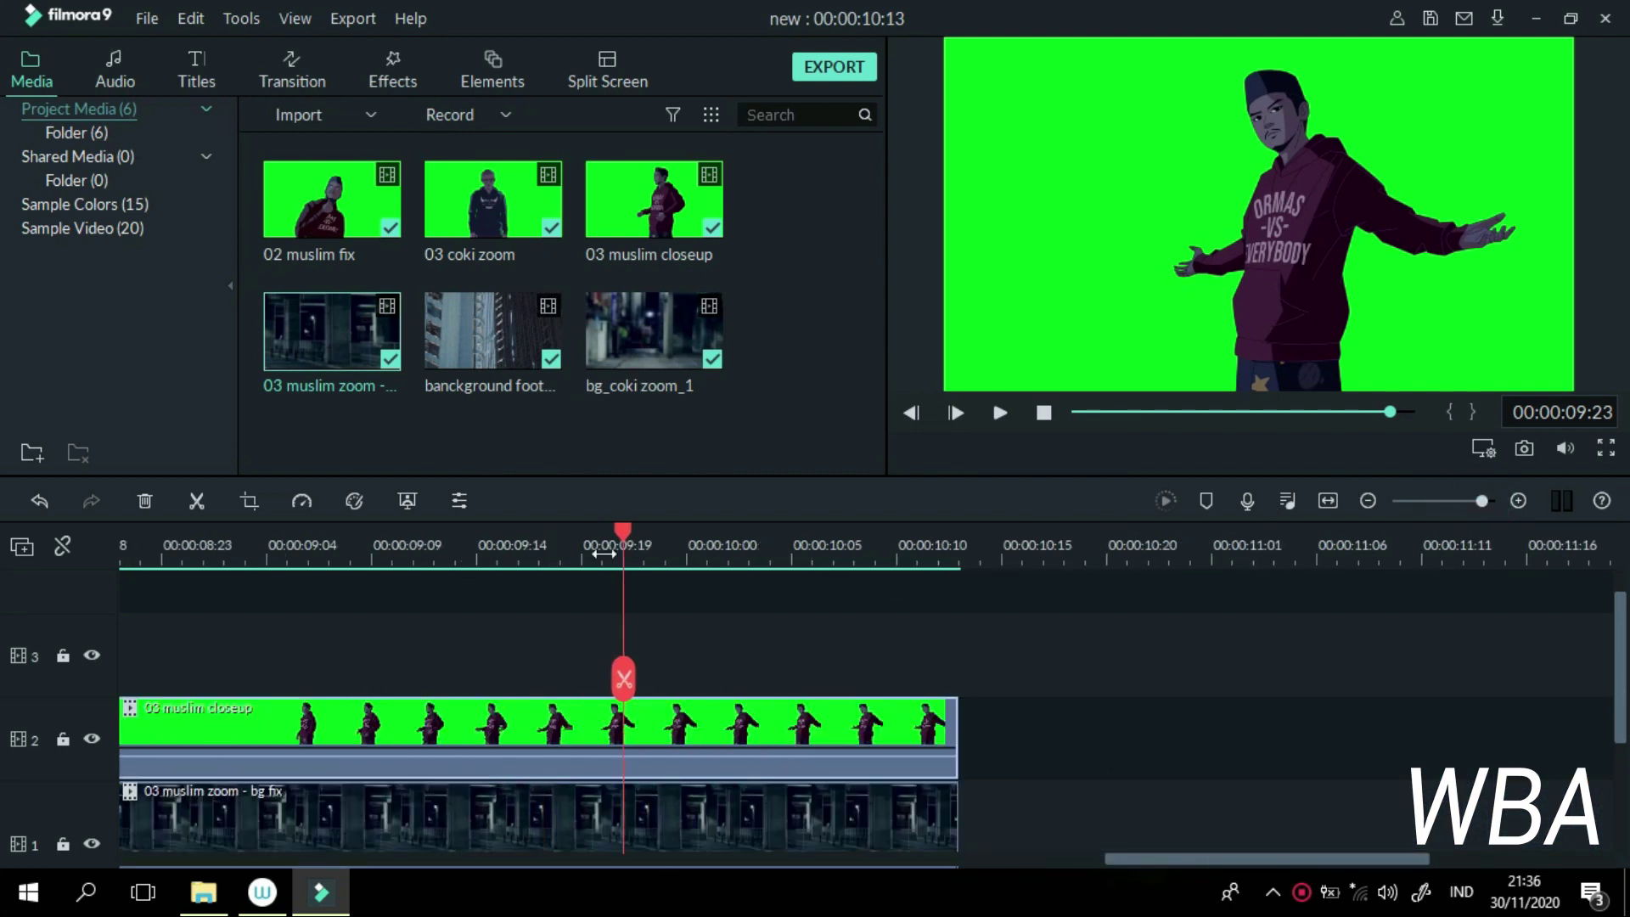
drag(609, 556, 138, 552)
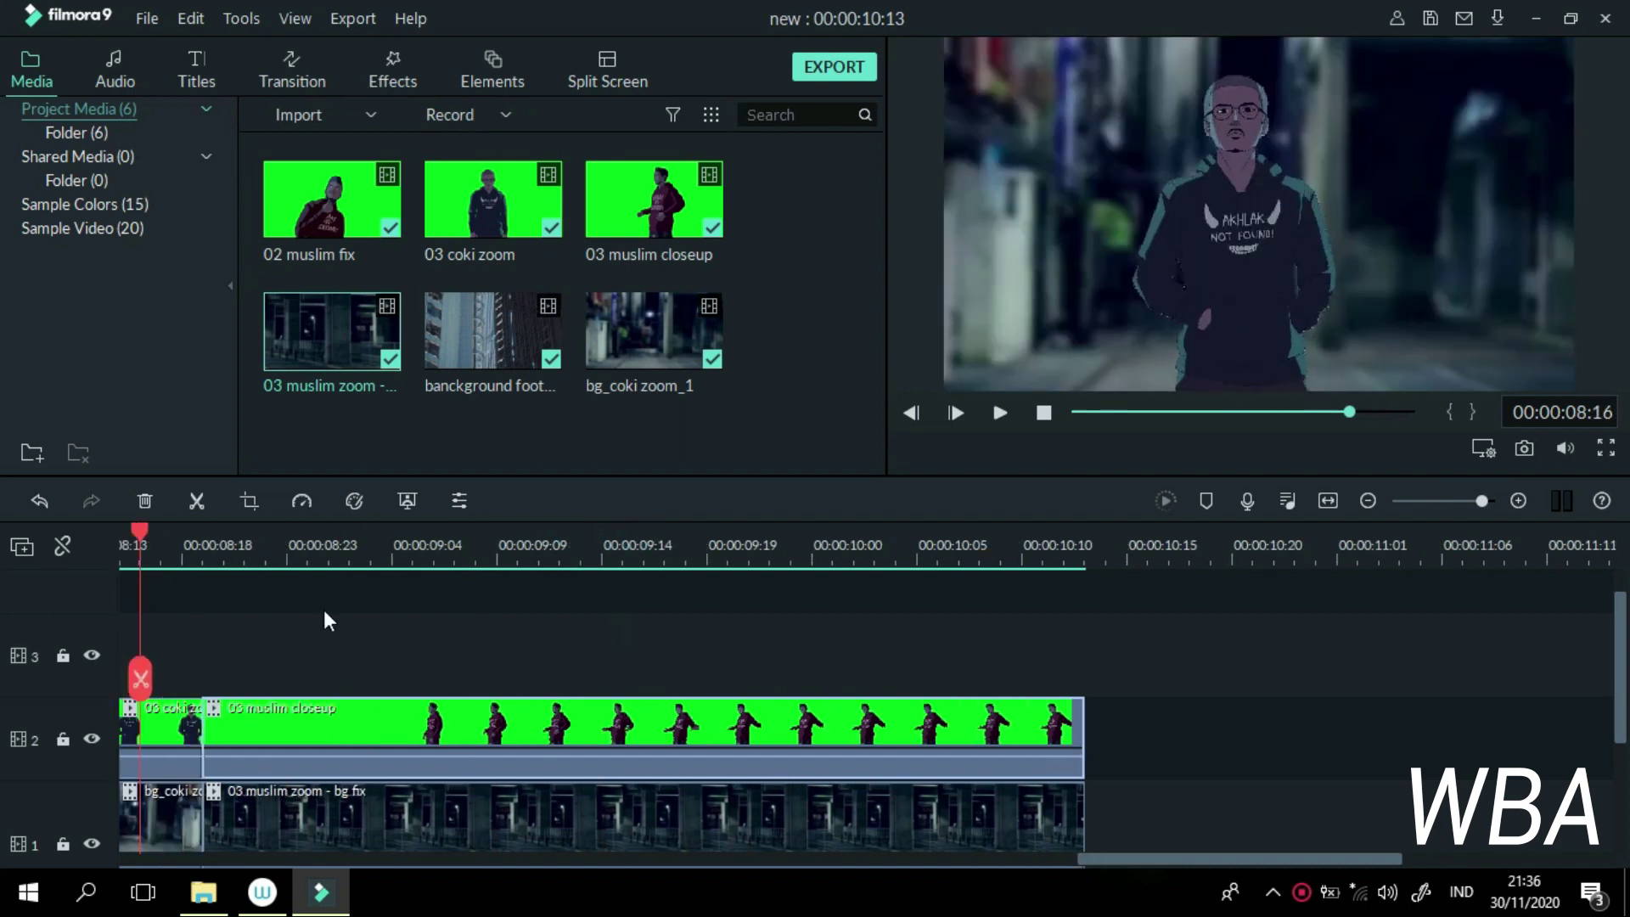
key(space)
key(space)
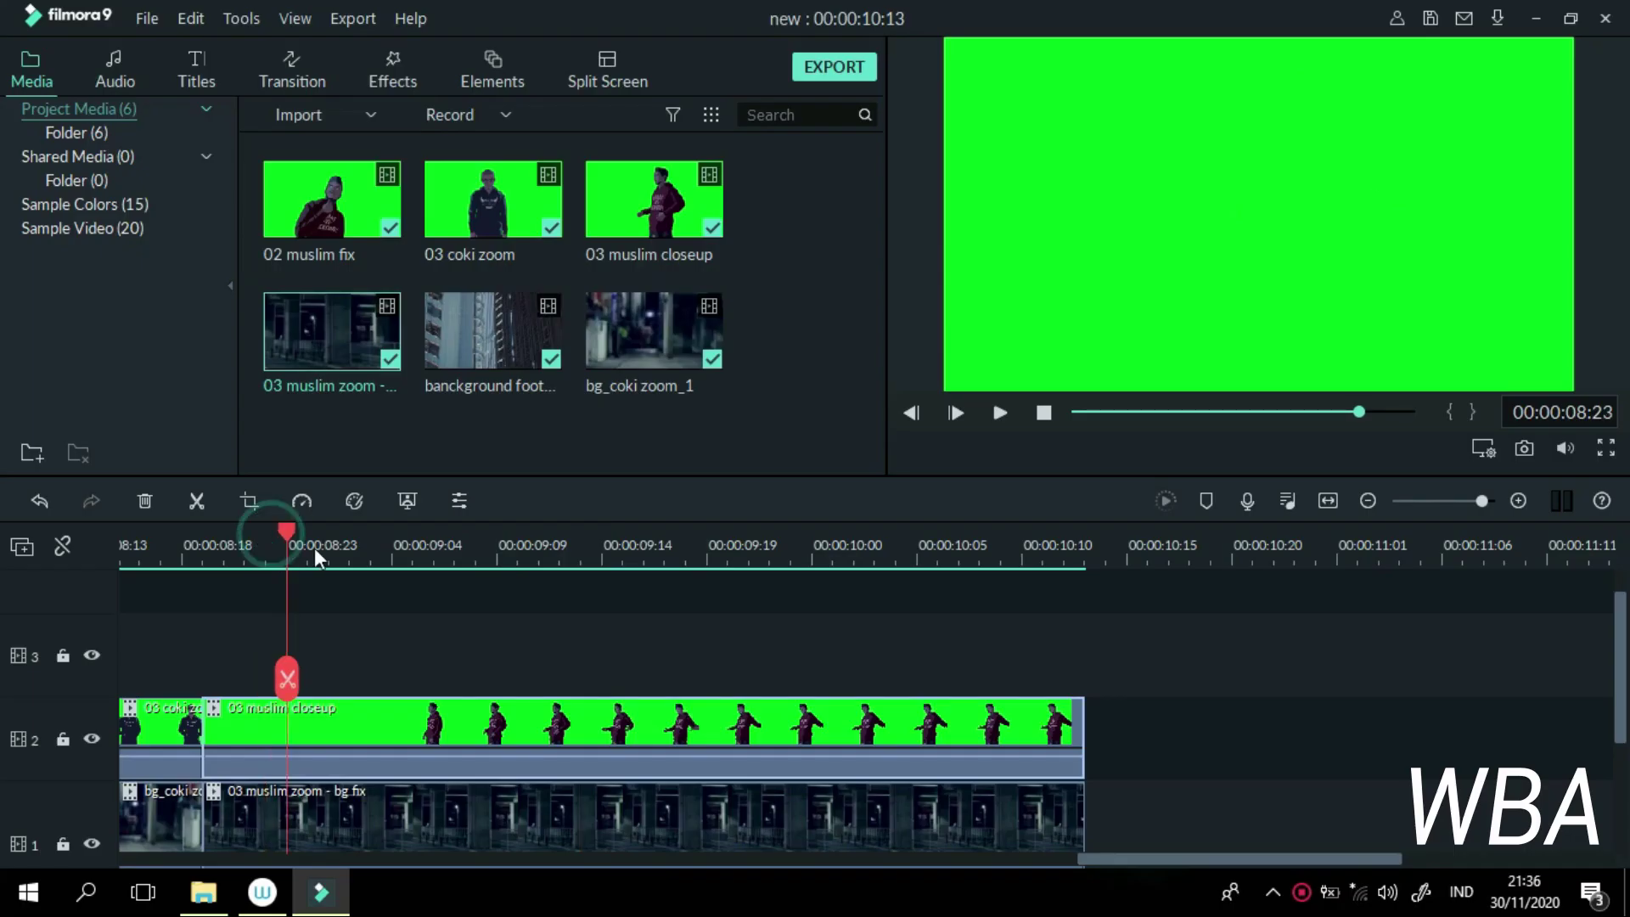
drag(292, 554, 329, 554)
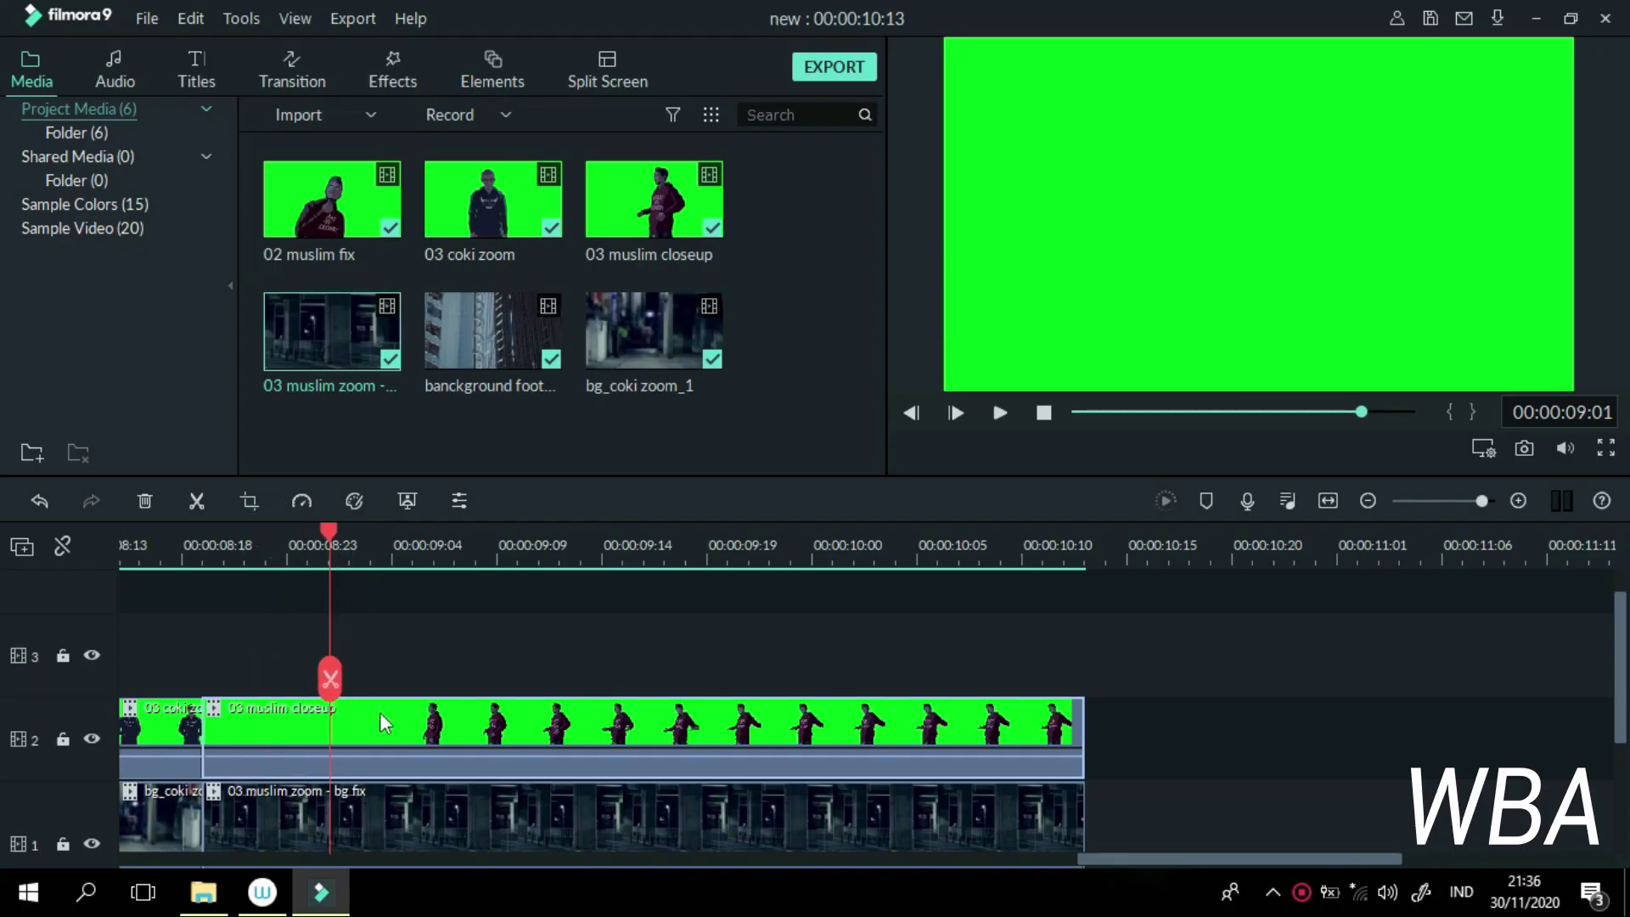
Step: Enable Chroma Key on 03 muslim closeup with offset 20, resetting tolerance, edge thickness and edge feather to their defaults, and render the preview
double_click(387, 724)
click(55, 209)
click(549, 337)
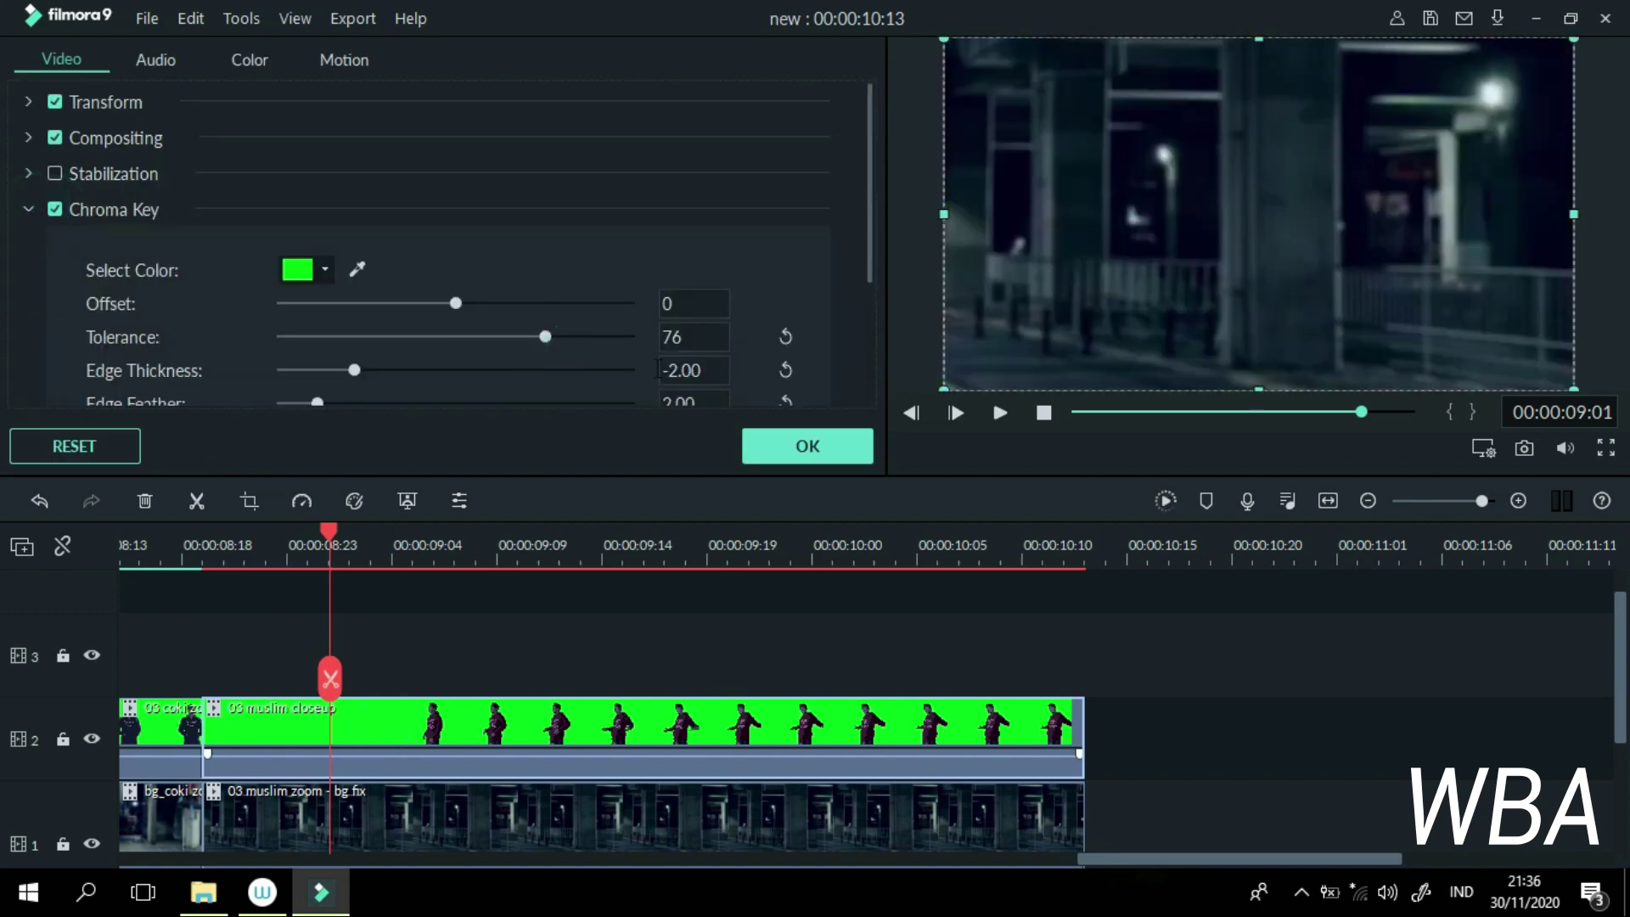
click(785, 337)
click(785, 371)
click(785, 401)
click(667, 303)
key(BackSpace)
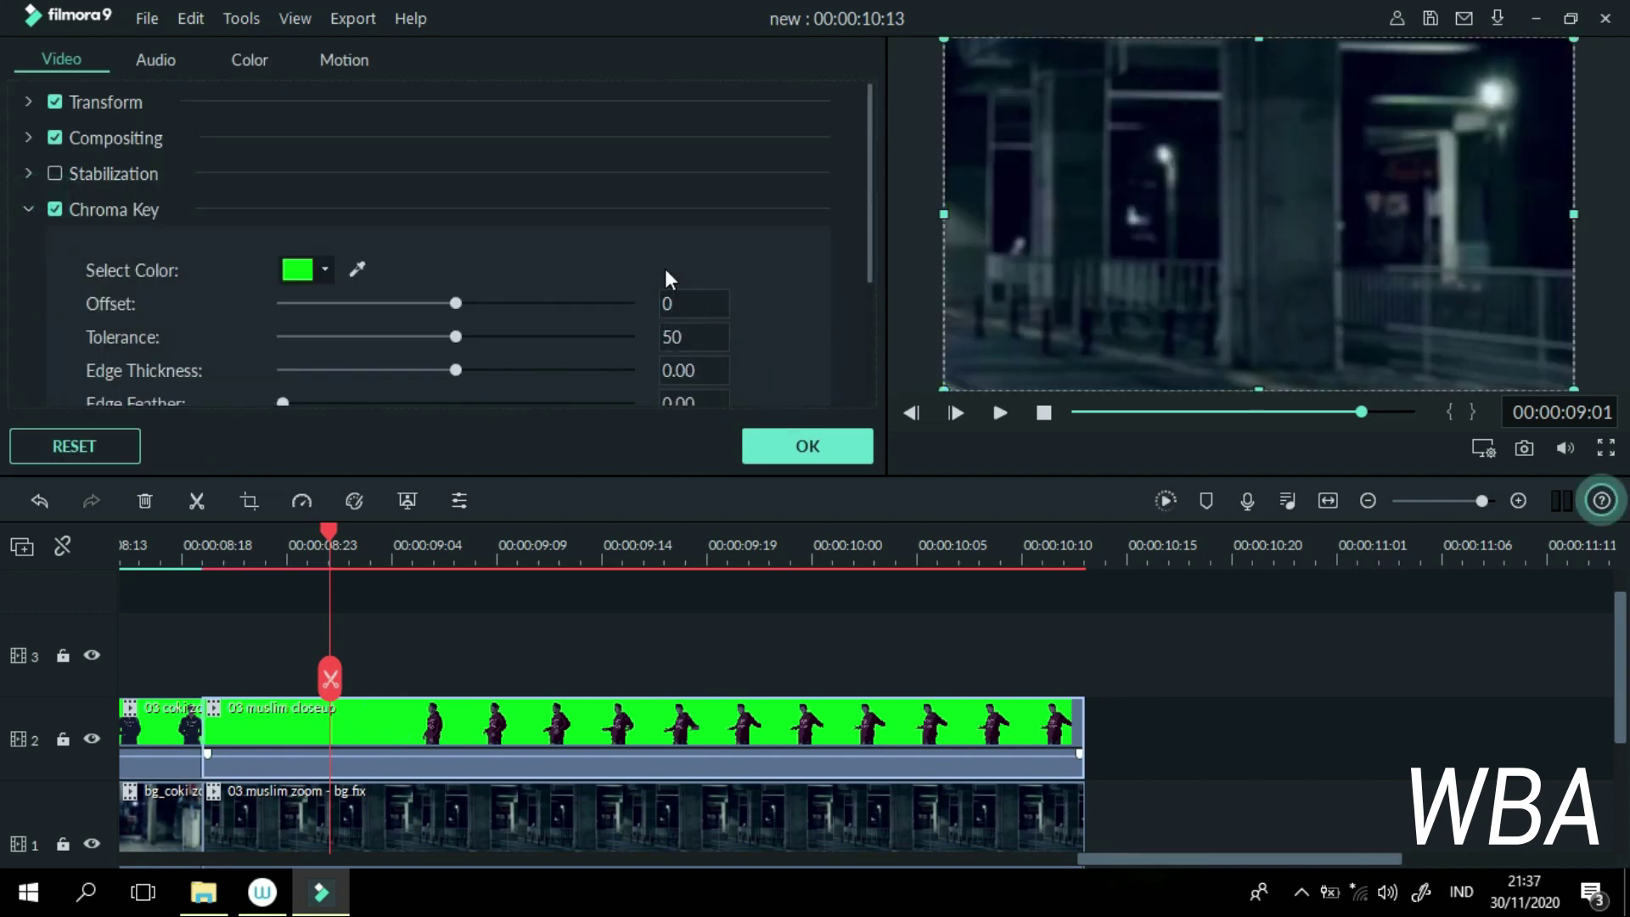
text(20)
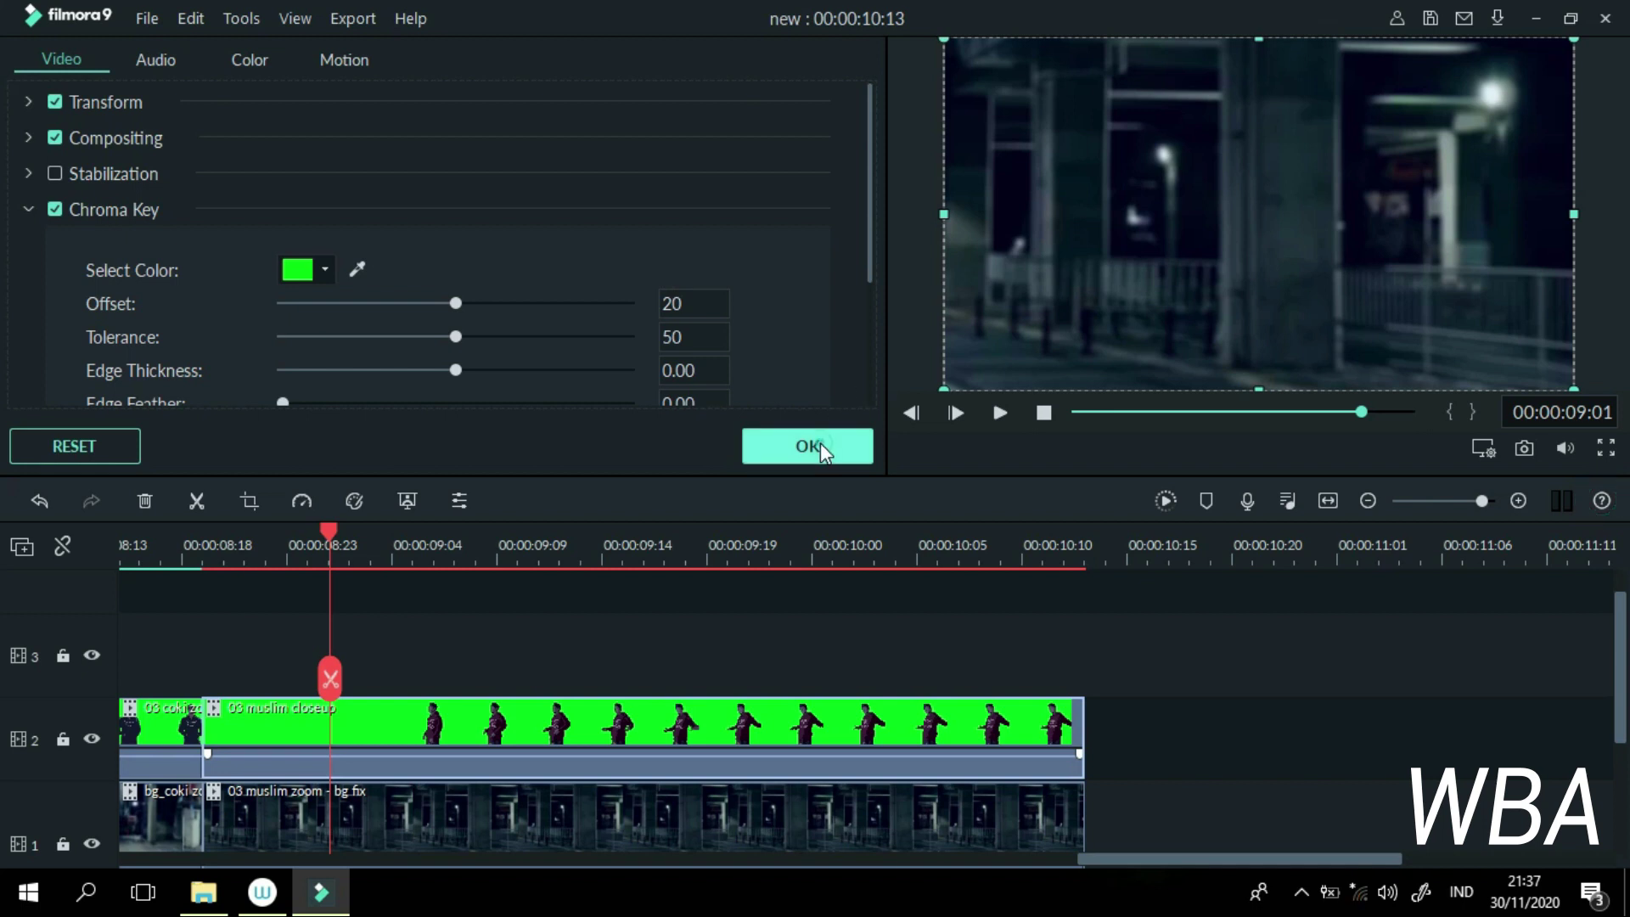
click(819, 448)
click(1165, 501)
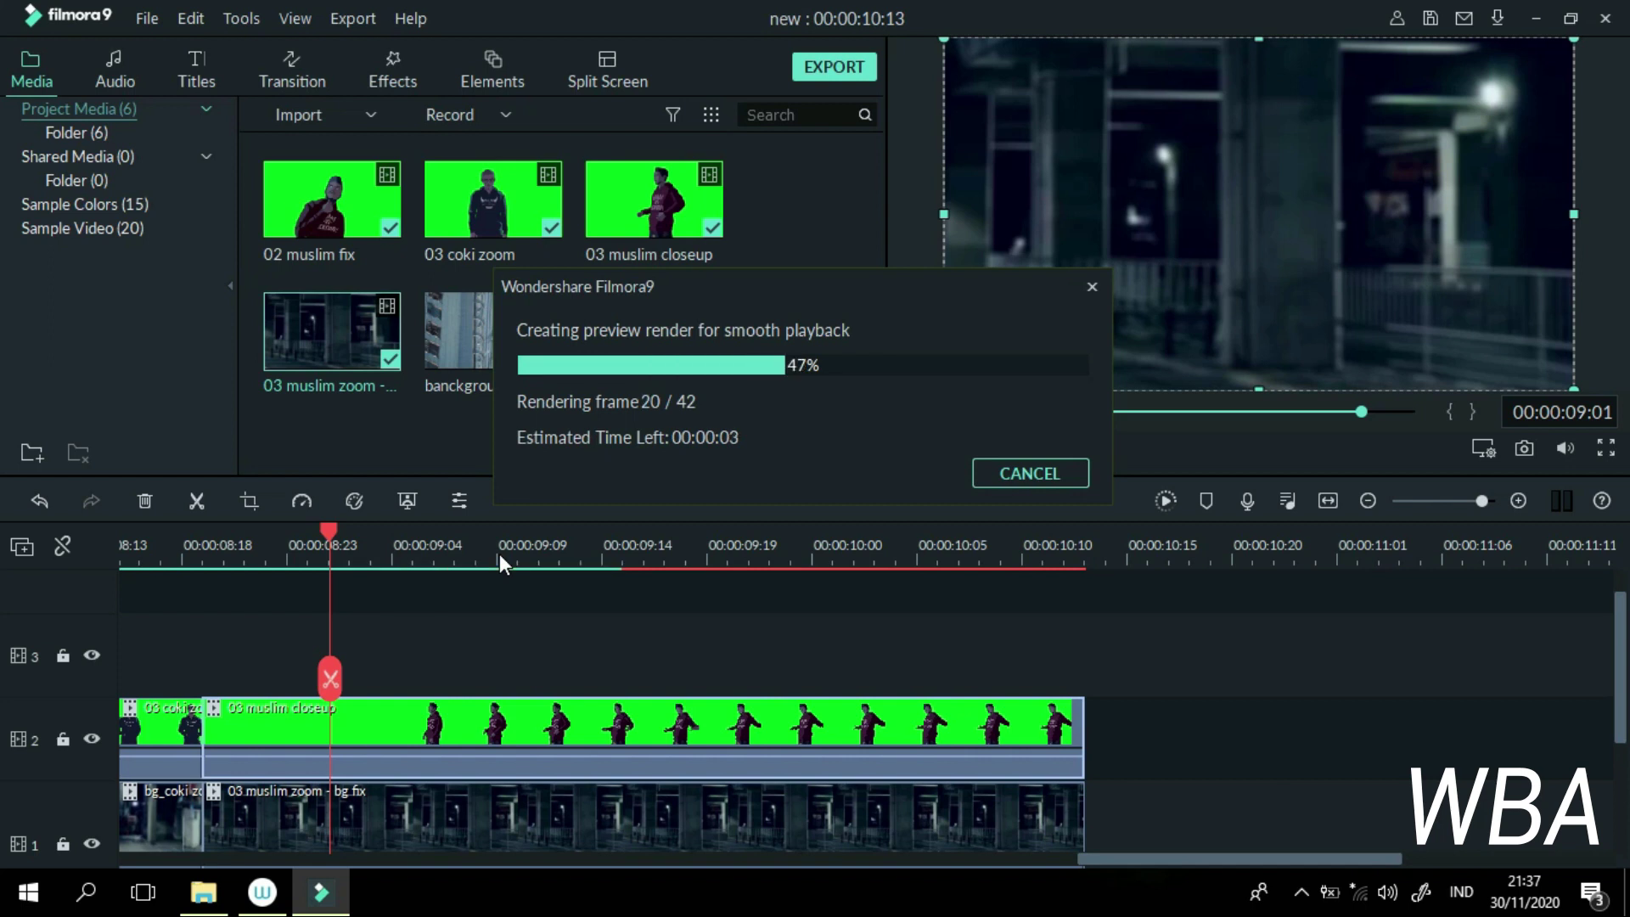
Step: Remove the empty opening of 03 muslim closeup up to 00:00:09:02 and split the remaining clip at 00:00:09:06
drag(340, 556, 452, 589)
click(197, 502)
click(326, 751)
key(Delete)
click(399, 737)
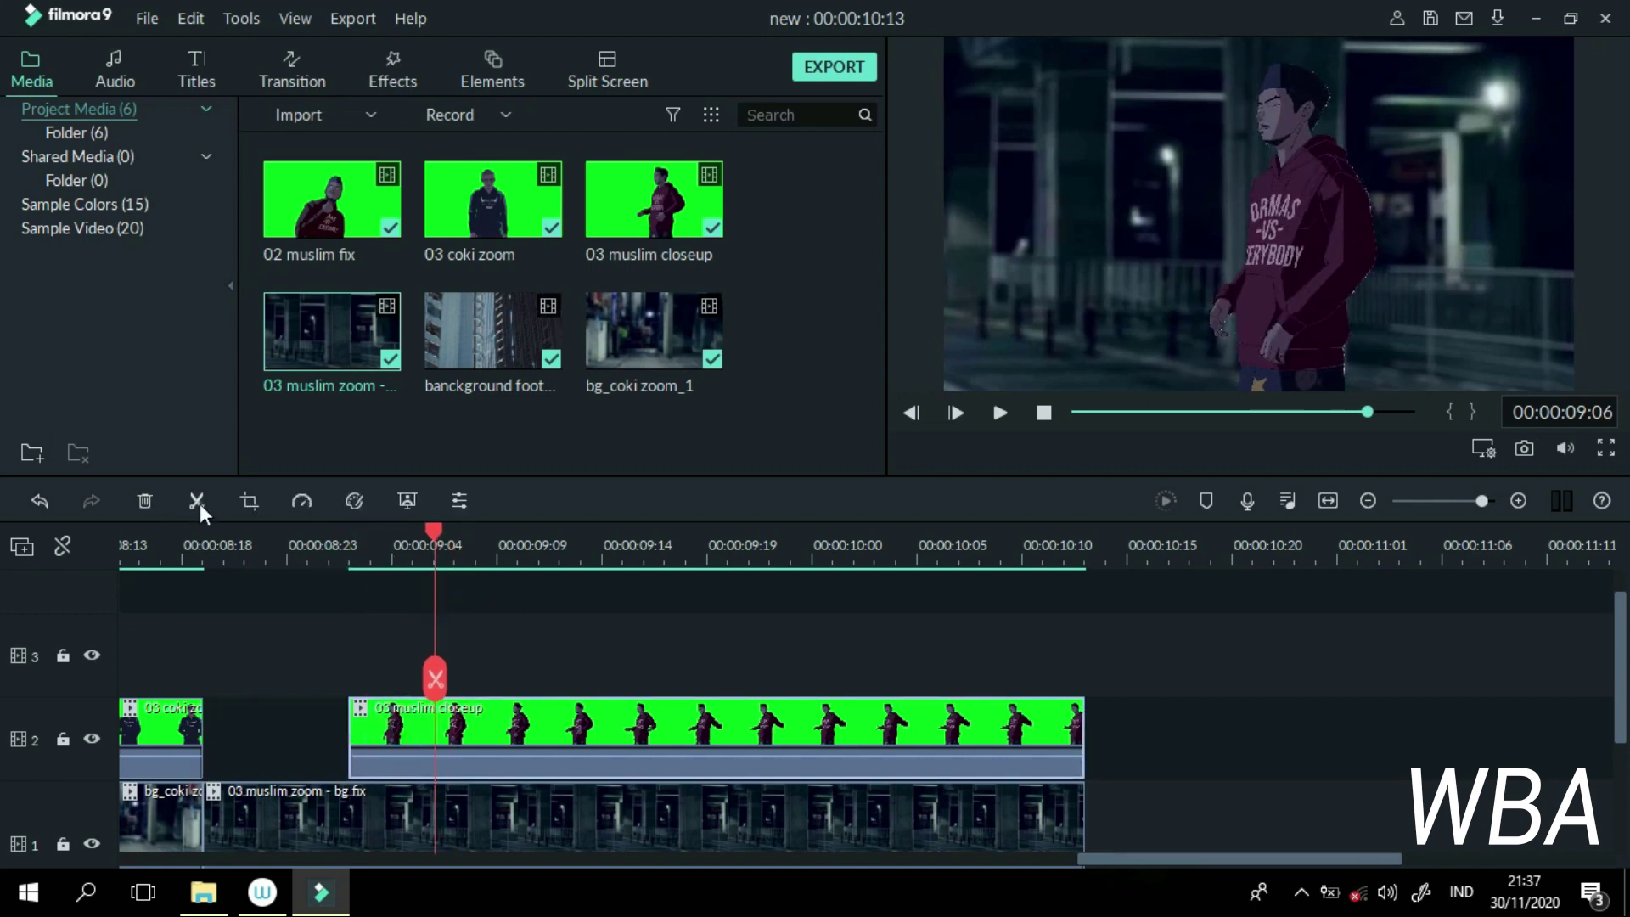
click(434, 677)
Step: Apply the Chaos 1 effect and the Blind transition to the short first piece of 03 muslim closeup
click(392, 73)
drag(448, 259, 392, 723)
click(291, 72)
drag(373, 240, 390, 742)
Step: Set the Chaos 1 effect on the first 03 muslim closeup piece to Position Z 0.00 and Position X and Y 0.04
double_click(422, 768)
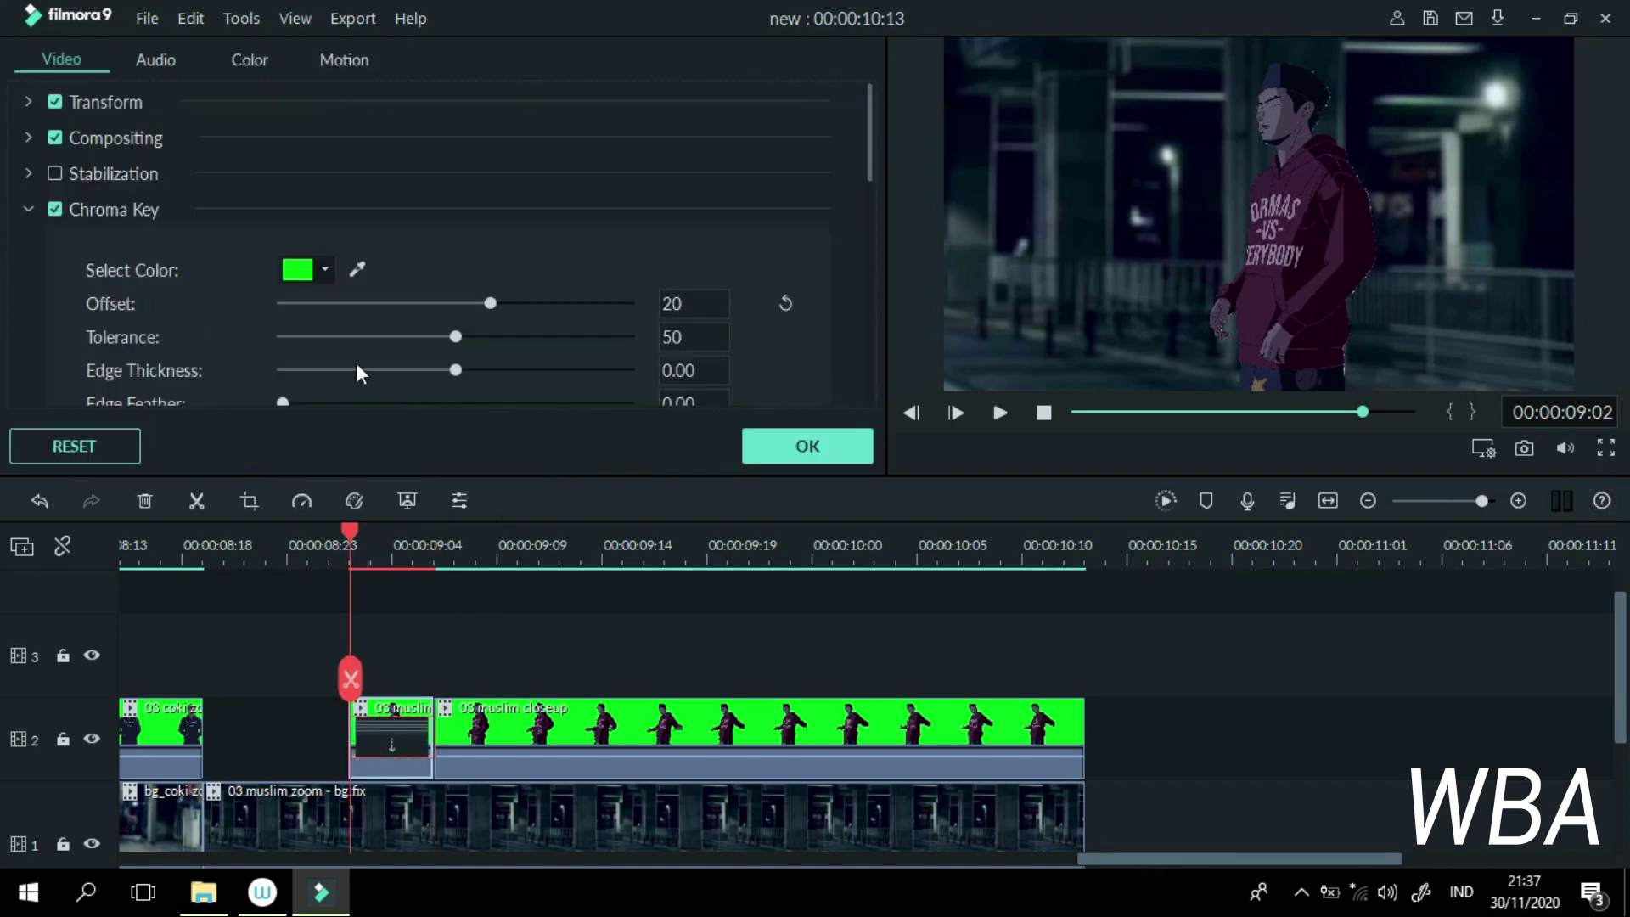
click(28, 209)
drag(869, 136, 807, 305)
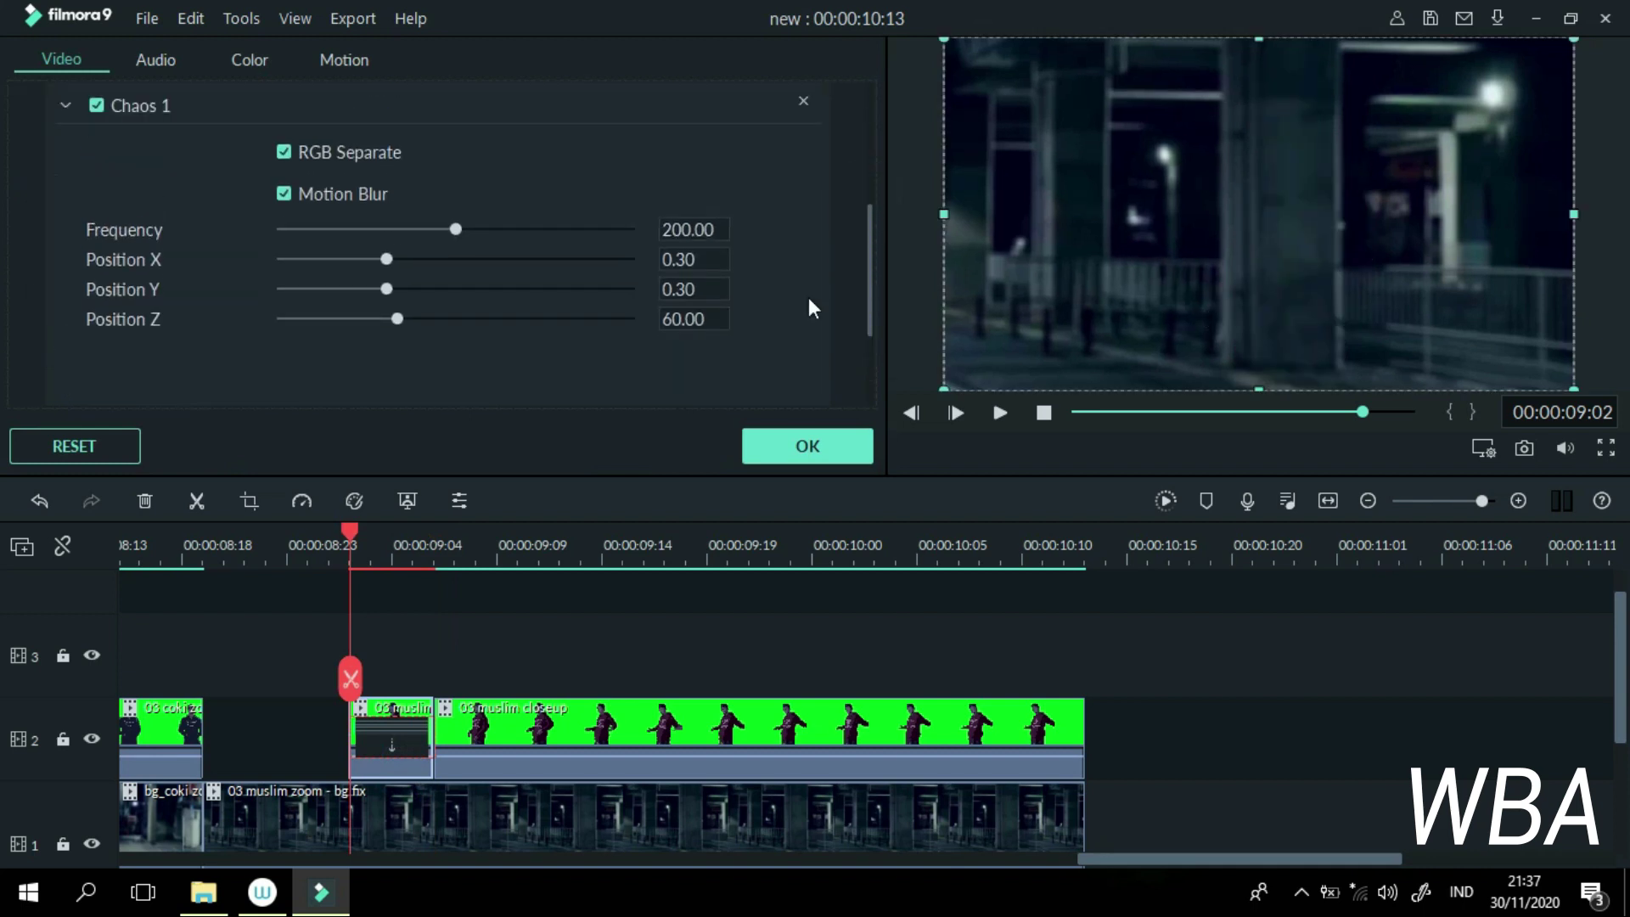
scroll(808, 305, up, 1)
click(400, 347)
drag(338, 353, 283, 350)
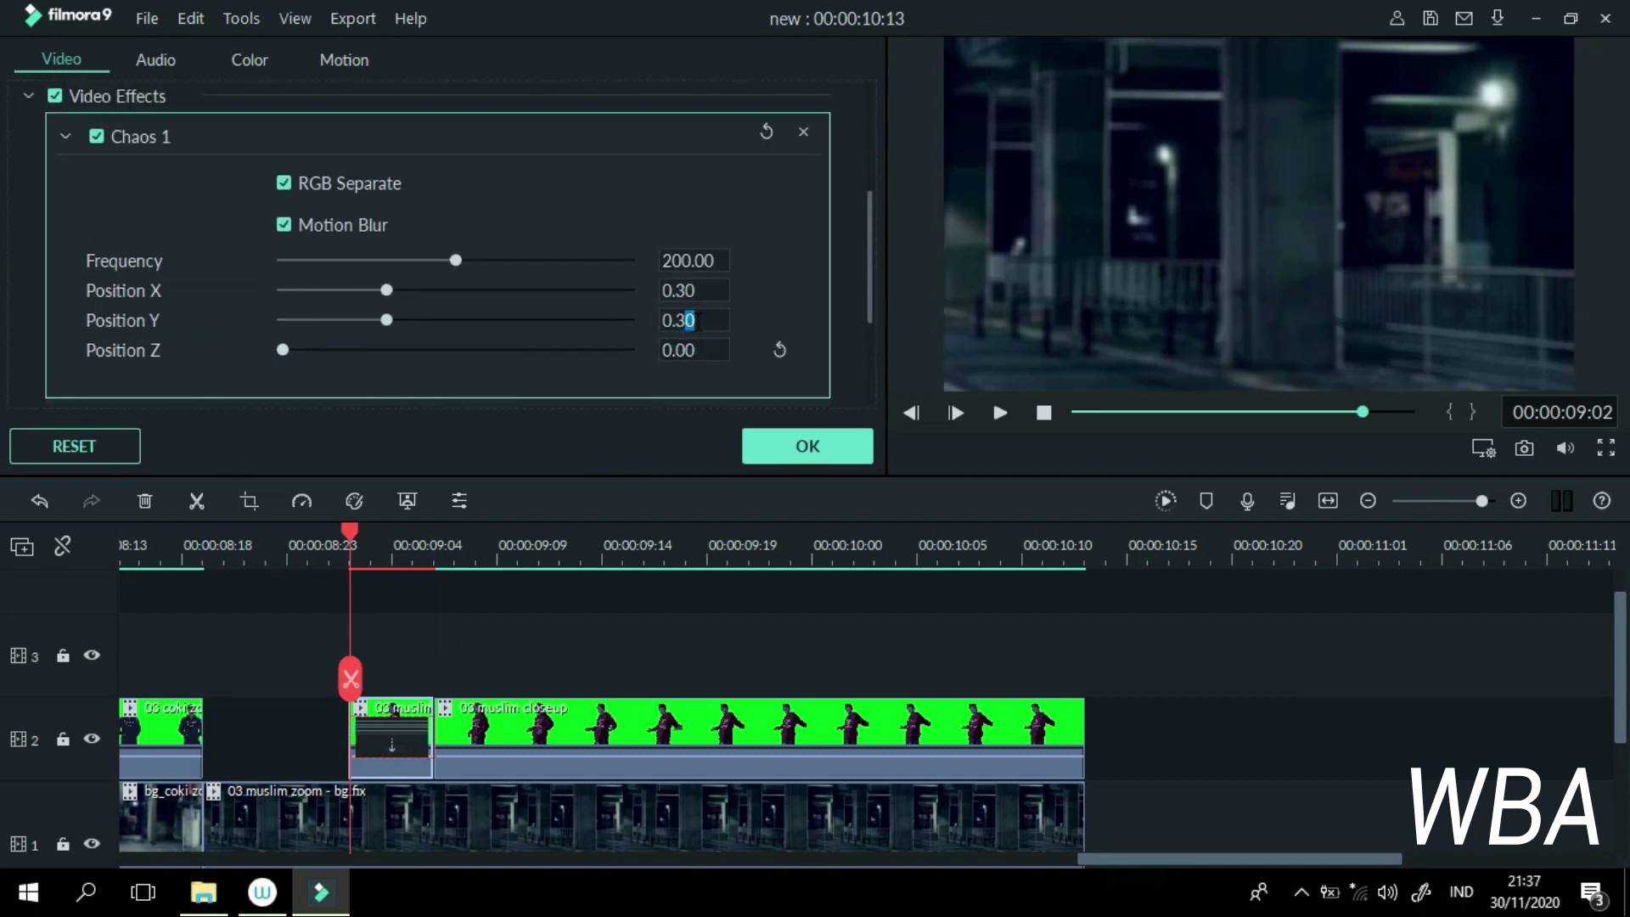
drag(685, 320, 660, 334)
double_click(686, 290)
text(0.04)
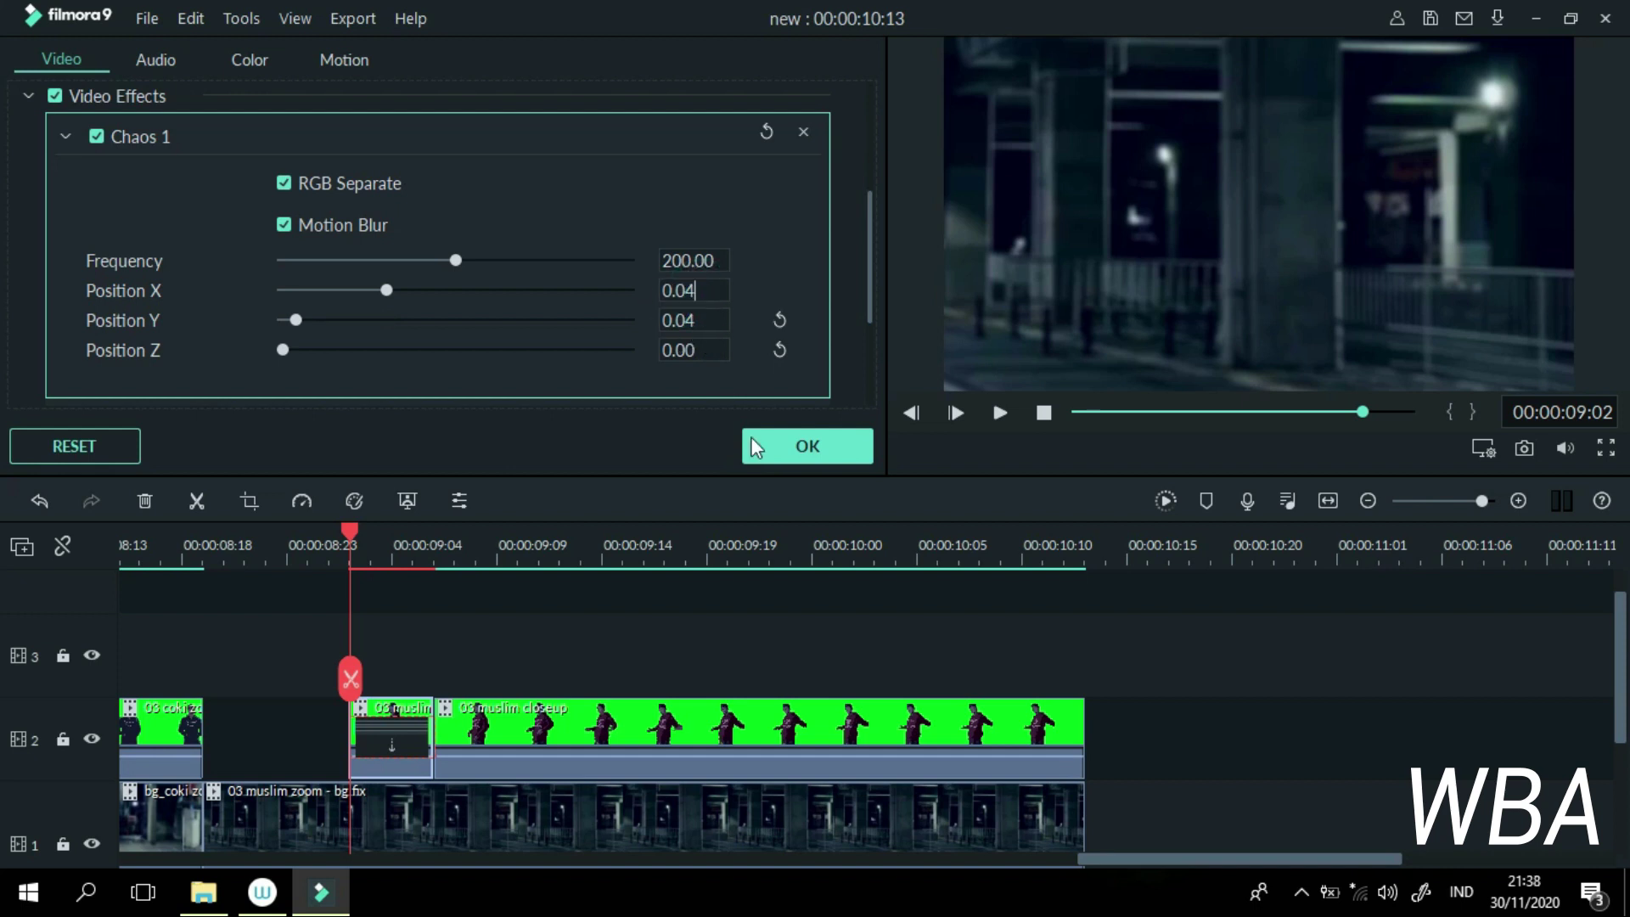
click(798, 444)
Step: Extend the start of the first 03 muslim closeup piece back to 00:00:09:01, then render and play the section
drag(352, 546, 432, 546)
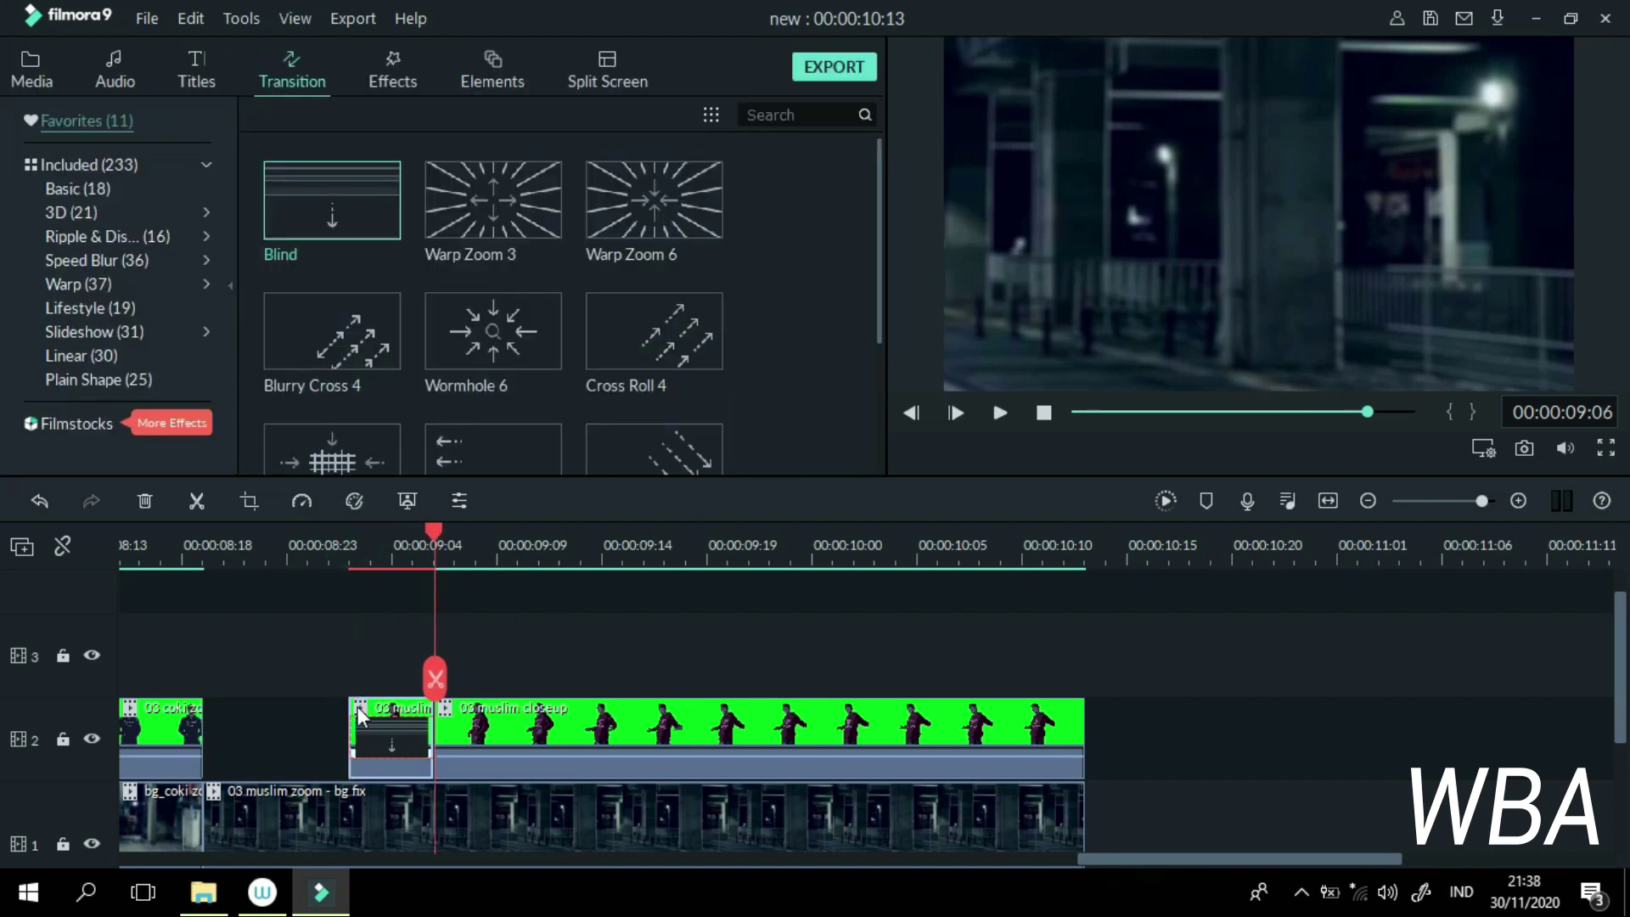
drag(352, 721, 330, 721)
click(307, 548)
key(Return)
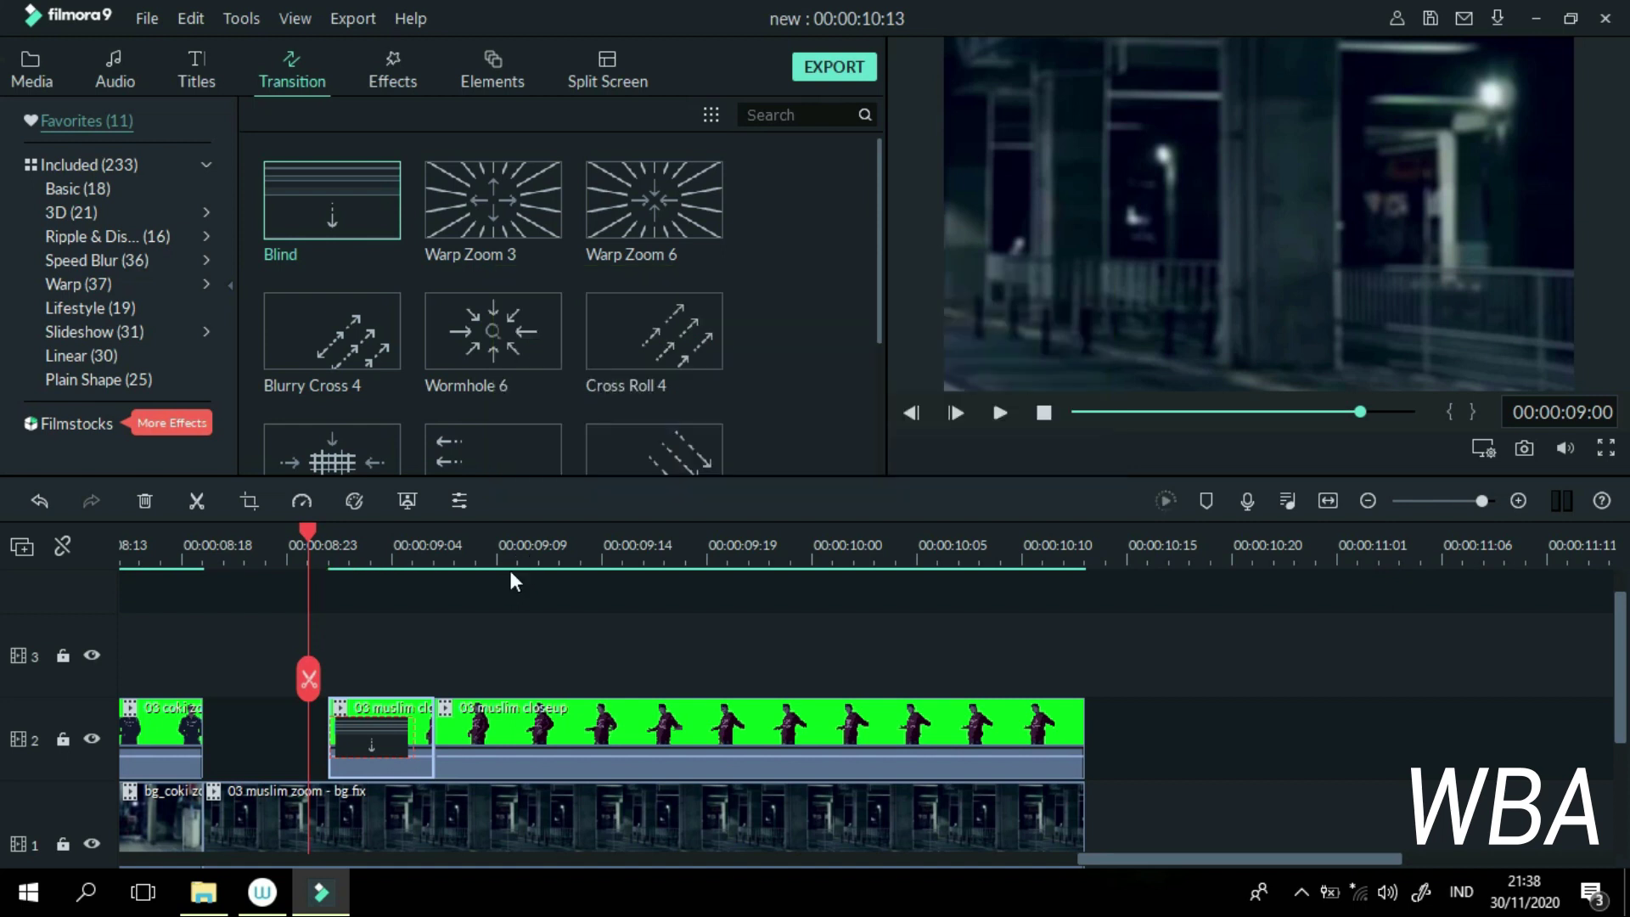
click(268, 556)
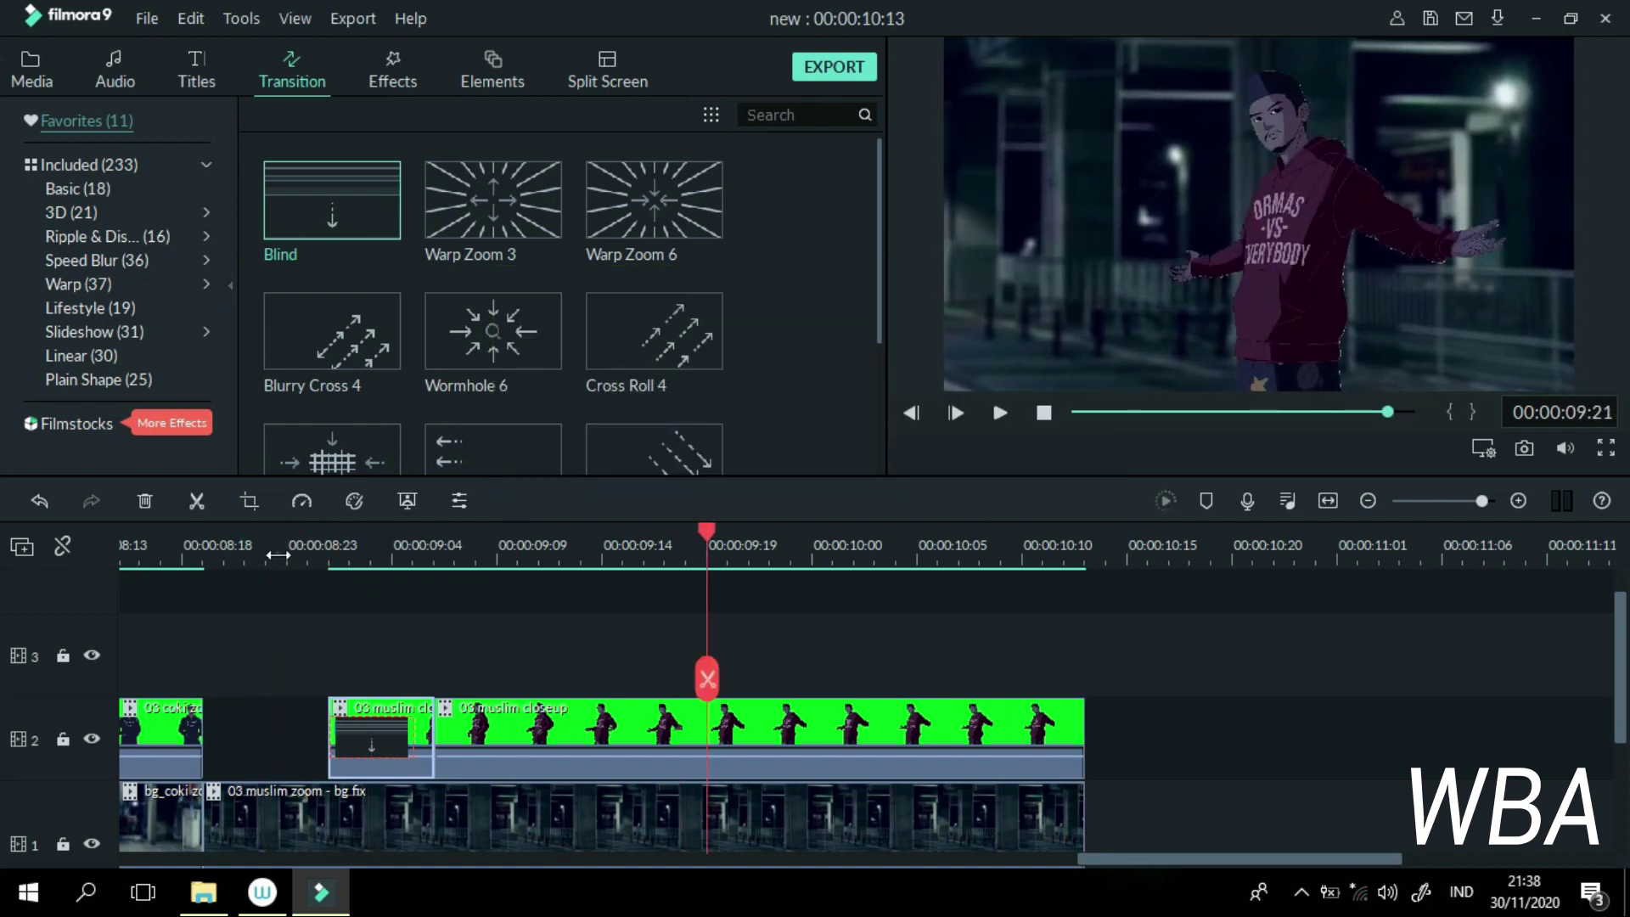
Step: Add the Flip Roll 2 transition at the cut between bg_coki zoom_1 and 03 muslim zoom - bg fix on track 1
key(space)
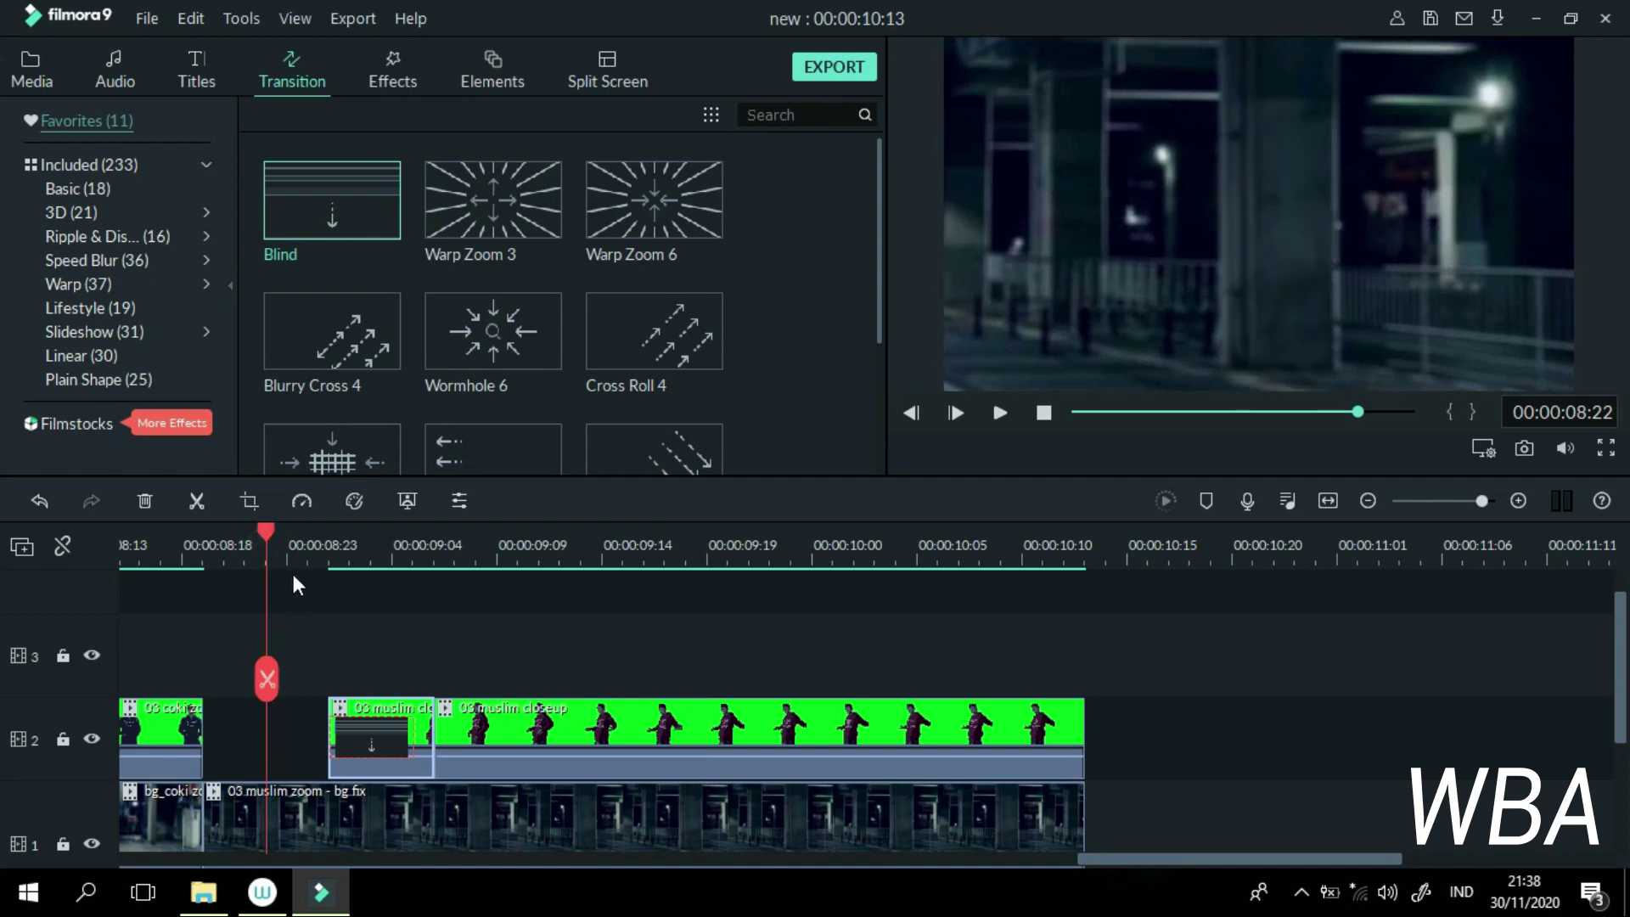
key(space)
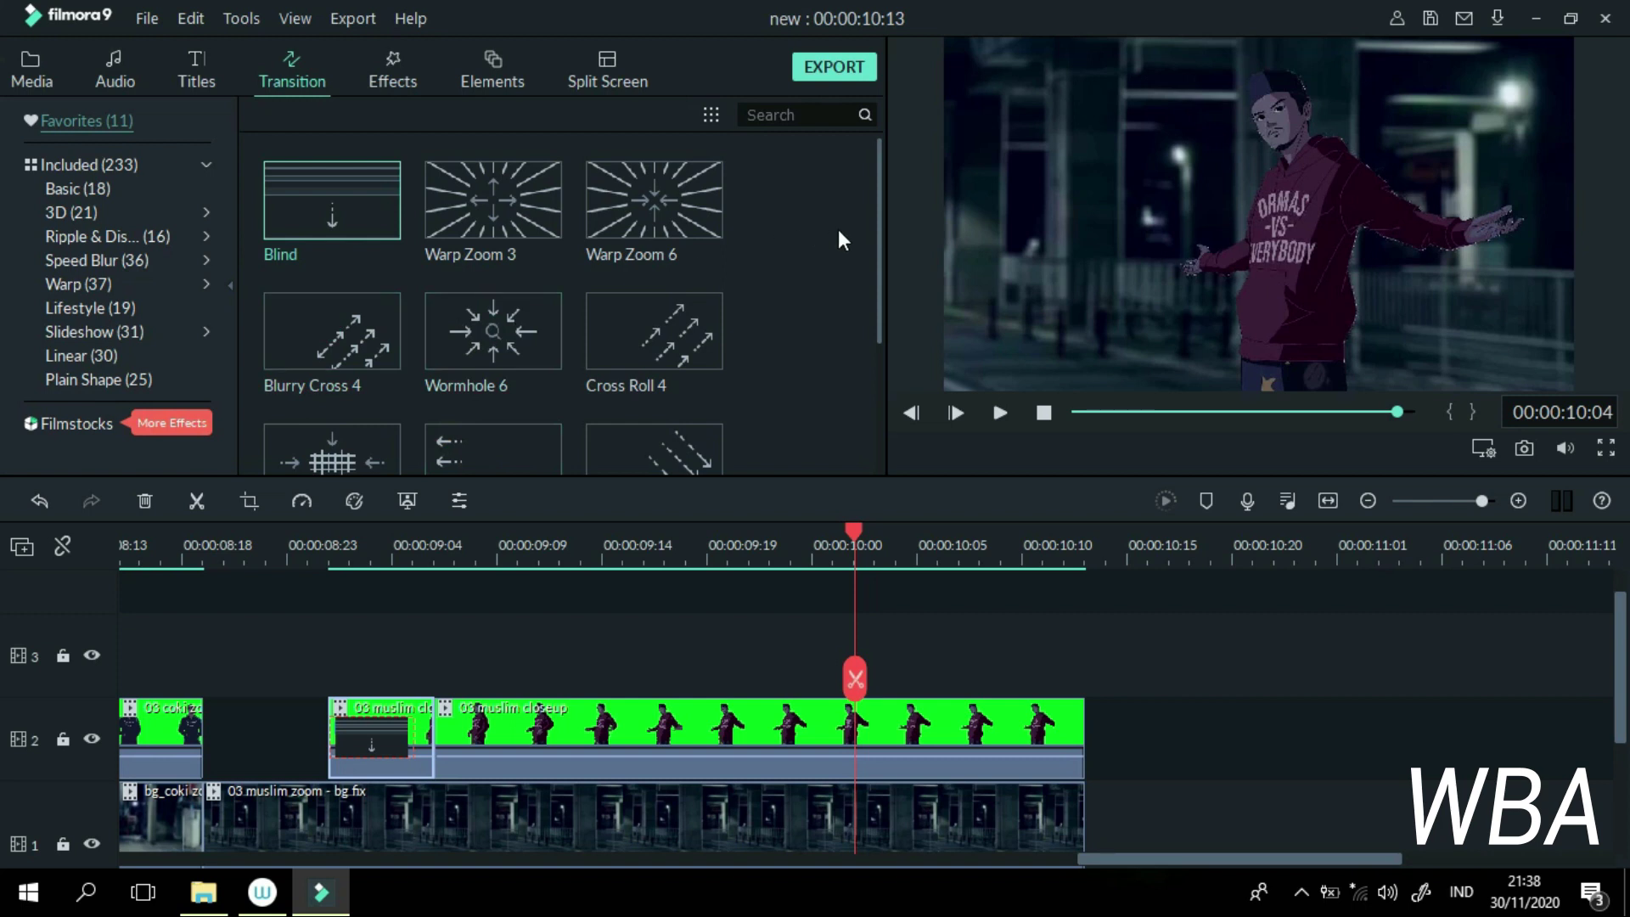
drag(881, 273, 873, 401)
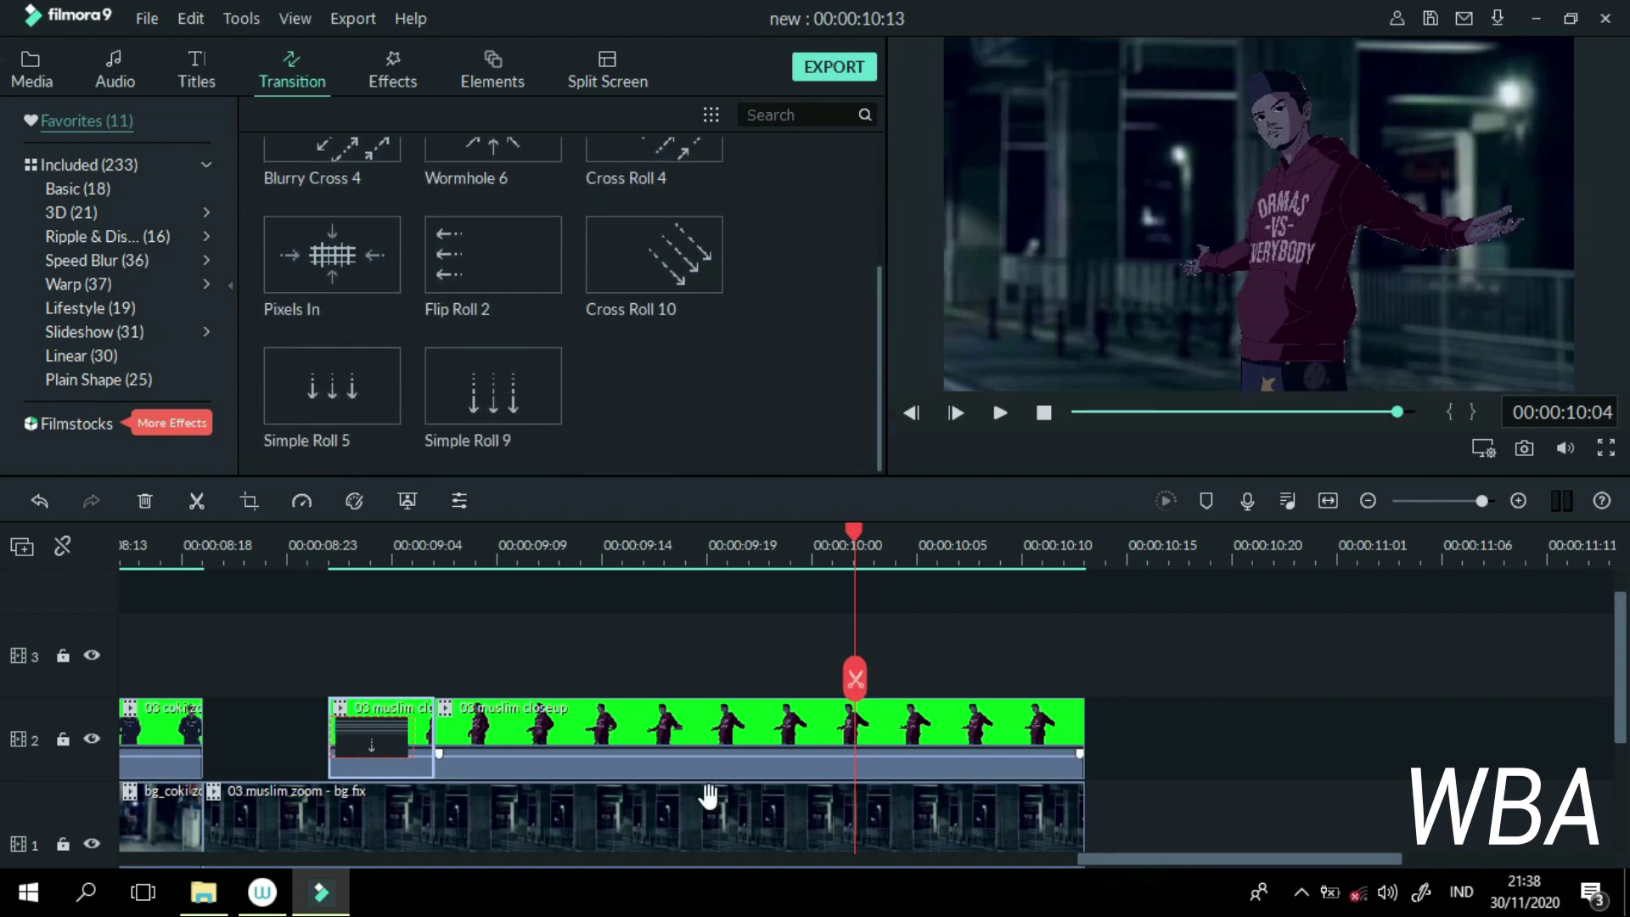
drag(1103, 858, 996, 870)
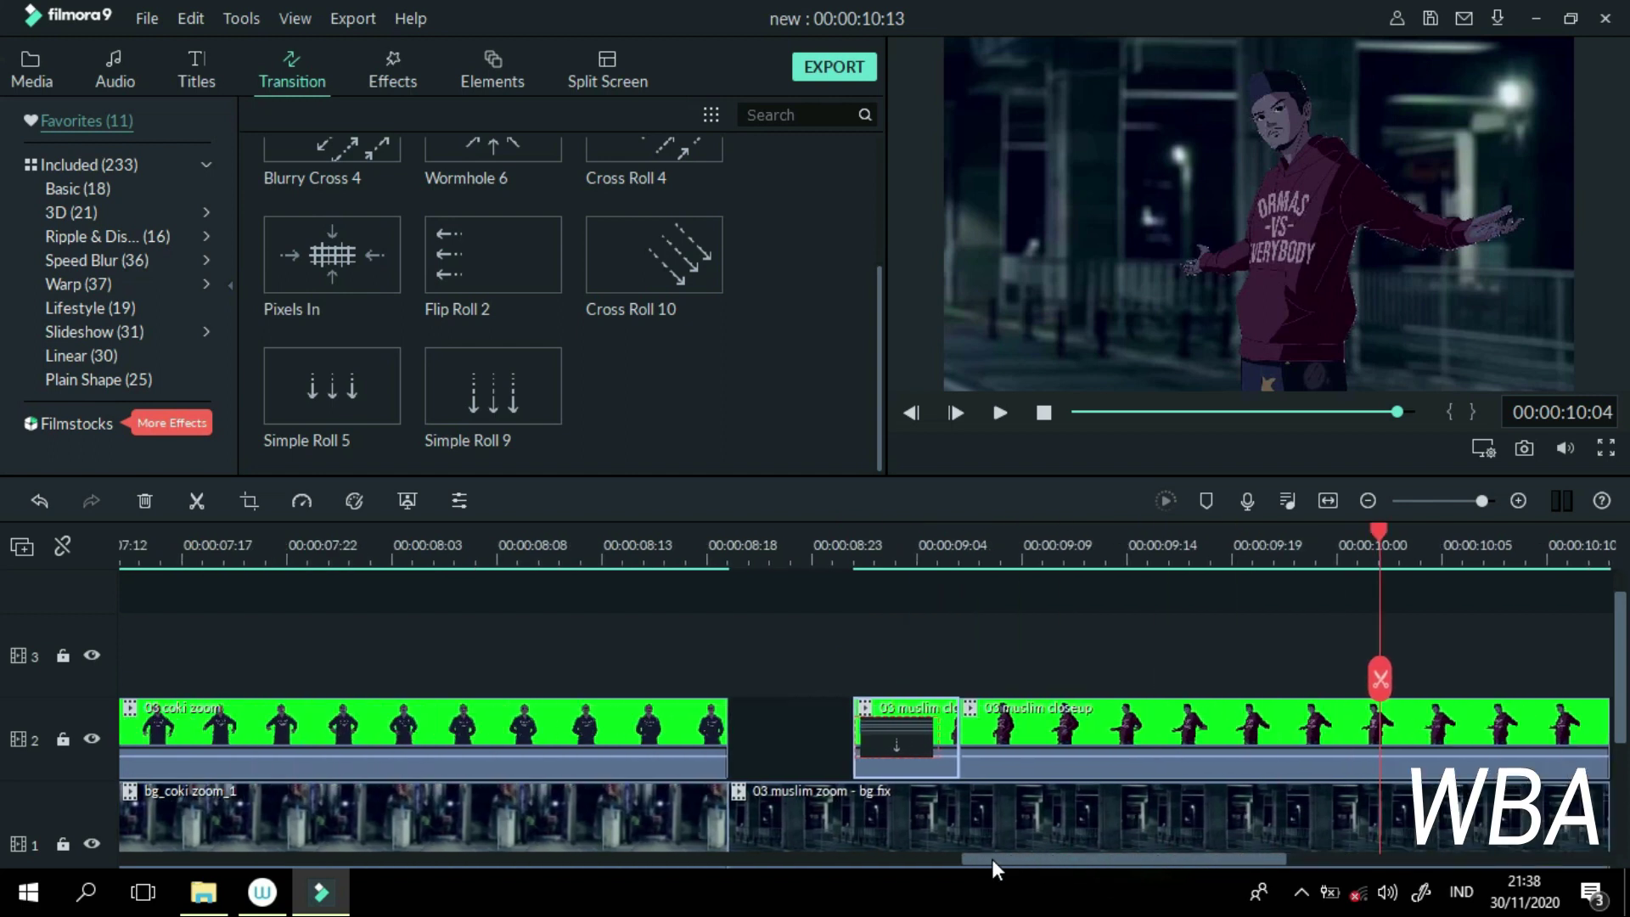
drag(526, 287, 702, 828)
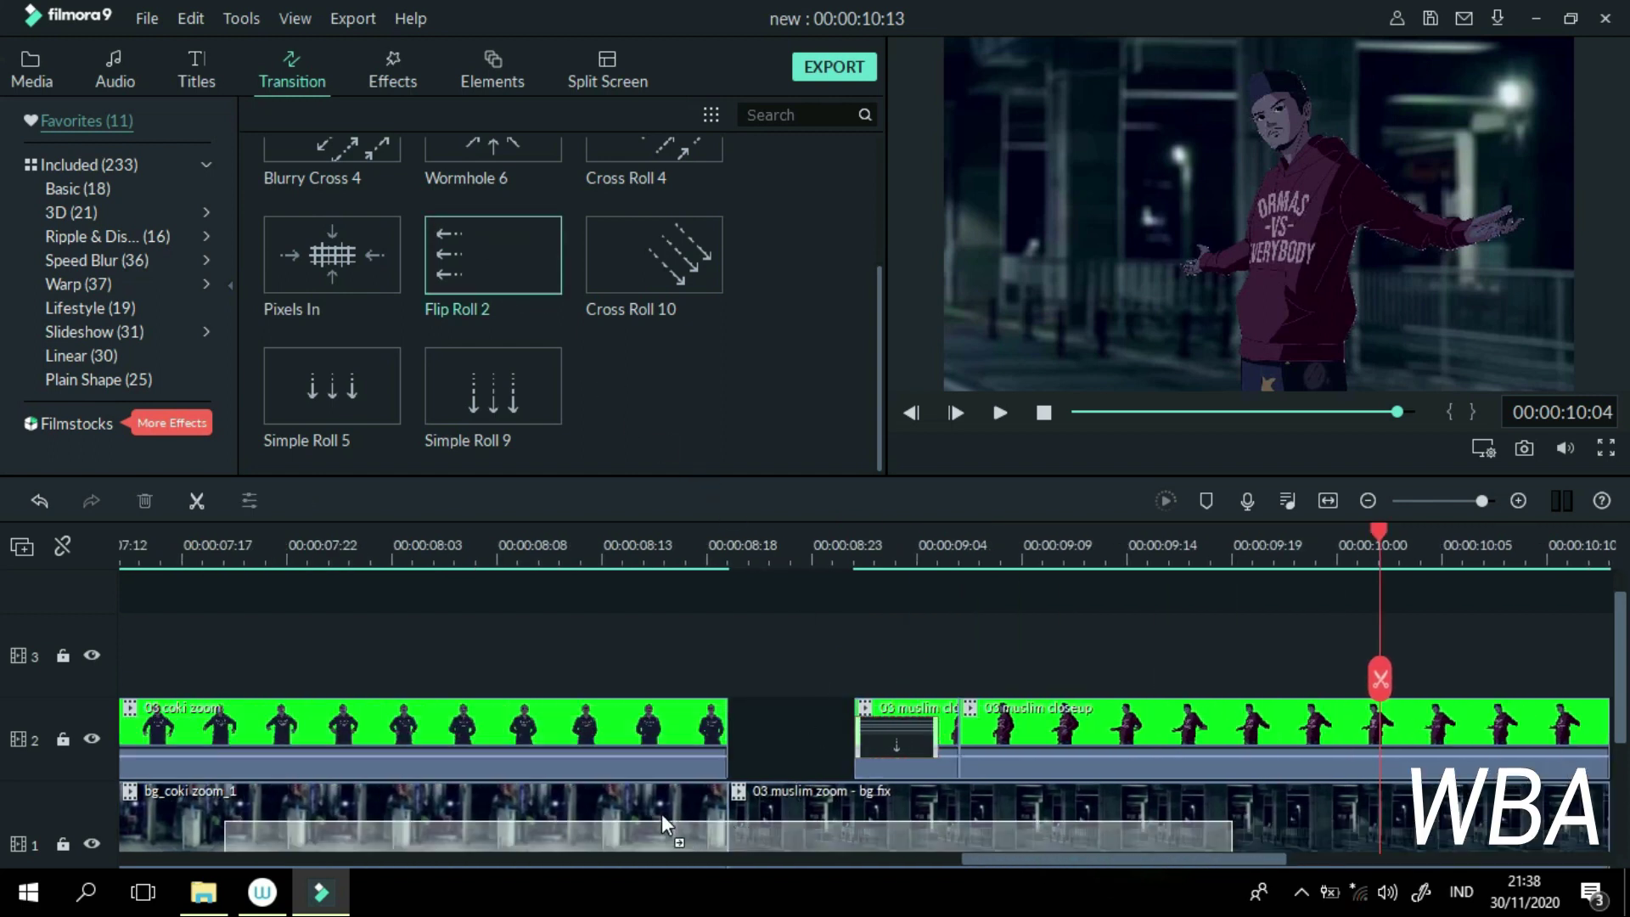
Step: Shorten the Flip Roll 2 transition between the two background clips to about 10 frames and render the preview
scroll(1617, 732, down, 2)
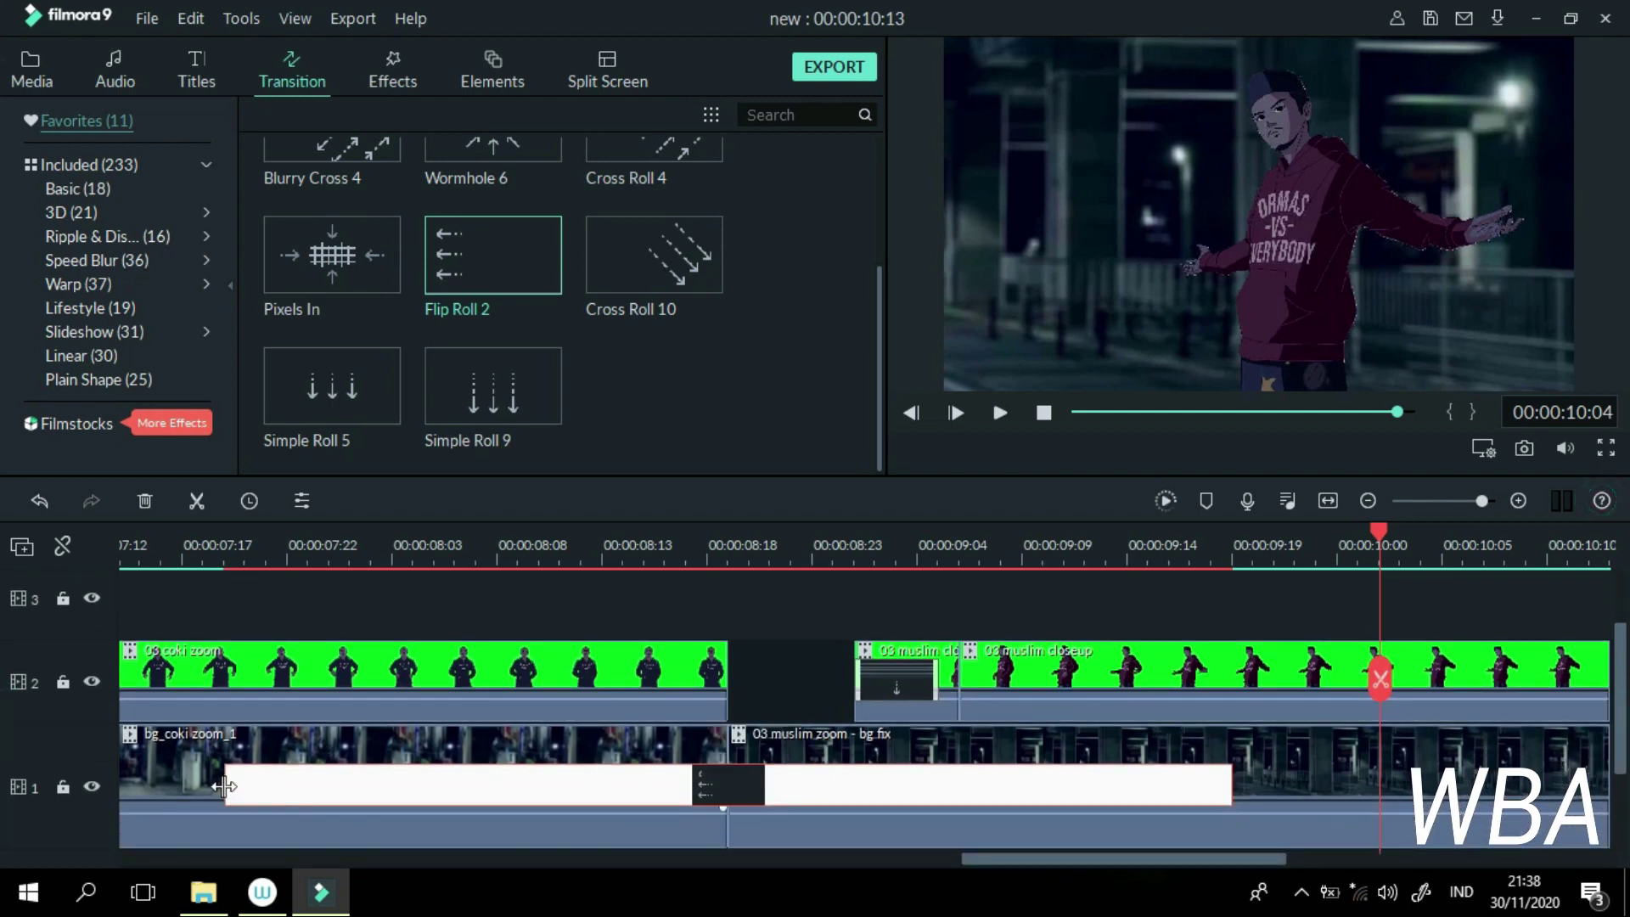
drag(226, 785, 626, 808)
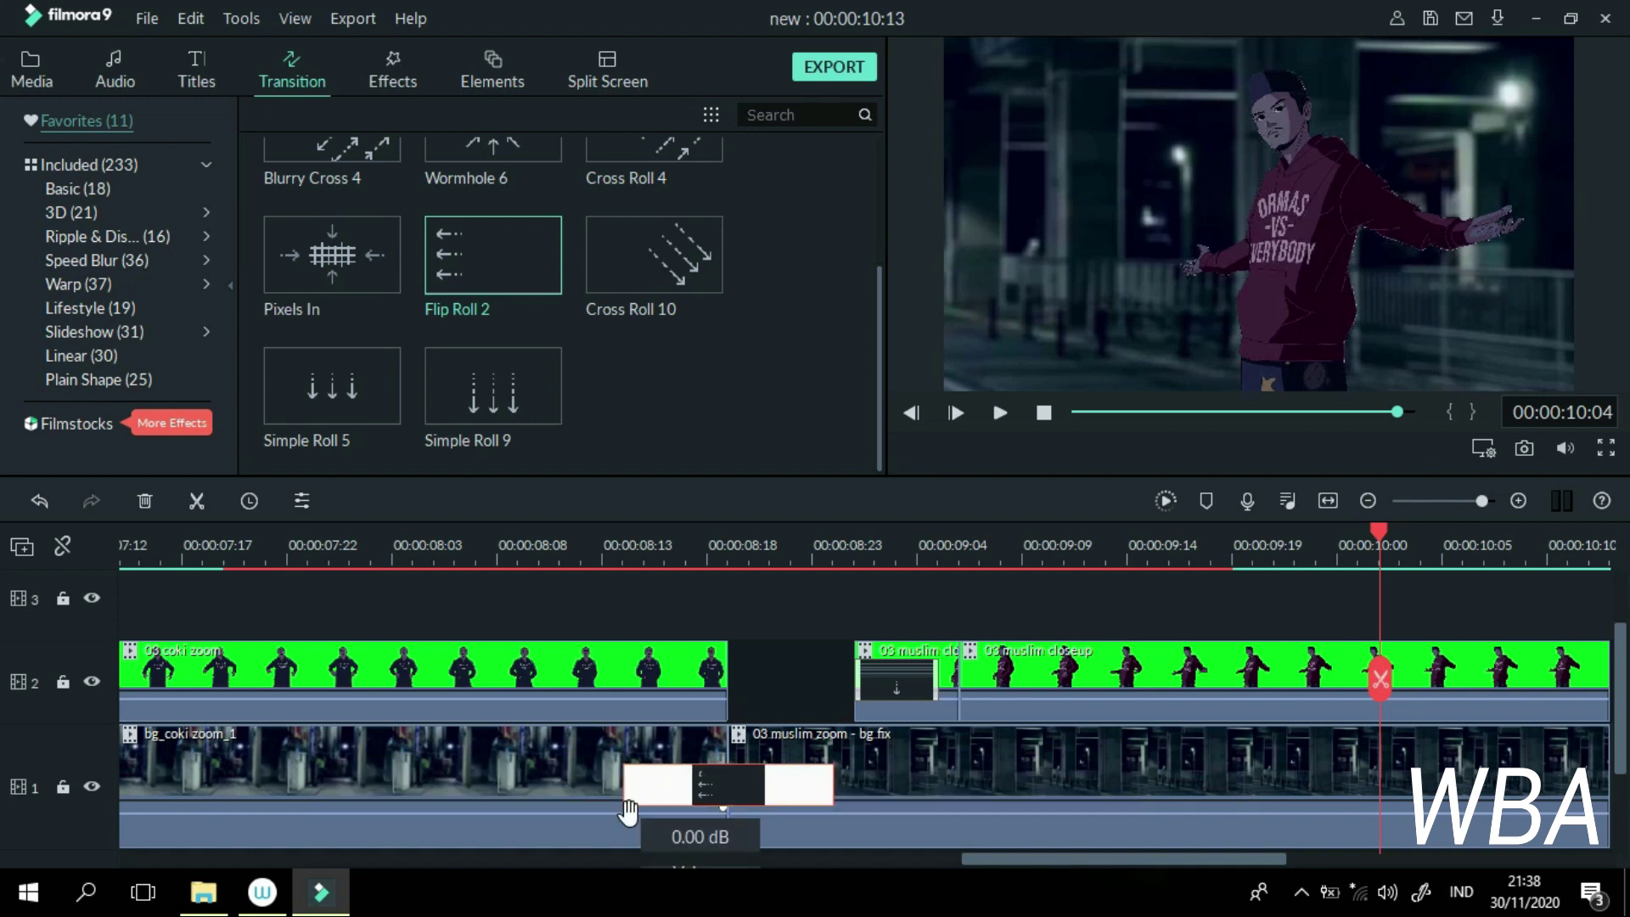
click(1167, 500)
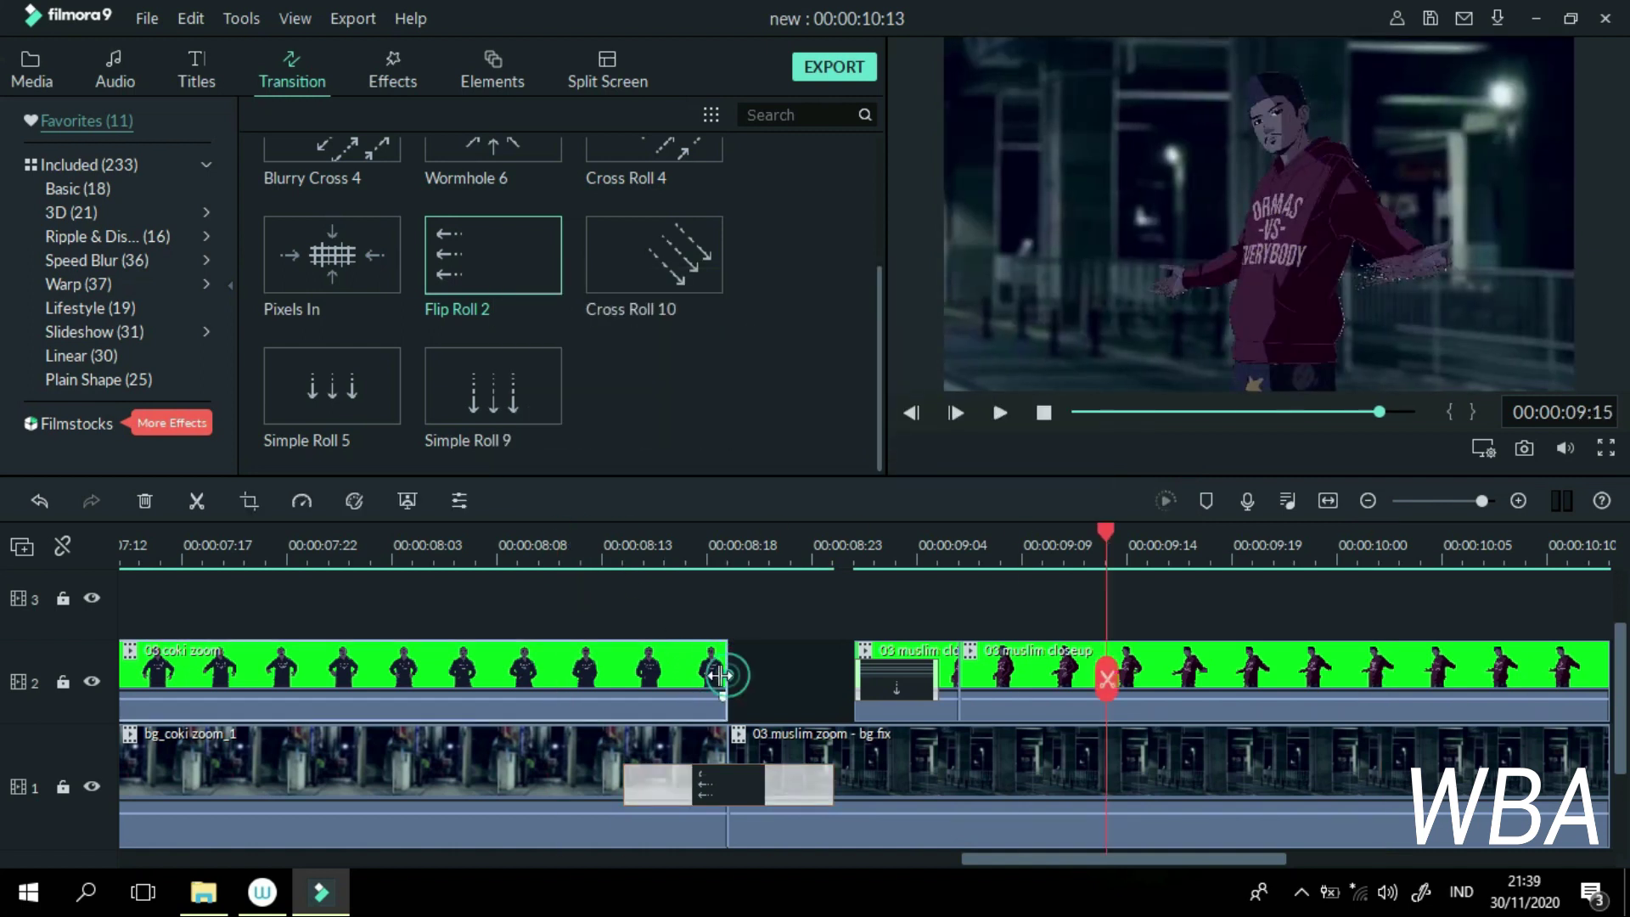
Step: Try trimming the end of 03 coki zoom back to about 00:00:08:15 and render the preview
drag(720, 675, 644, 675)
click(1164, 500)
click(434, 552)
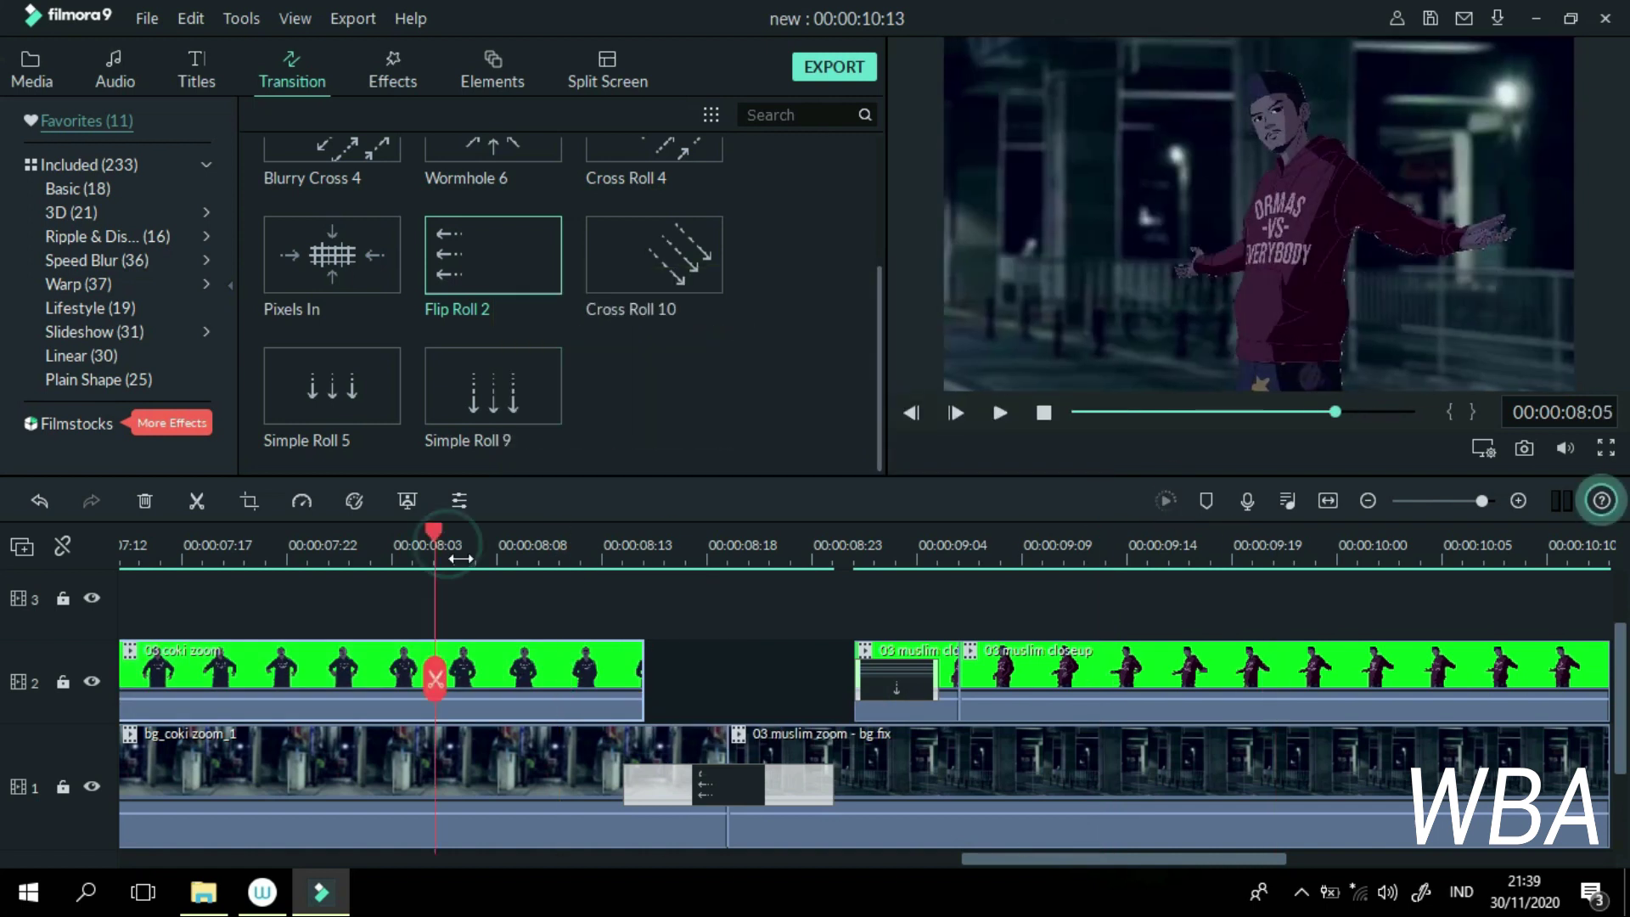
Step: Extend the end of 03 coki zoom back to the background cut and apply a Flip Roll 2 transition of about 5 frames there
drag(645, 667, 1247, 675)
scroll(492, 683, left, 5)
click(456, 679)
Step: Render the timeline preview and play the section through the Flip Roll 2 transitions to the end of the video
key(Return)
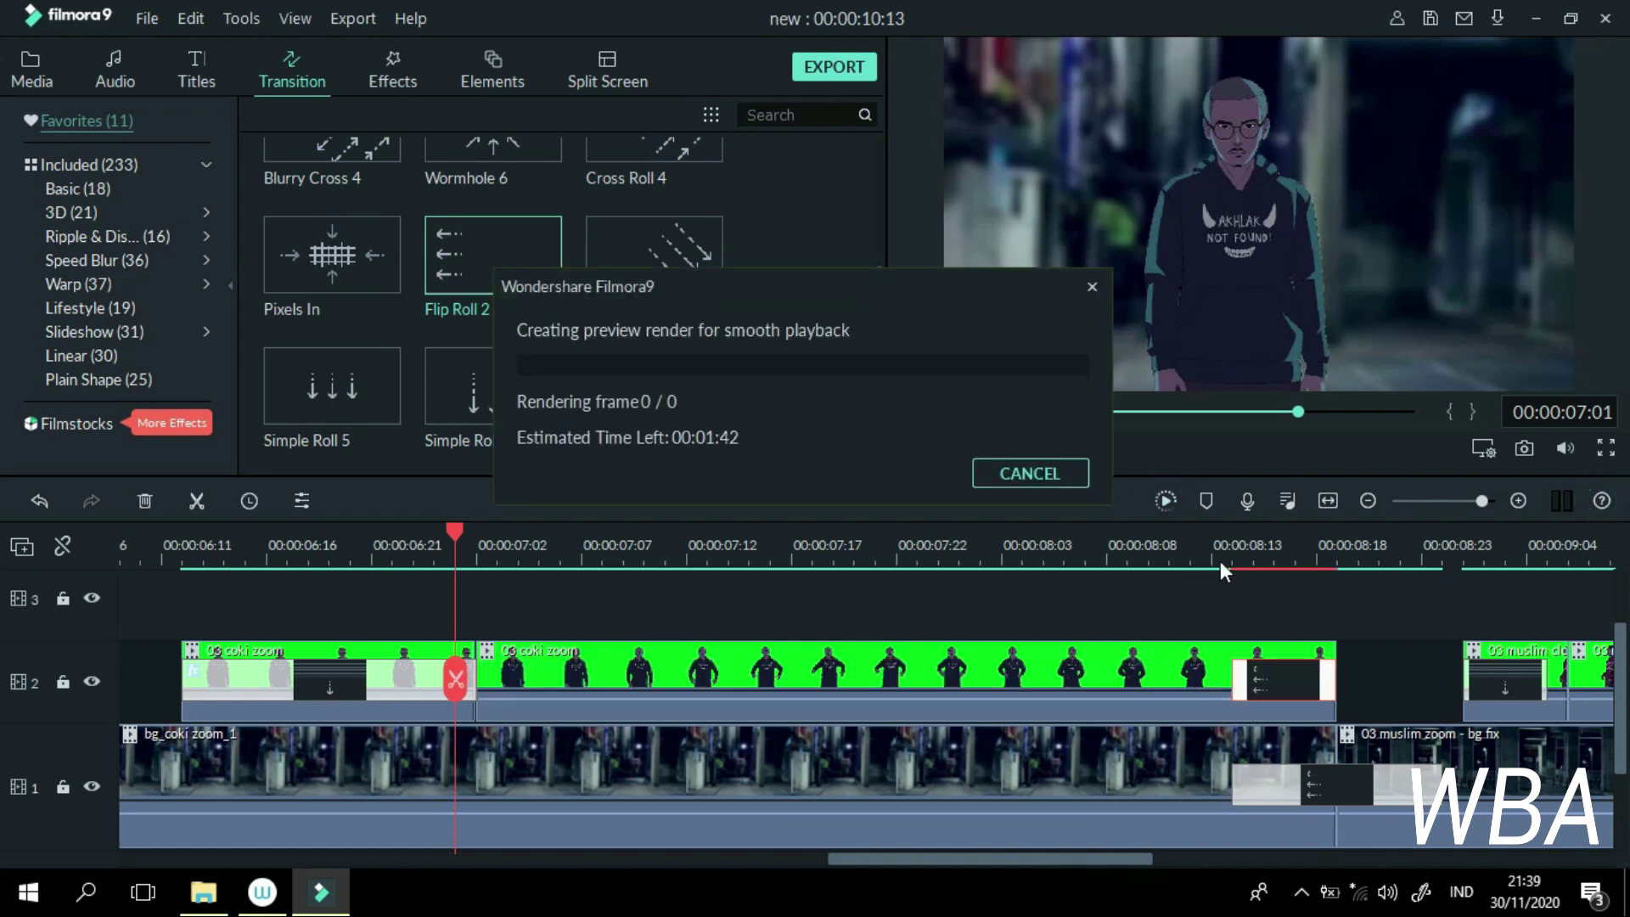
click(1030, 473)
click(994, 404)
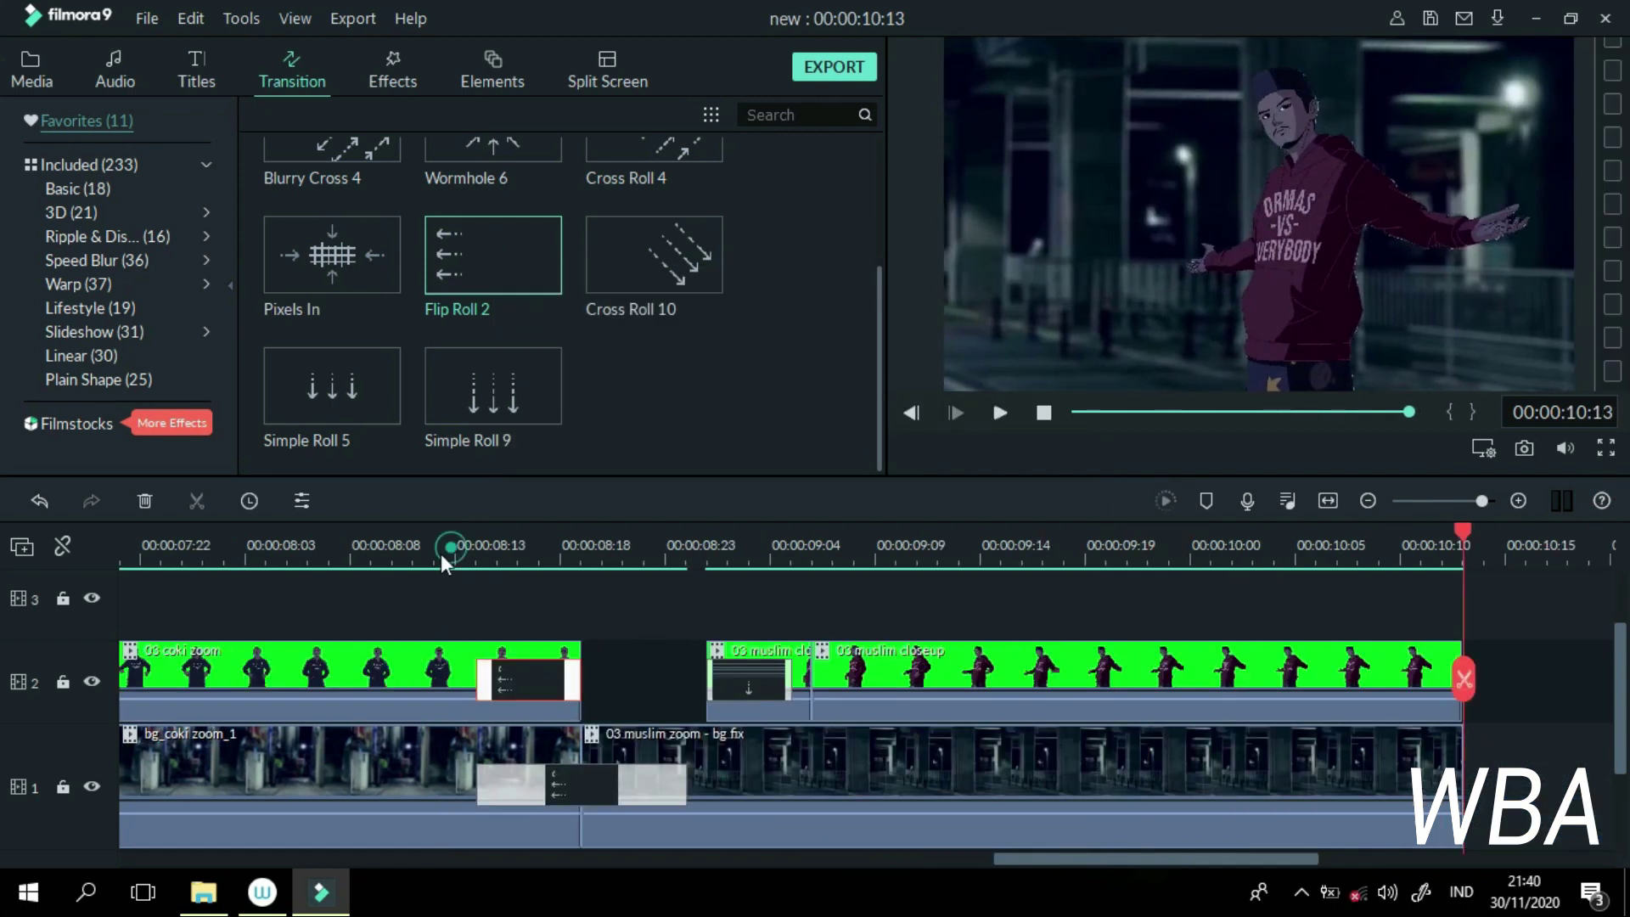
click(1069, 411)
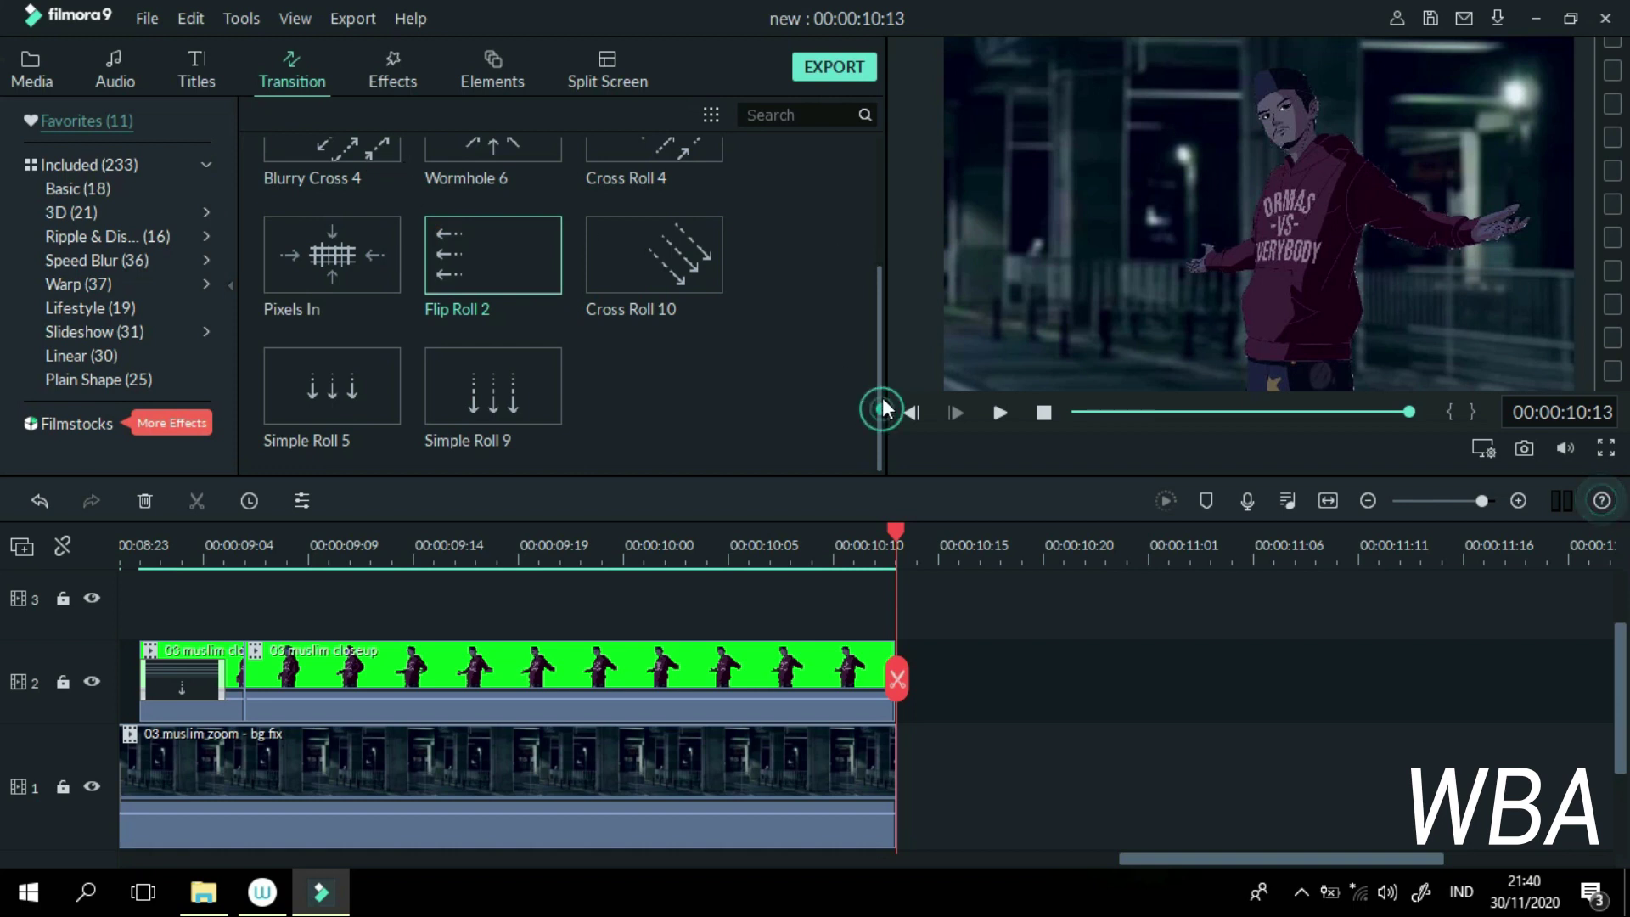
Step: Add the Cinema 21:9 overlay effect to track 4 from the start of the timeline
drag(883, 397, 893, 278)
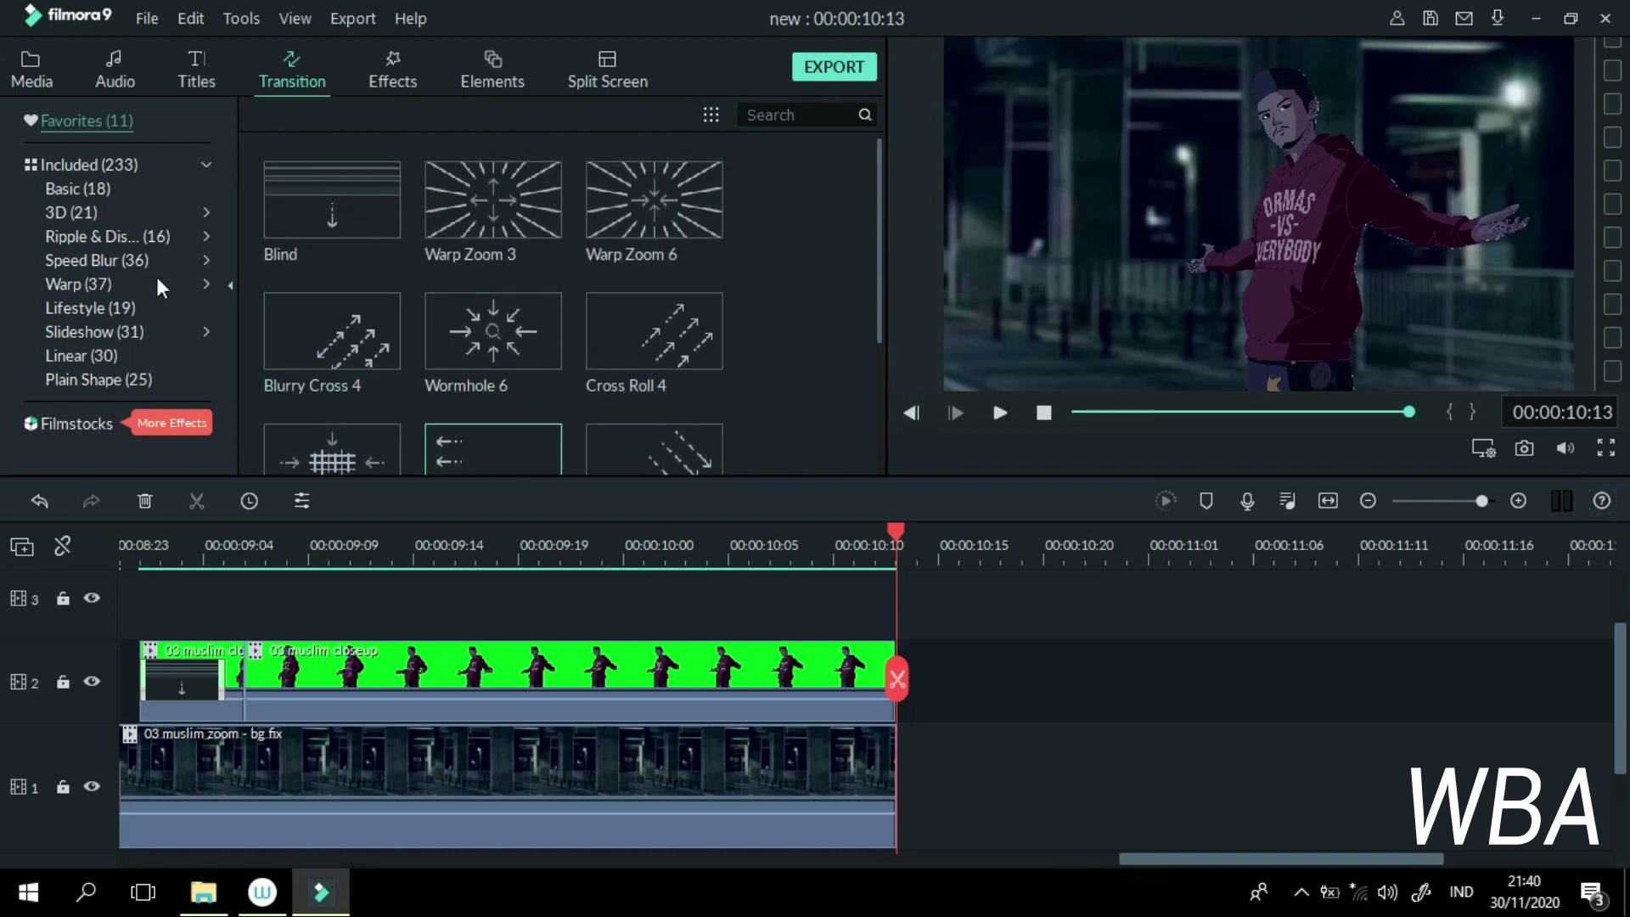
click(393, 80)
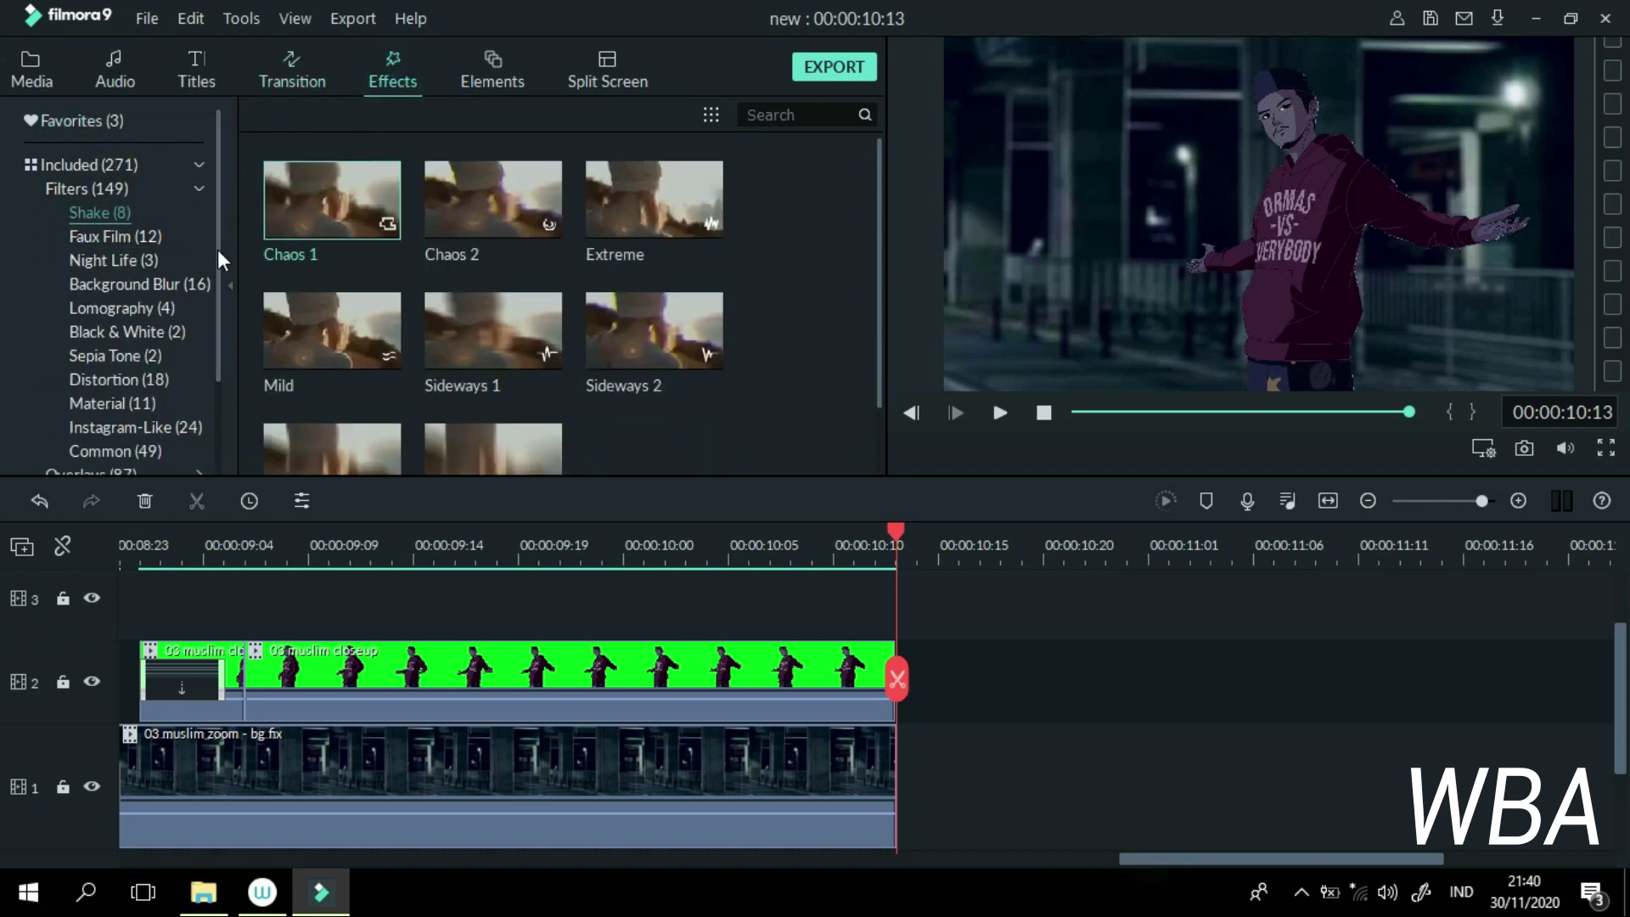
drag(217, 249, 204, 348)
click(98, 360)
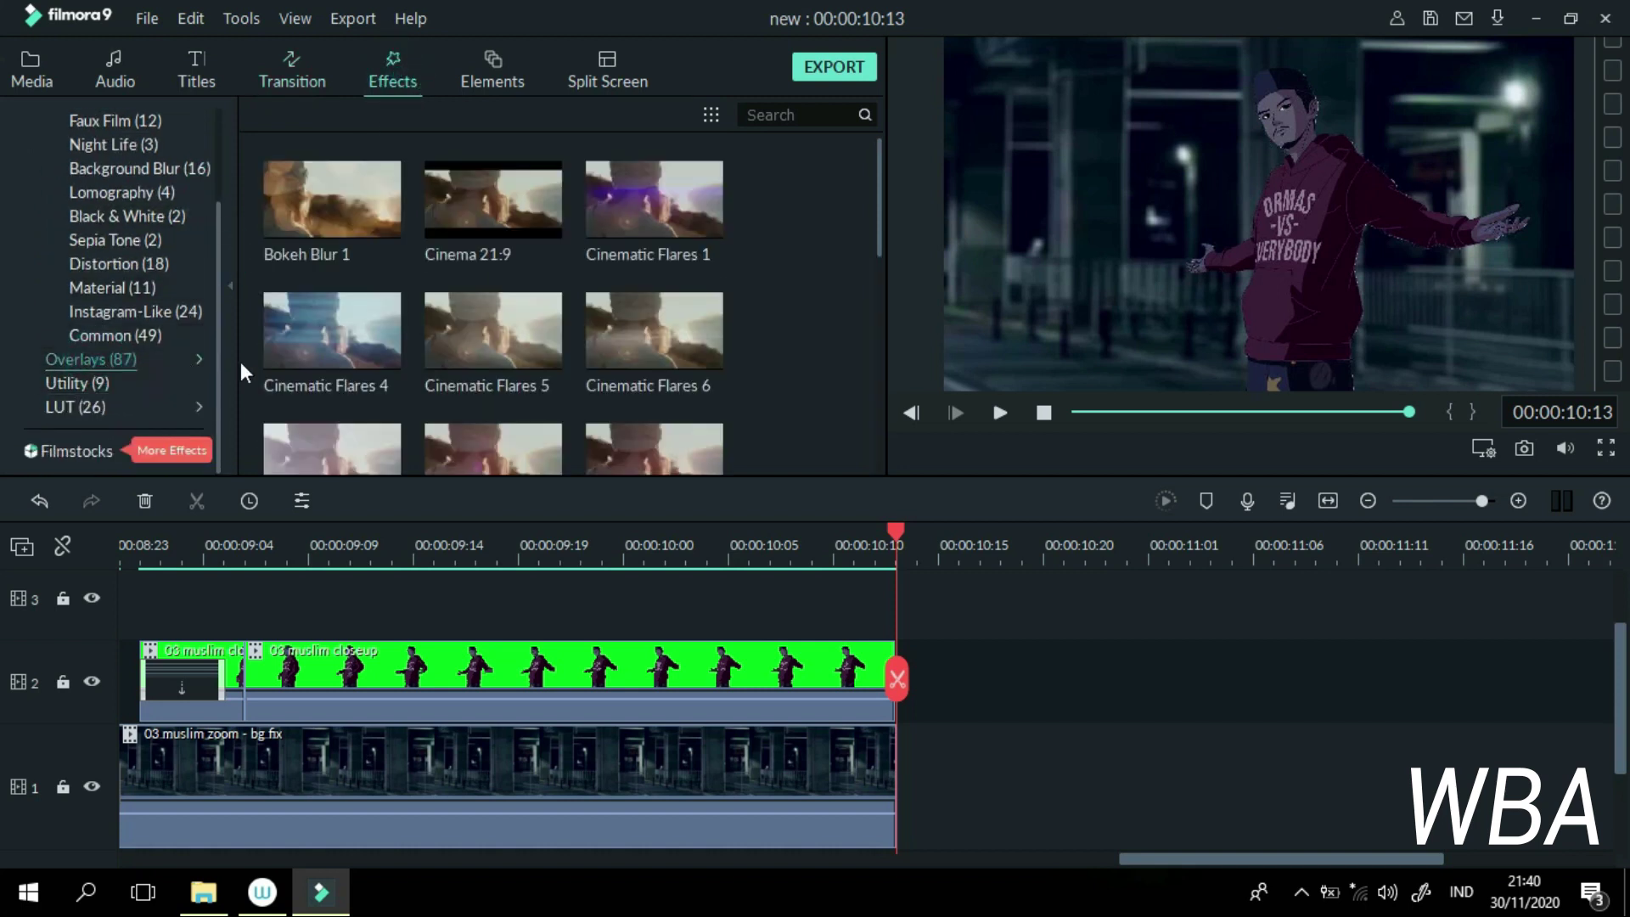
click(470, 231)
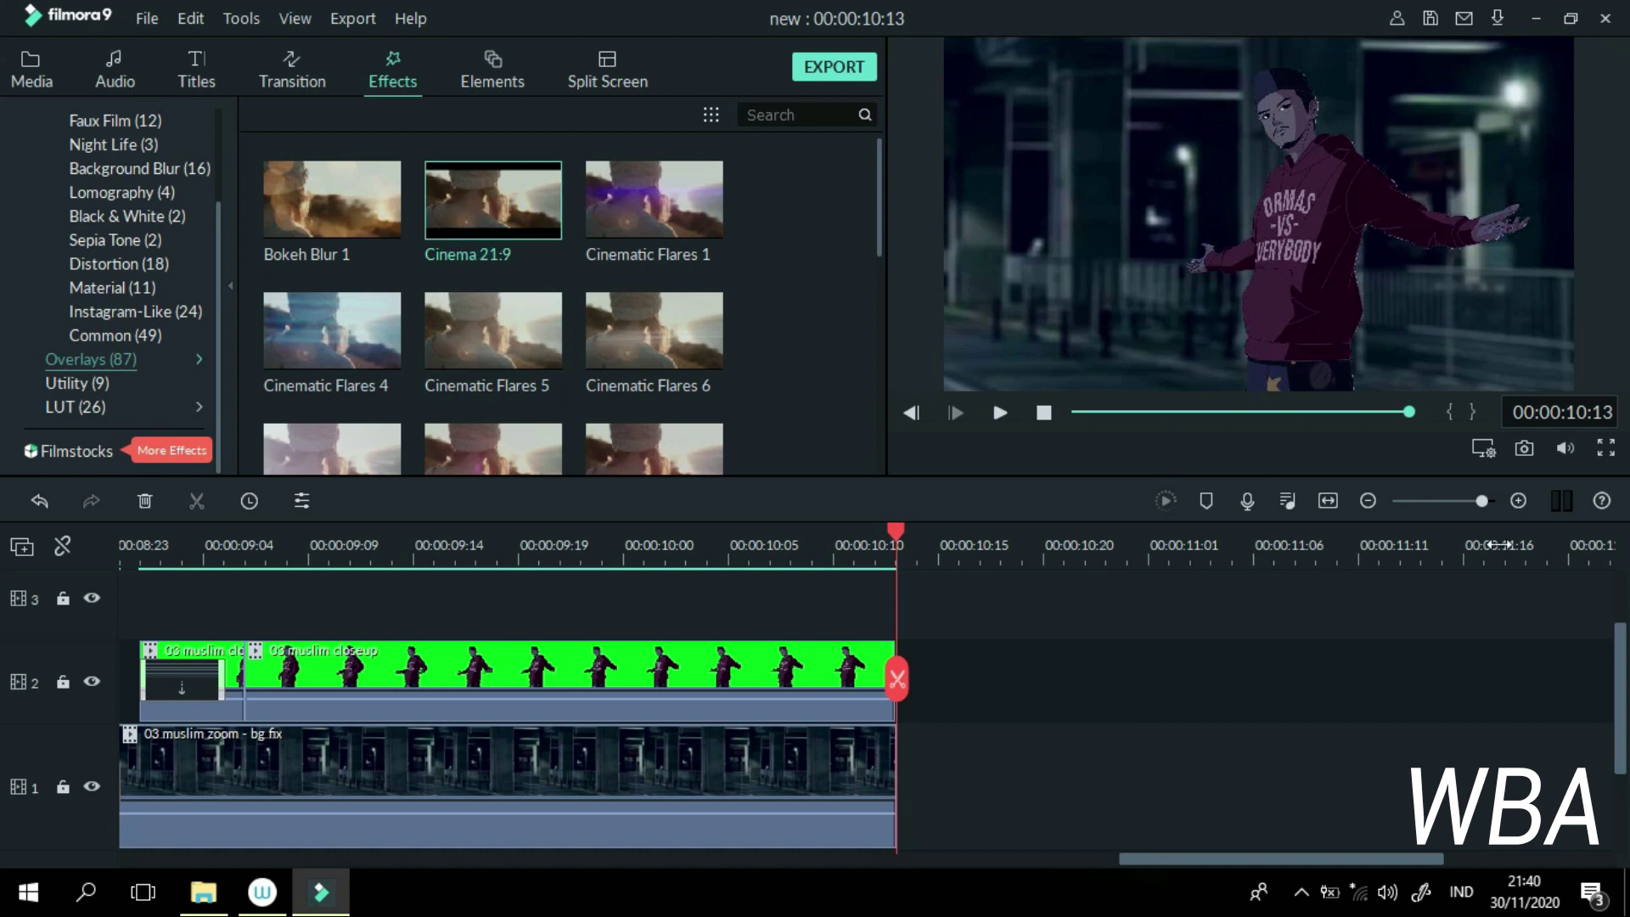
drag(1619, 635, 1617, 569)
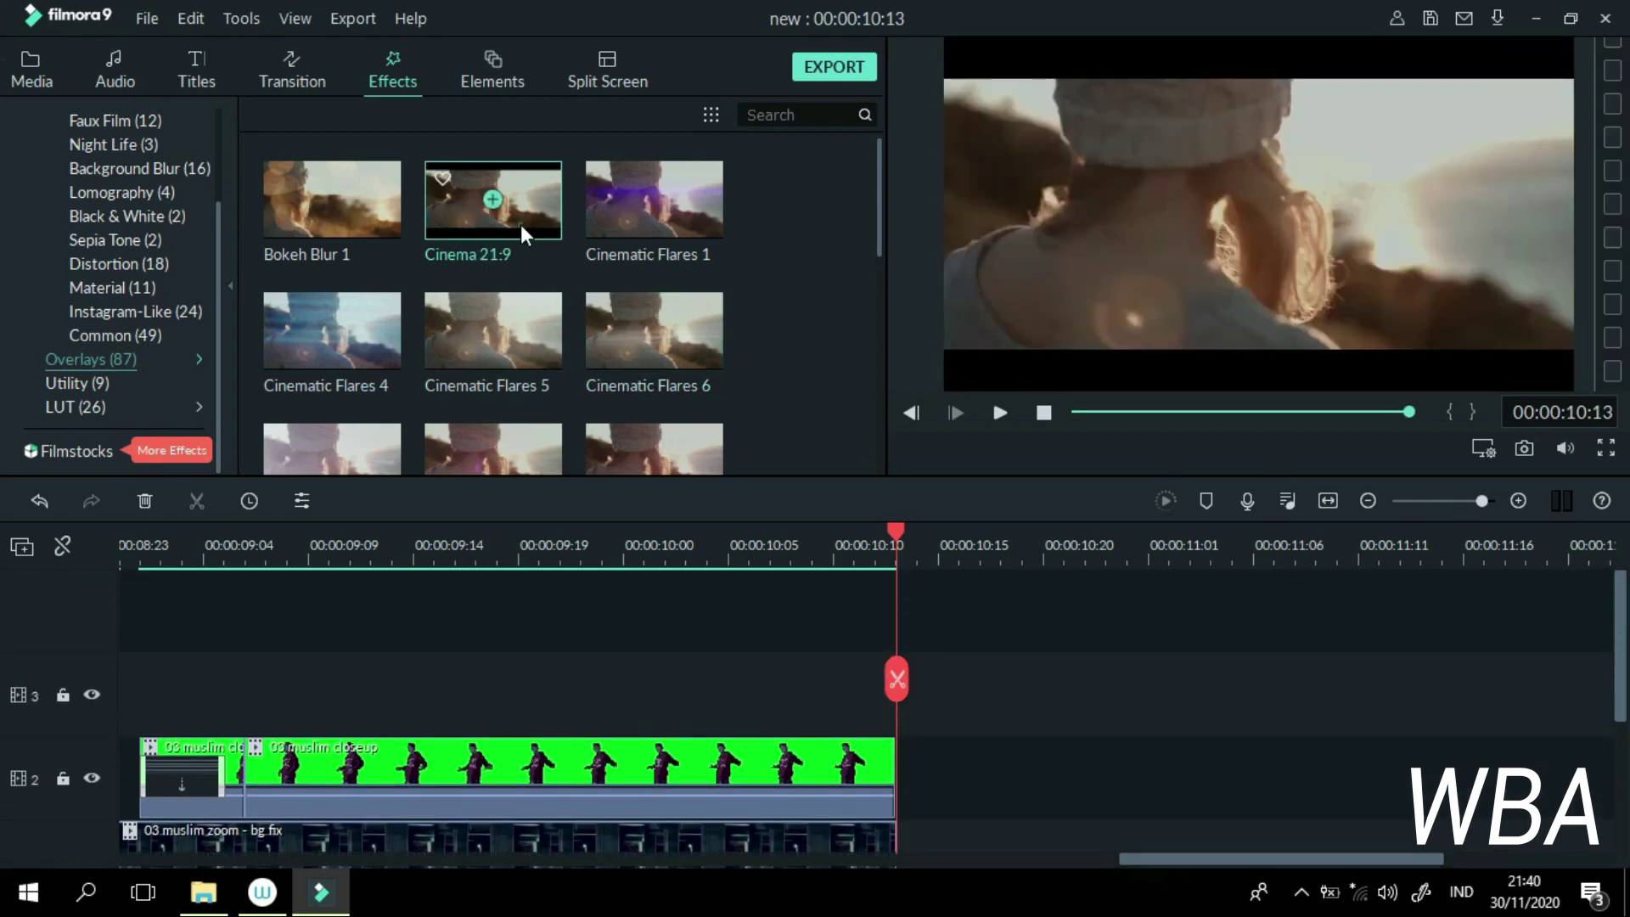
drag(518, 213, 1256, 541)
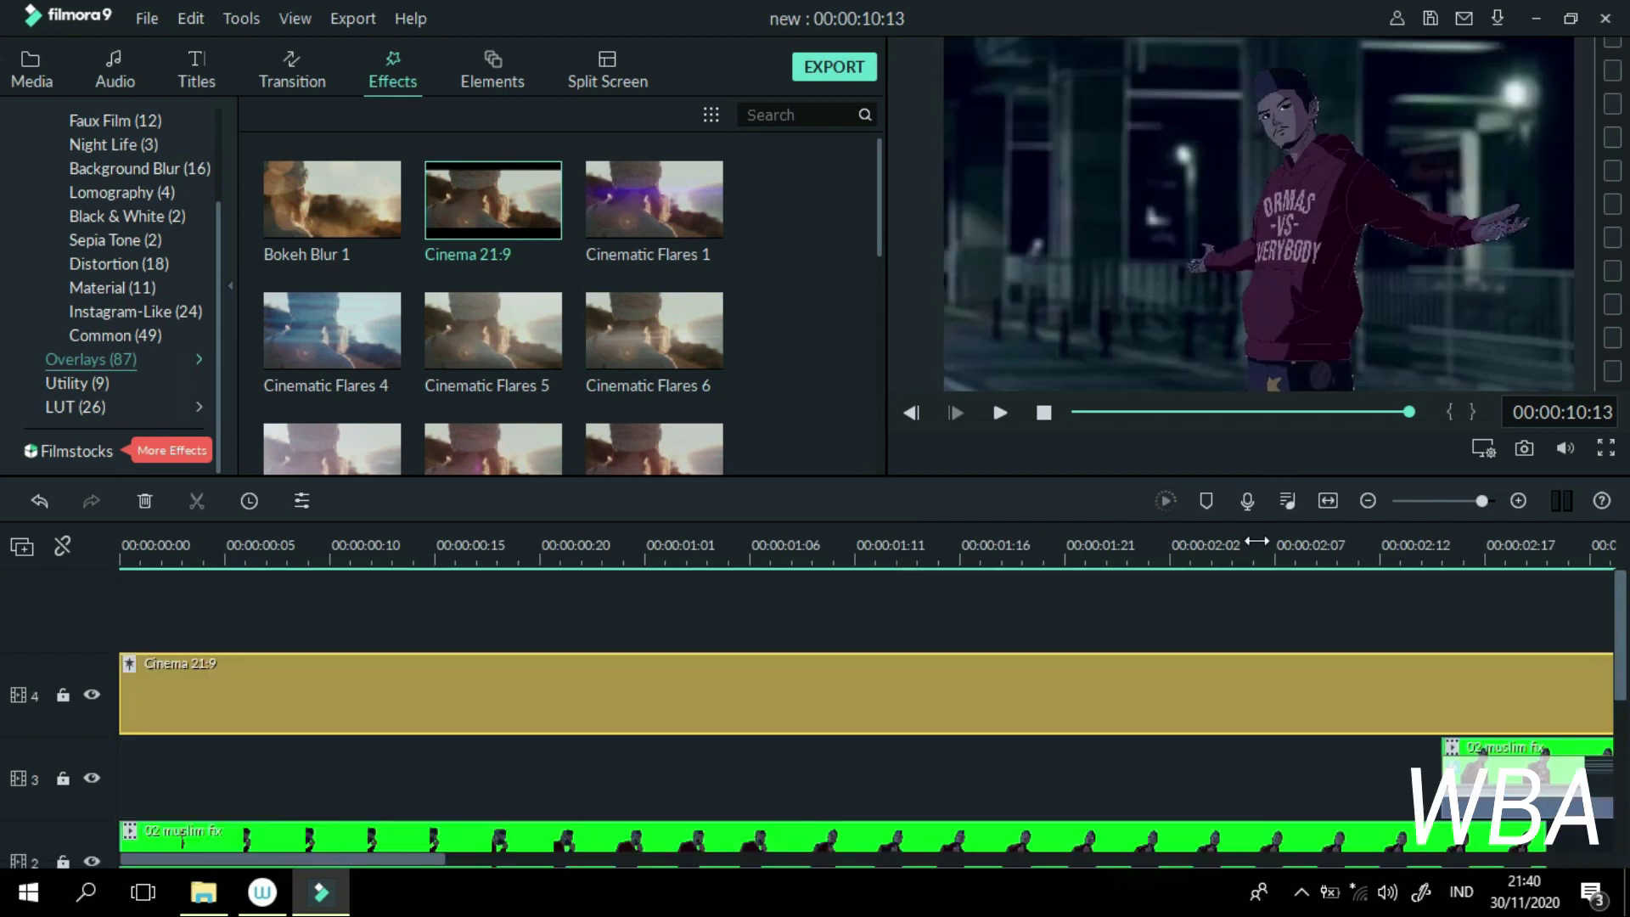
Step: Stretch the Cinema 21:9 overlay to end exactly with the last clips at 00:00:10:13, and render the preview
drag(1467, 499, 1458, 501)
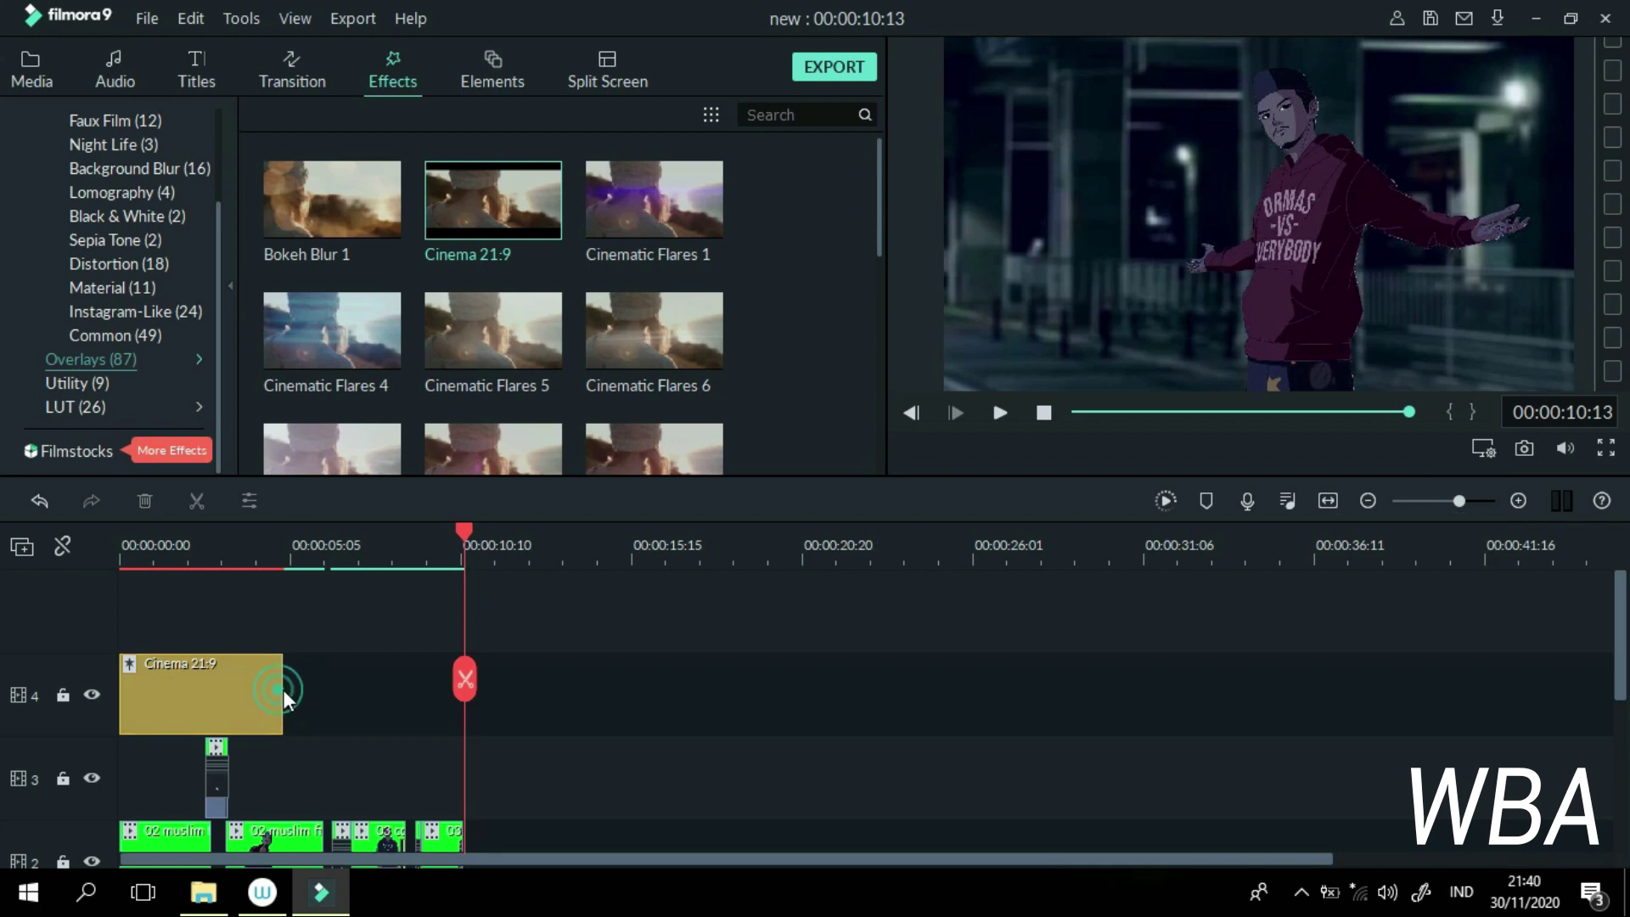
drag(281, 693, 465, 694)
scroll(1618, 679, down, 2)
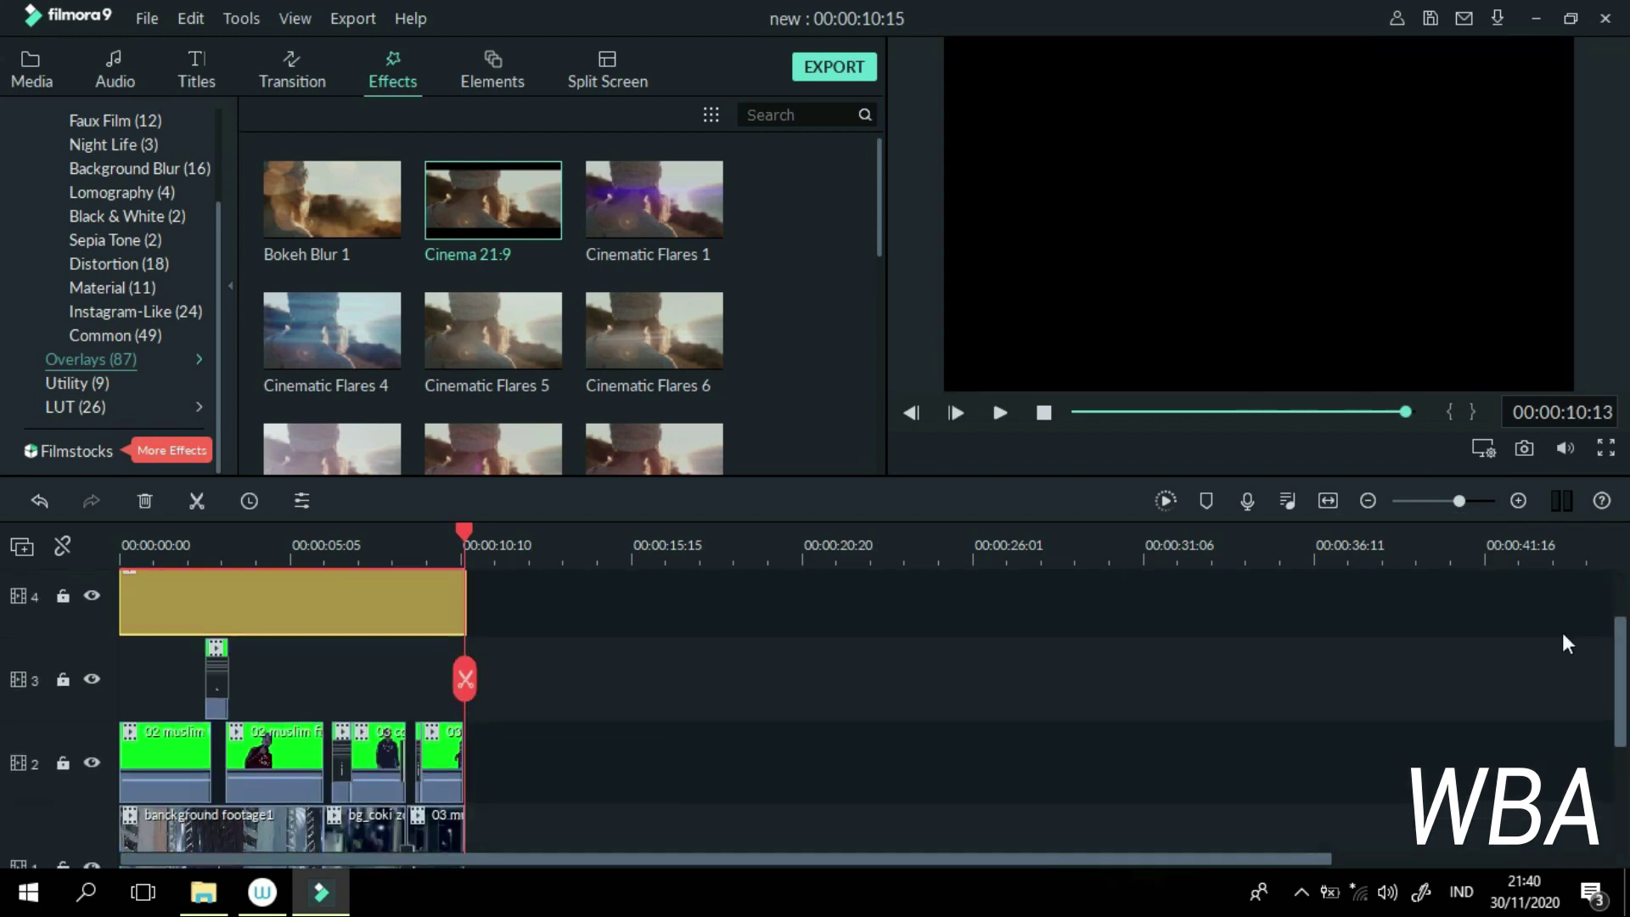
drag(1458, 501, 1600, 501)
drag(545, 604, 488, 603)
click(429, 543)
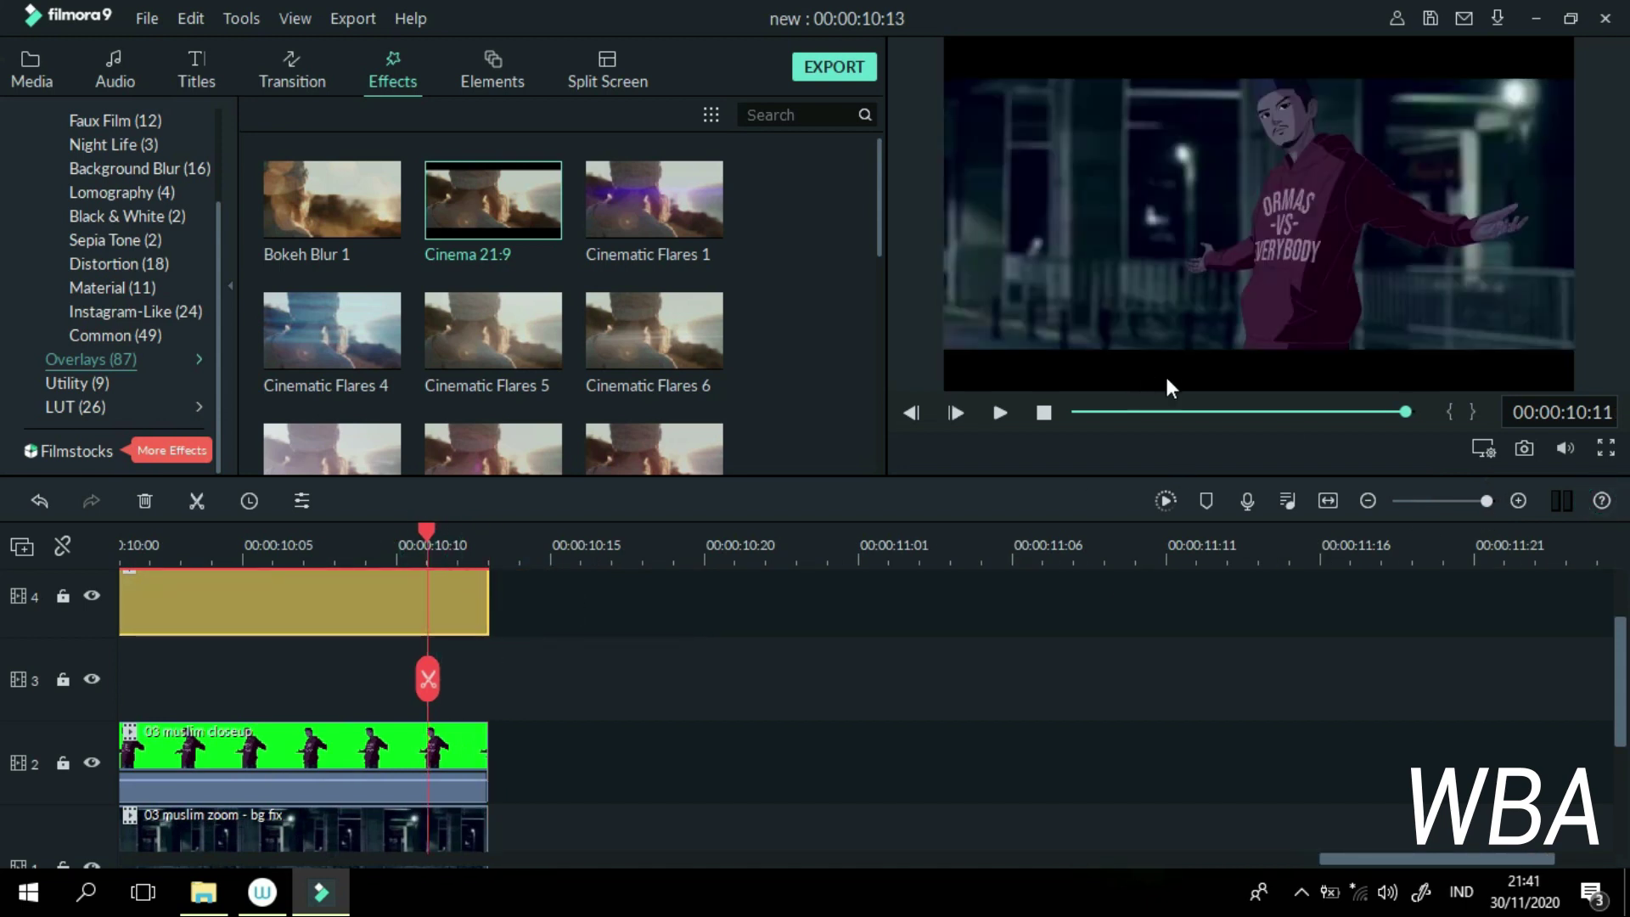
key(Return)
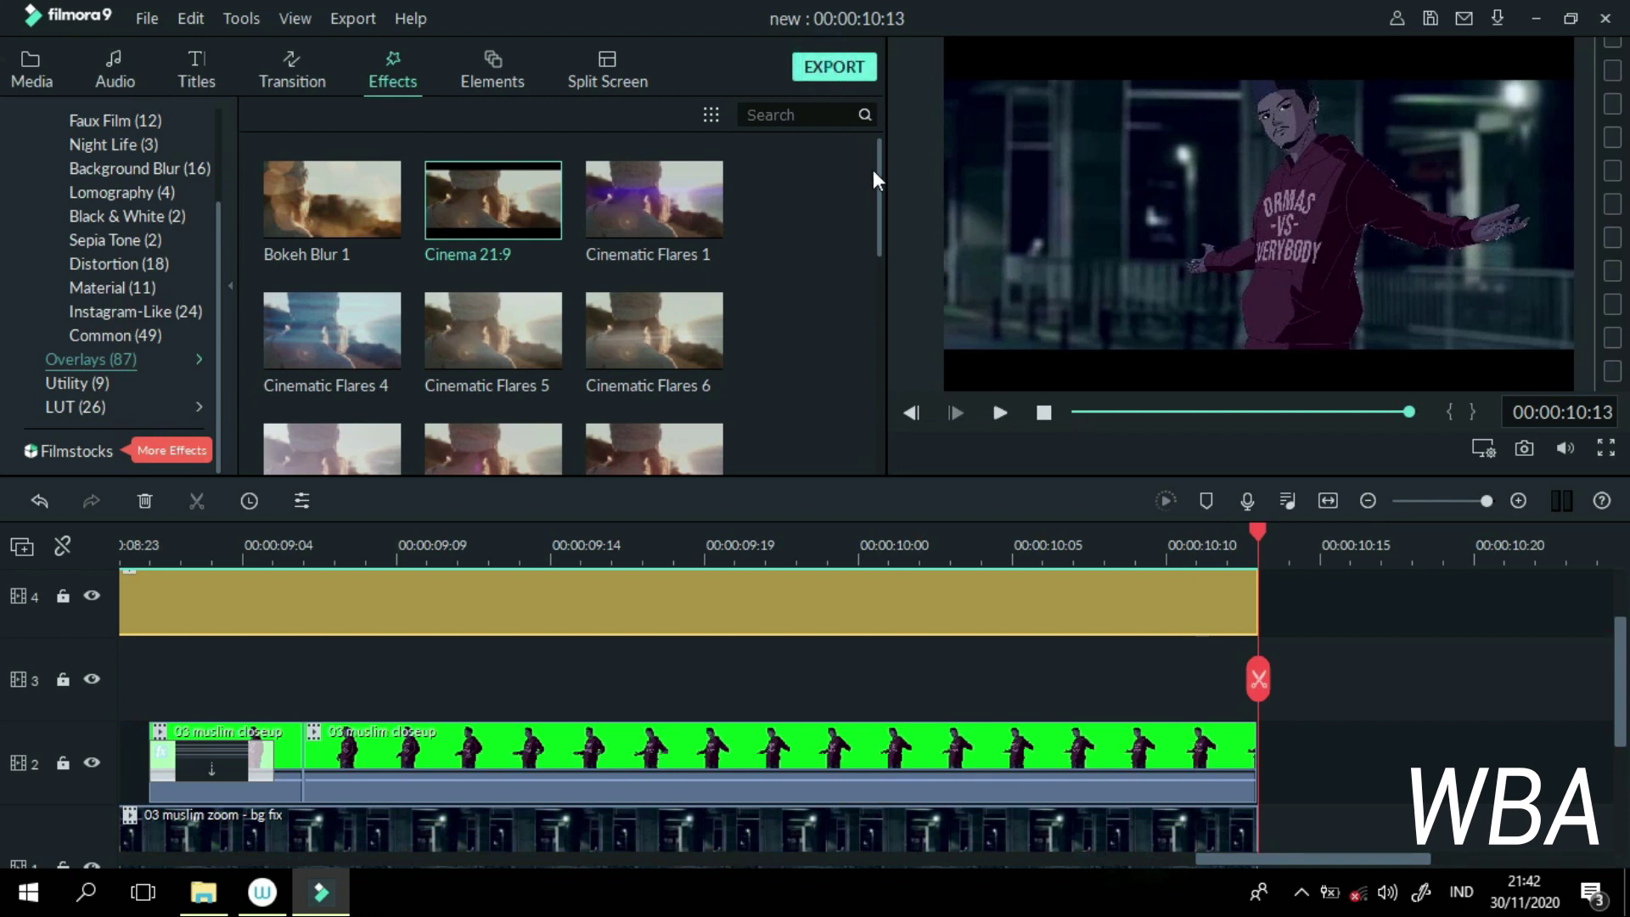
Step: Export the video as an MP4 named My Video to D:/New folder with Best quality, 1920x1080 and 24 fps
click(853, 68)
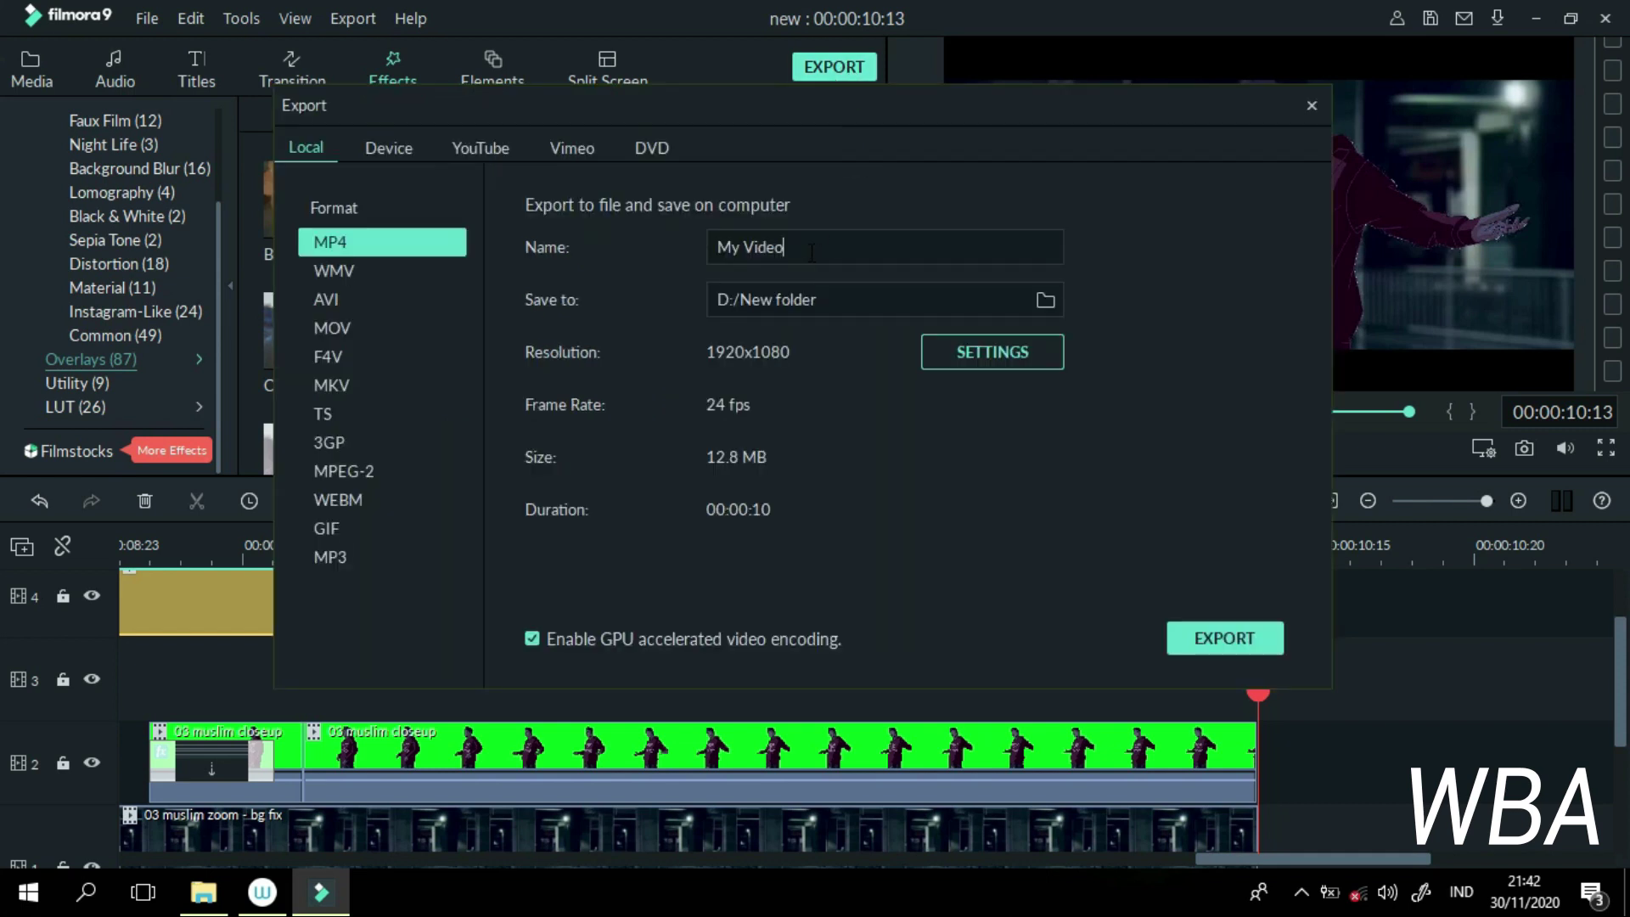
click(809, 248)
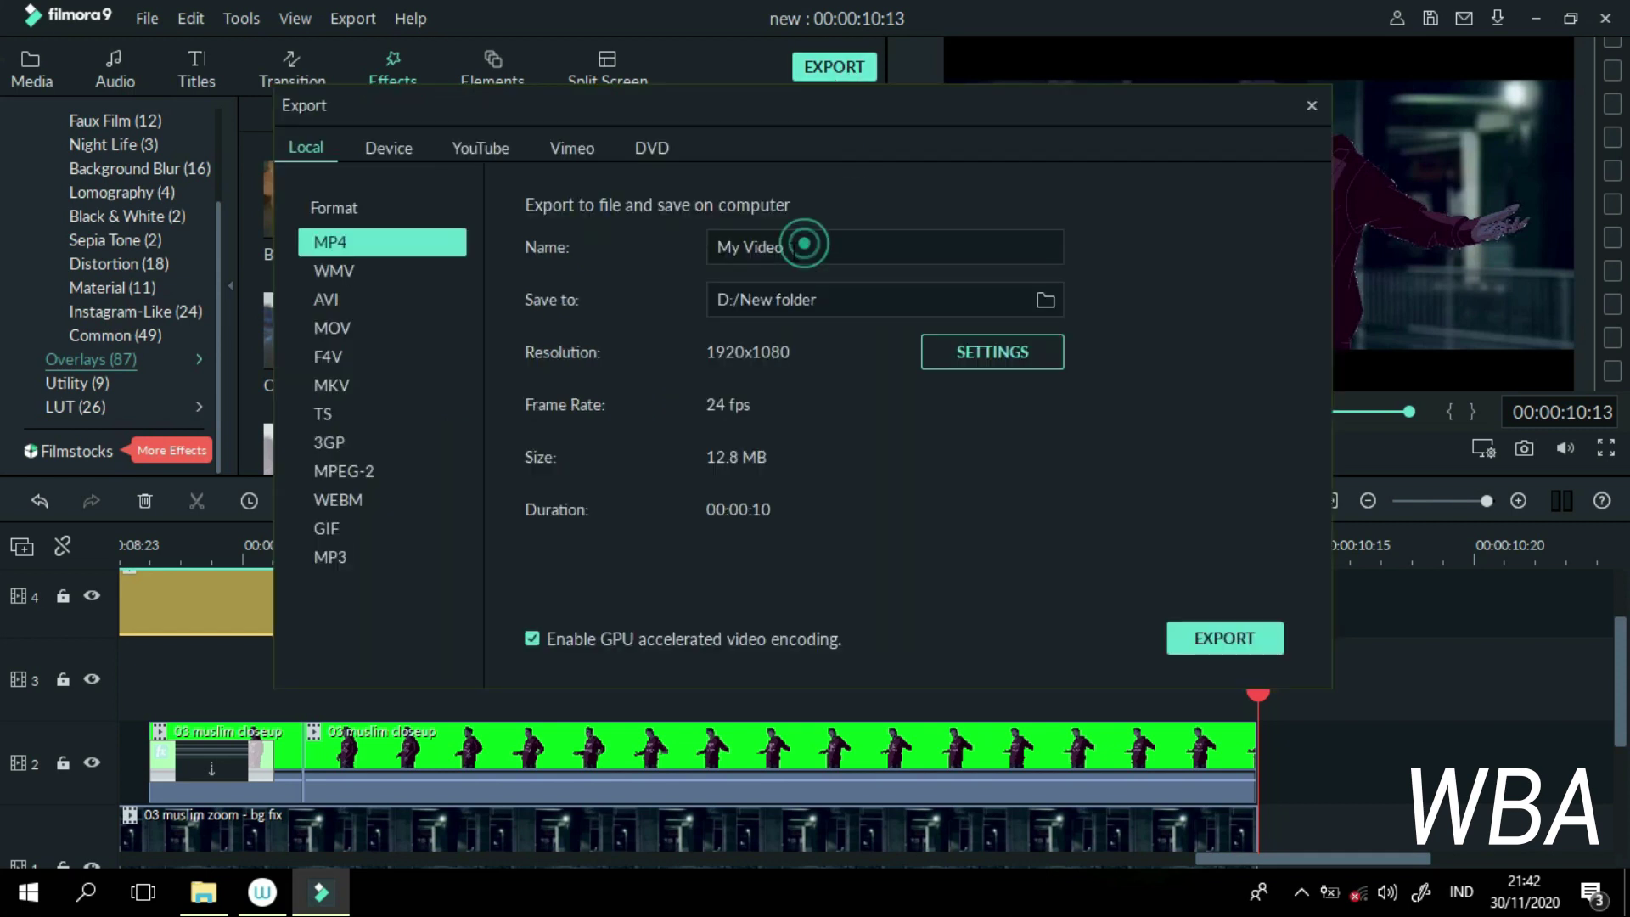
click(962, 365)
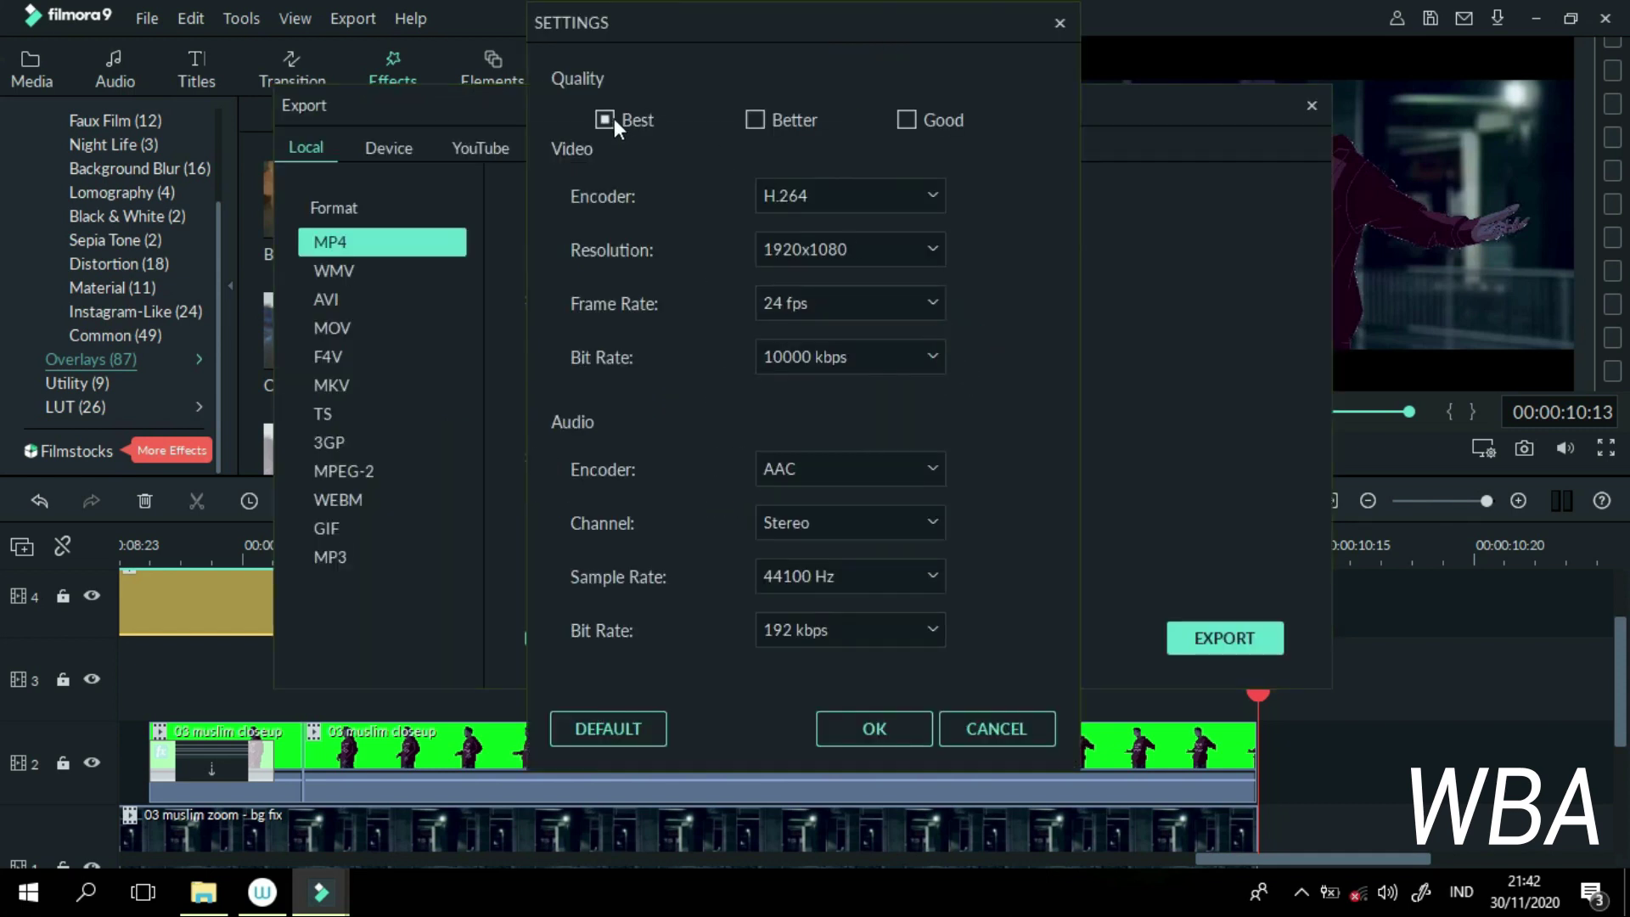
click(850, 733)
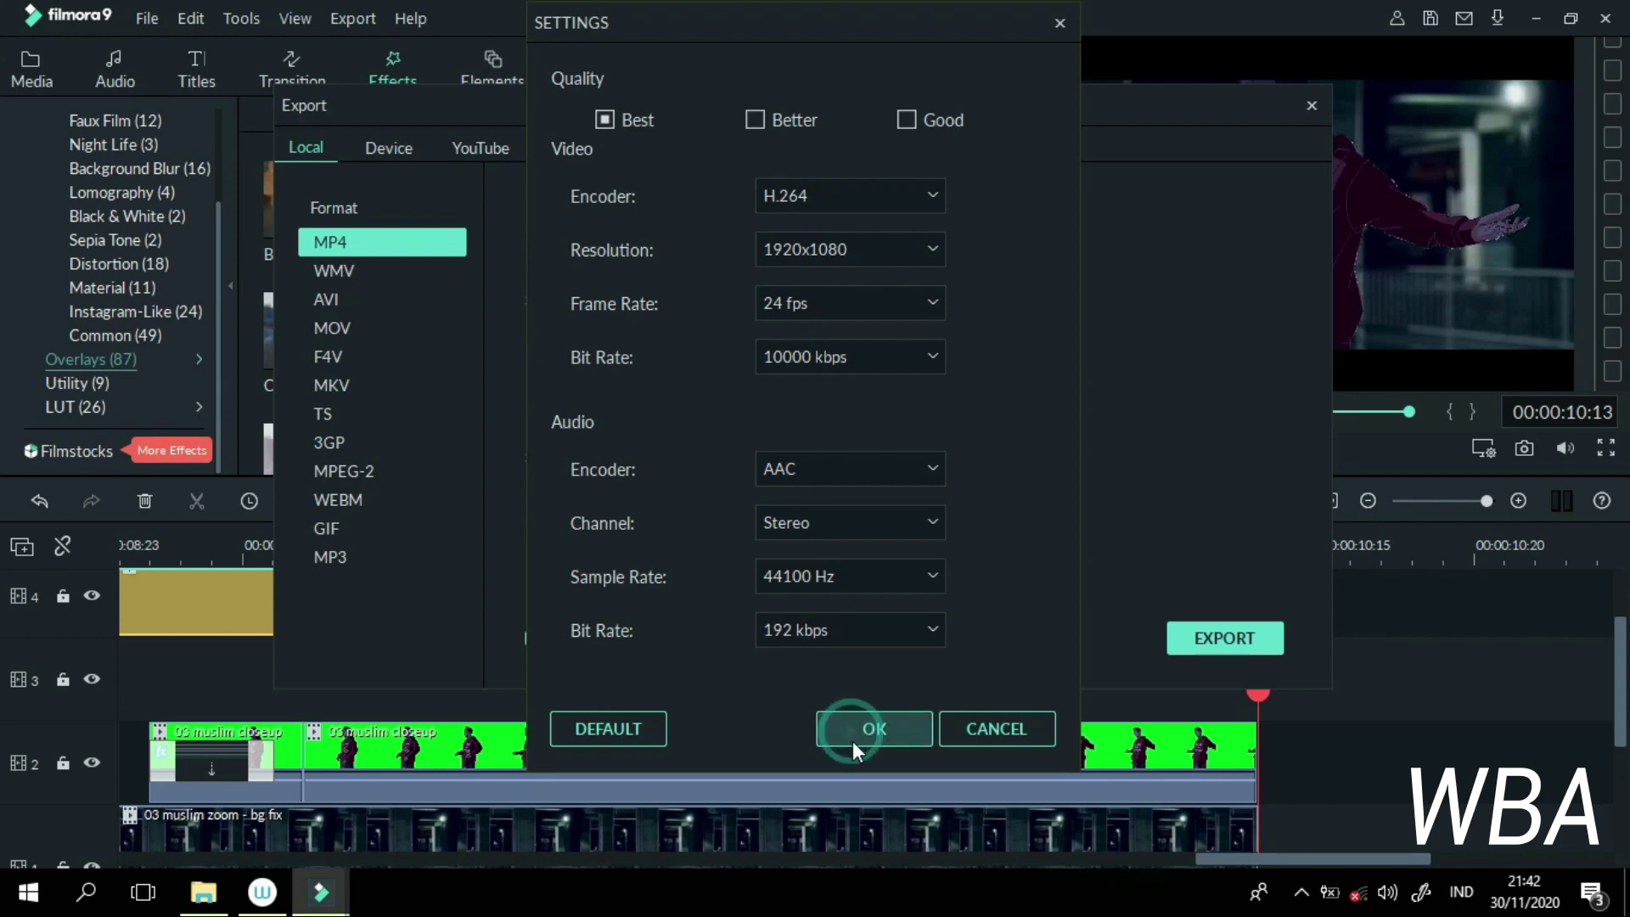
click(1199, 641)
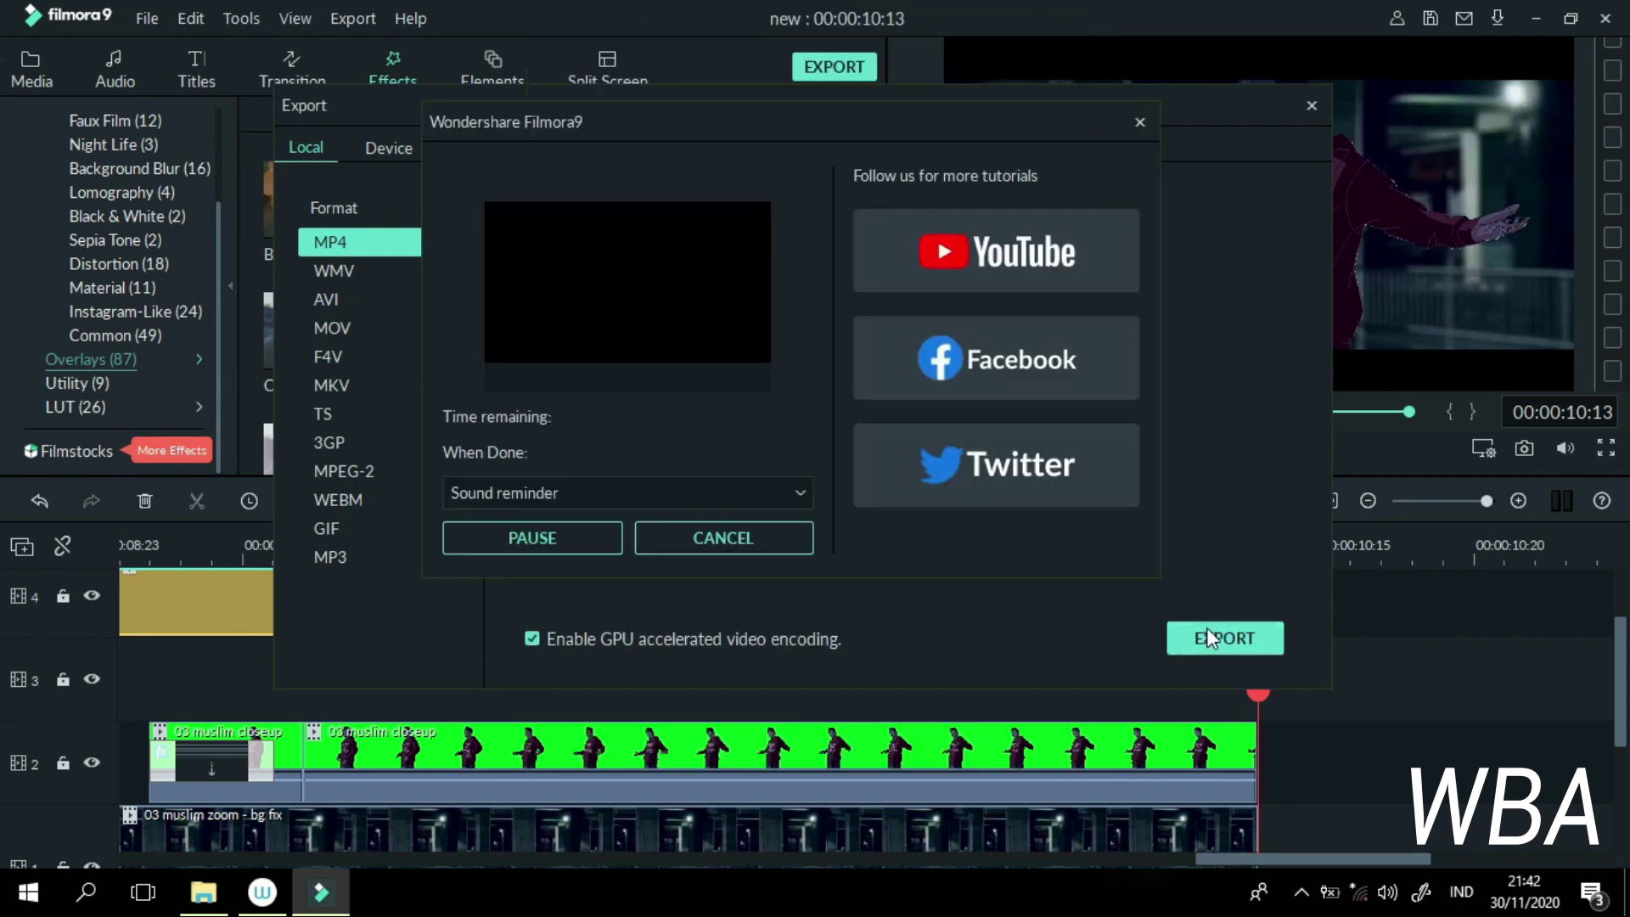